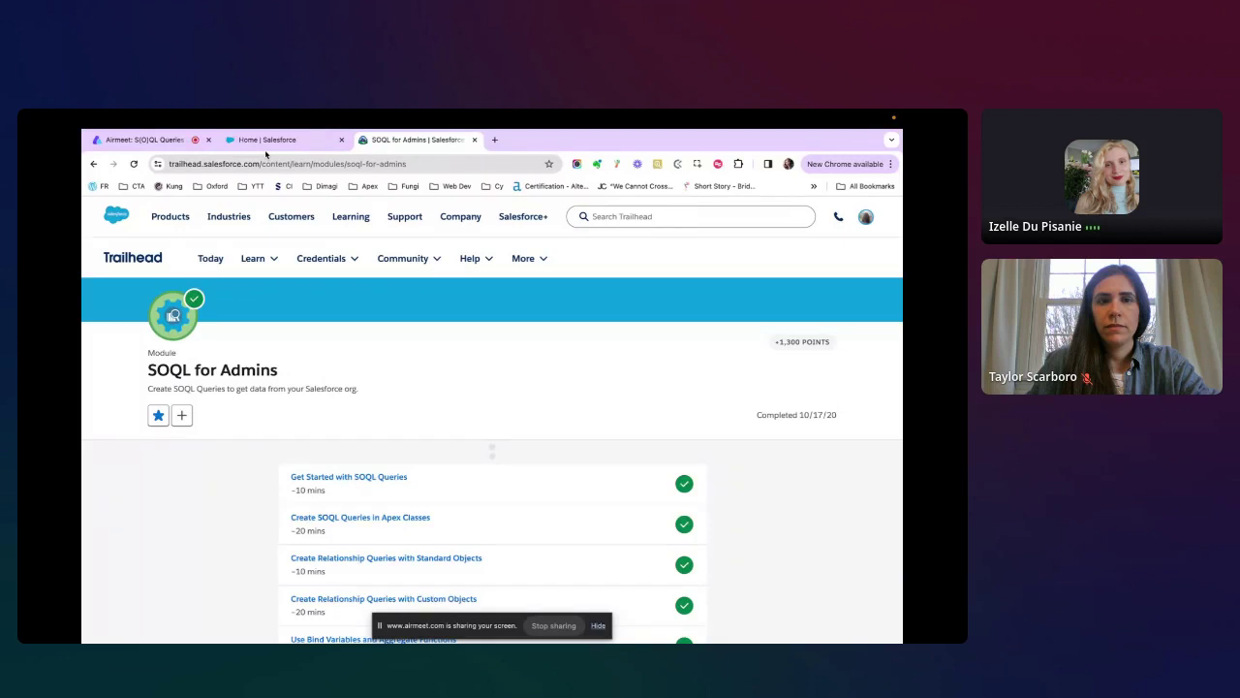
# Switch to the Salesforce org, browse its public reports and open Sample Flow Report: Screen Flows.
pyautogui.moveTo(179, 121)
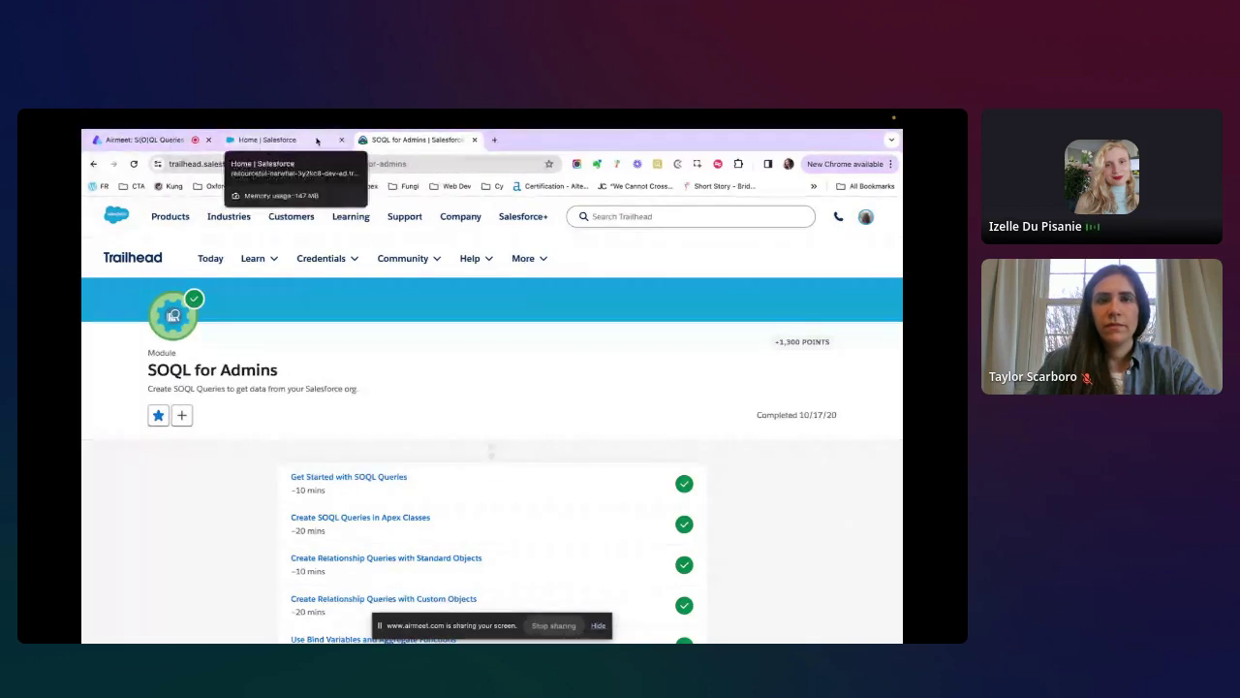
pyautogui.click(245, 141)
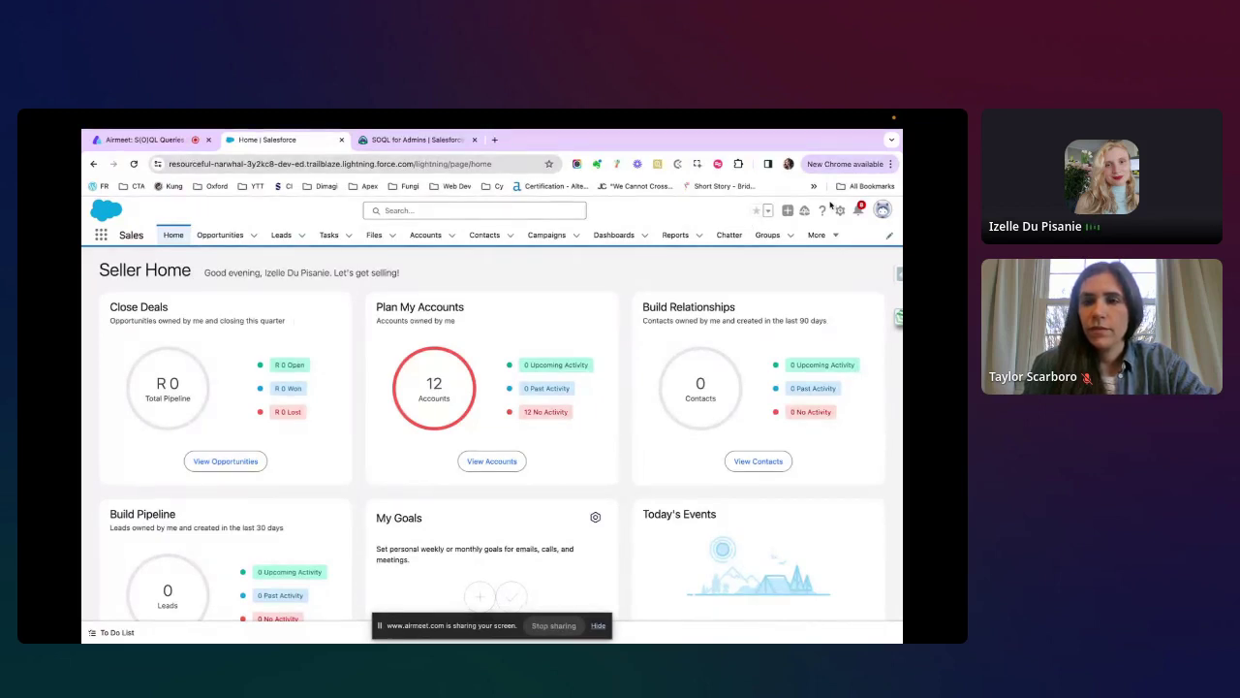
pyautogui.click(676, 235)
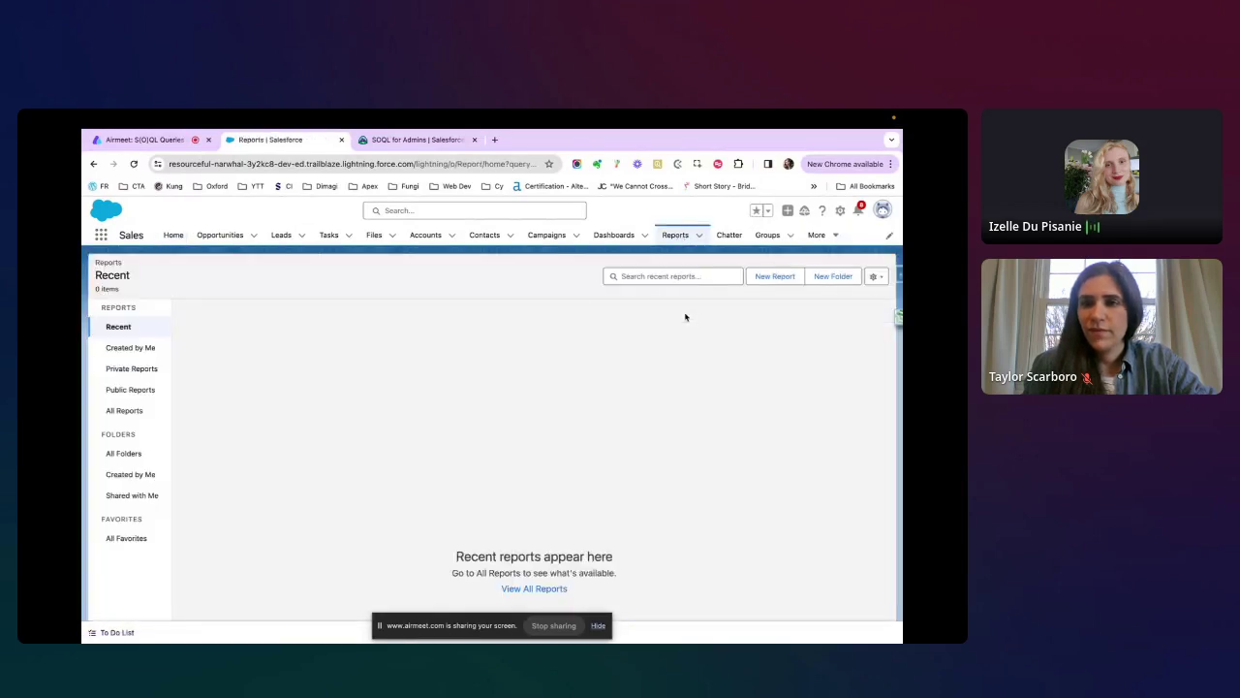
pyautogui.click(126, 410)
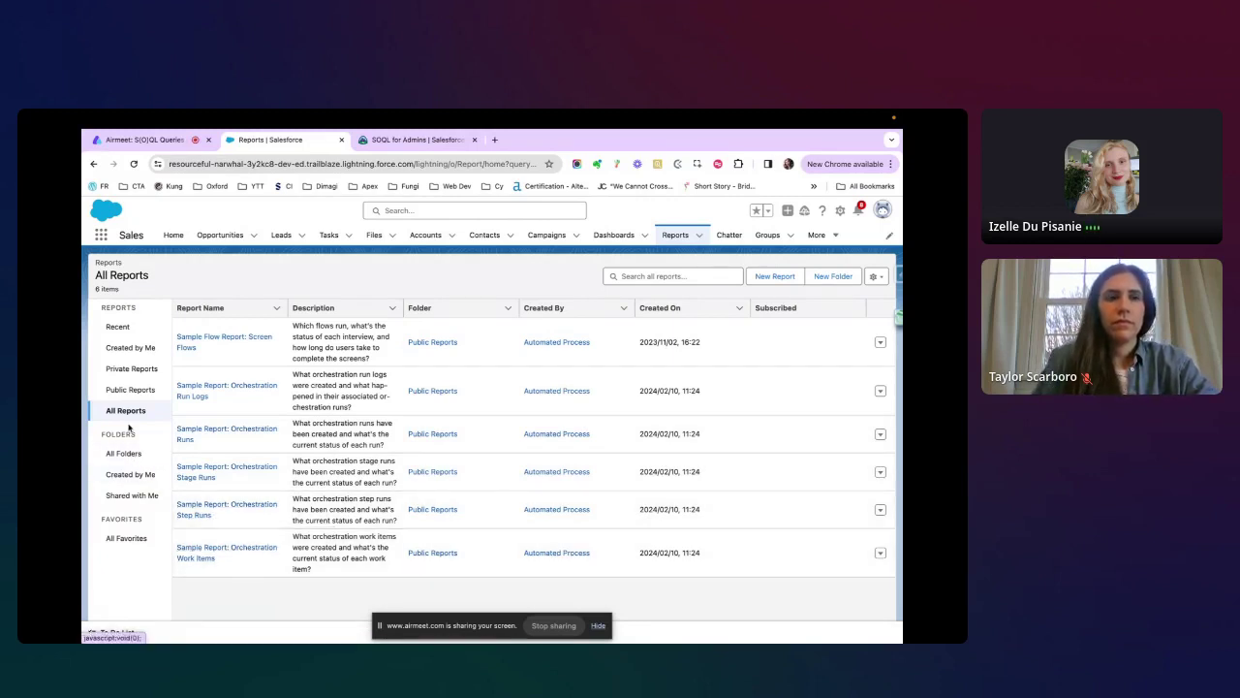
pyautogui.click(129, 390)
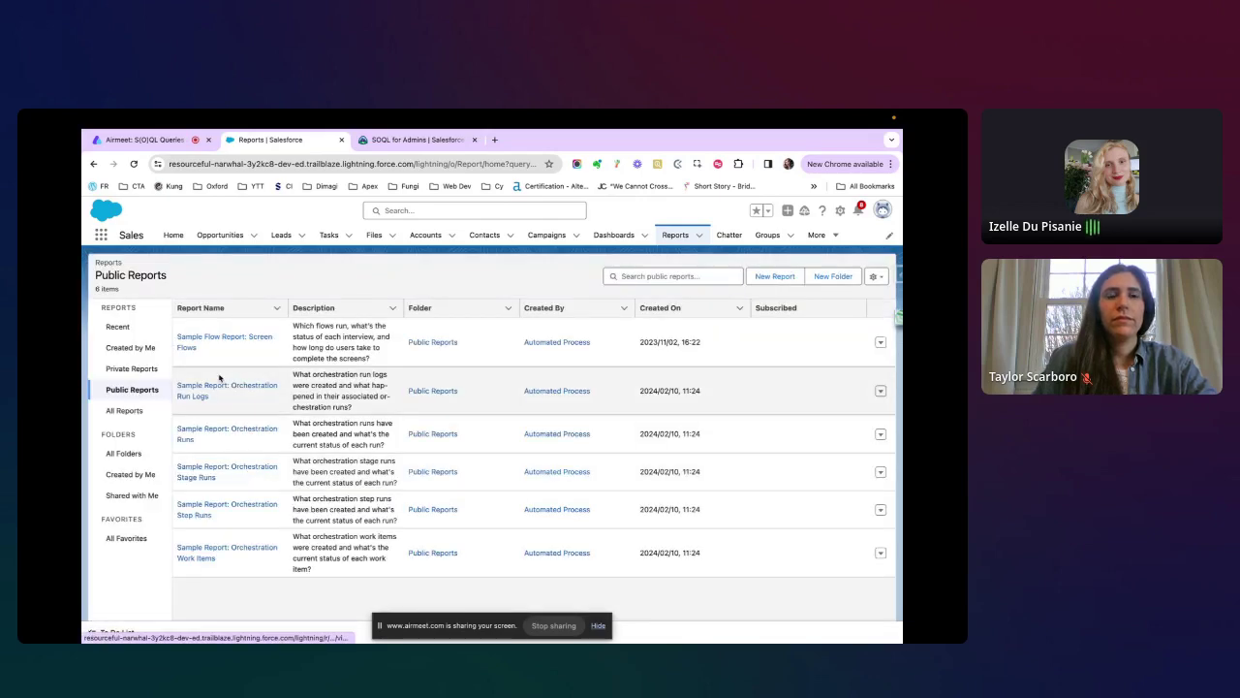
pyautogui.click(205, 336)
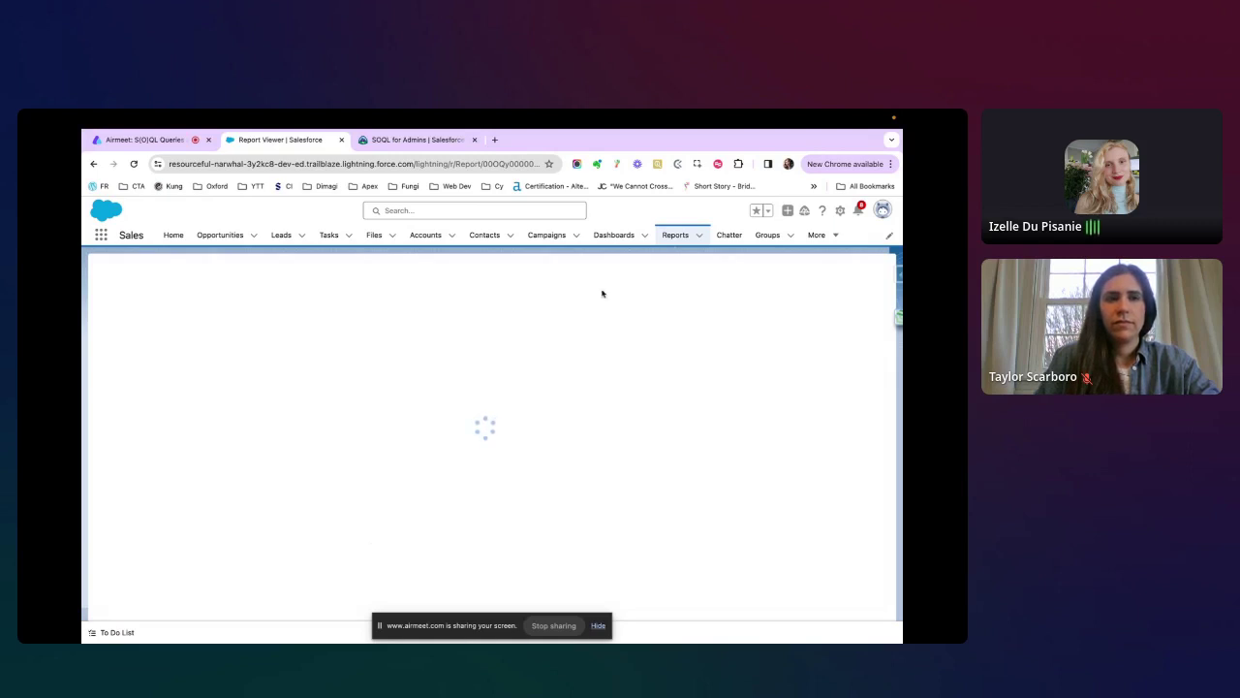
# Go back to the reports list and start a new report with the standard Accounts report type.
pyautogui.click(700, 236)
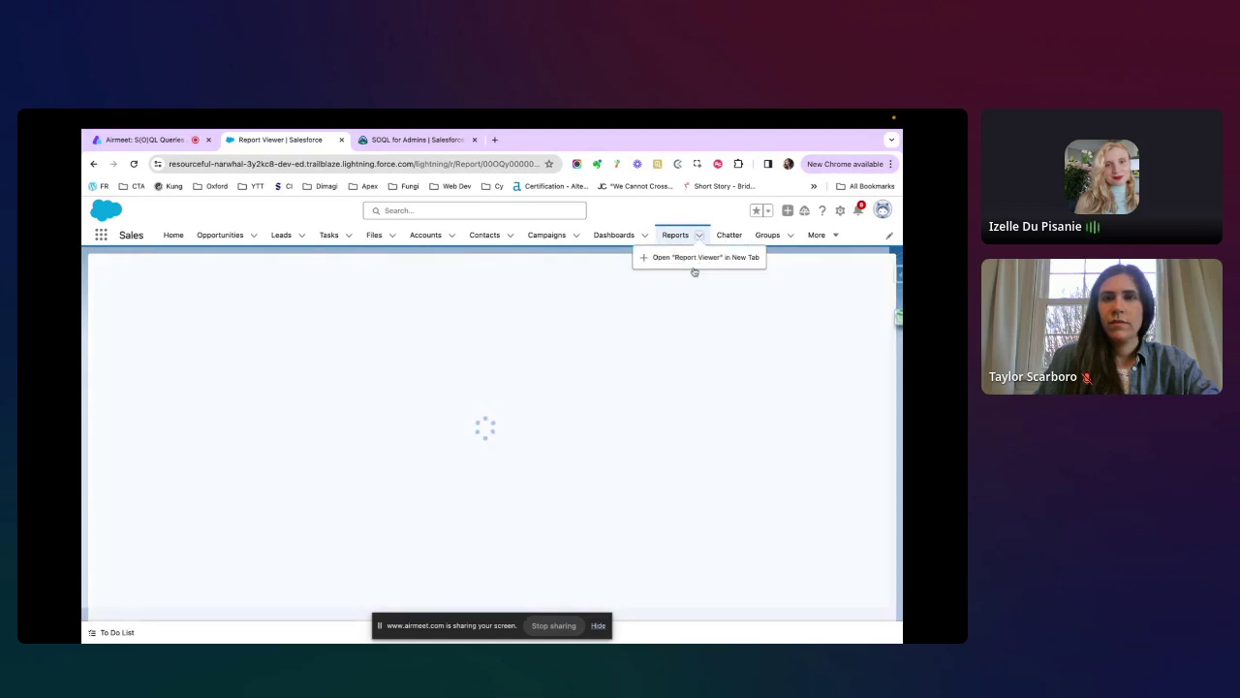
pyautogui.click(657, 247)
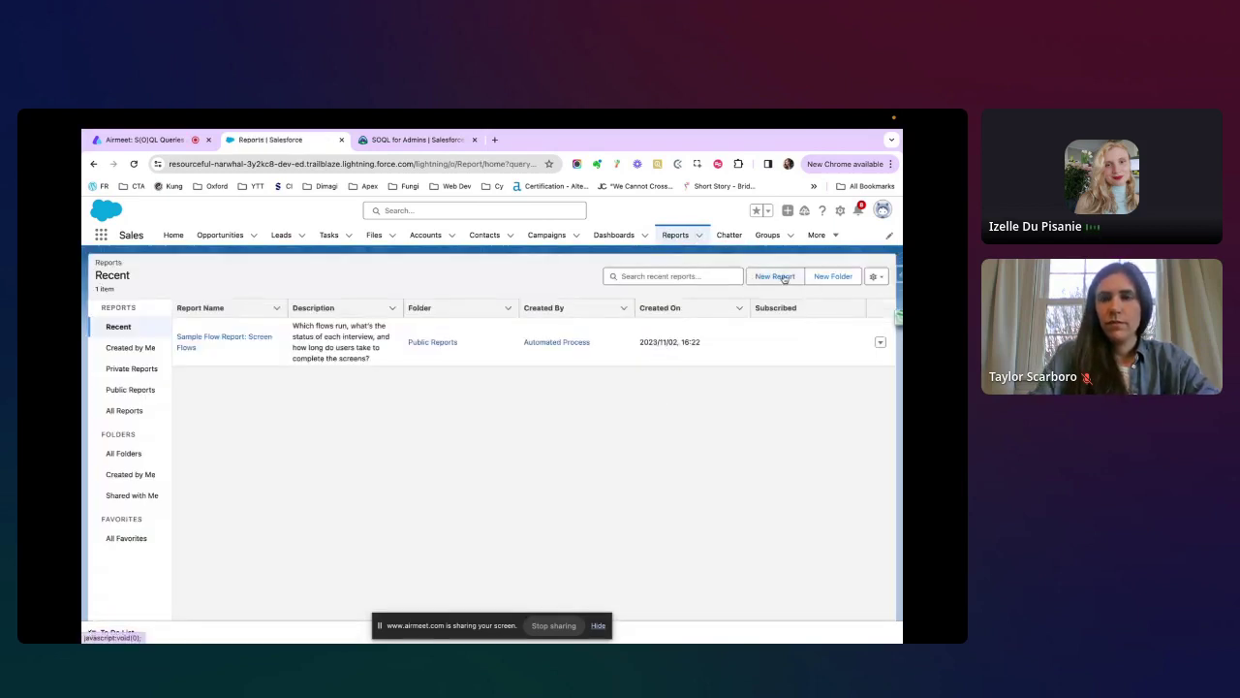
pyautogui.click(782, 277)
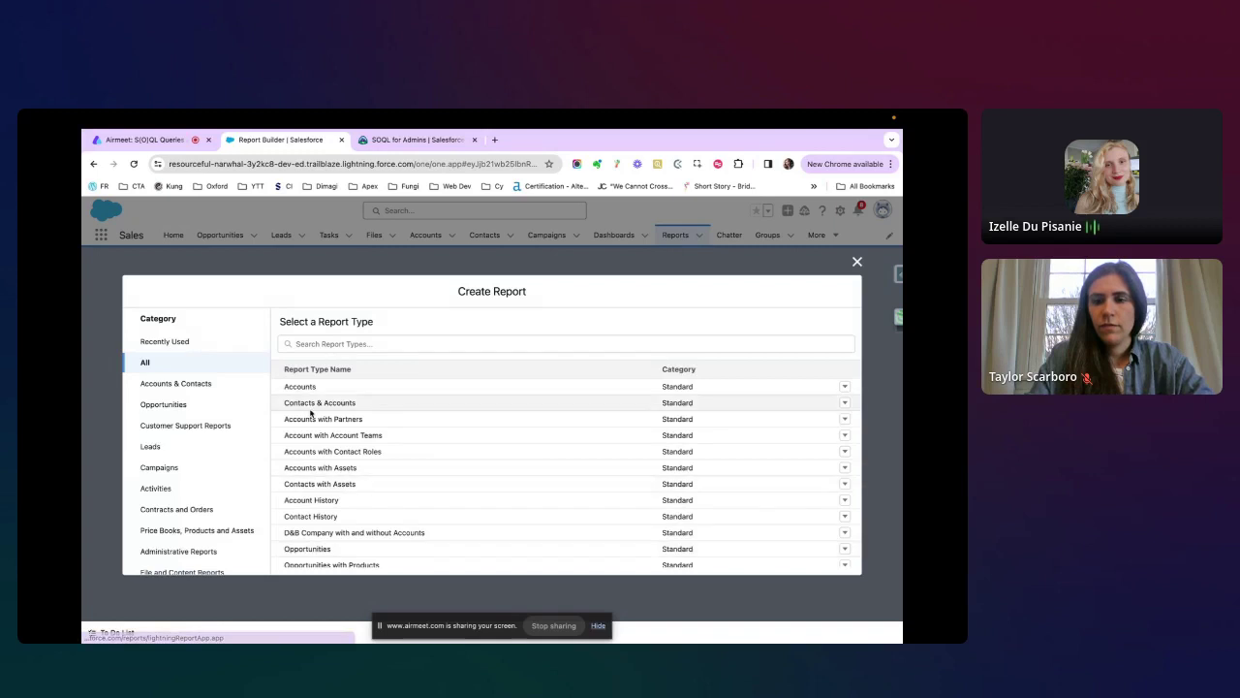
pyautogui.click(300, 387)
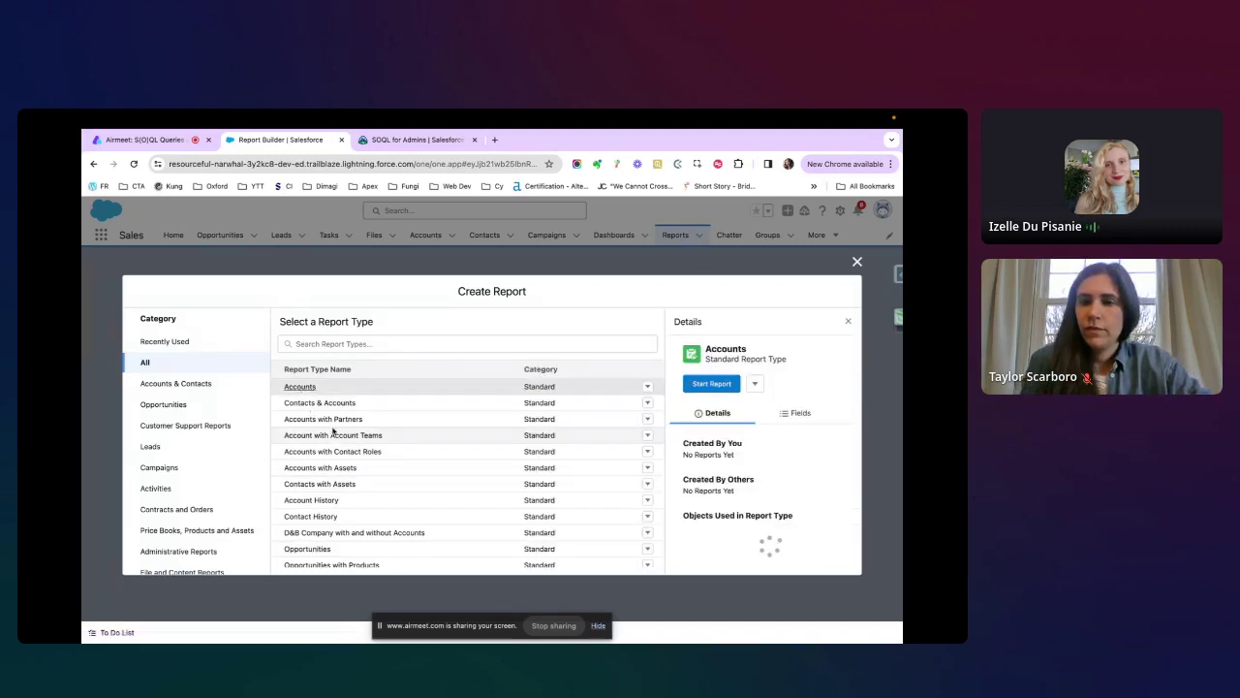
pyautogui.click(717, 387)
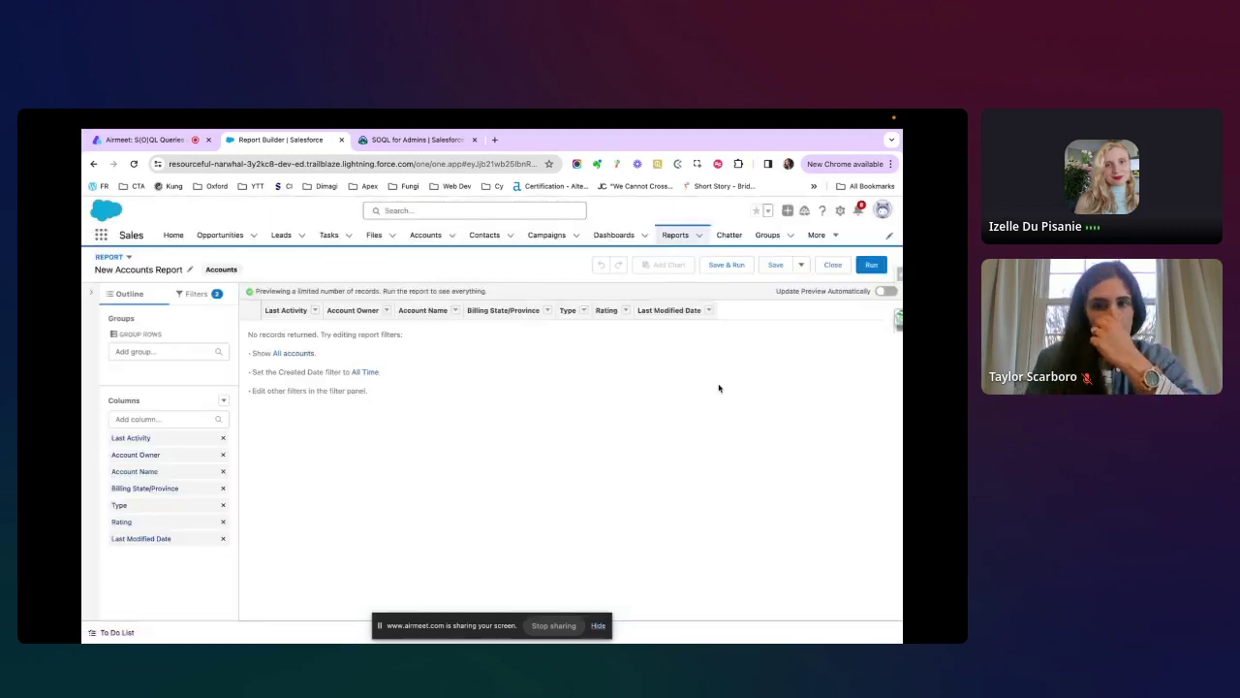
# Set the report to show all accounts created at any time and enable automatic preview updates.
pyautogui.click(294, 354)
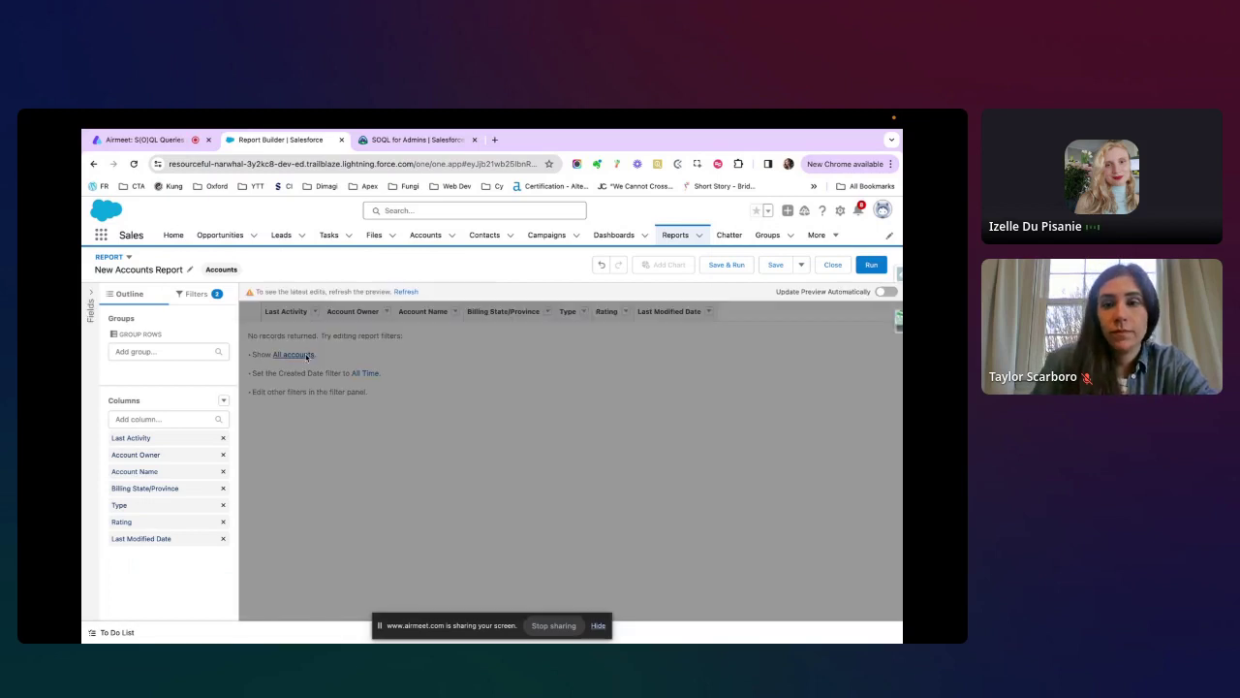
pyautogui.click(884, 291)
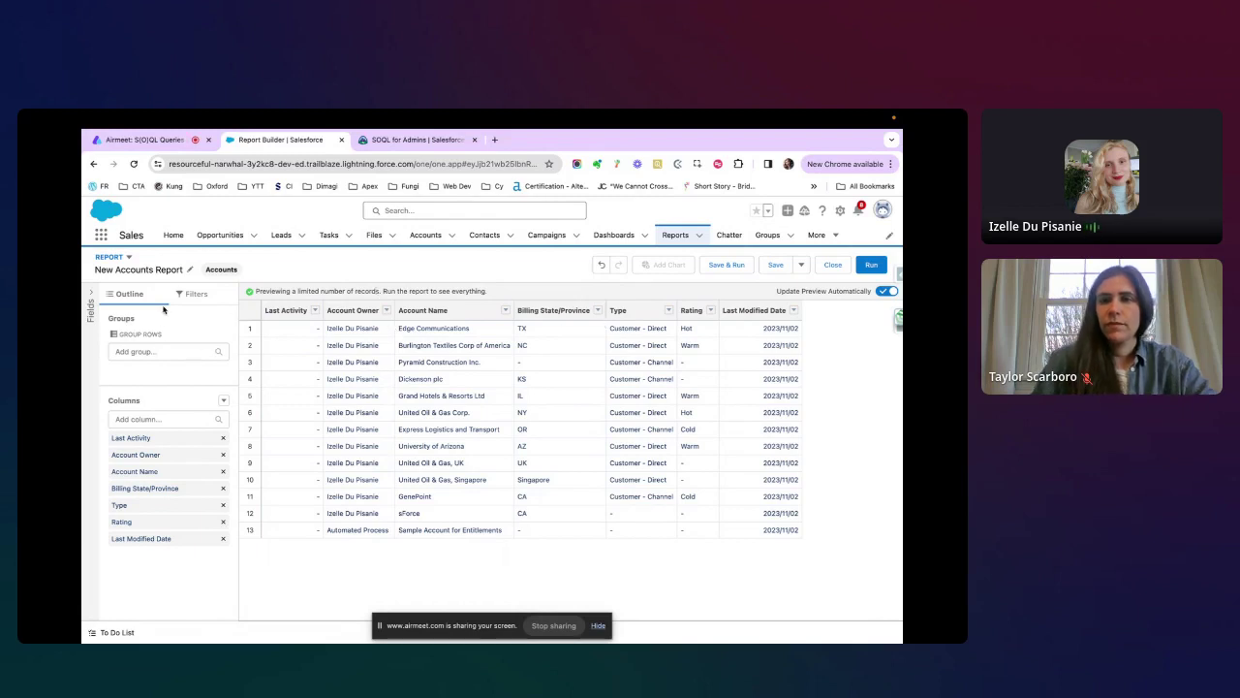
# Filter the report's Created Date to Current FY, reset the range to All Time, and return to the column outline.
pyautogui.click(194, 294)
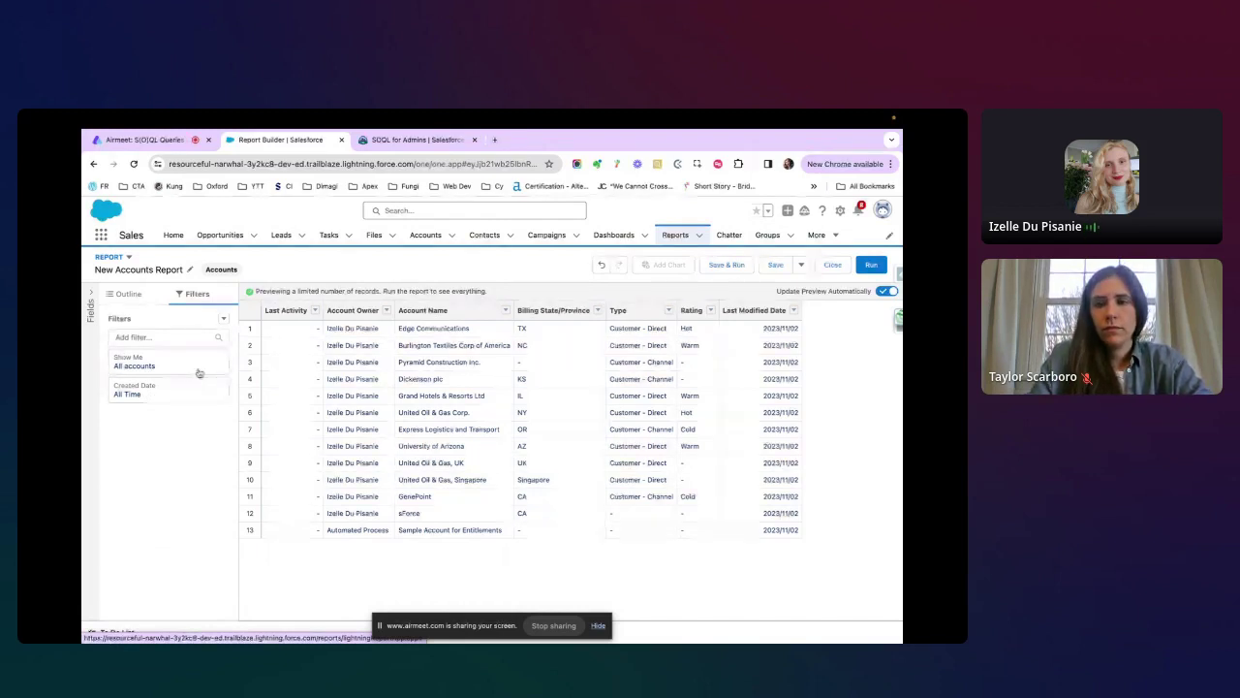
pyautogui.click(194, 389)
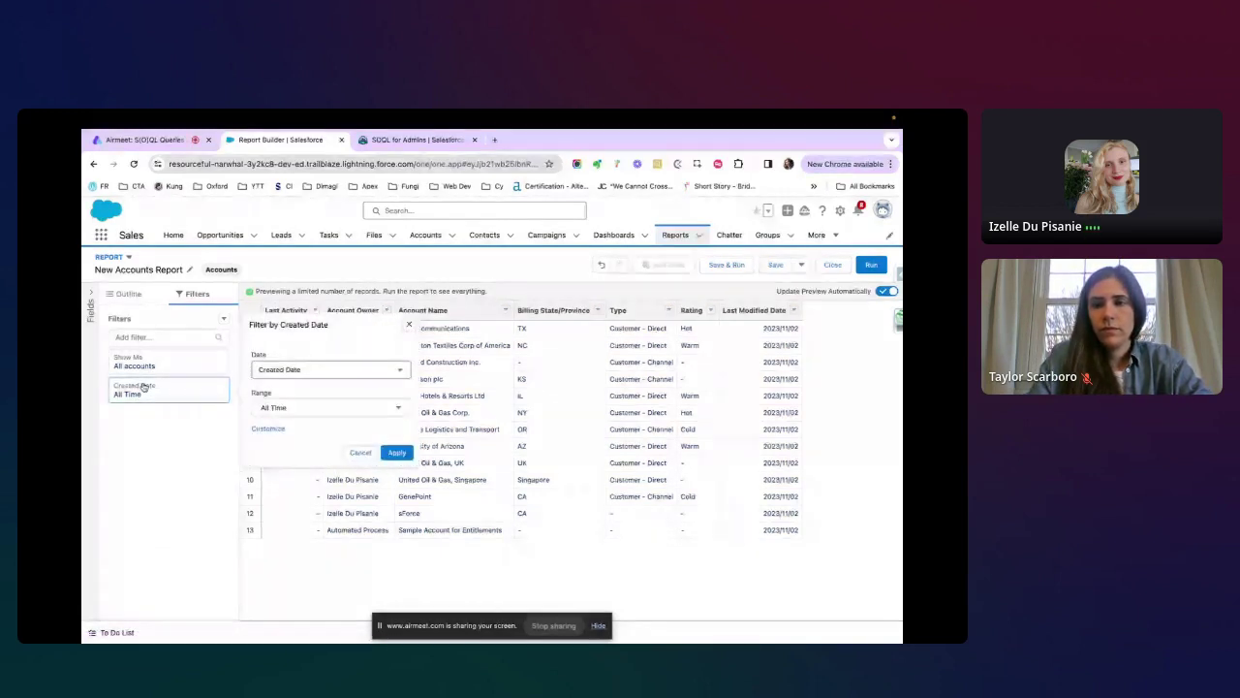
pyautogui.click(254, 410)
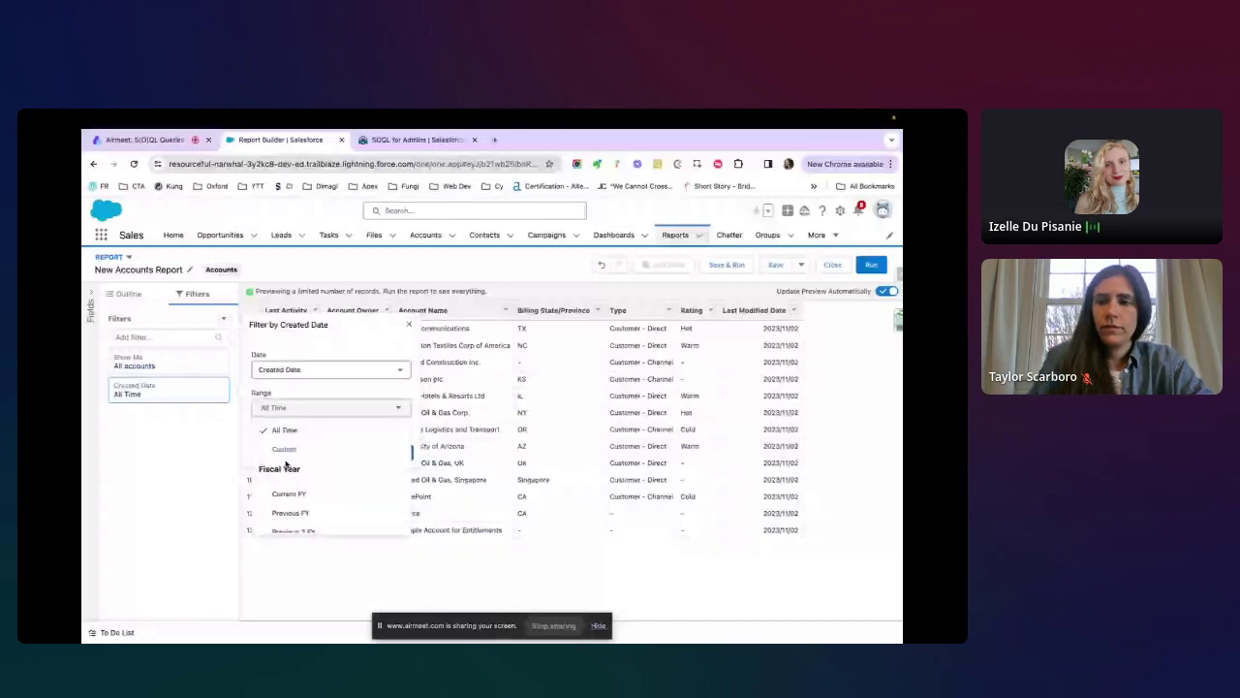
pyautogui.scroll(-1, 288, 467)
pyautogui.click(291, 455)
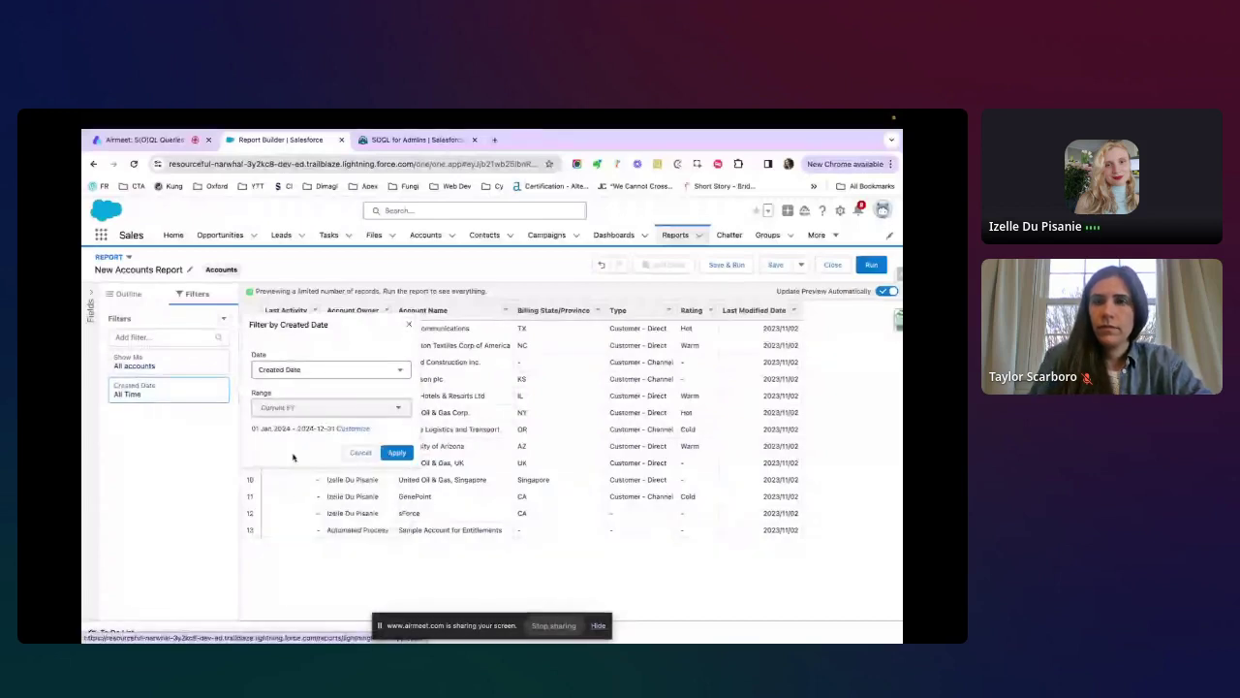
pyautogui.click(397, 453)
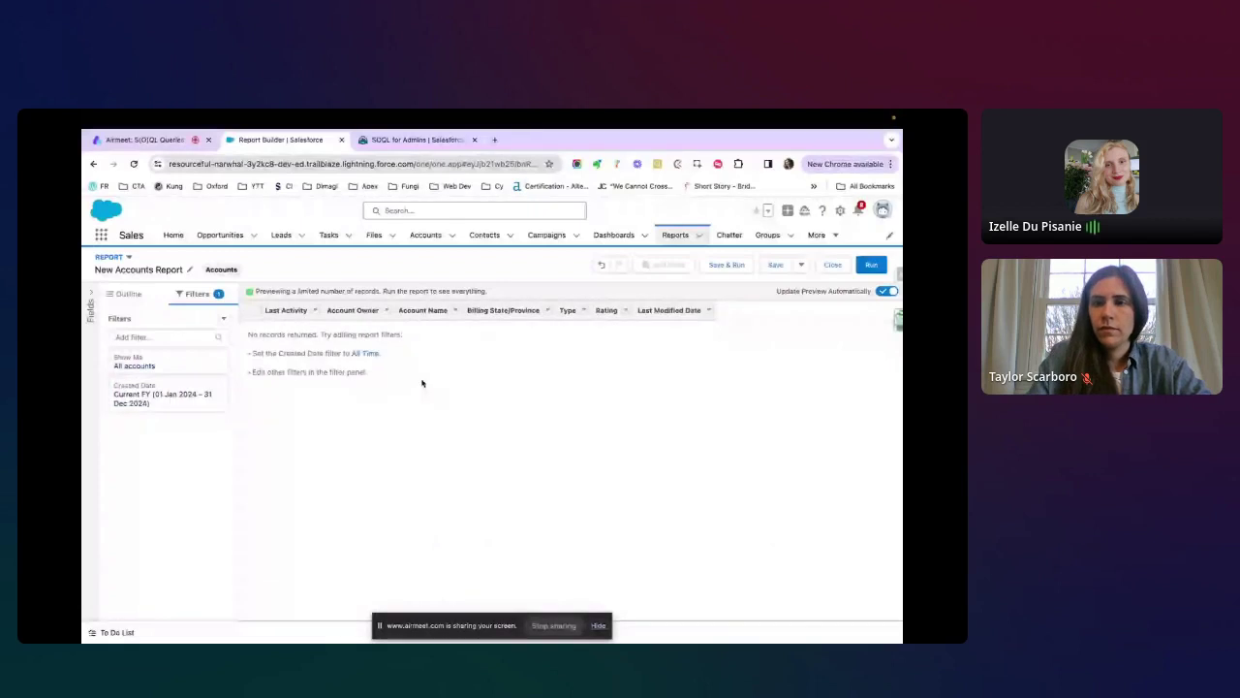
pyautogui.click(365, 354)
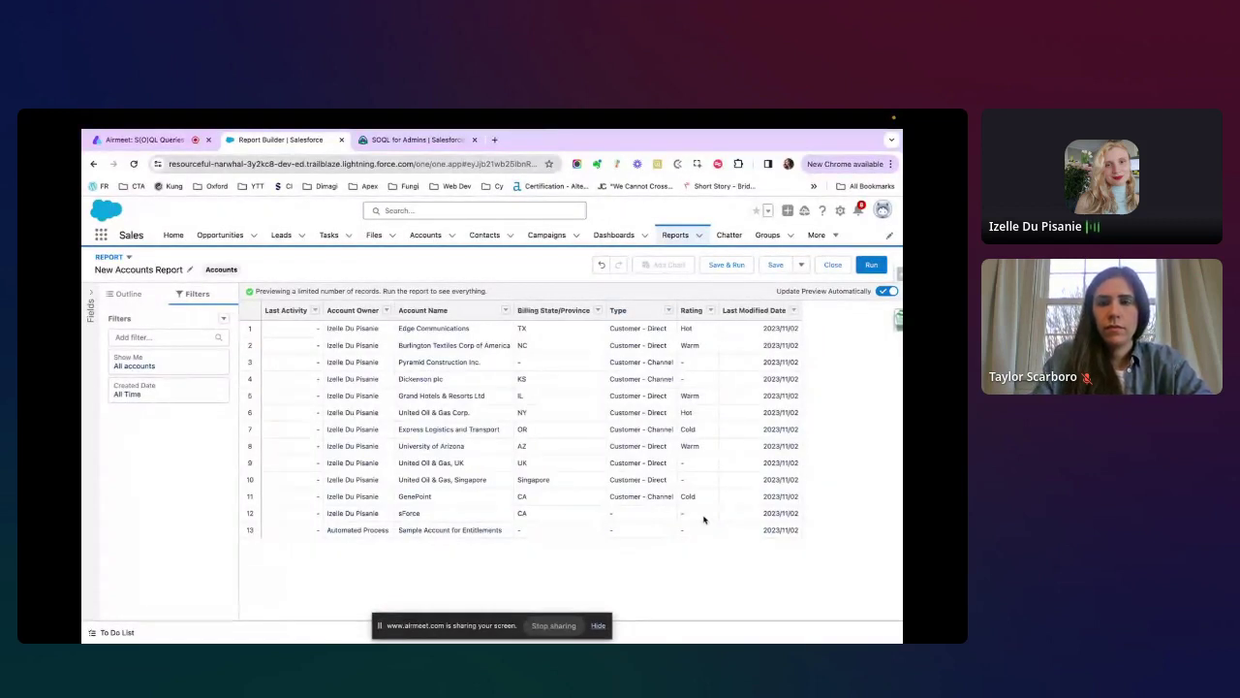
pyautogui.click(126, 297)
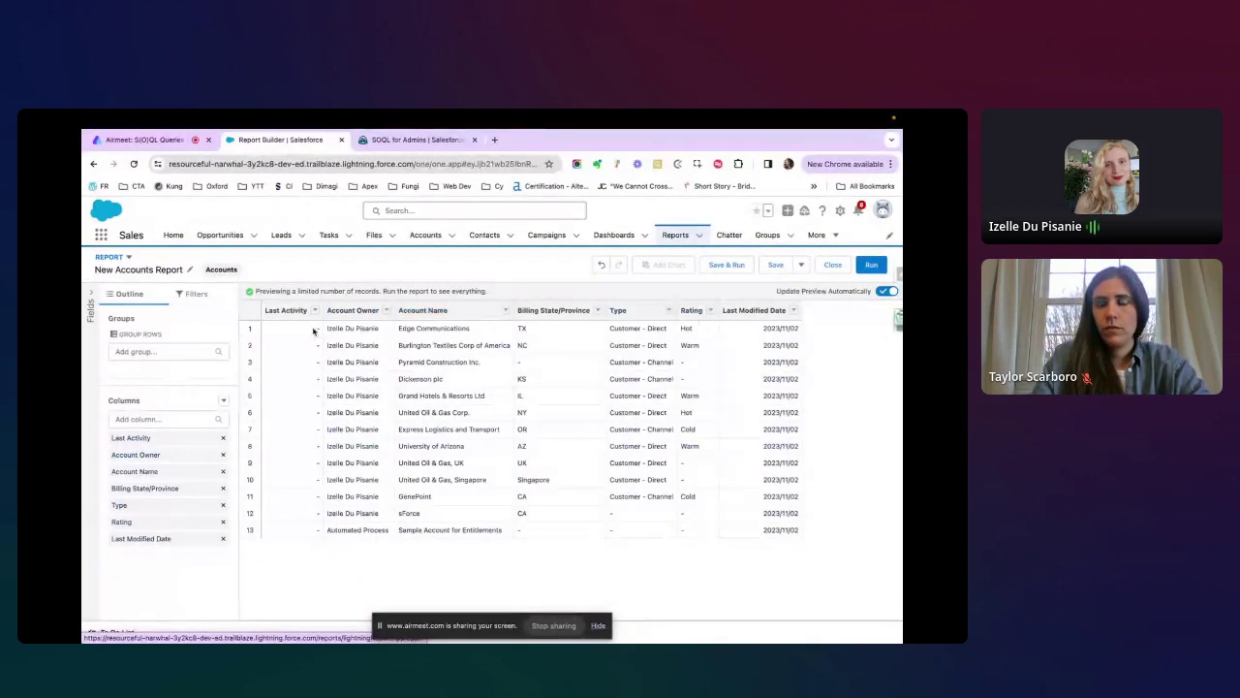
# Open the Developer Console from the Salesforce org and enlarge its logs area.
pyautogui.click(840, 211)
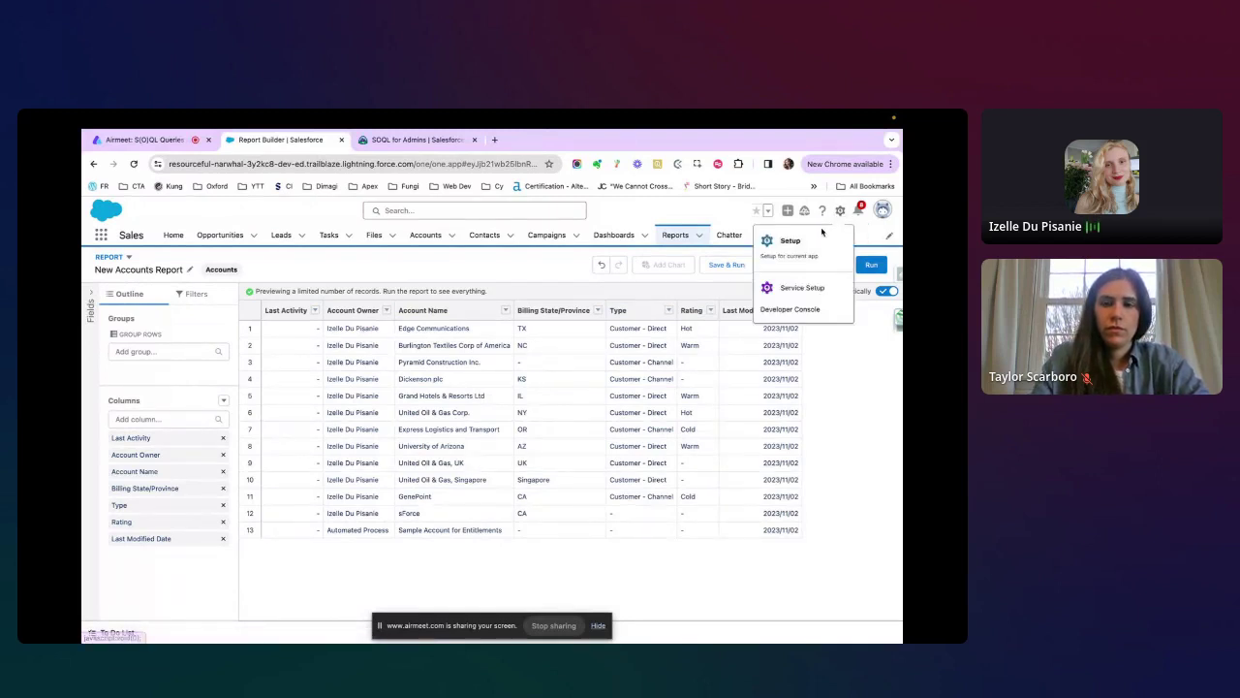
pyautogui.click(805, 310)
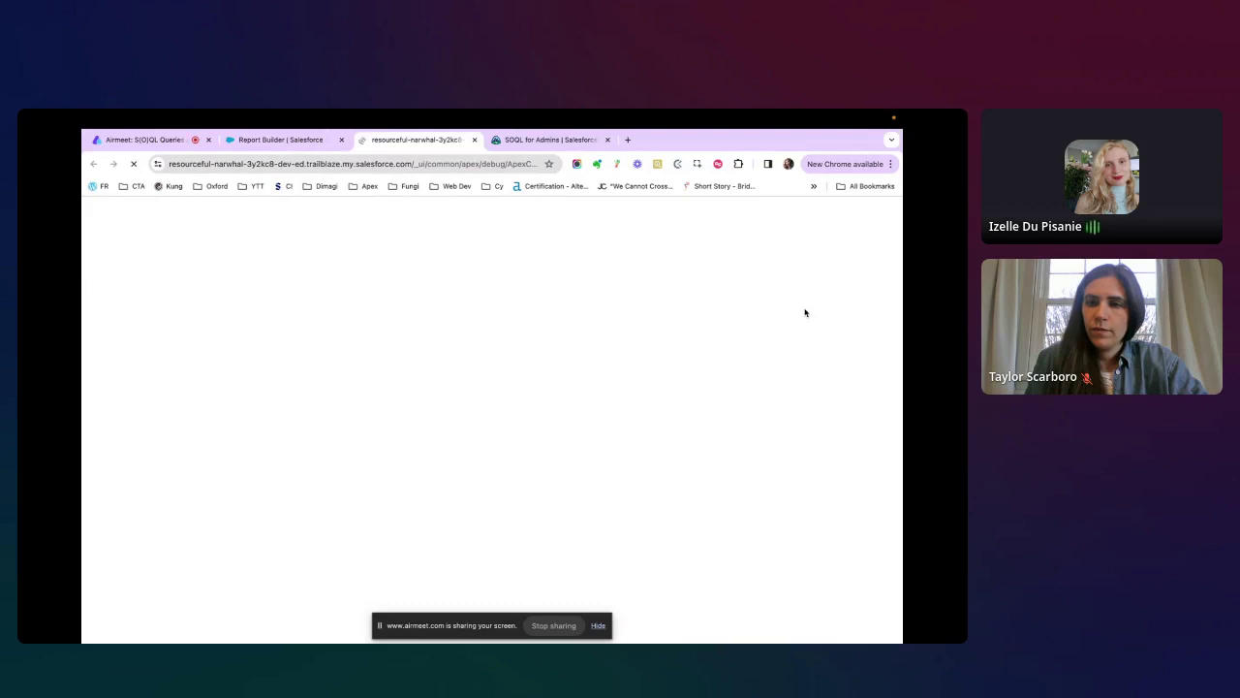
pyautogui.press('super+w')
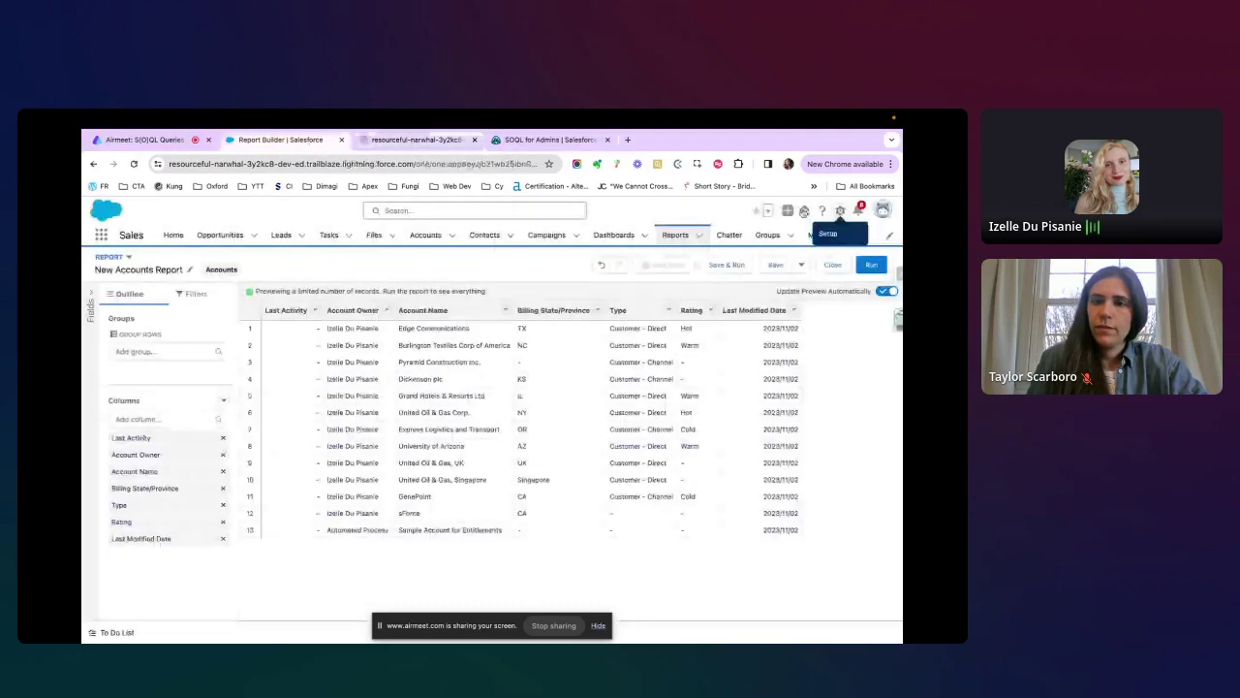
pyautogui.click(840, 210)
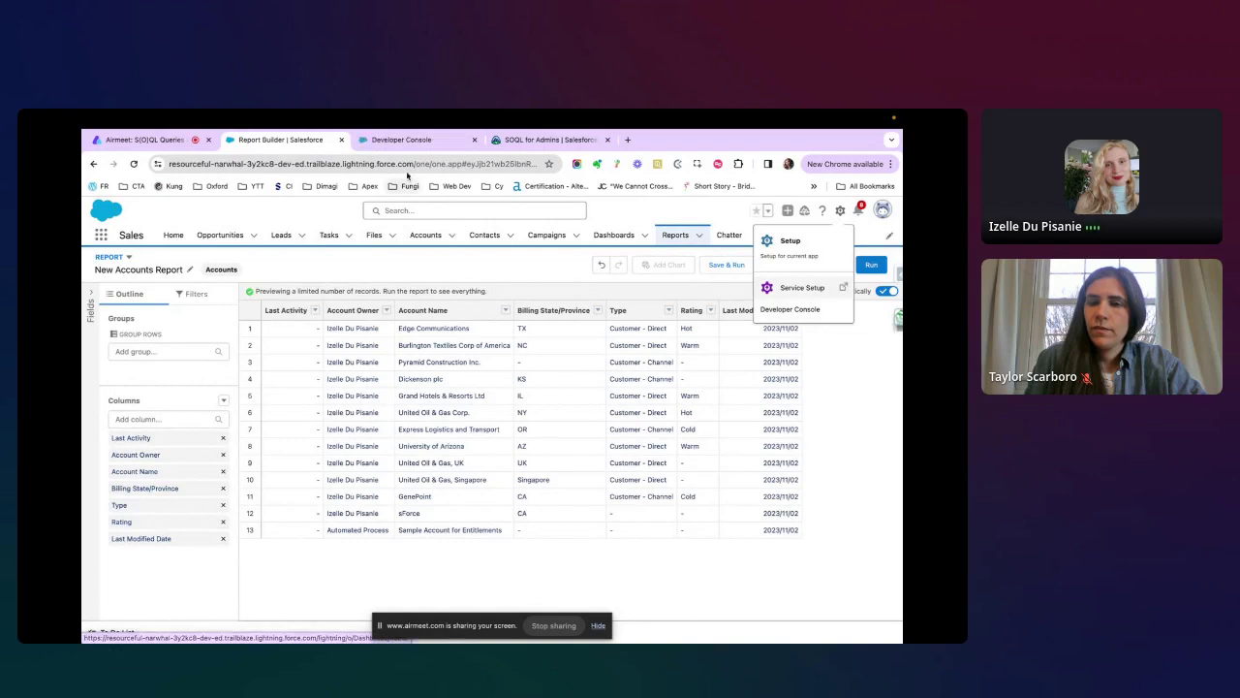
pyautogui.click(399, 140)
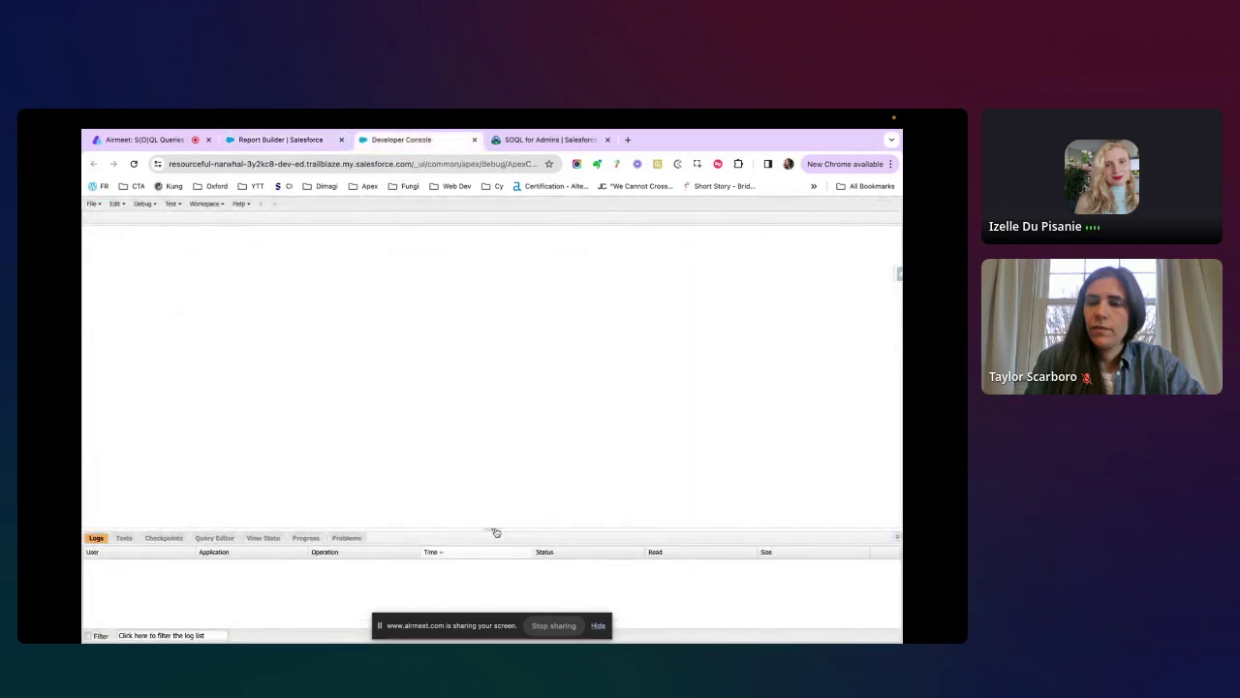
pyautogui.moveTo(503, 528); pyautogui.dragTo(504, 459)
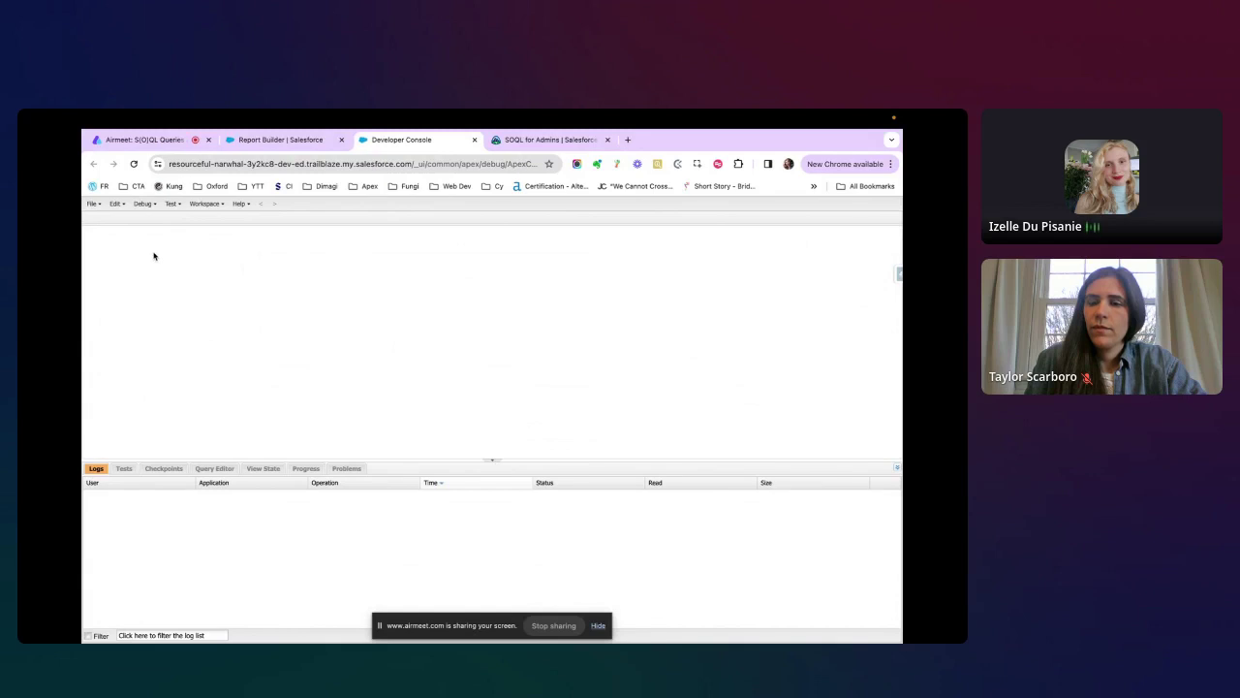
# Open the Account object in the Developer Console and look through its fields and Apex types.
pyautogui.click(93, 203)
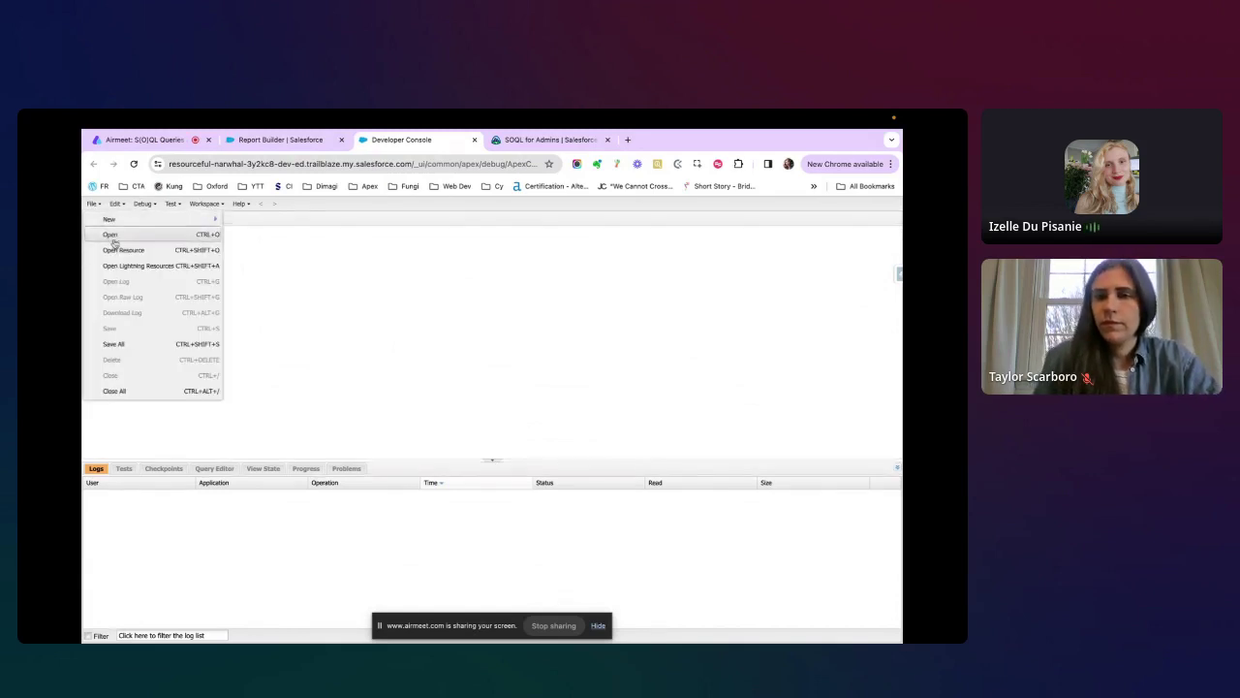
pyautogui.click(110, 235)
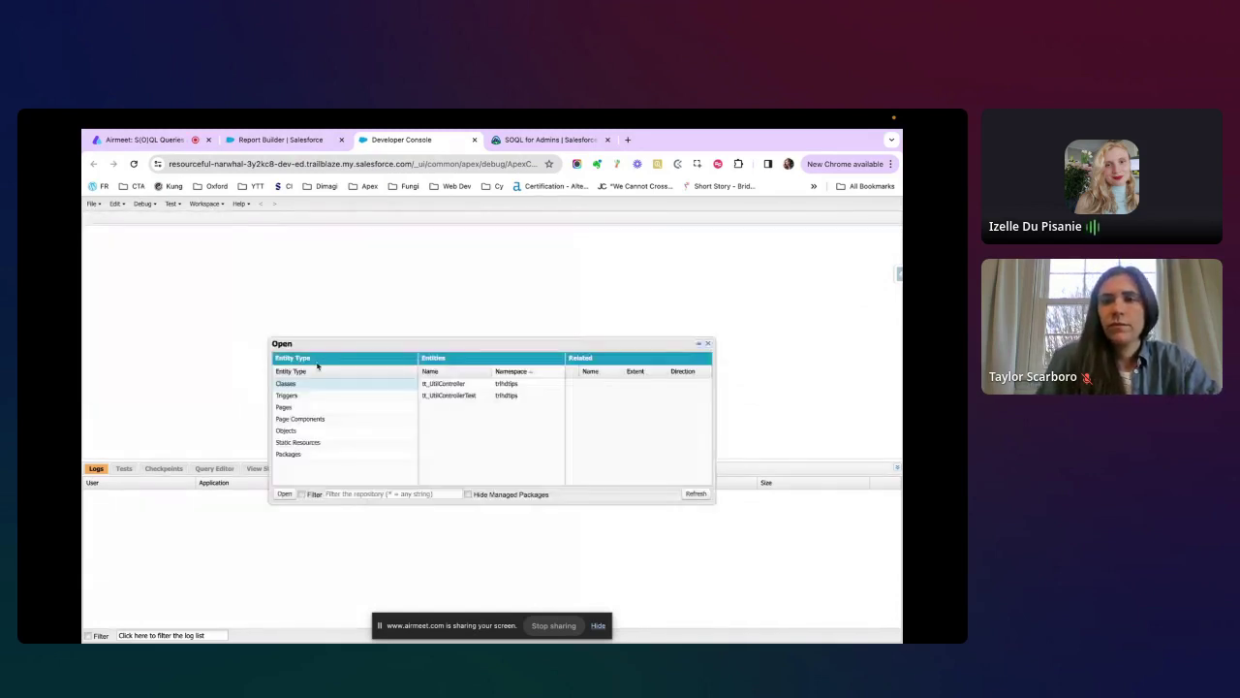
pyautogui.click(287, 430)
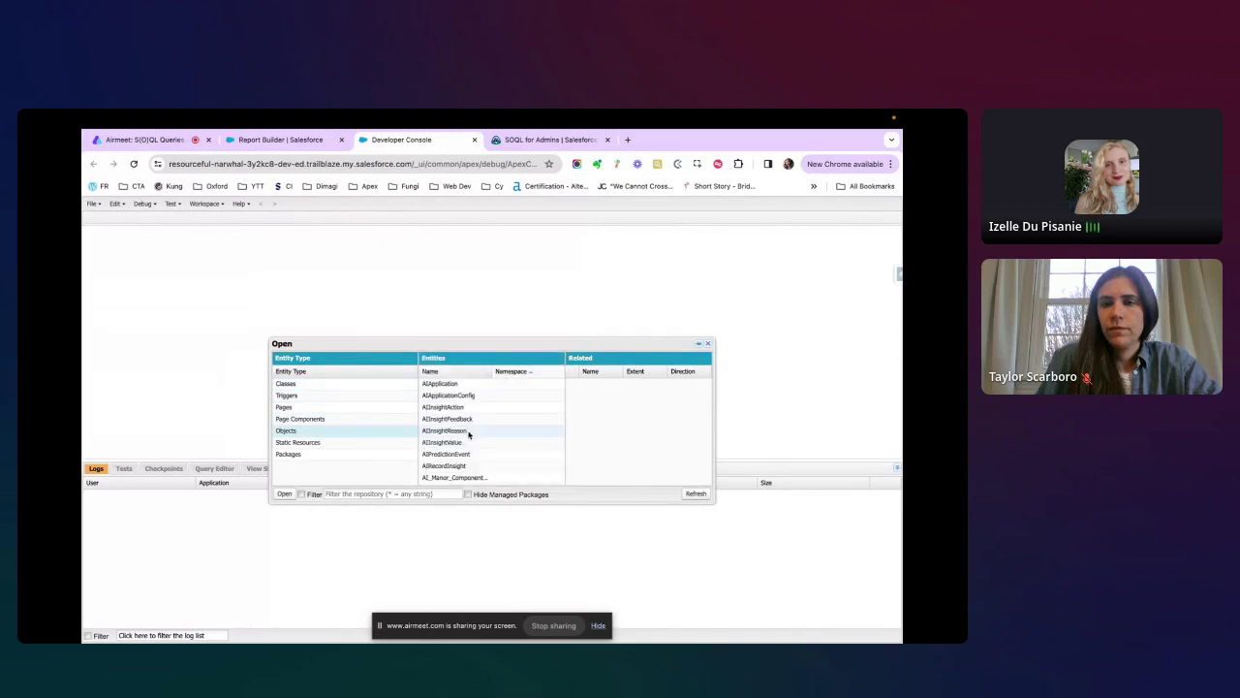
pyautogui.scroll(-5, 468, 435)
pyautogui.click(433, 406)
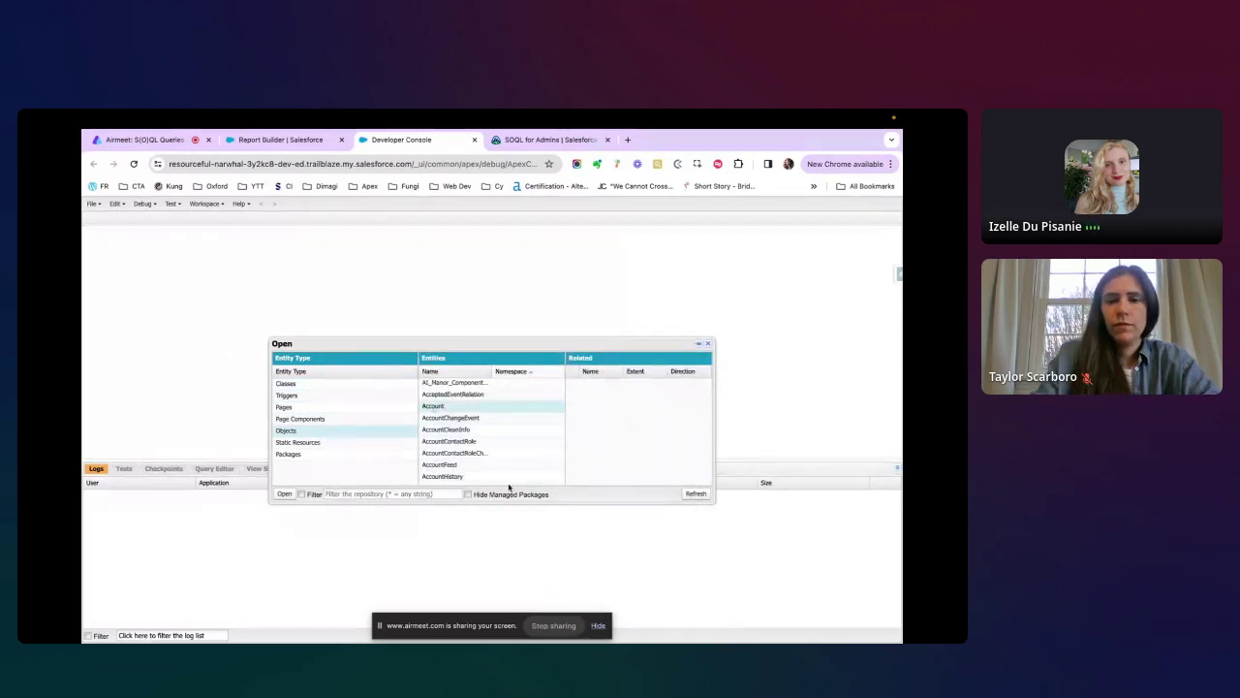
pyautogui.click(284, 493)
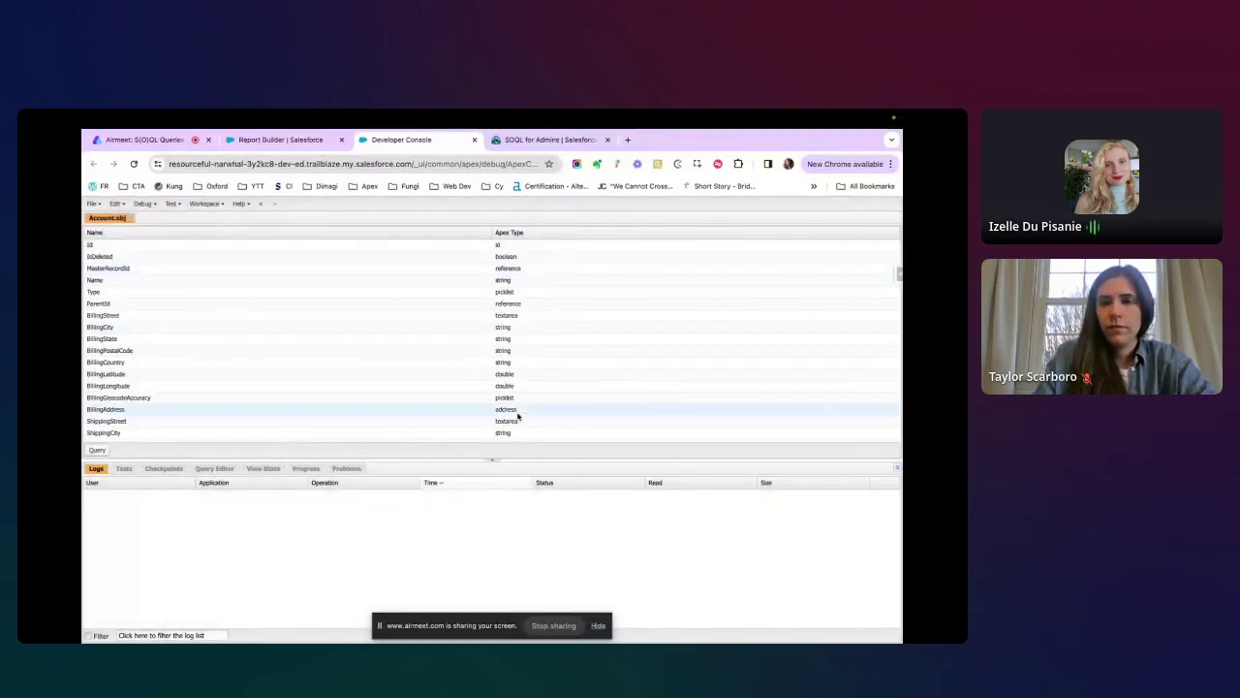
pyautogui.scroll(-2, 518, 415)
pyautogui.scroll(-3, 517, 414)
pyautogui.scroll(5, 518, 414)
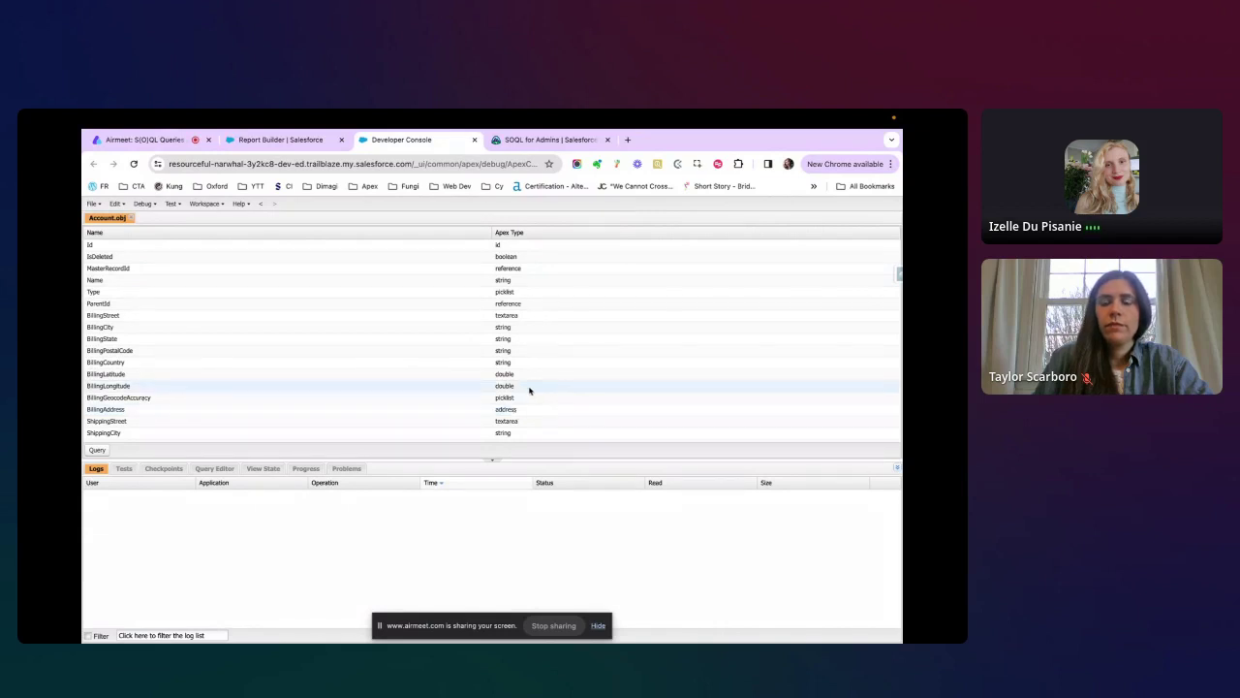
# Bring up the Developer Console's dialog for opening entities, view the object list, and close it without opening anything.
pyautogui.moveTo(553, 107)
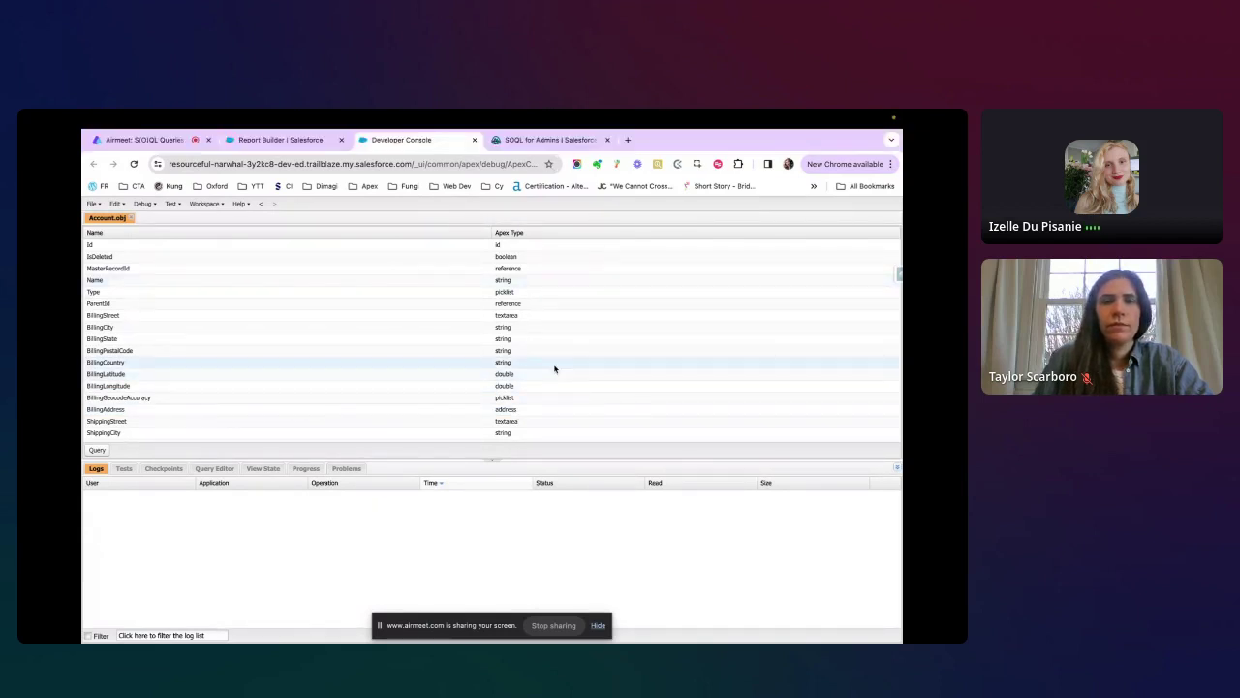
pyautogui.click(101, 205)
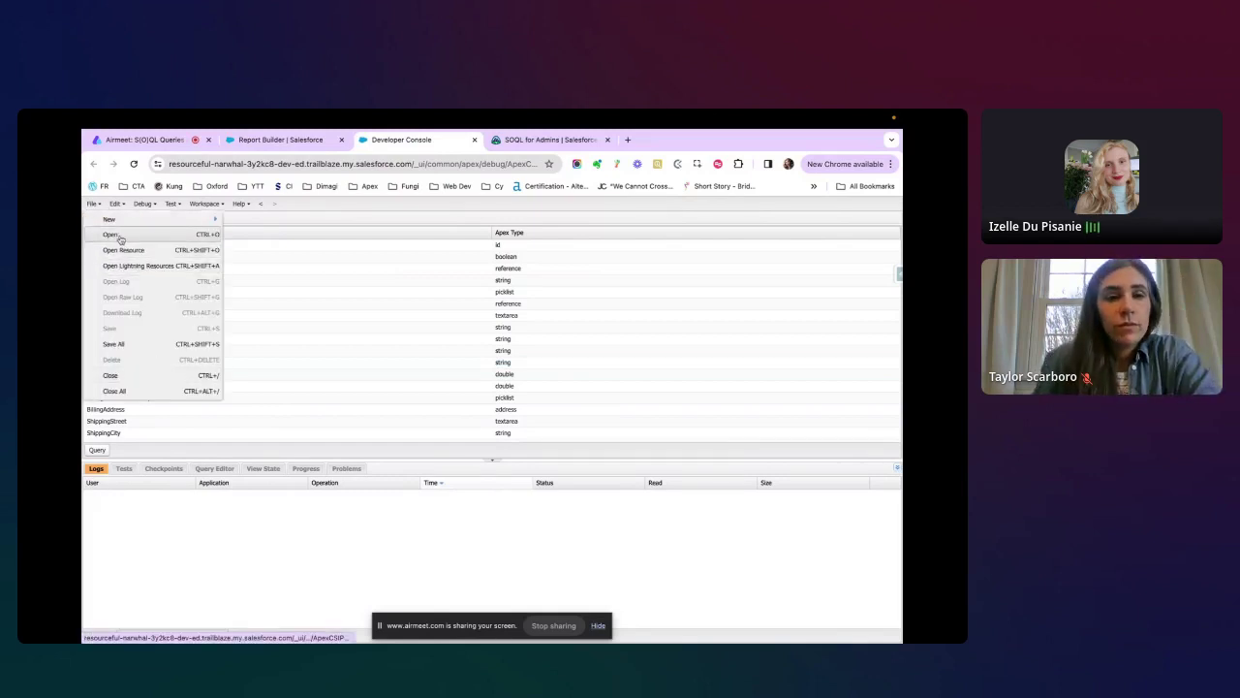
pyautogui.click(119, 238)
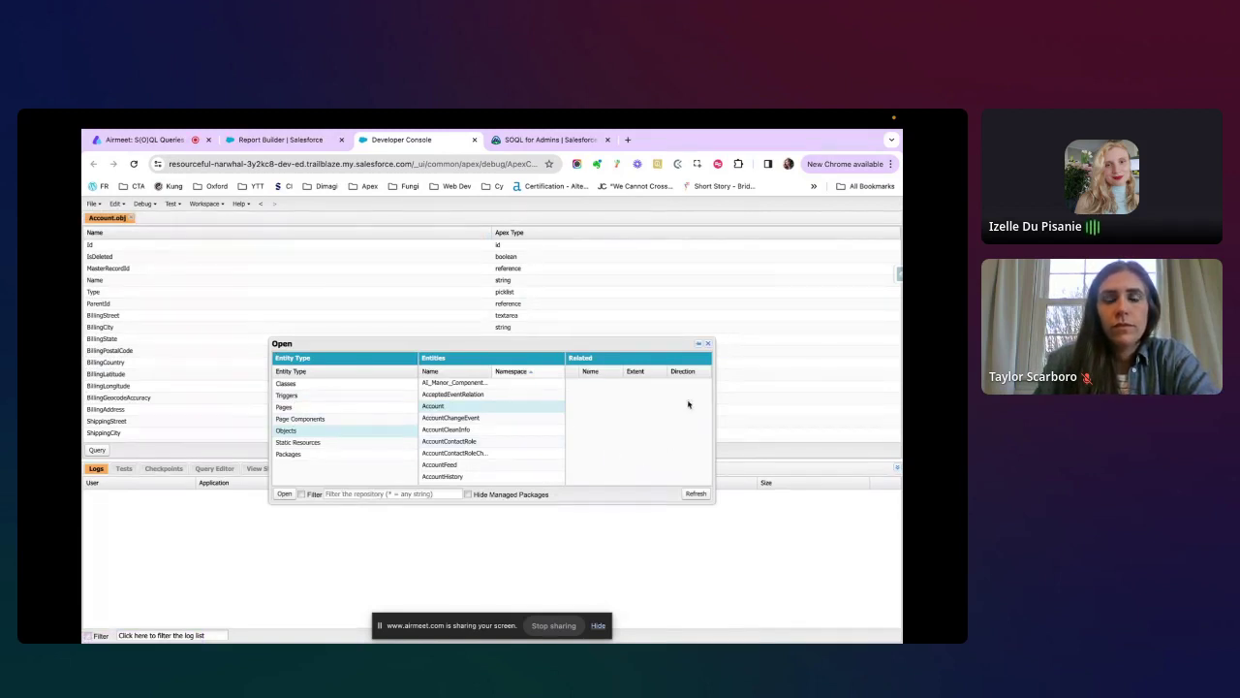
pyautogui.click(709, 346)
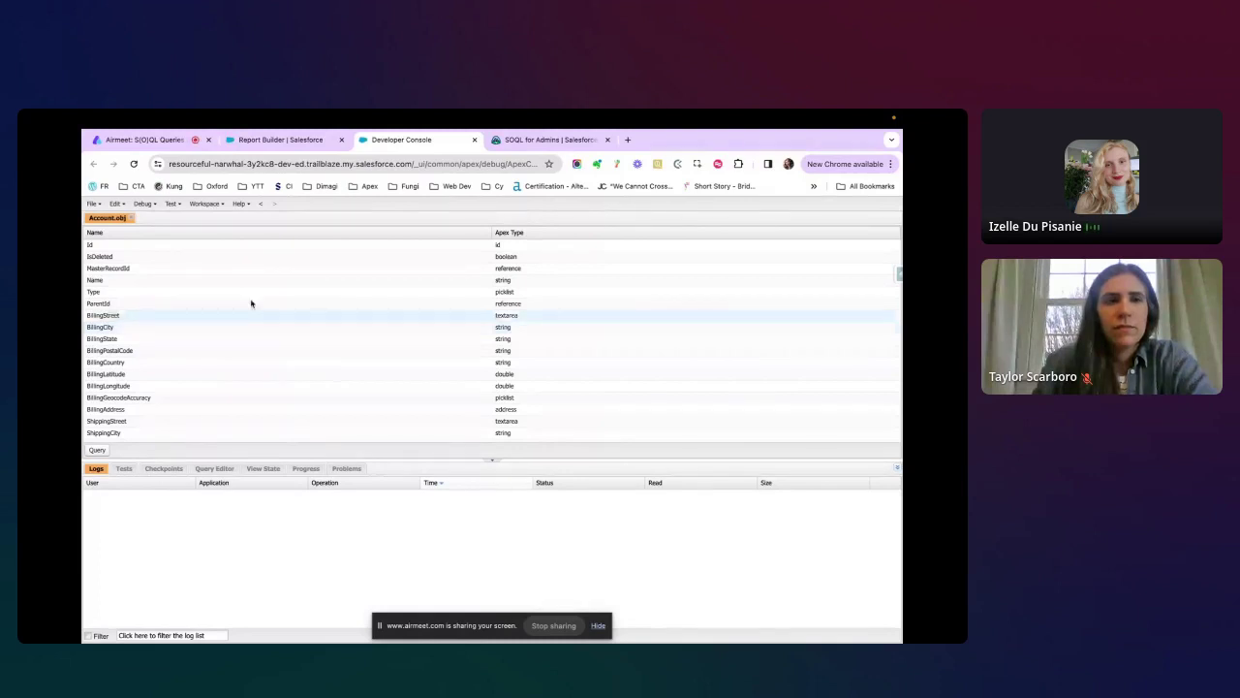
# Look through the Developer Console's Logs, Tests, Query Editor and workspace options, ending on the empty Query Editor.
pyautogui.click(214, 468)
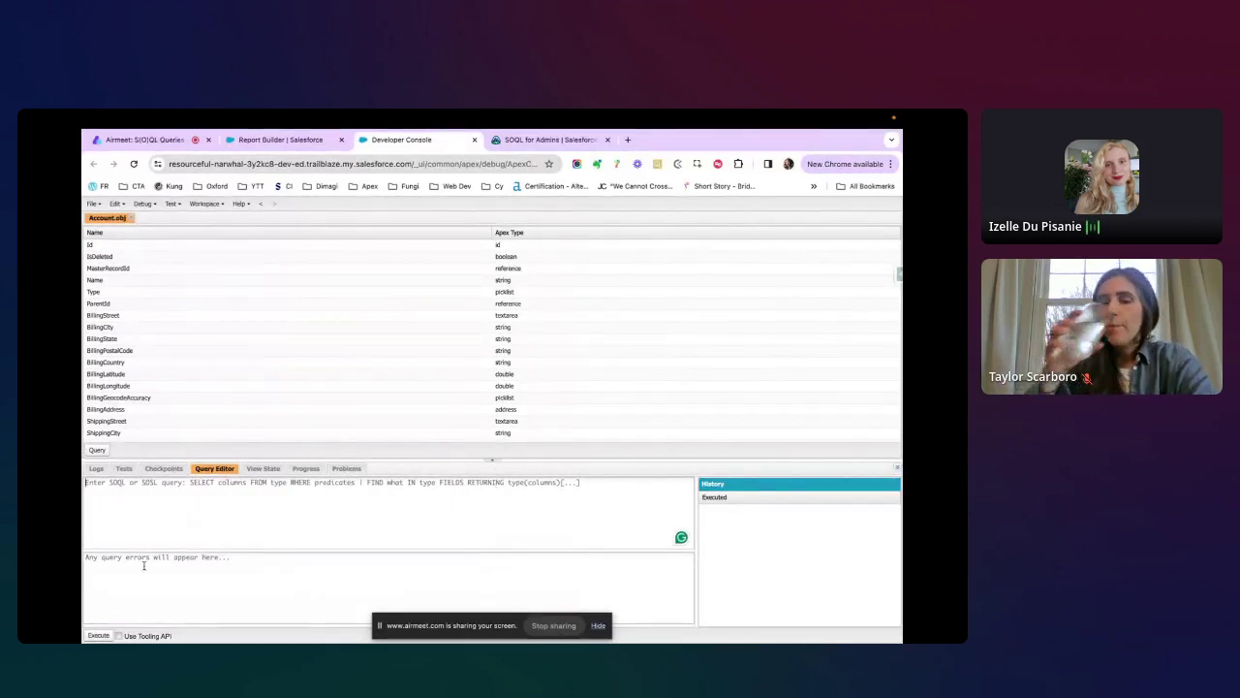
pyautogui.click(96, 469)
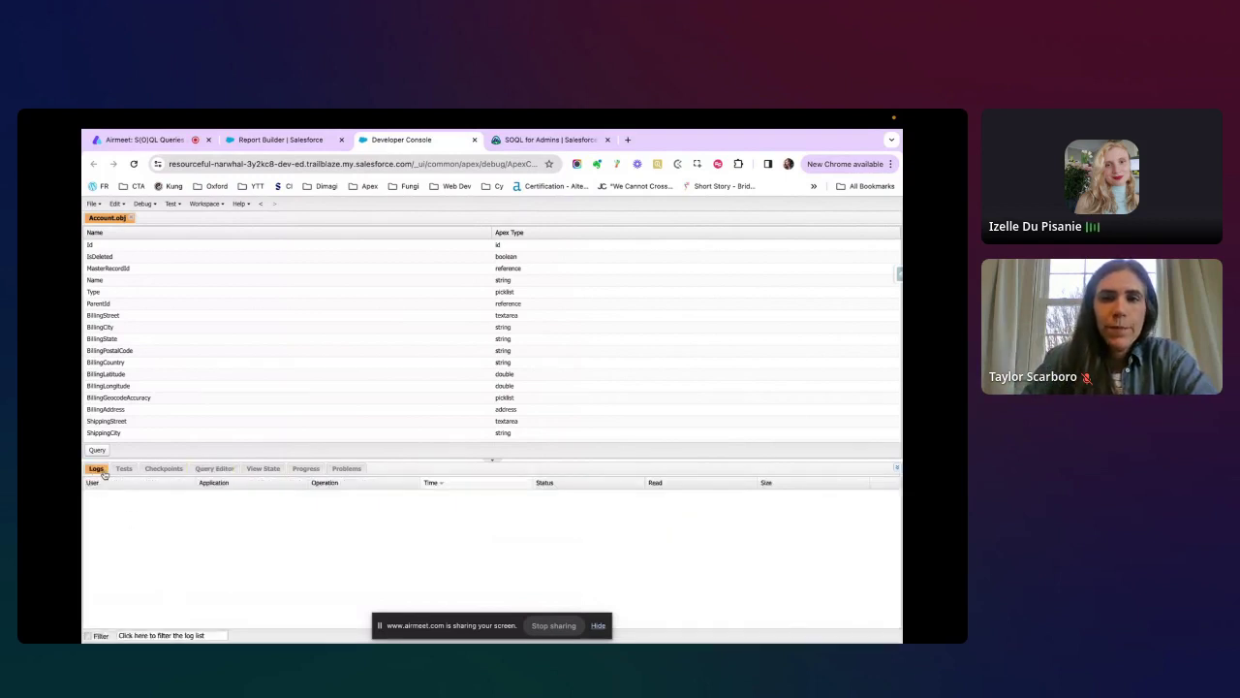
pyautogui.click(124, 469)
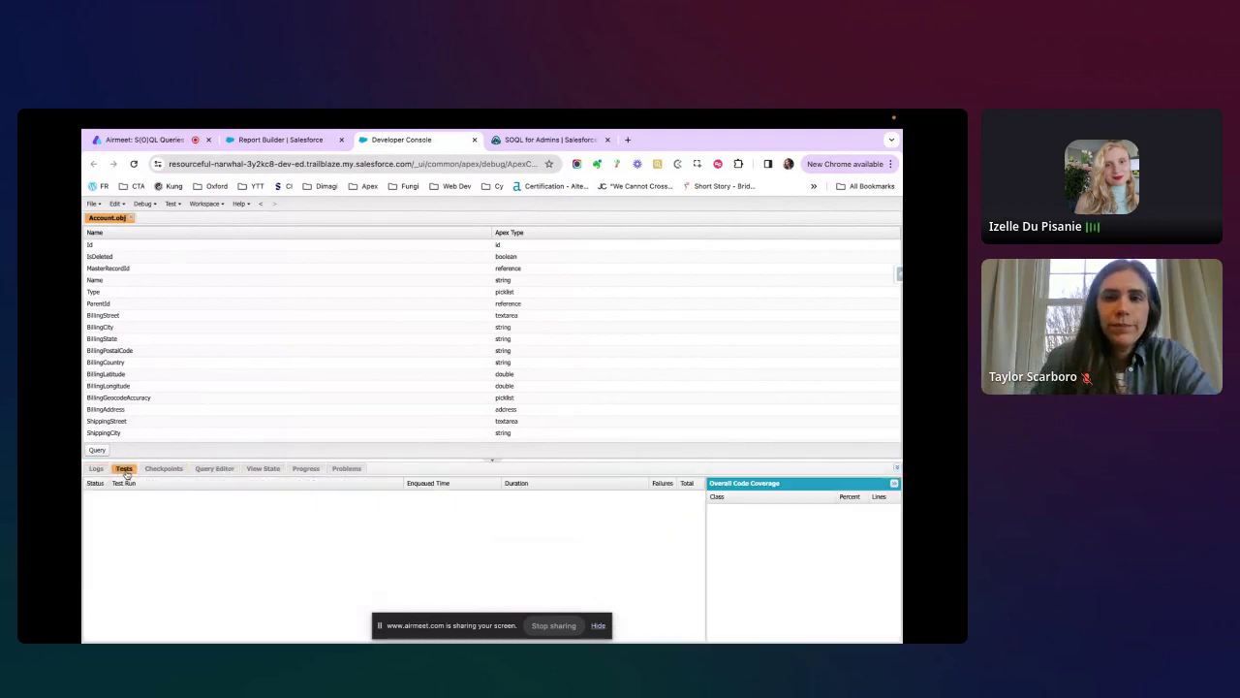
pyautogui.click(221, 469)
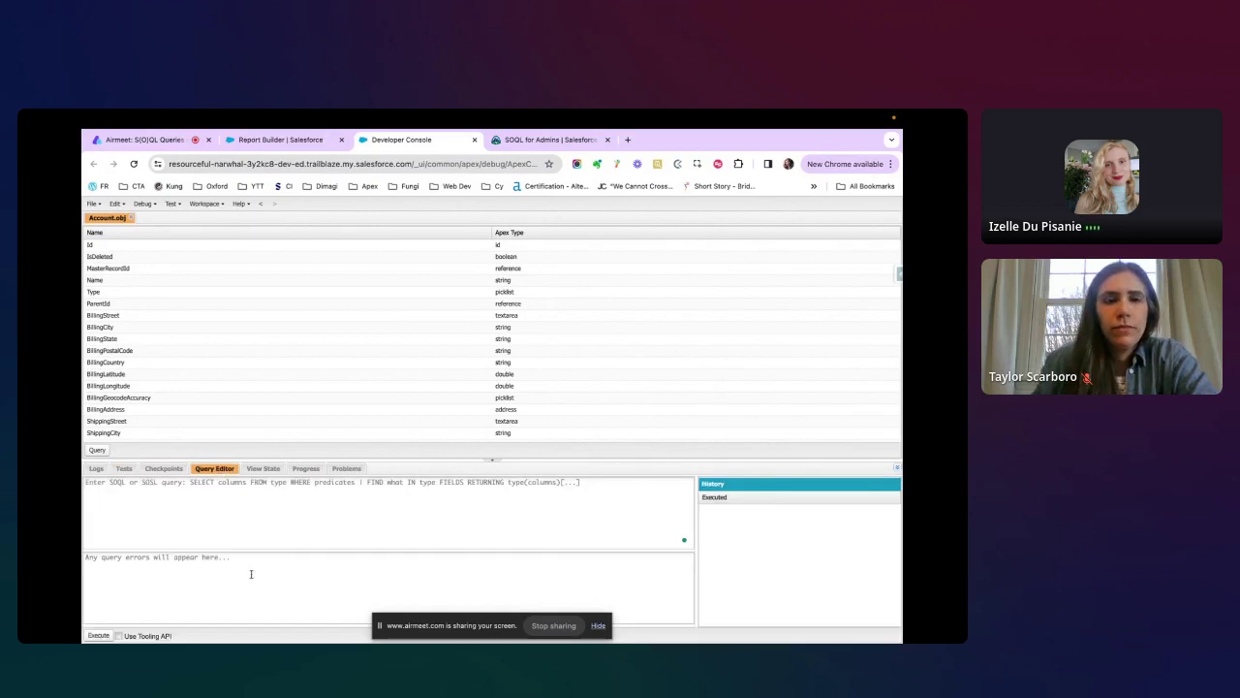
pyautogui.click(222, 207)
pyautogui.moveTo(226, 222)
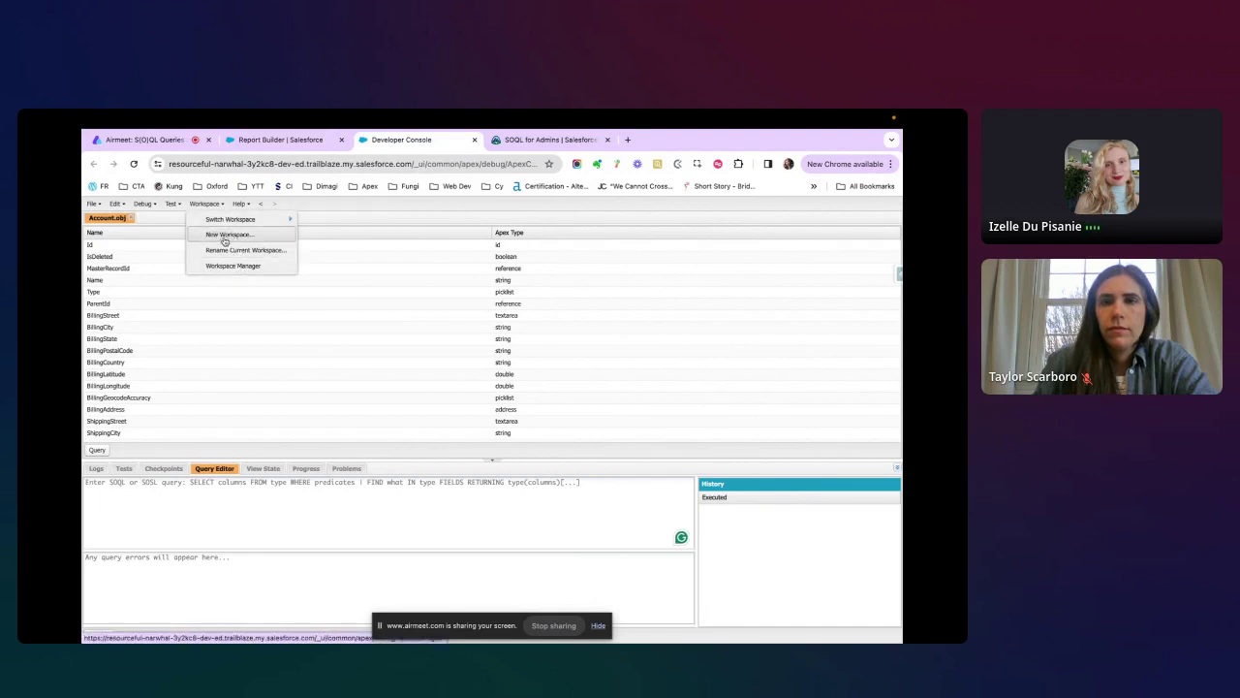
pyautogui.click(575, 509)
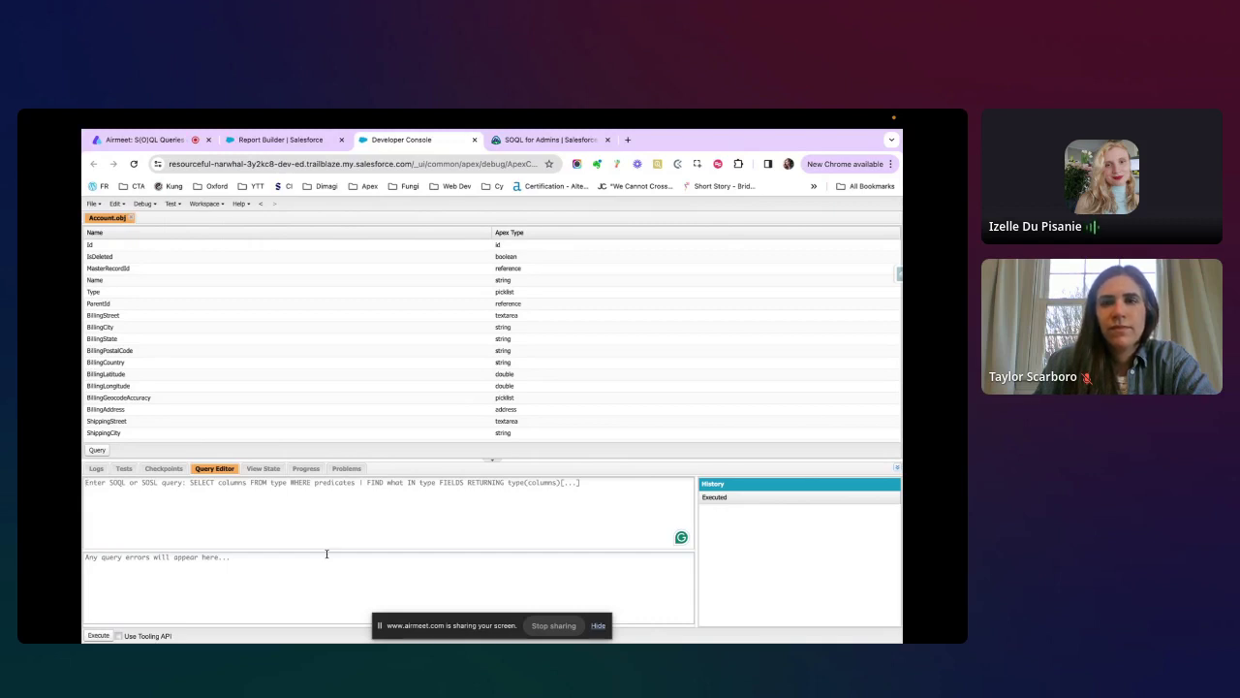
# Open Setup from the Salesforce org, search it for "flow", and look through the Flows list.
pyautogui.click(280, 139)
pyautogui.click(841, 210)
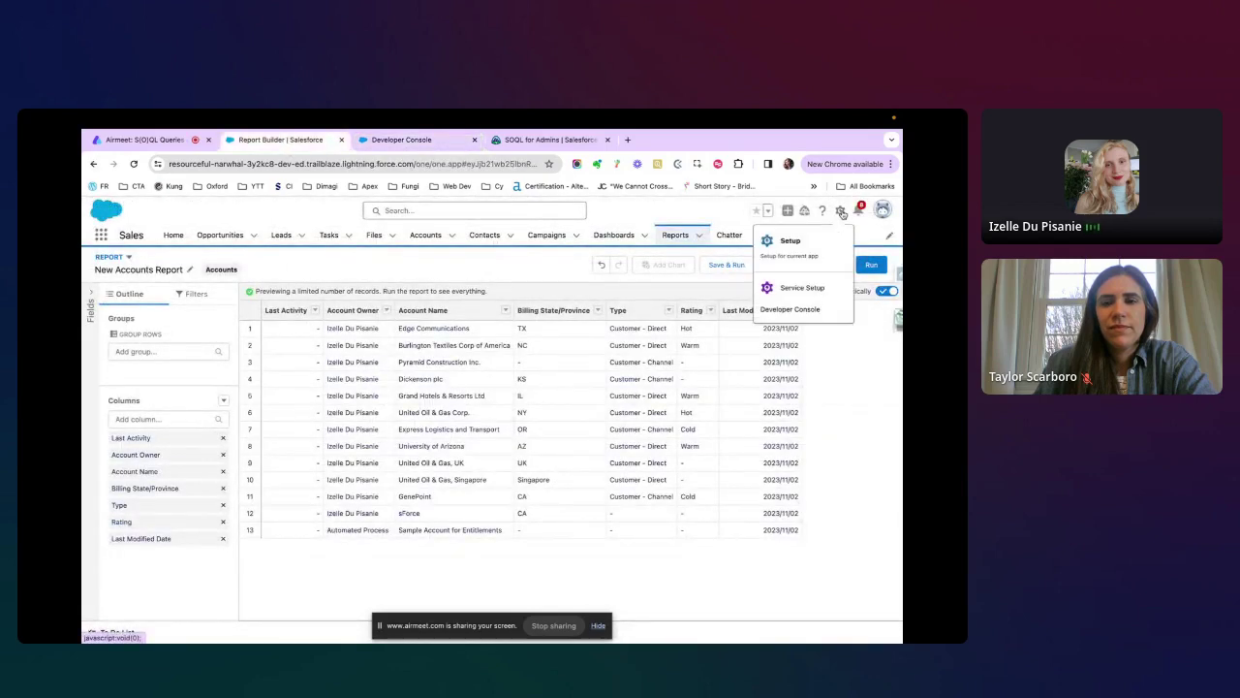
pyautogui.click(795, 247)
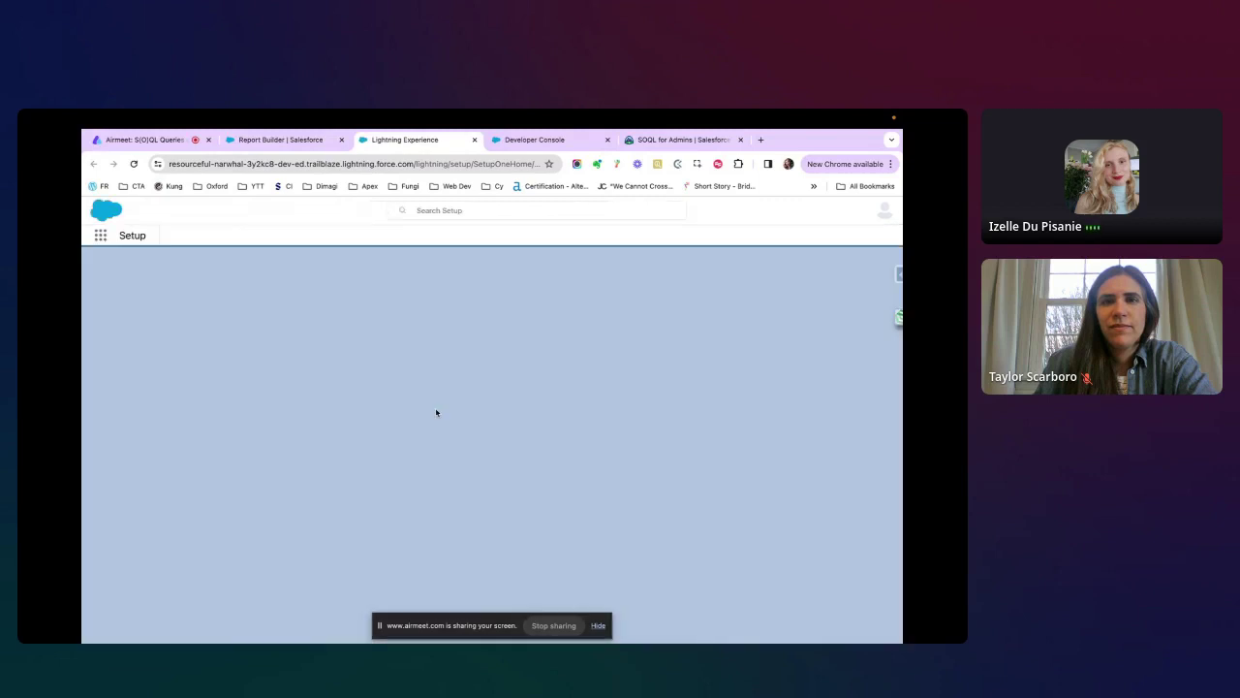
pyautogui.click(134, 266)
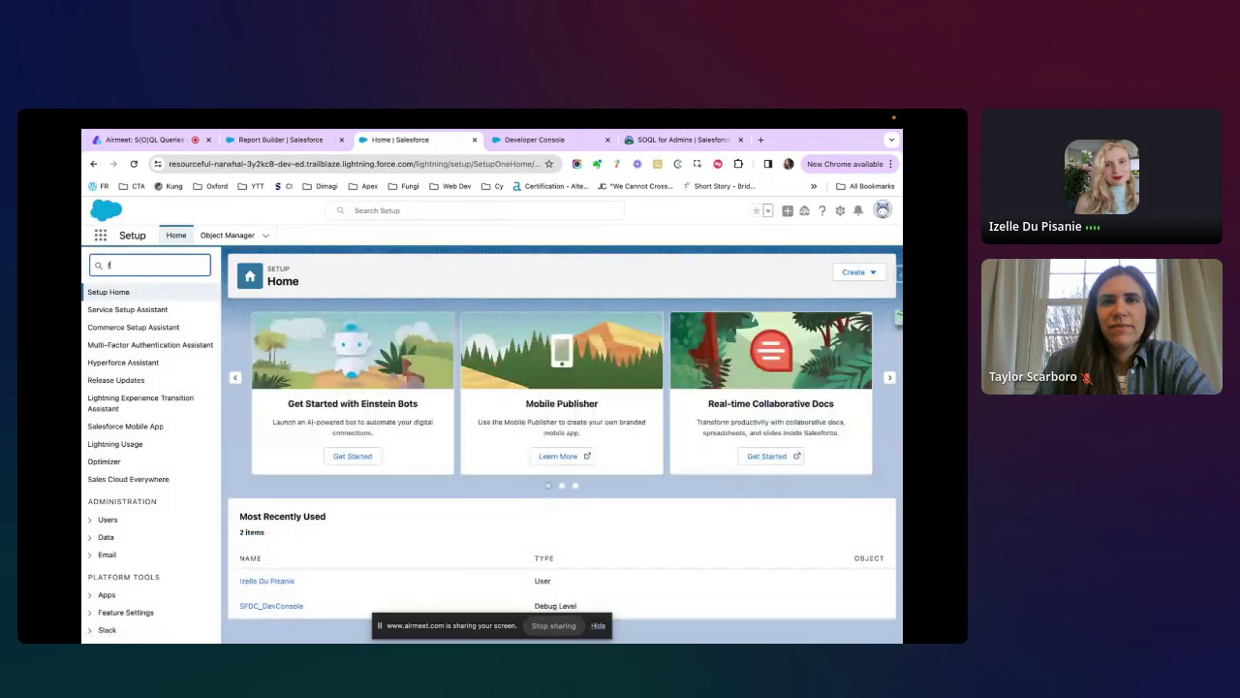
pyautogui.write('flow')
pyautogui.click(123, 432)
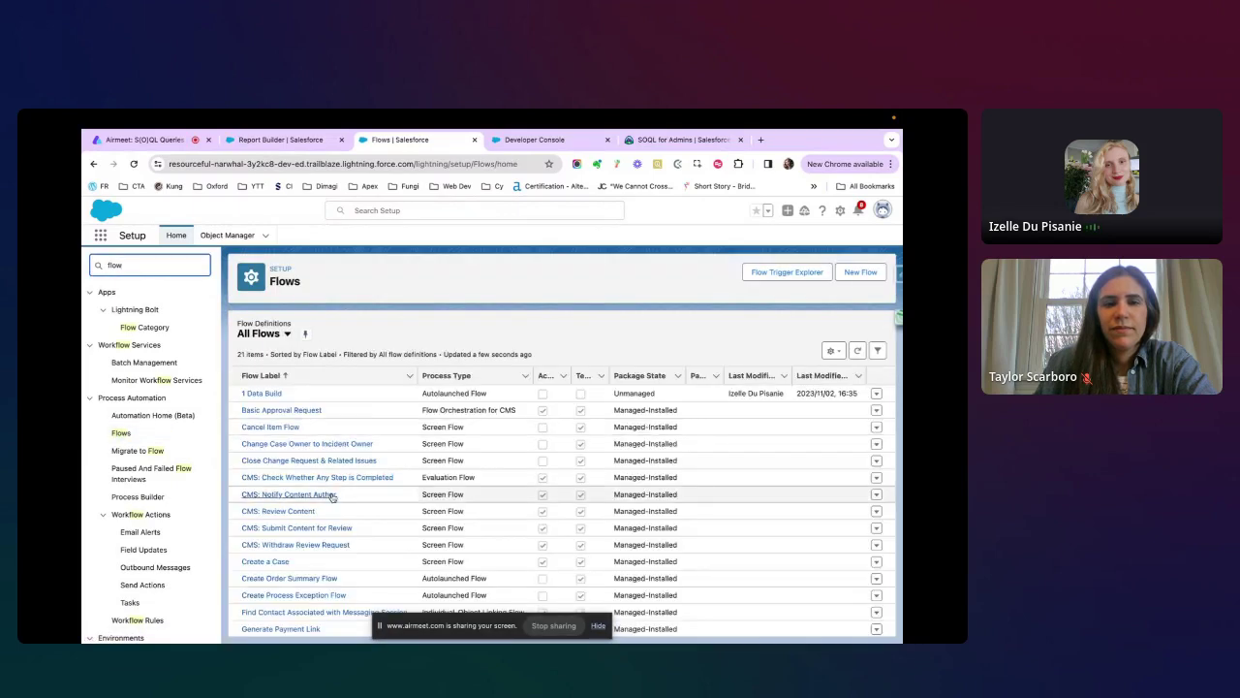
pyautogui.scroll(-2, 328, 494)
pyautogui.scroll(2, 330, 495)
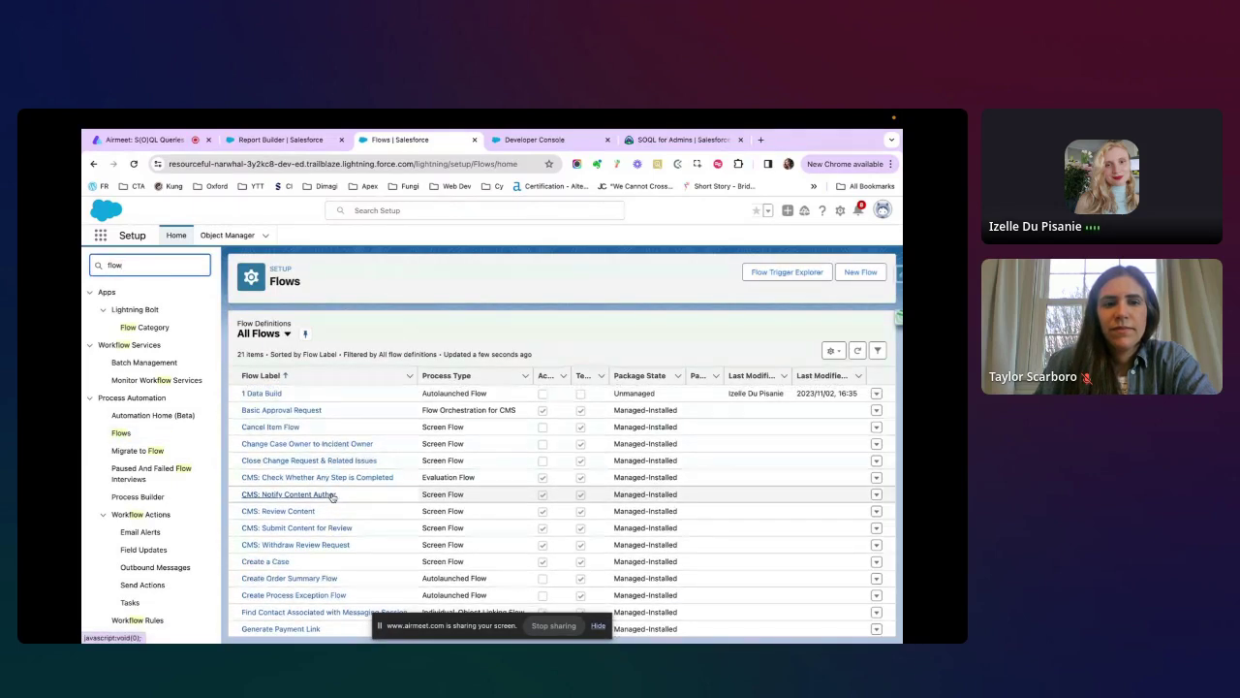
# Open Cancel Item Flow from the Flows list instead of Basic Approval Request and switch its canvas to Auto-Layout.
pyautogui.click(296, 410)
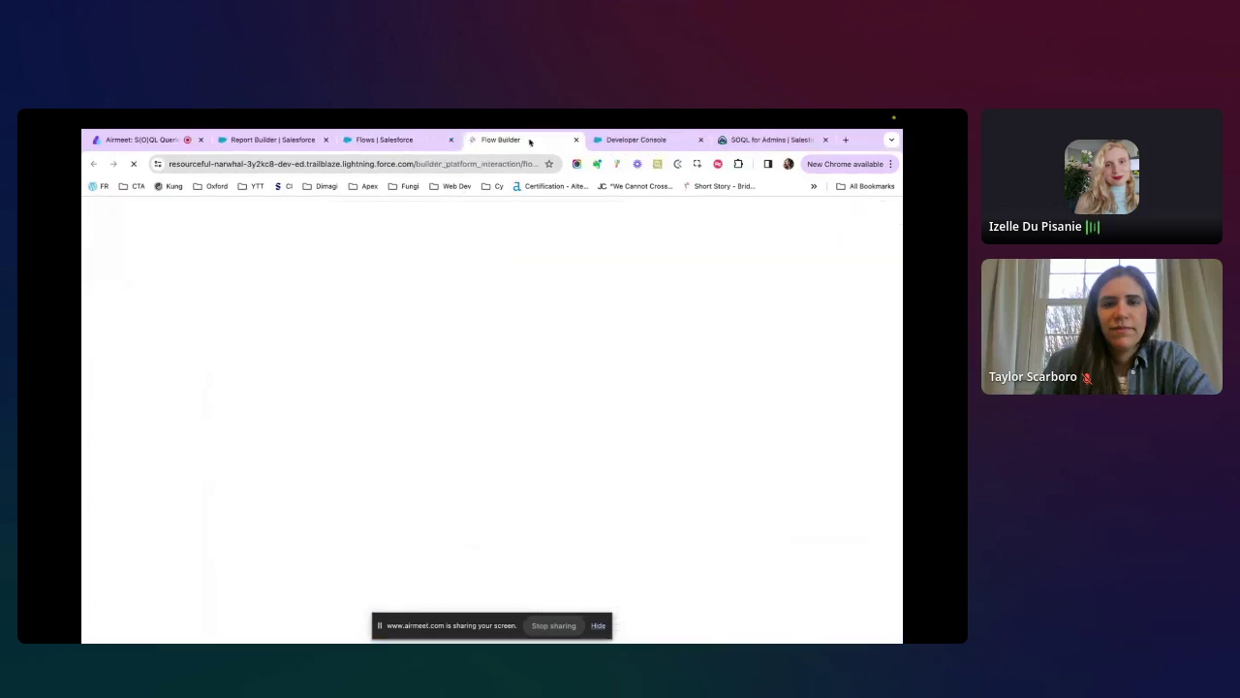
pyautogui.click(576, 140)
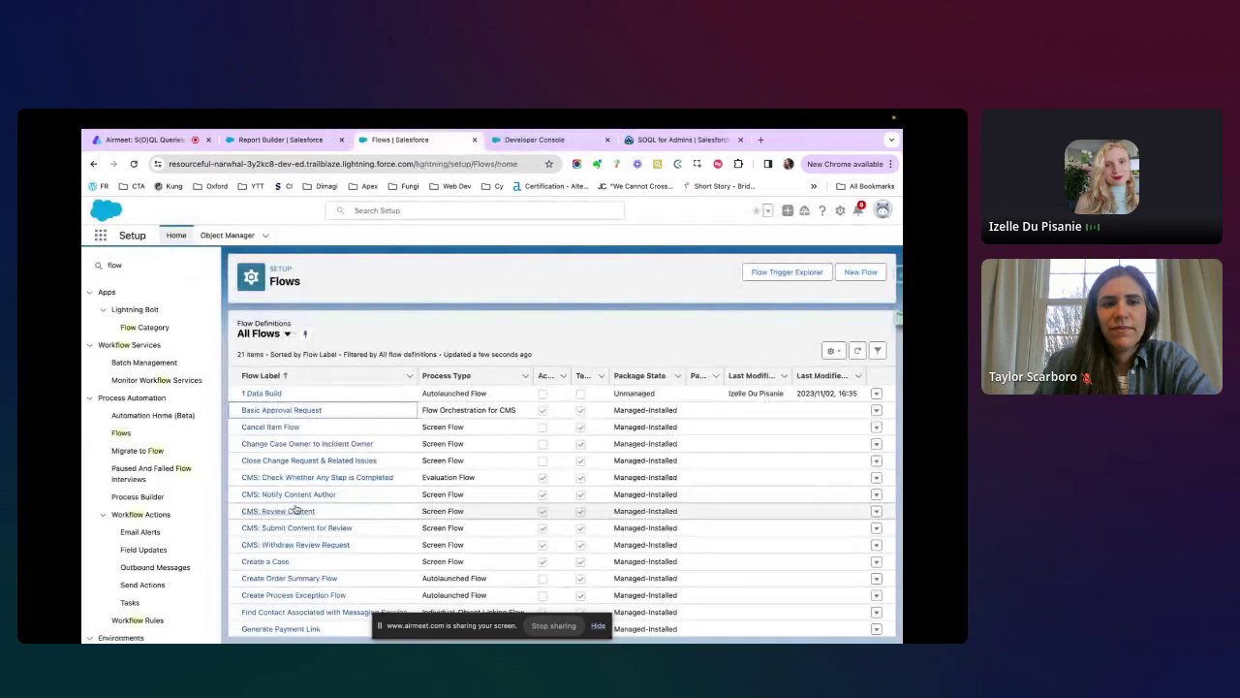
pyautogui.click(277, 427)
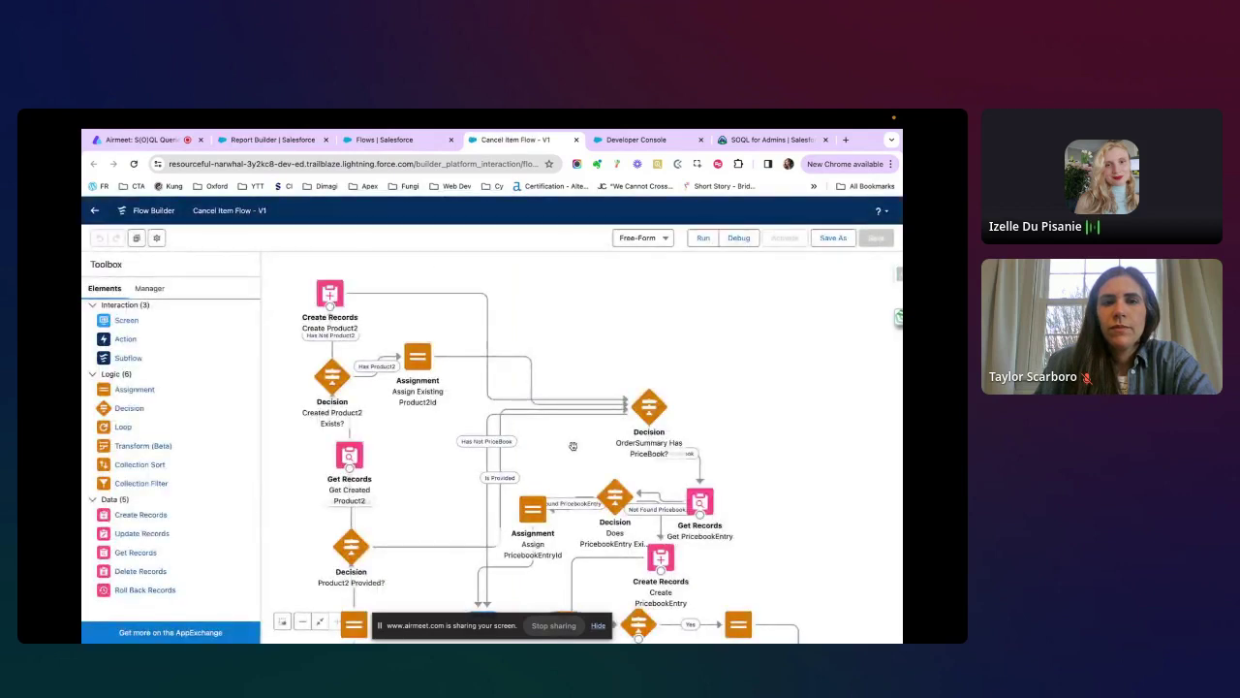
pyautogui.click(649, 238)
pyautogui.click(644, 260)
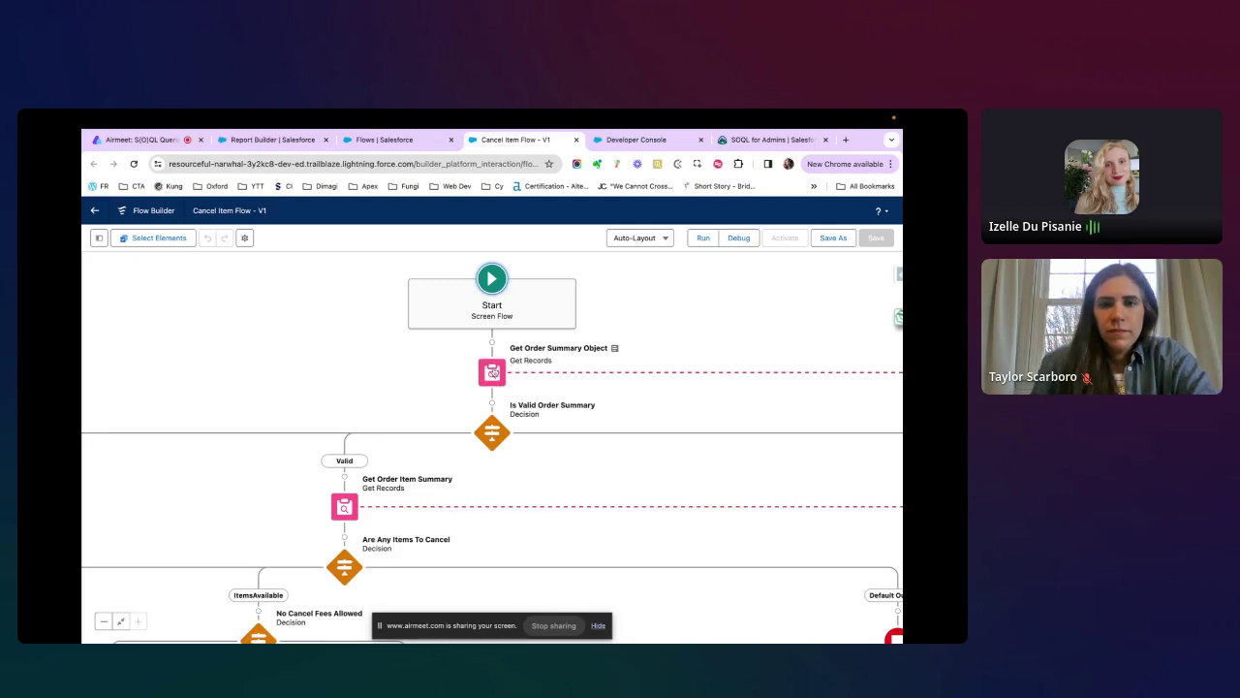
# Open the Get Order Summary Object element, dismiss the notices, and examine its object, filter, sort and record storage settings.
pyautogui.click(494, 372)
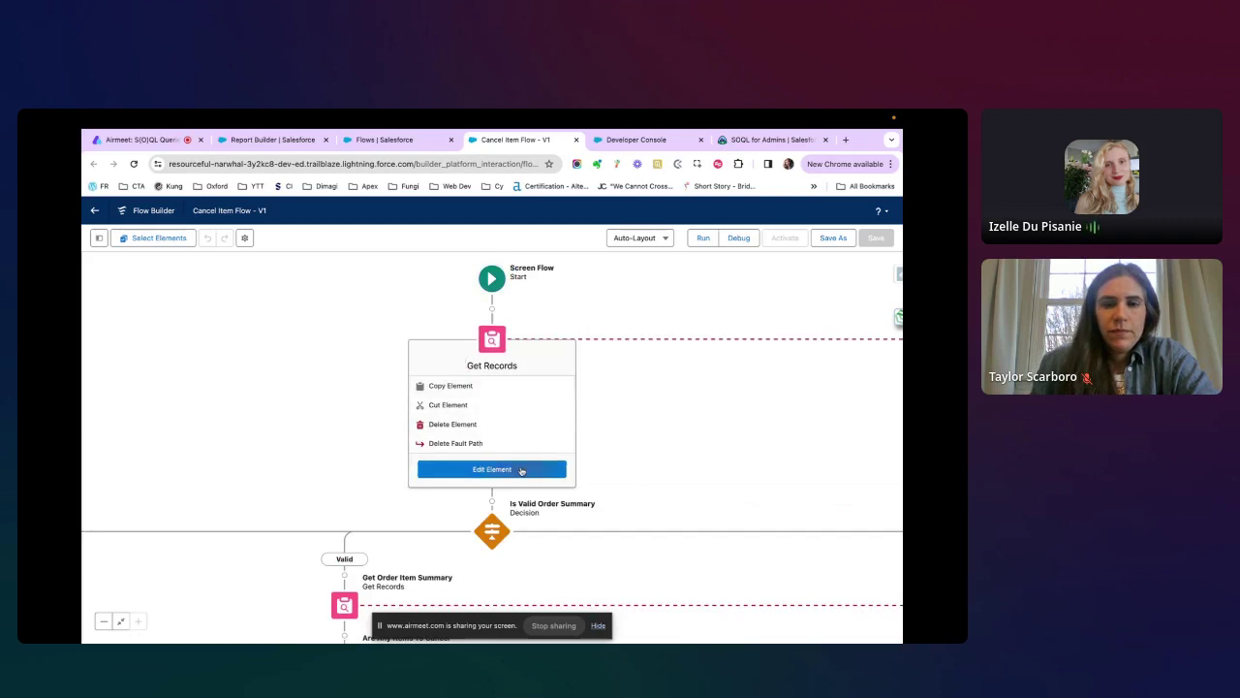
pyautogui.click(522, 471)
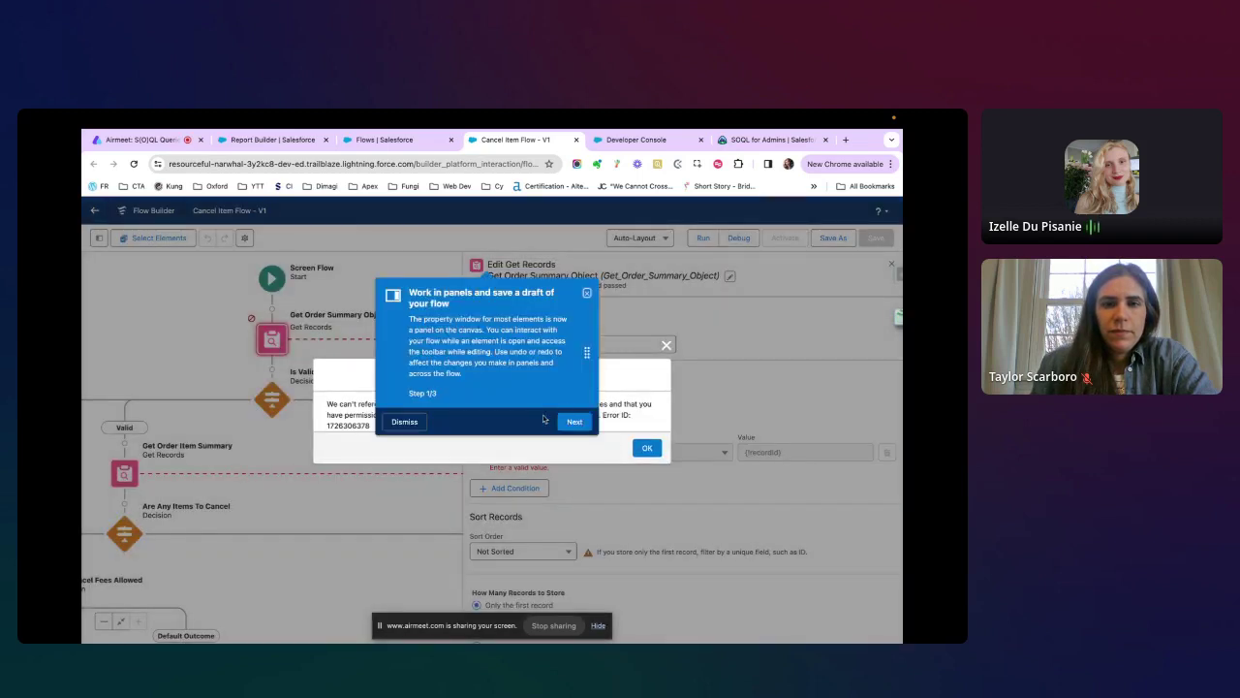
pyautogui.click(404, 421)
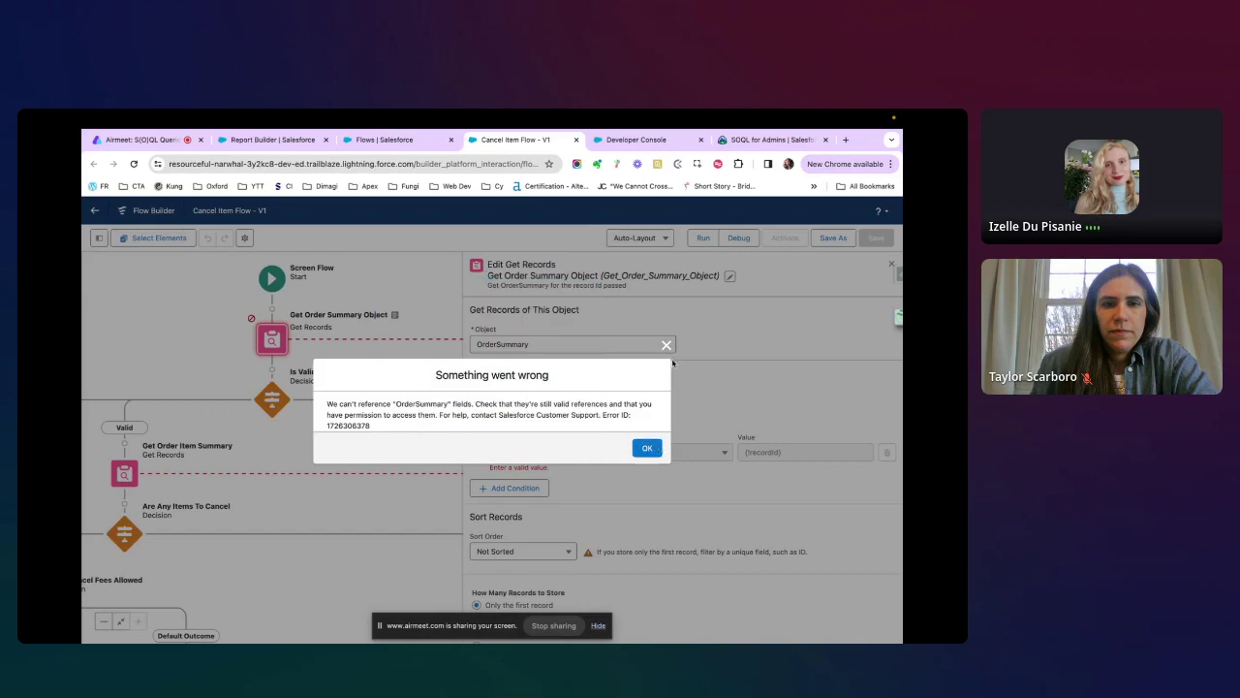
pyautogui.click(647, 447)
pyautogui.scroll(-1, 581, 466)
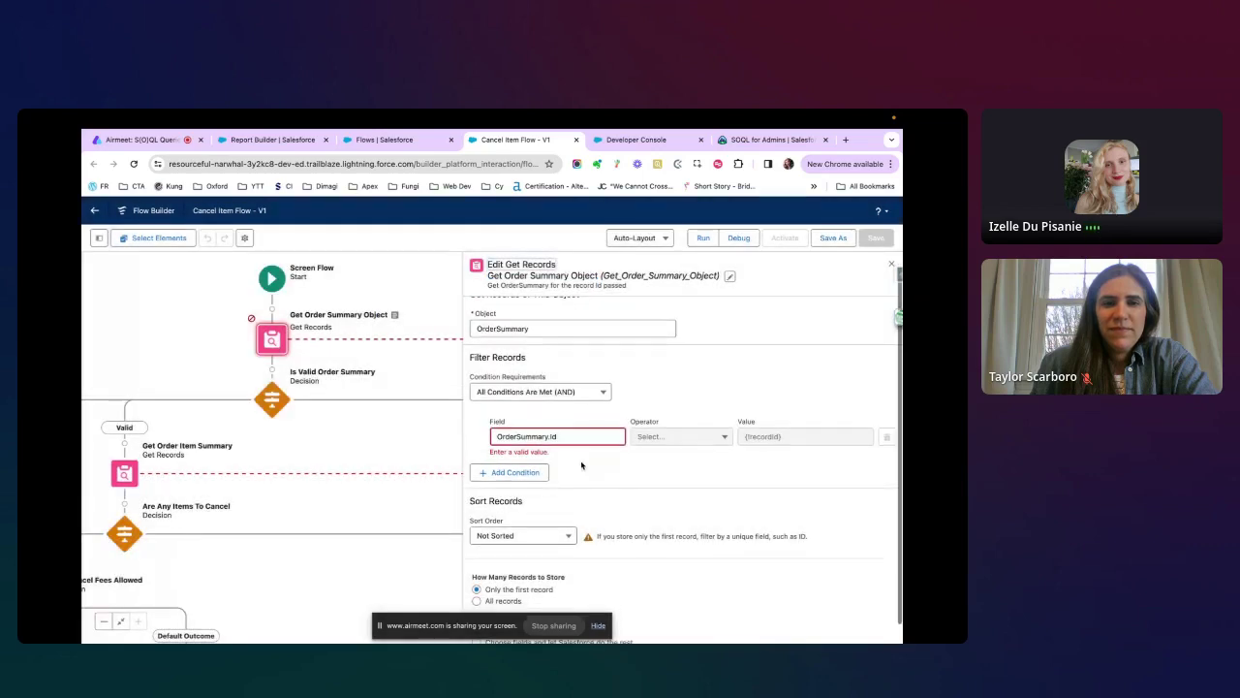
pyautogui.scroll(1, 582, 465)
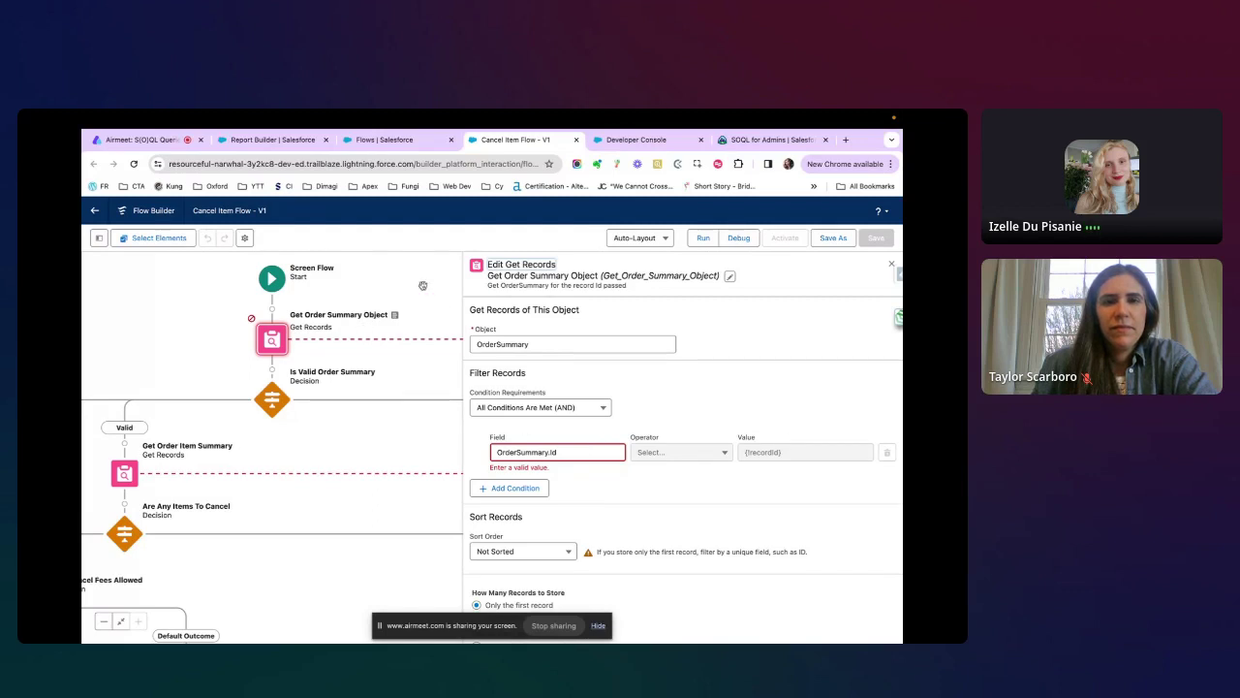
pyautogui.scroll(-1, 599, 552)
pyautogui.scroll(1, 599, 552)
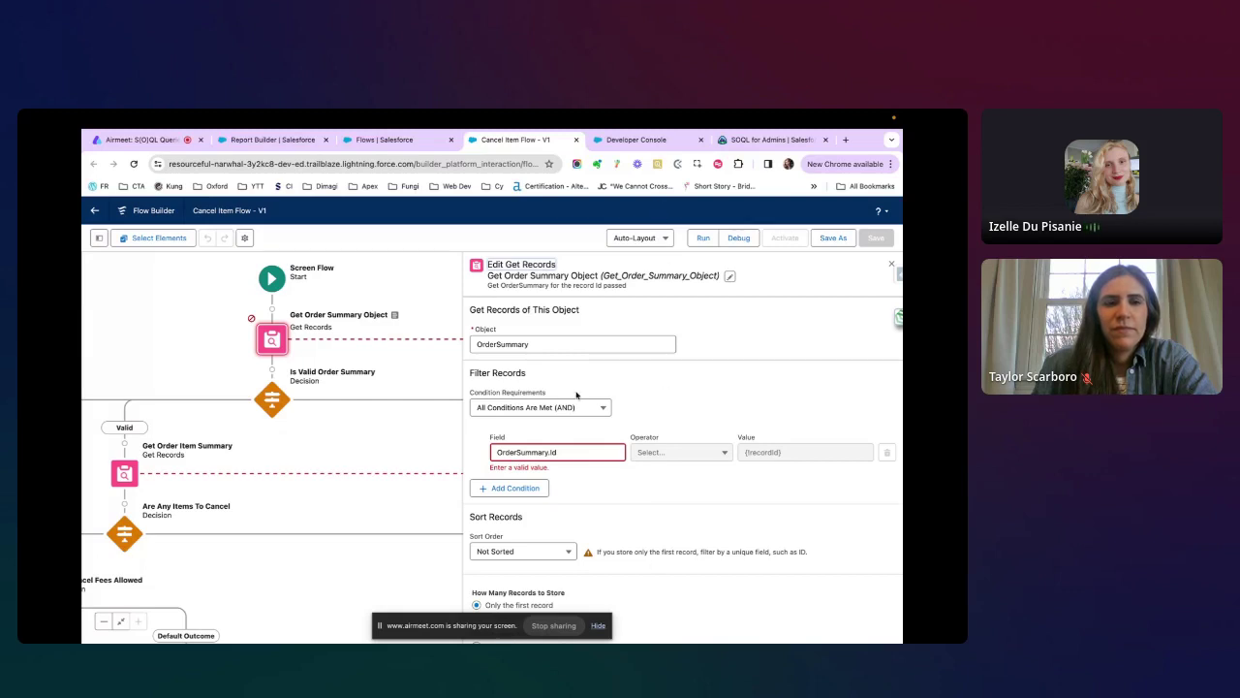
# Switch to the Airmeet session and read through the attendees' questions in its Q&A.
pyautogui.click(614, 138)
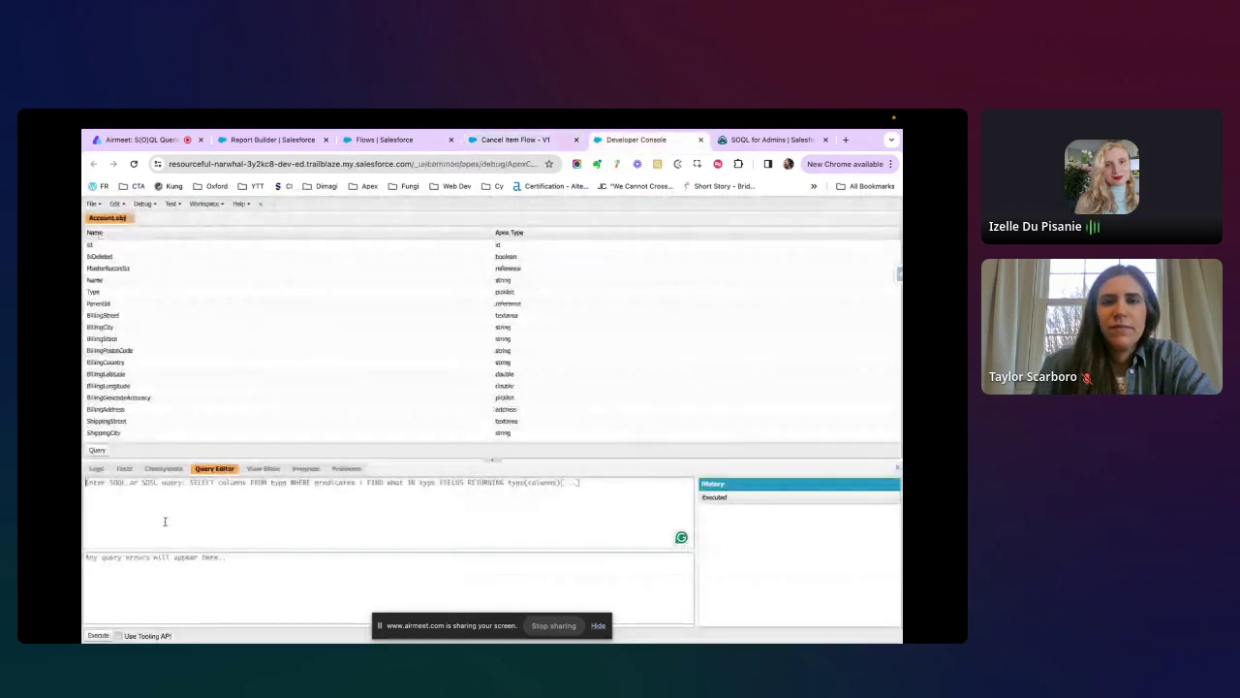
pyautogui.click(151, 142)
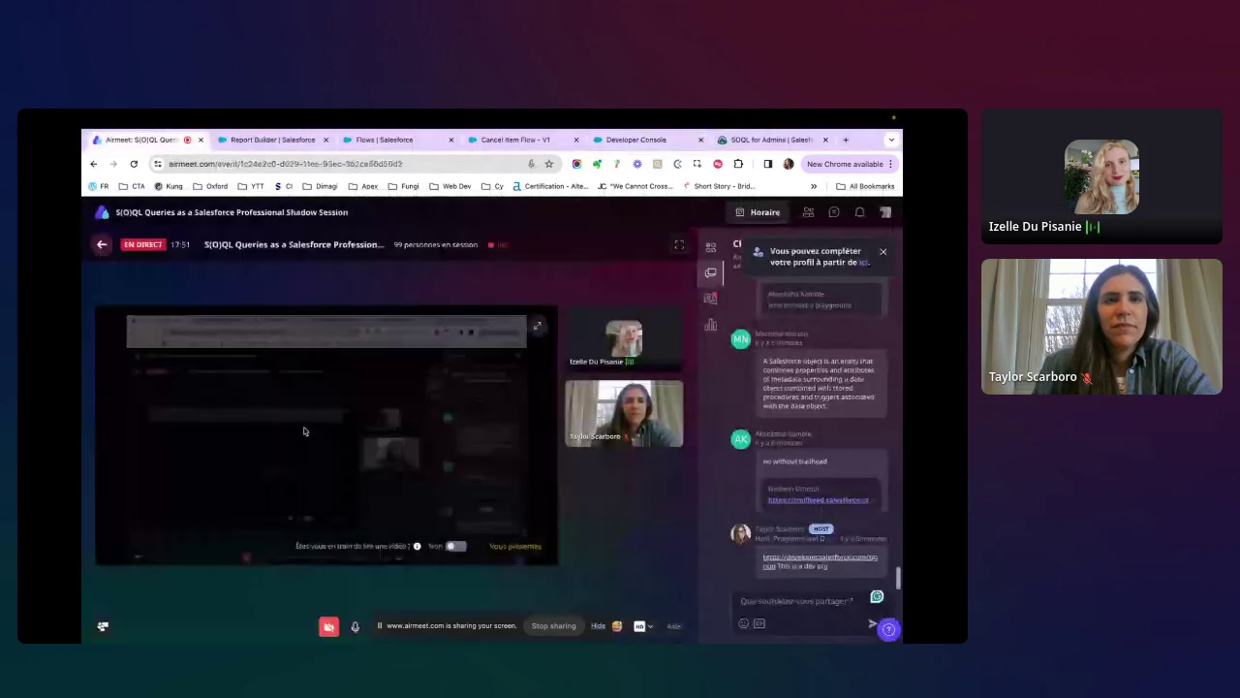
pyautogui.click(711, 298)
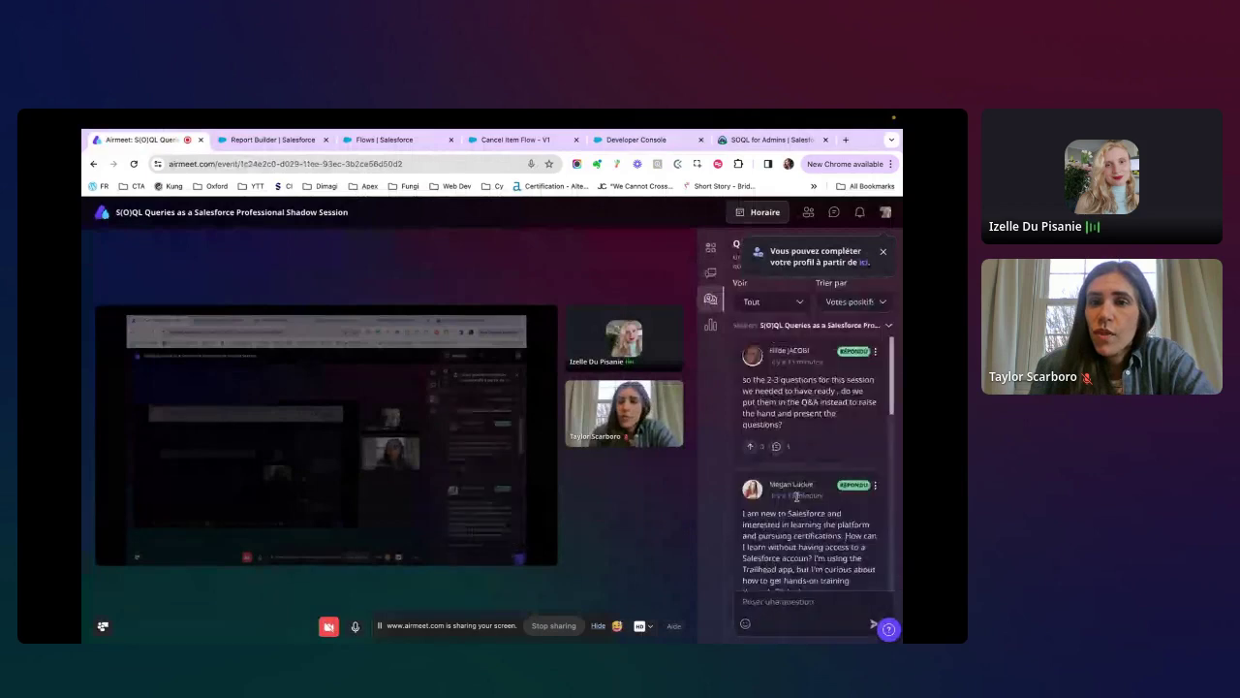
pyautogui.scroll(-8, 797, 500)
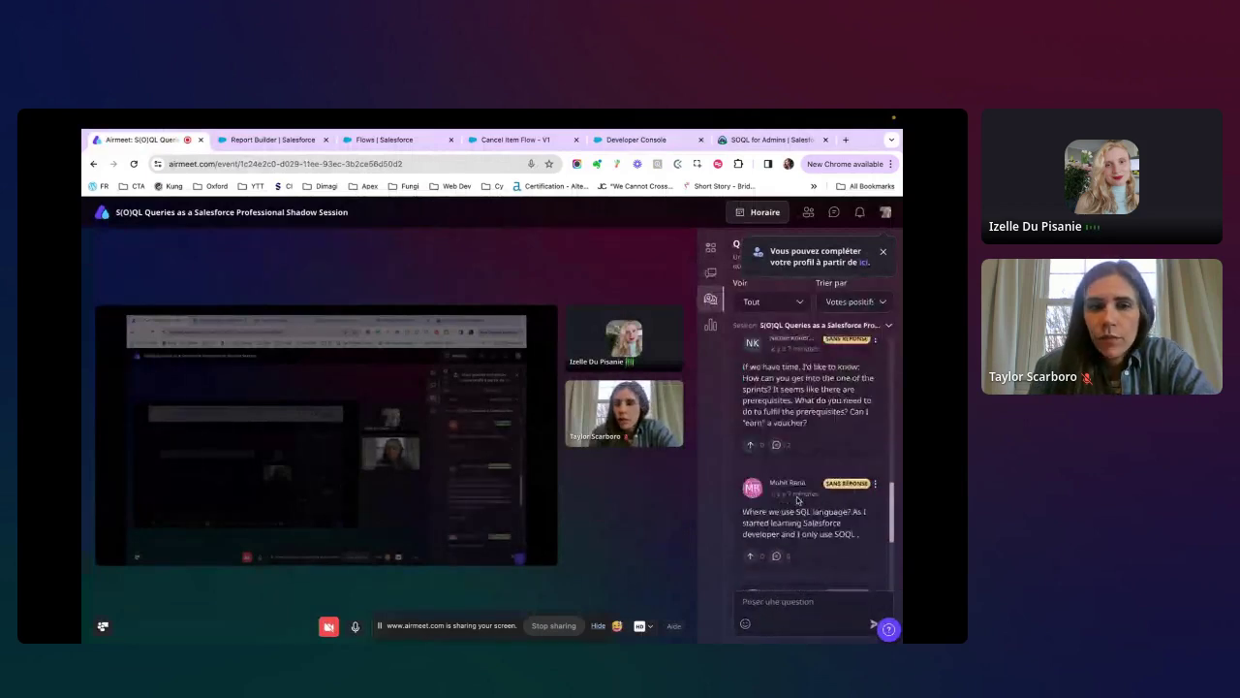
pyautogui.moveTo(634, 263)
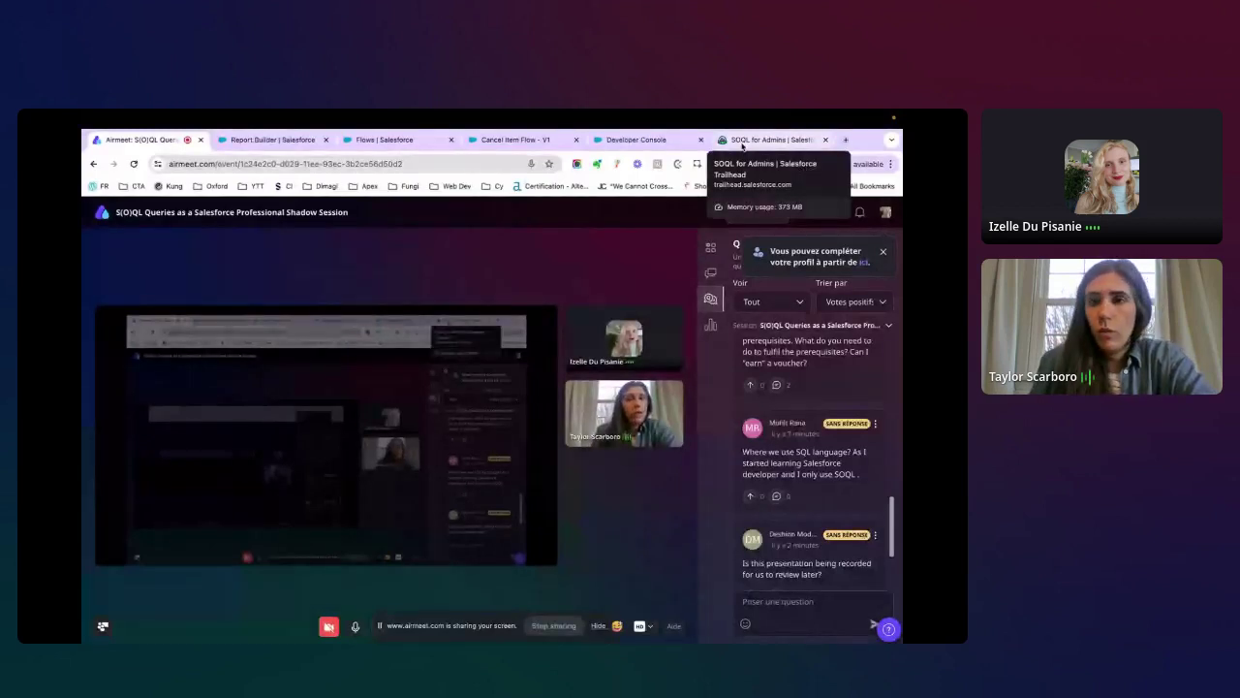
pyautogui.moveTo(744, 112)
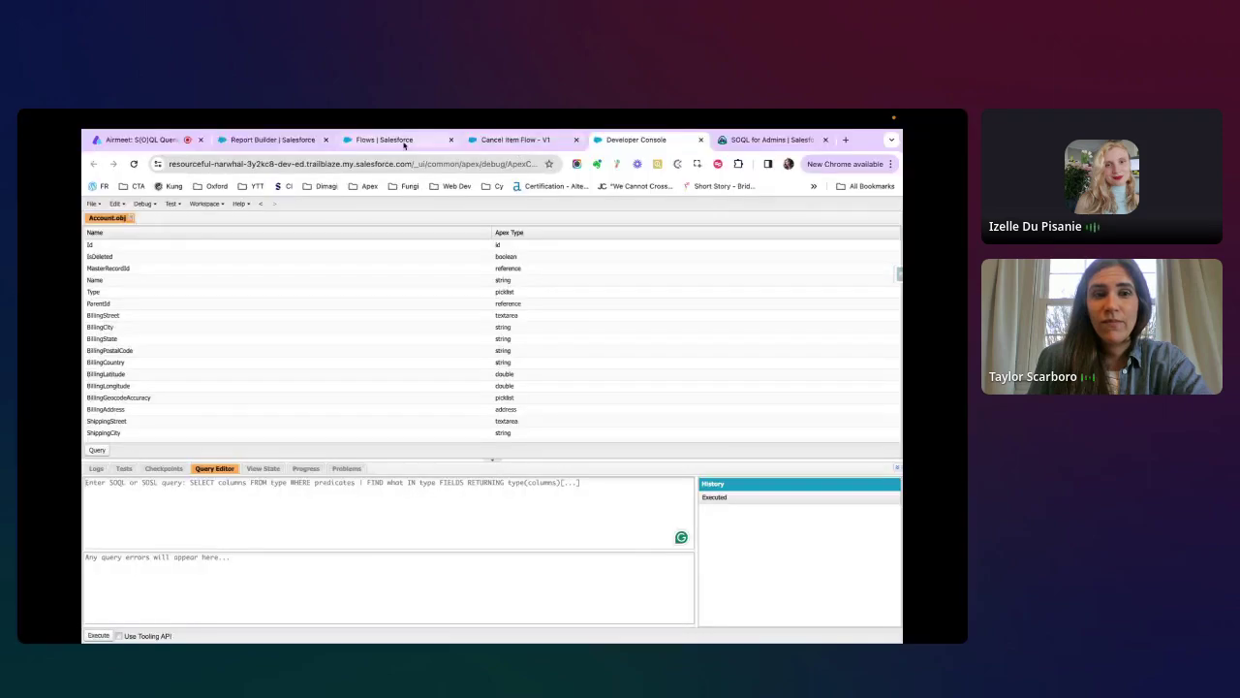
# Check the Flows list, then look through the Objects entities in the Developer Console's Open dialog and close it.
pyautogui.click(402, 142)
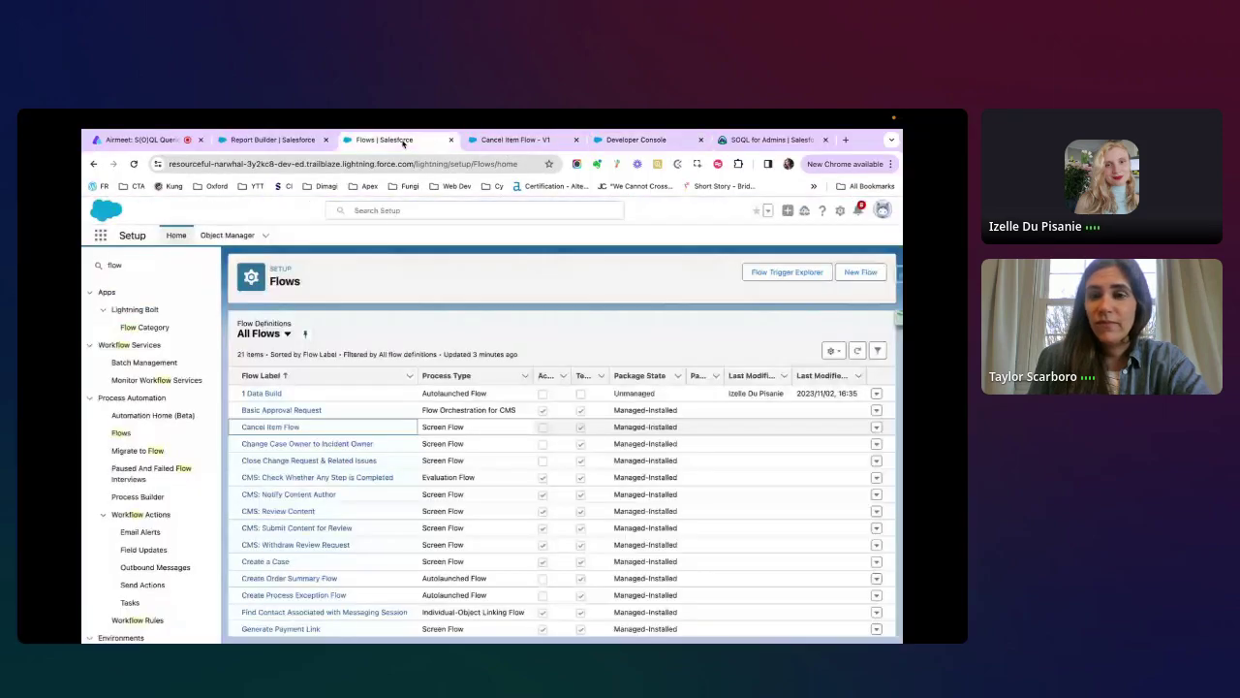
pyautogui.click(635, 139)
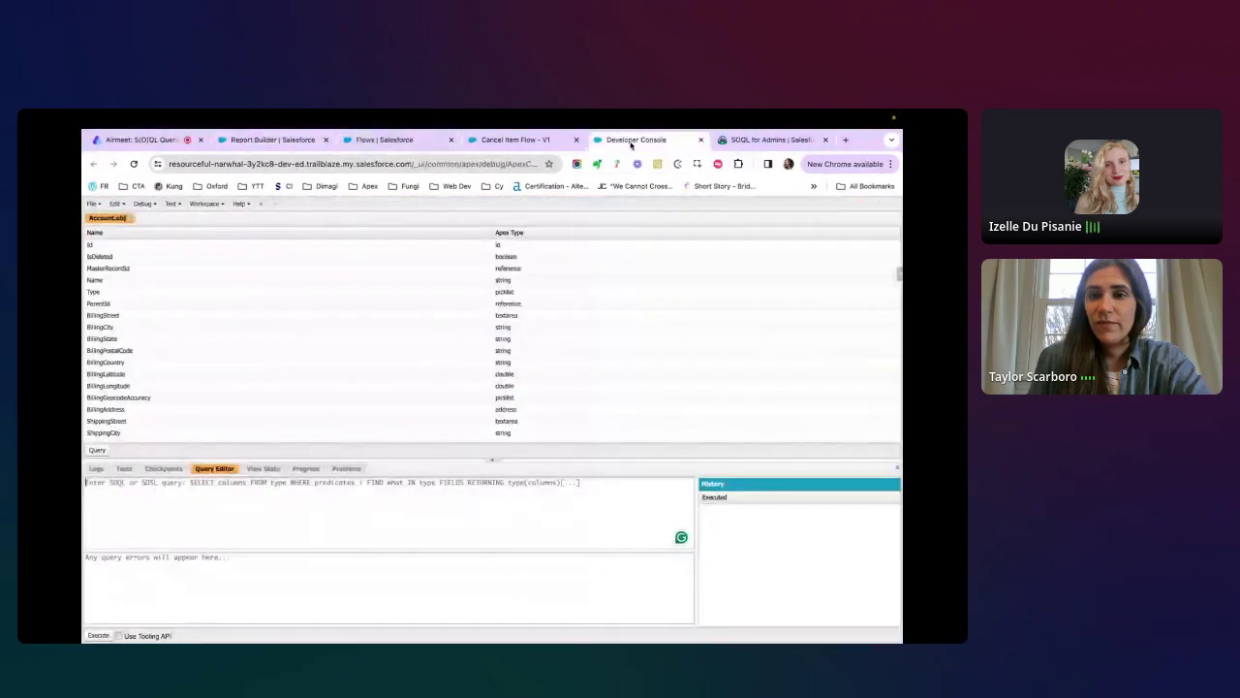
pyautogui.click(93, 204)
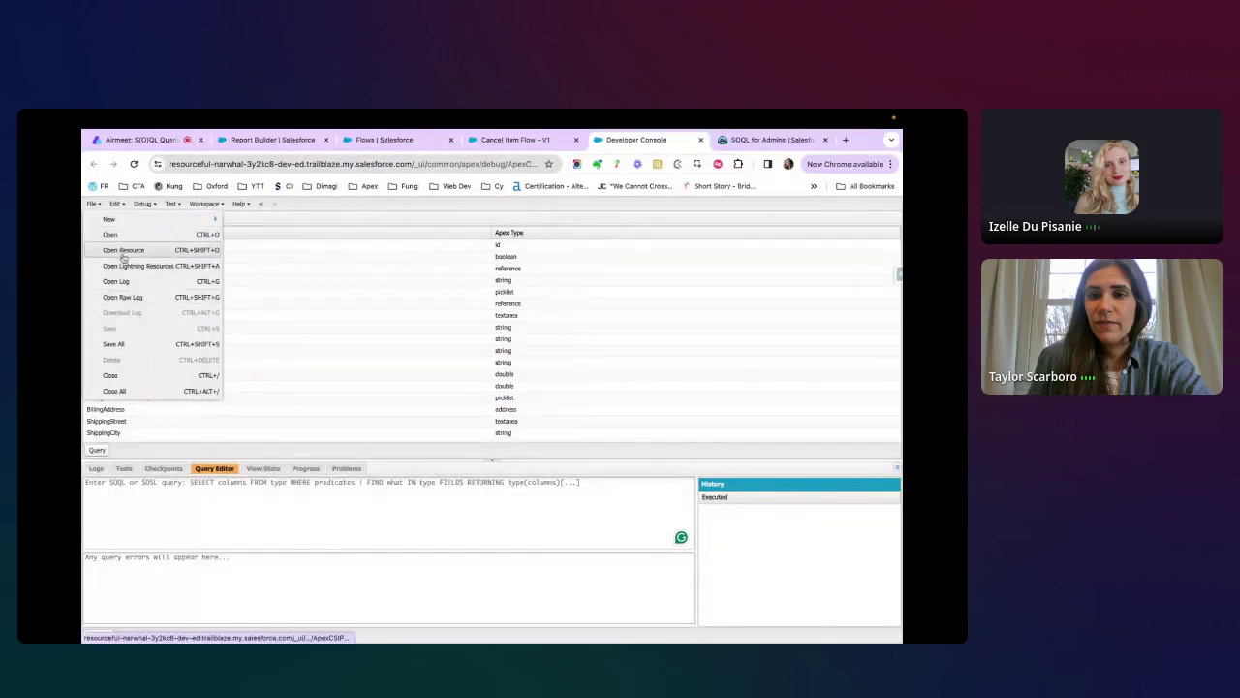
pyautogui.click(112, 236)
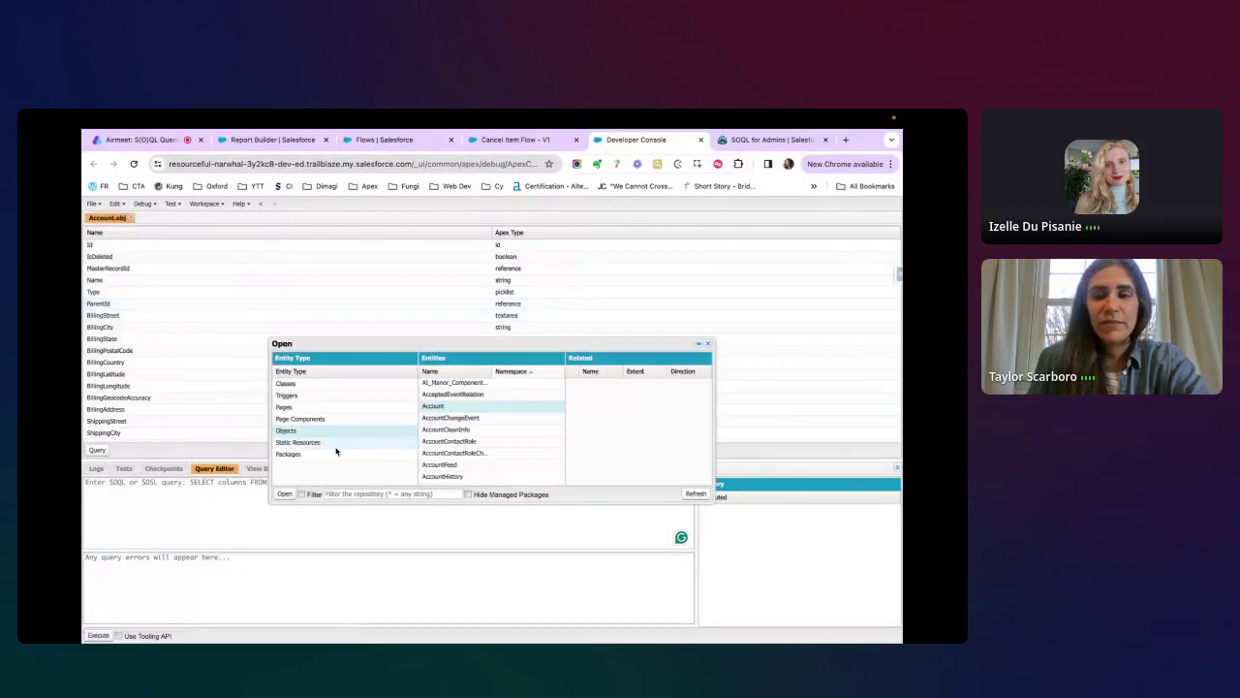
pyautogui.click(709, 344)
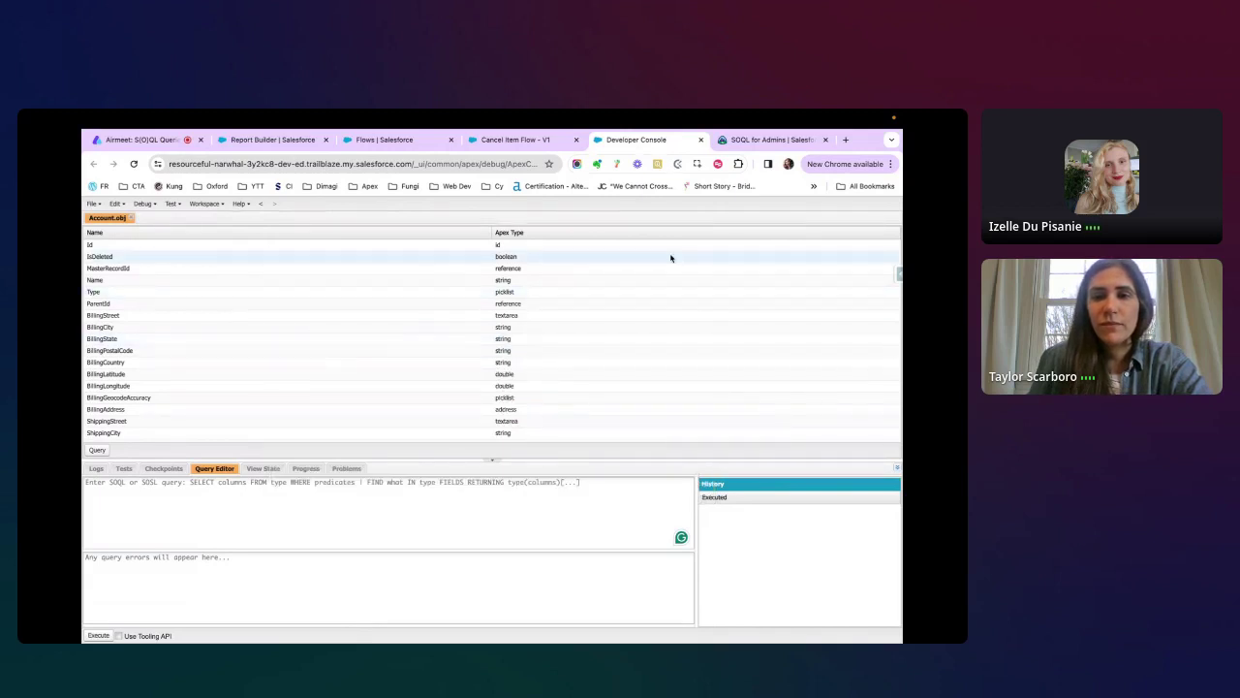
# Search Google for "difference between = and like soql" and read the operator table on Salesforce's Comparison Operators reference page.
pyautogui.click(162, 141)
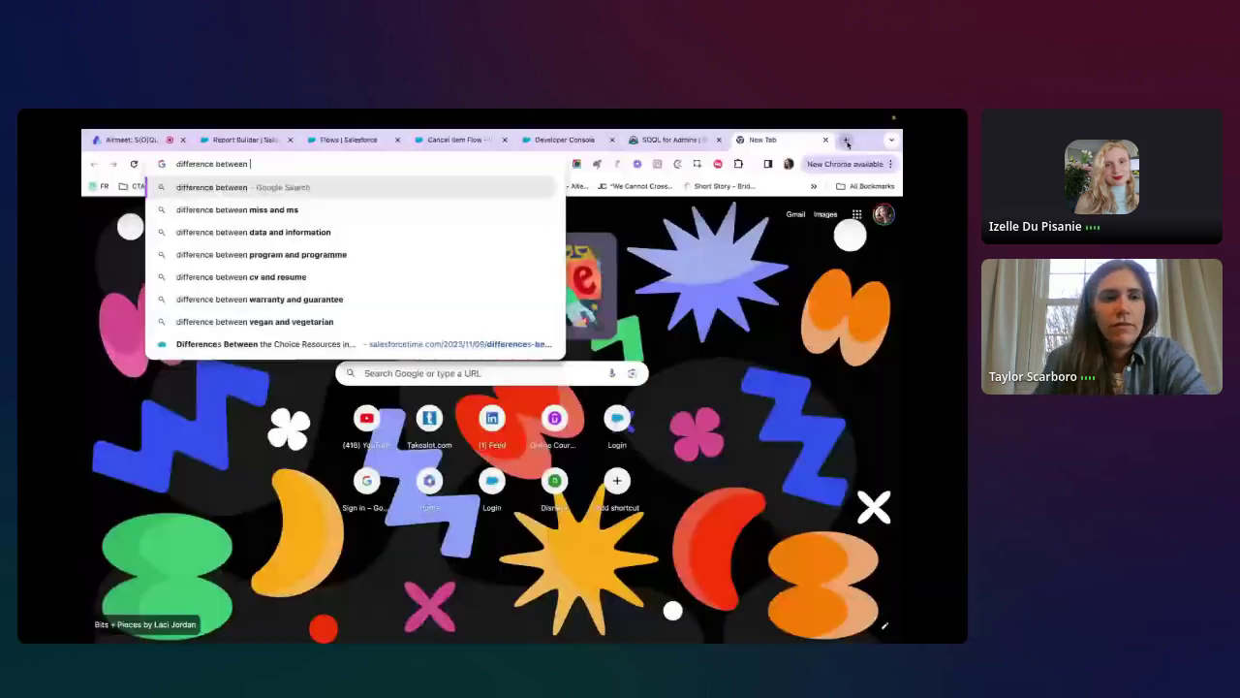
pyautogui.write('l')
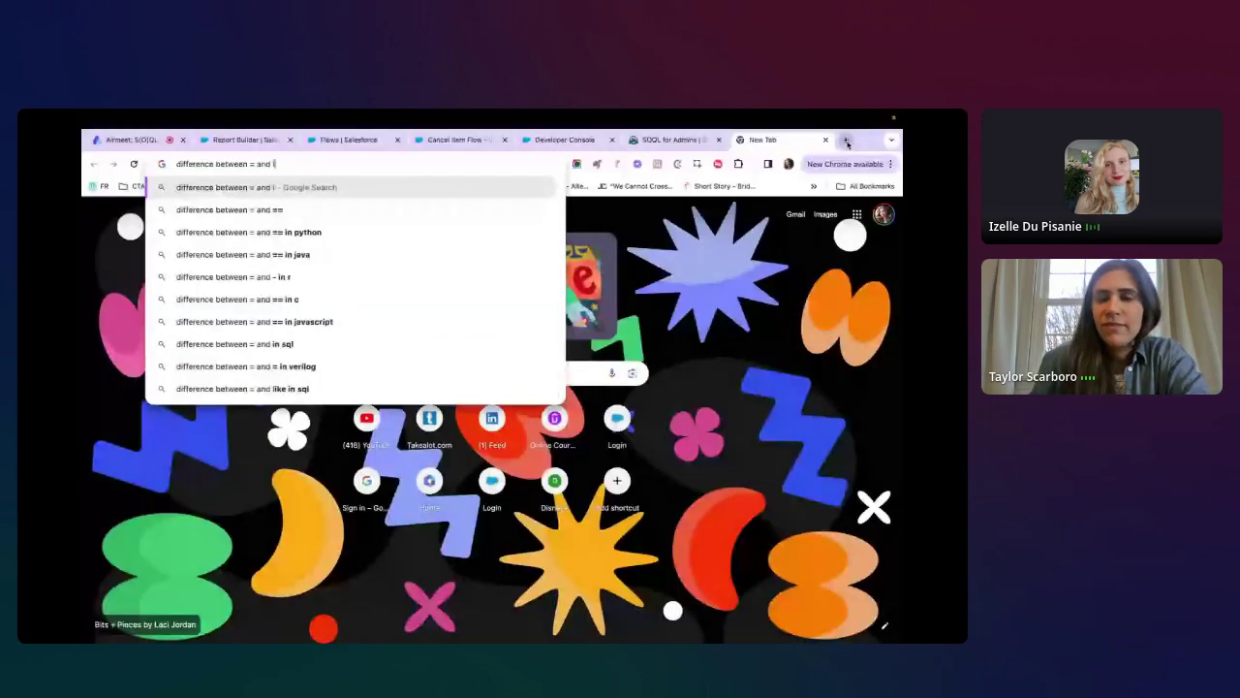
pyautogui.write('ike soq')
pyautogui.write('l')
pyautogui.press('Return')
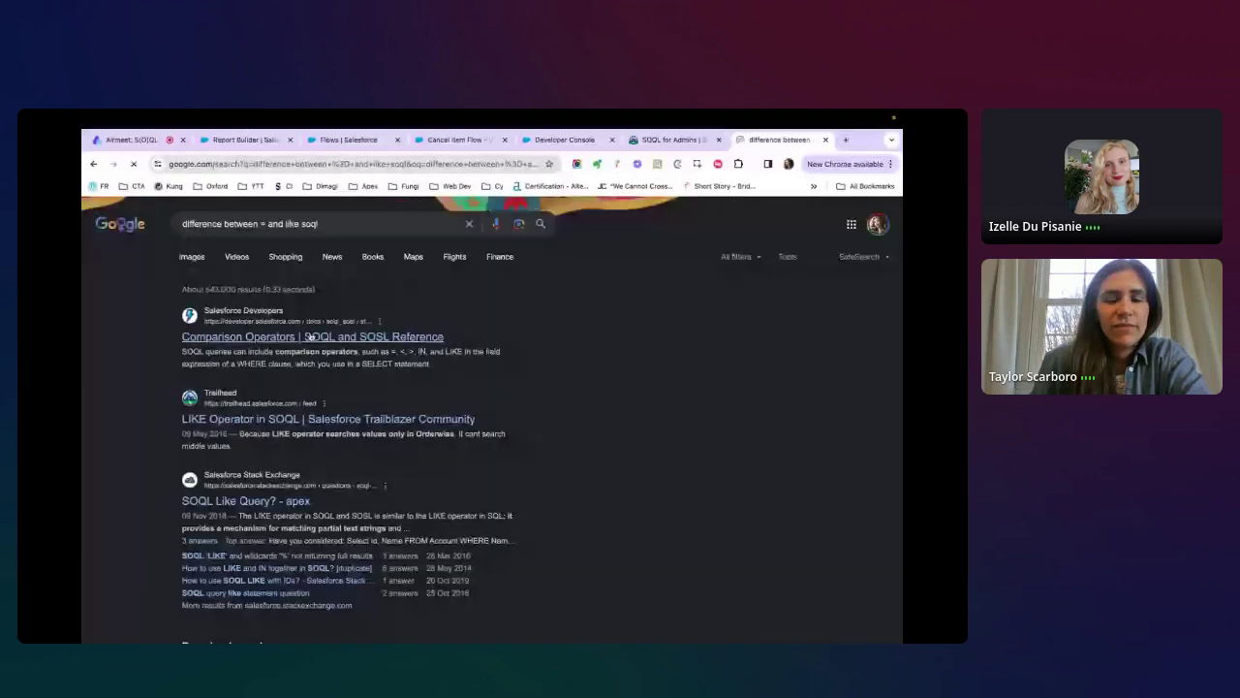
pyautogui.click(310, 337)
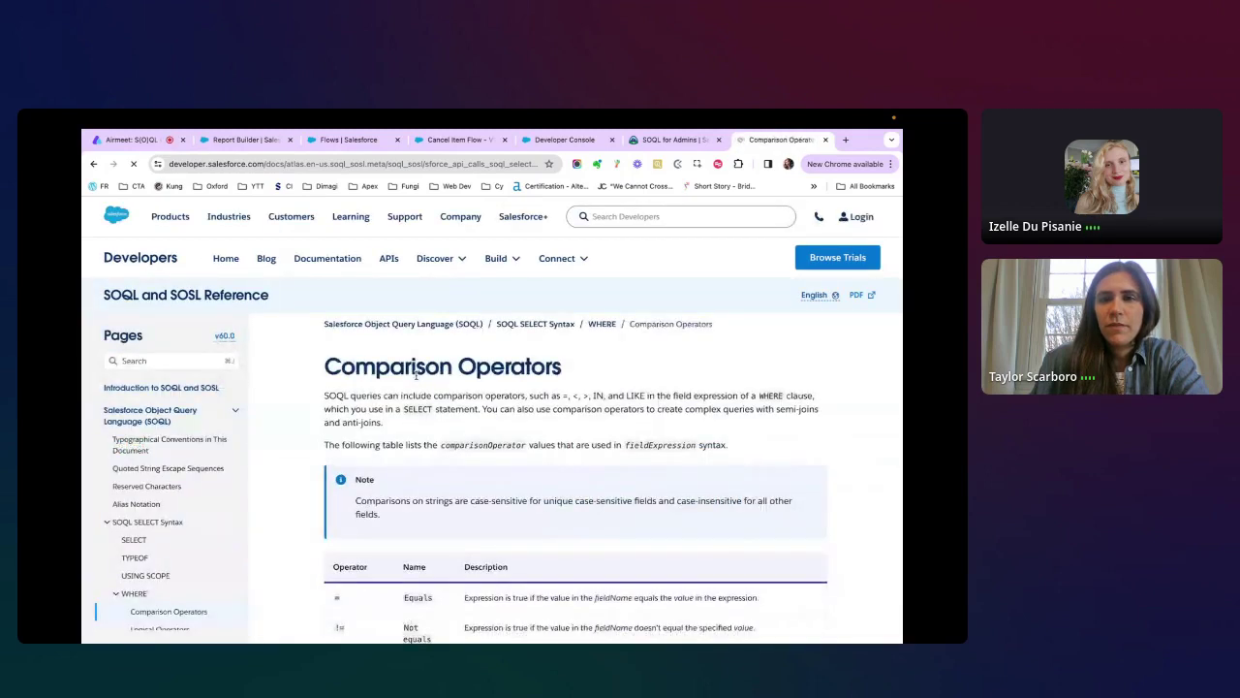
pyautogui.scroll(-3, 473, 487)
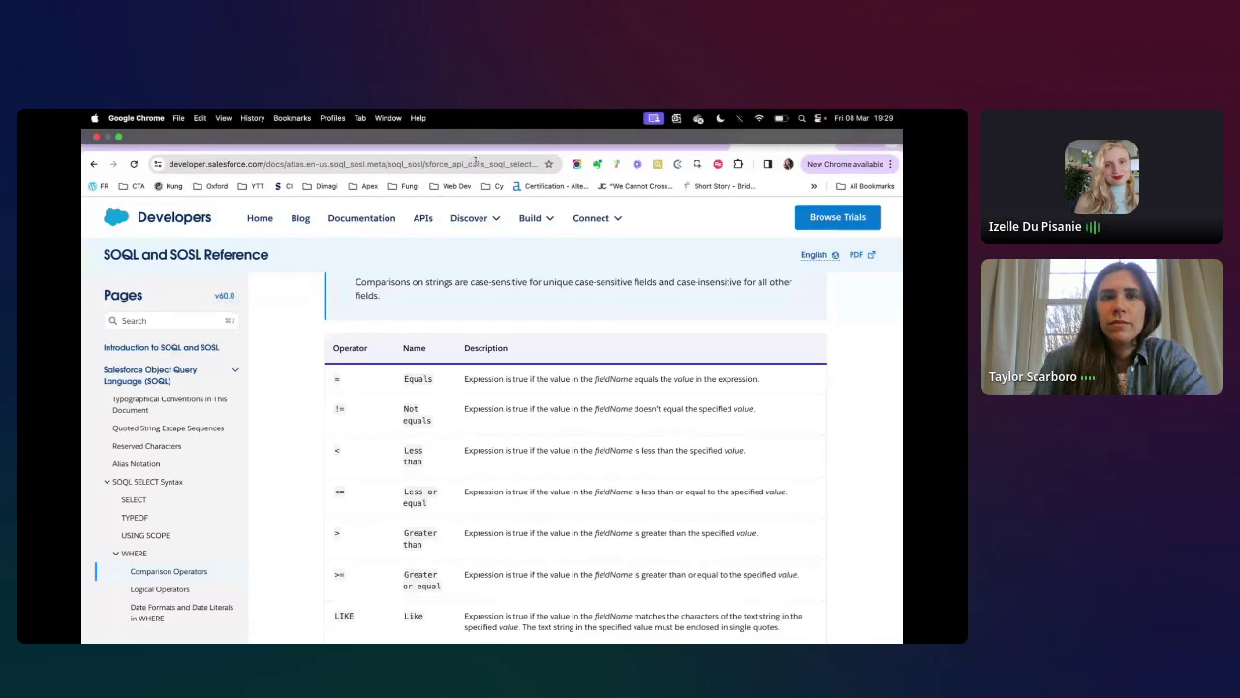
# Switch to the Developer Console, write the query SELECT Name, Type FROM Account, and execute it.
pyautogui.click(435, 144)
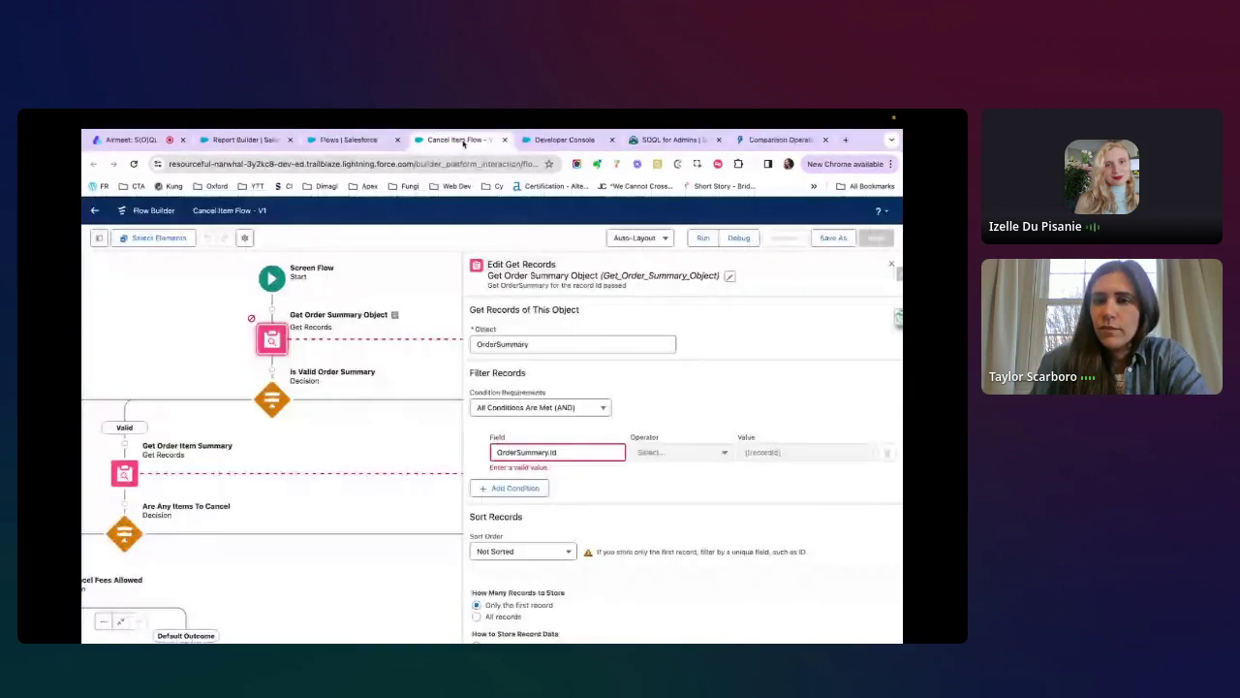
pyautogui.click(569, 139)
pyautogui.click(114, 506)
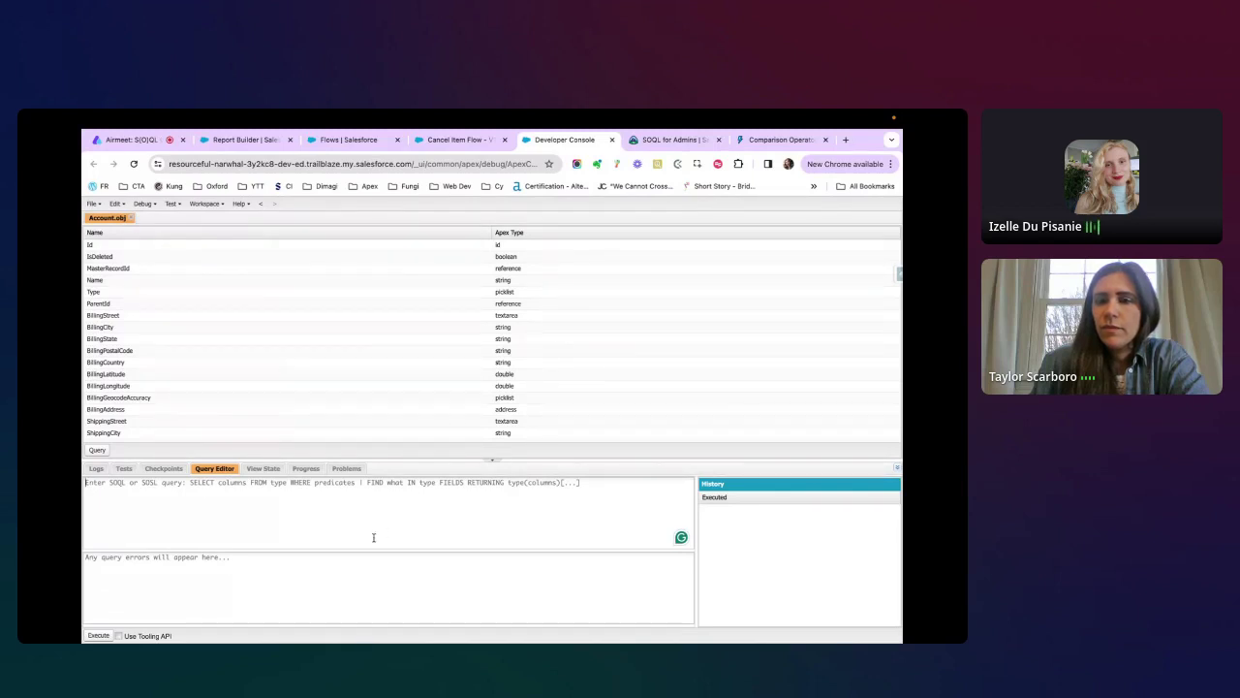
pyautogui.click(194, 488)
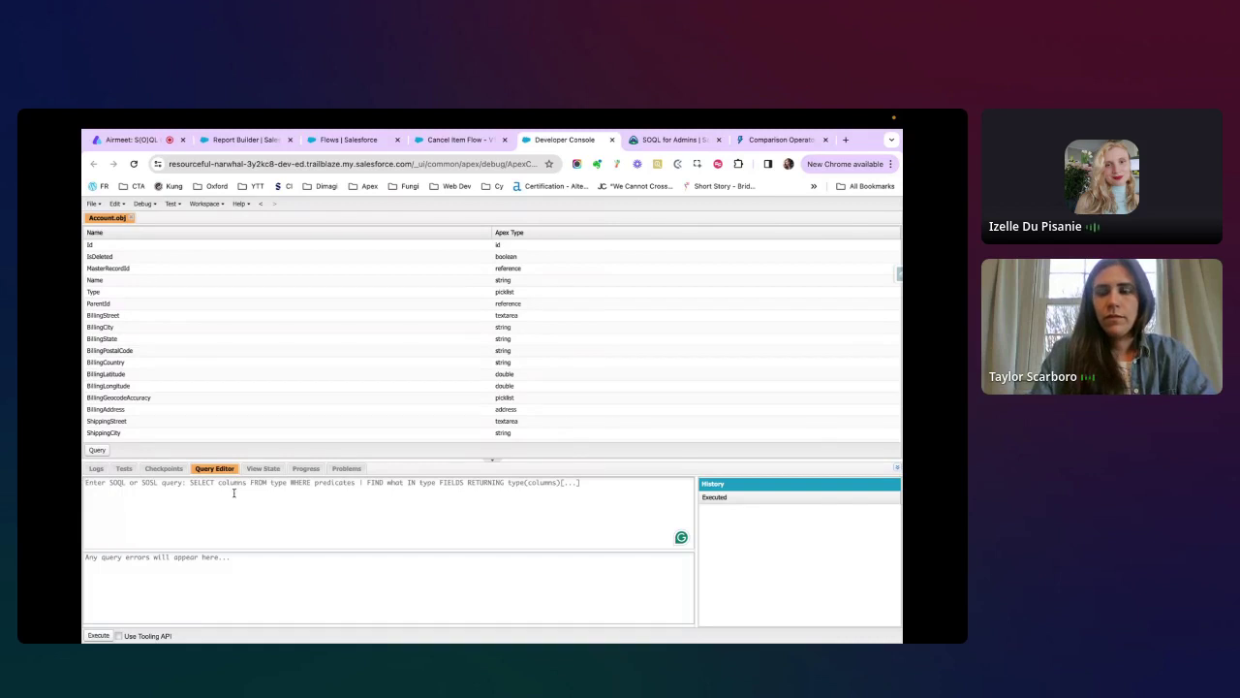
pyautogui.write('SELECT')
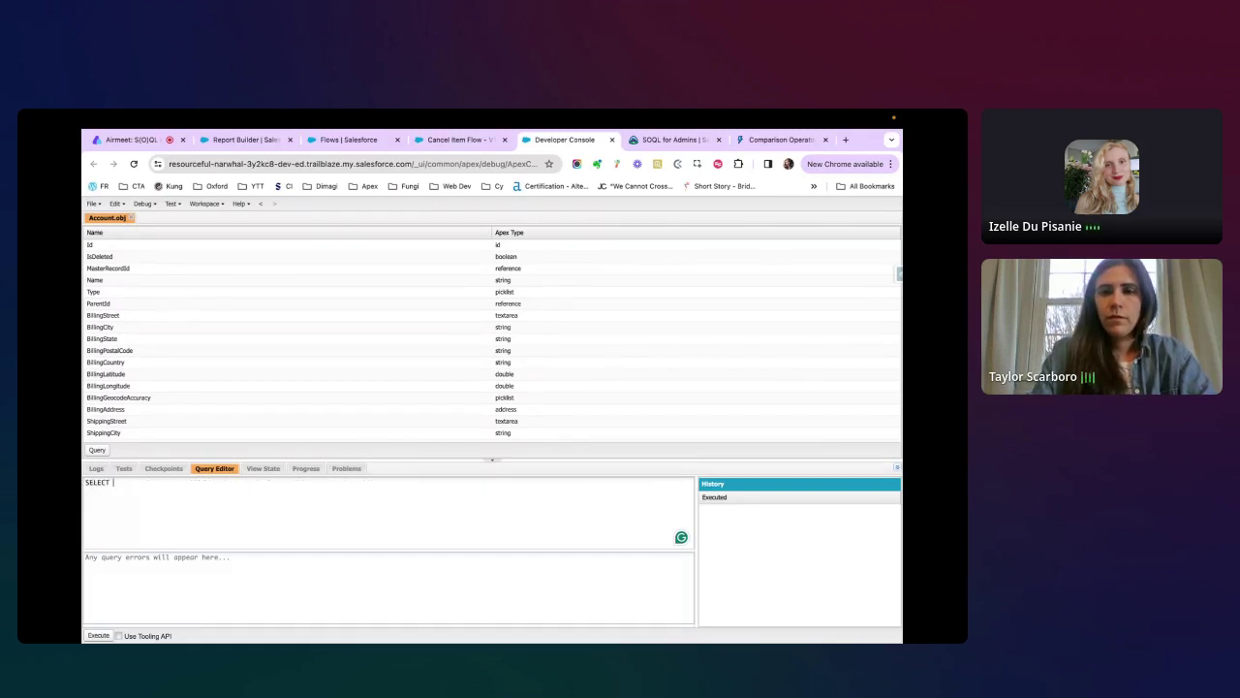
pyautogui.write(' Name')
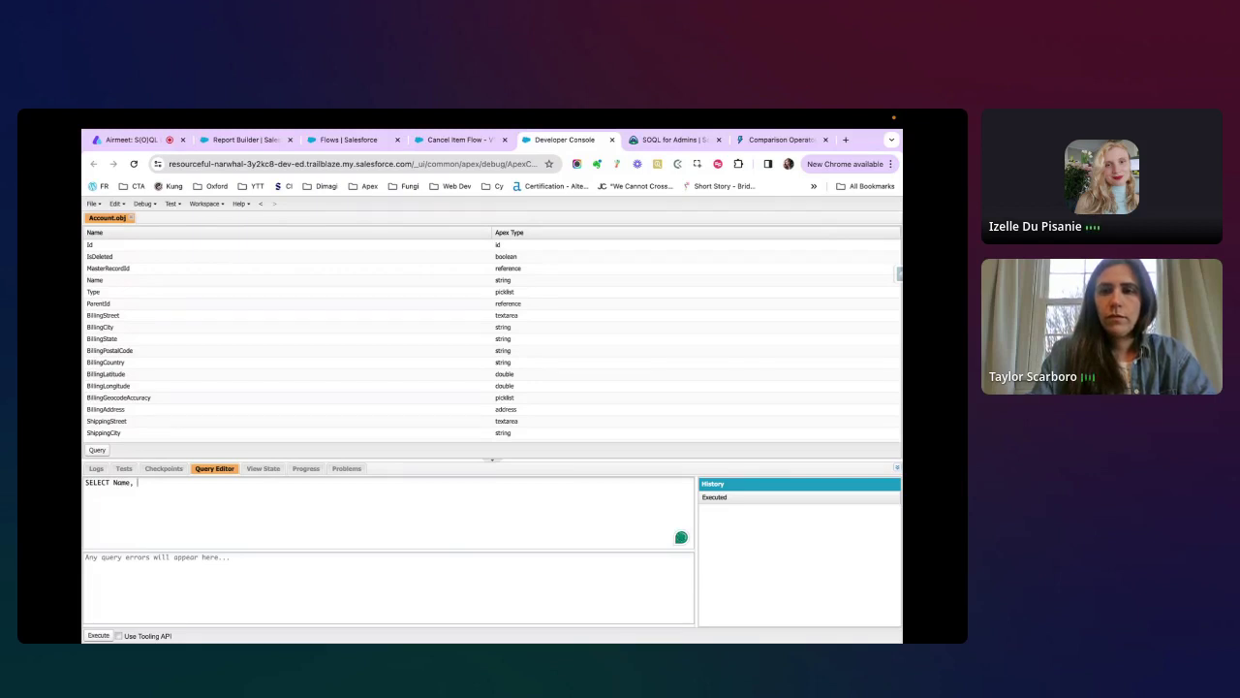
pyautogui.write(', T')
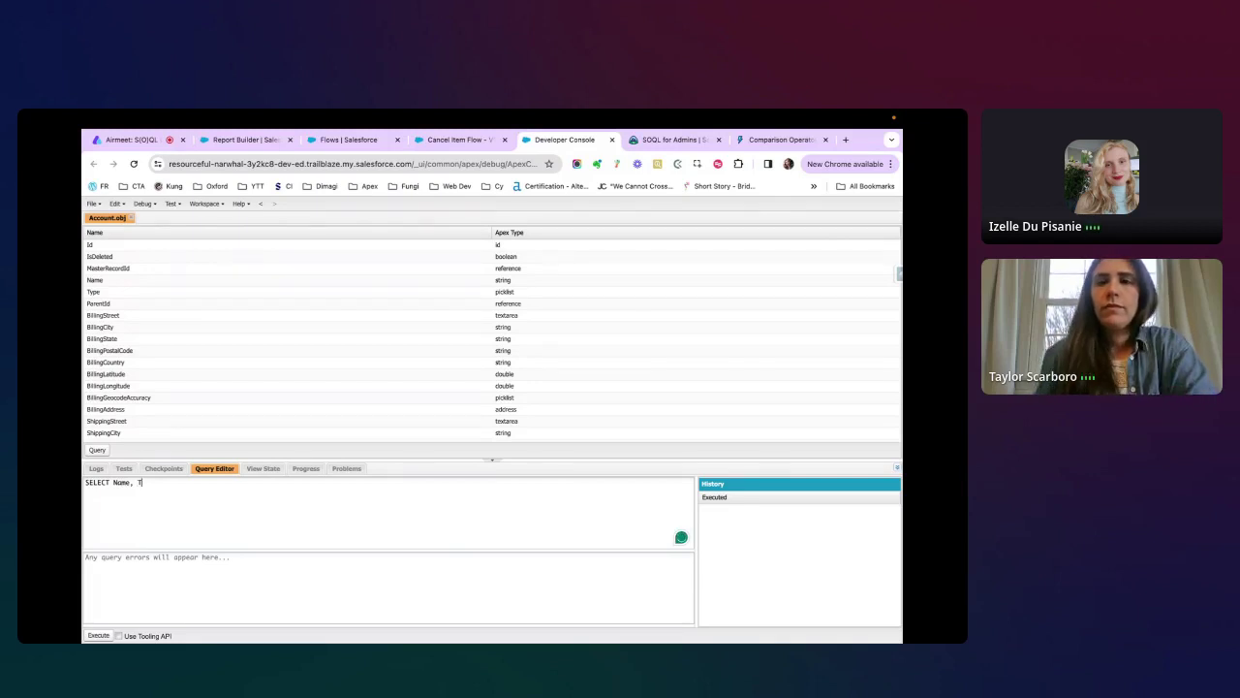
pyautogui.write('ype F')
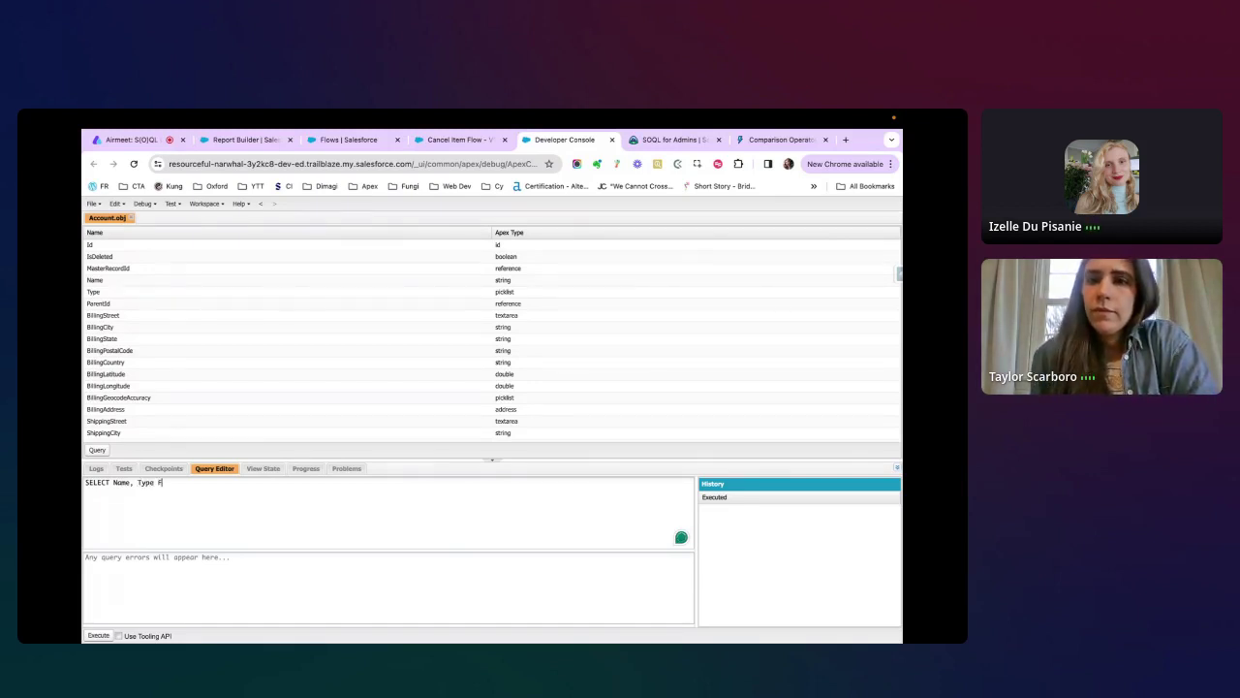
pyautogui.write('ROM')
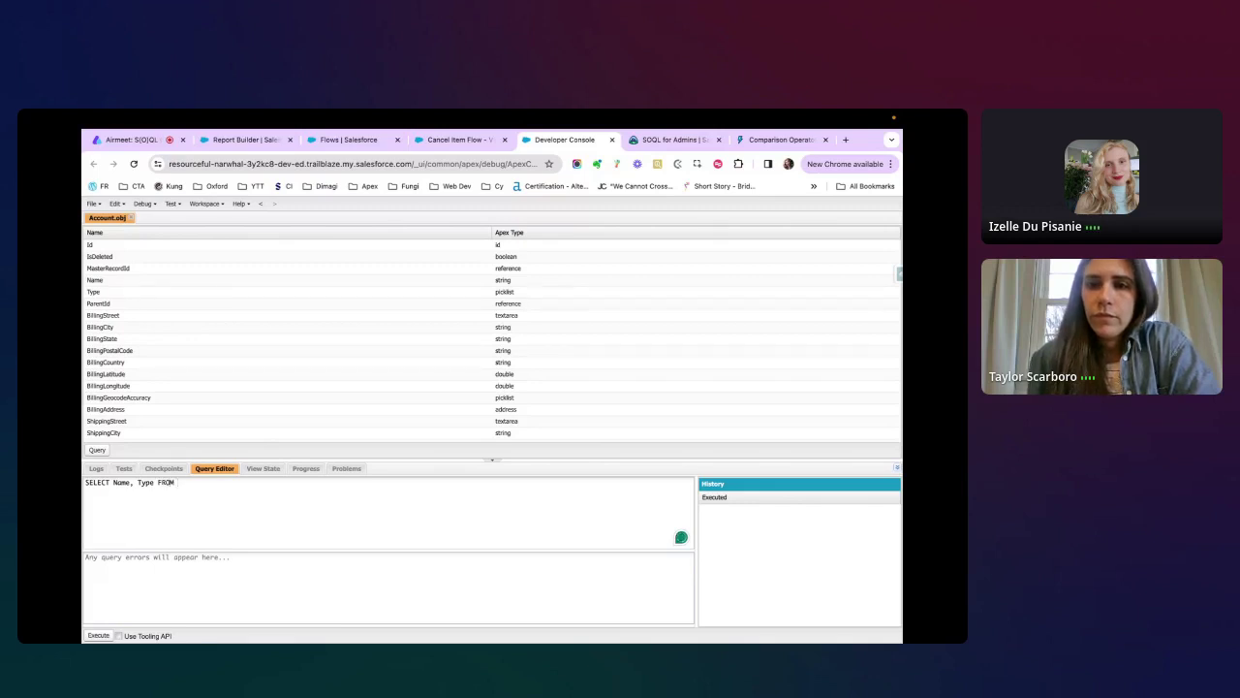
pyautogui.write(' Account')
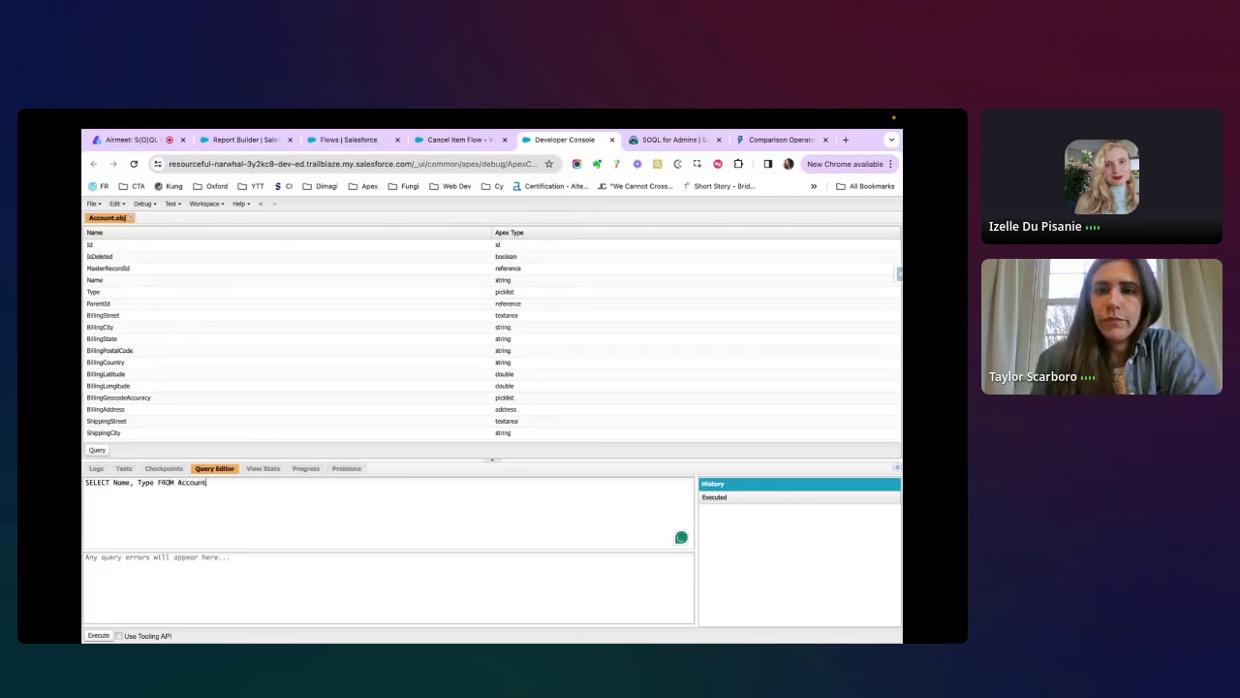
pyautogui.click(98, 636)
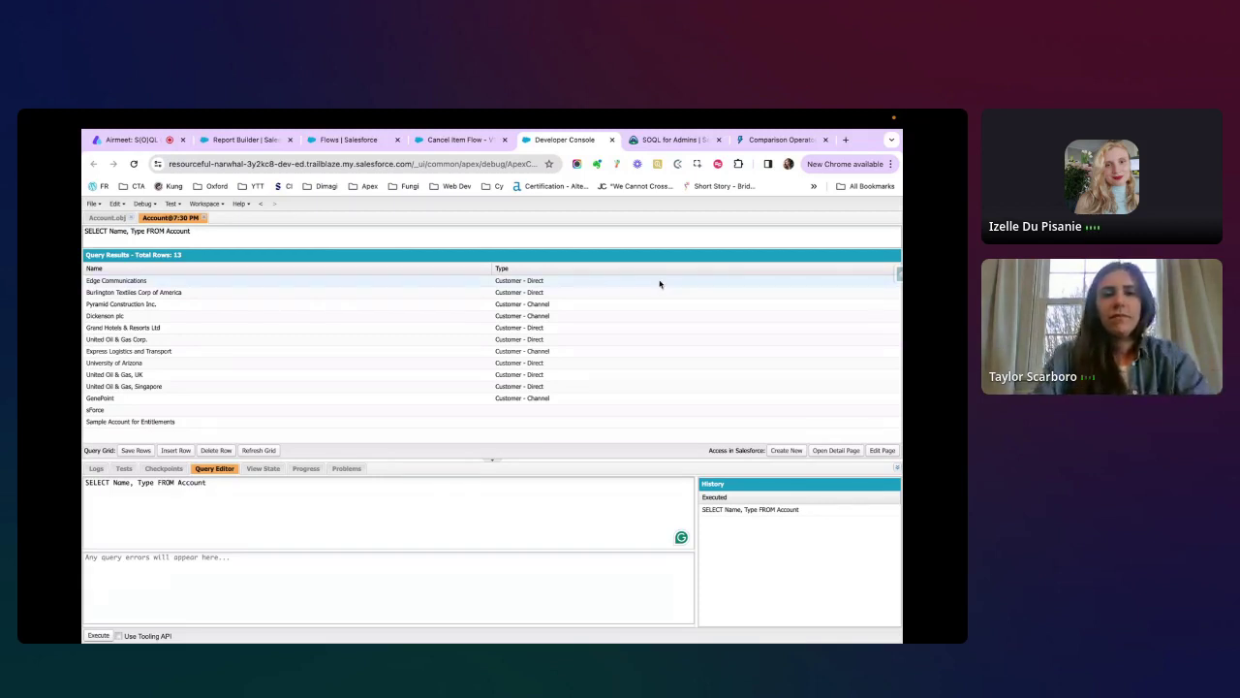
# Check the Comparison Operators reference, add WHERE Type = 'Customer-Direct' to the Account query in the Developer Console, and execute it.
pyautogui.click(778, 139)
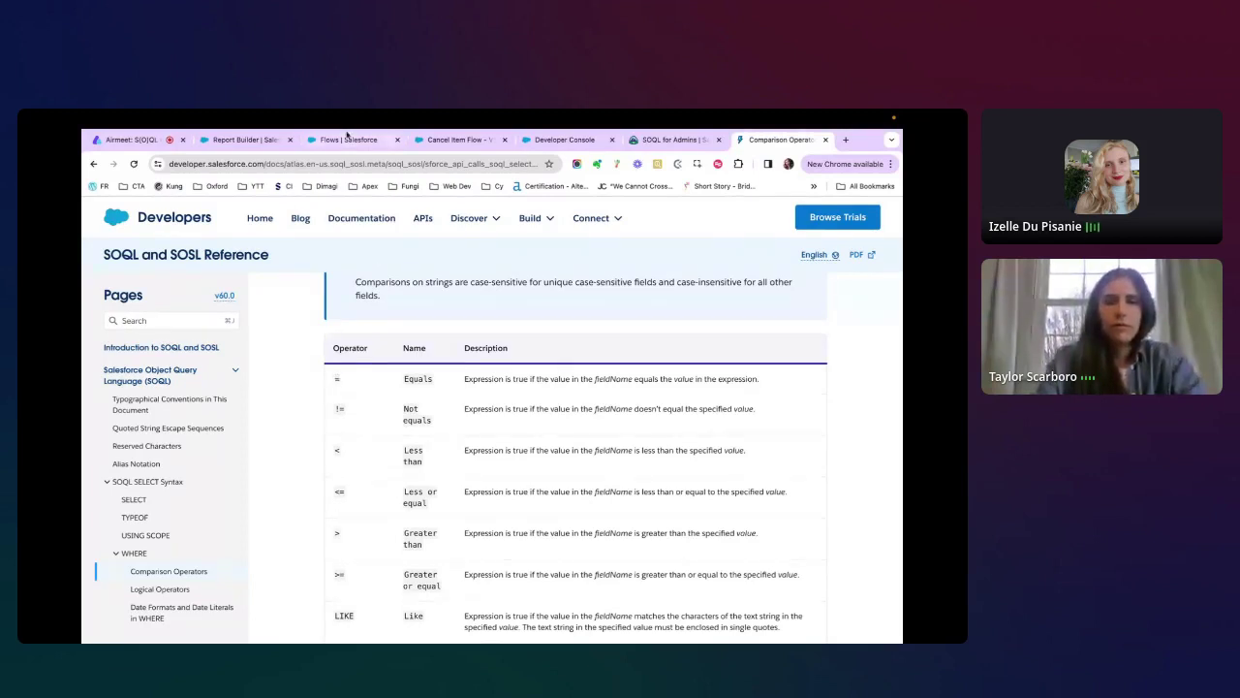
pyautogui.click(565, 140)
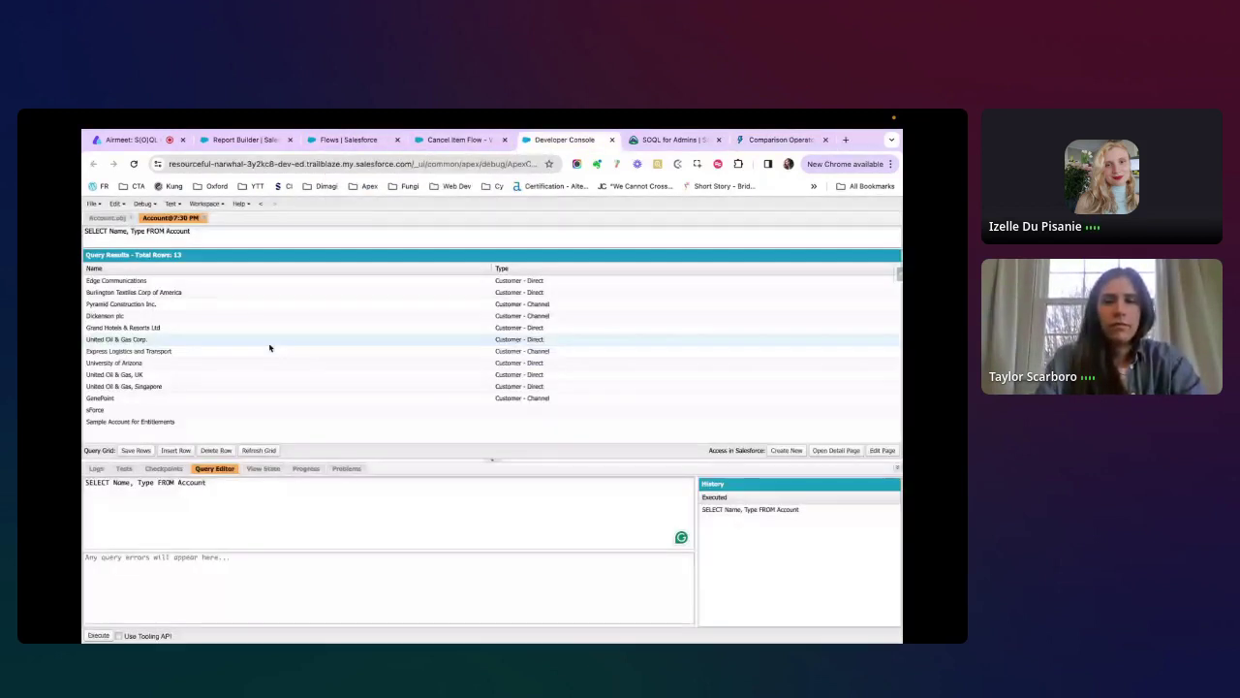
pyautogui.click(209, 494)
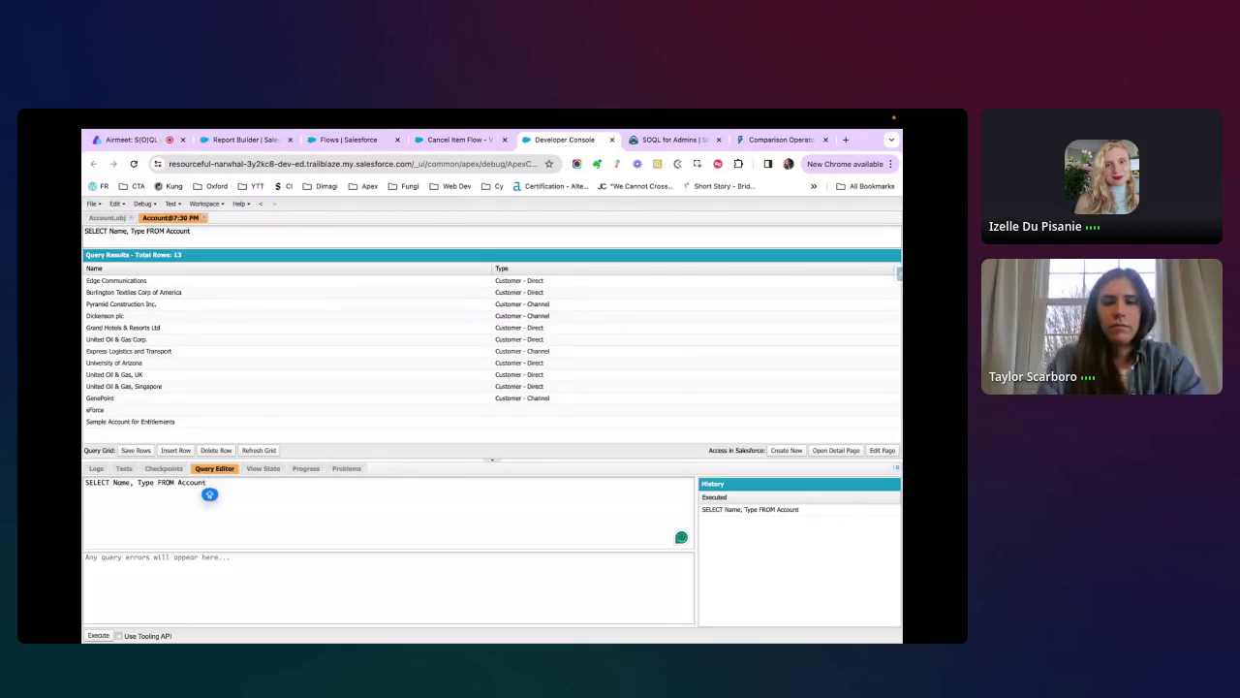
pyautogui.write('WHERE')
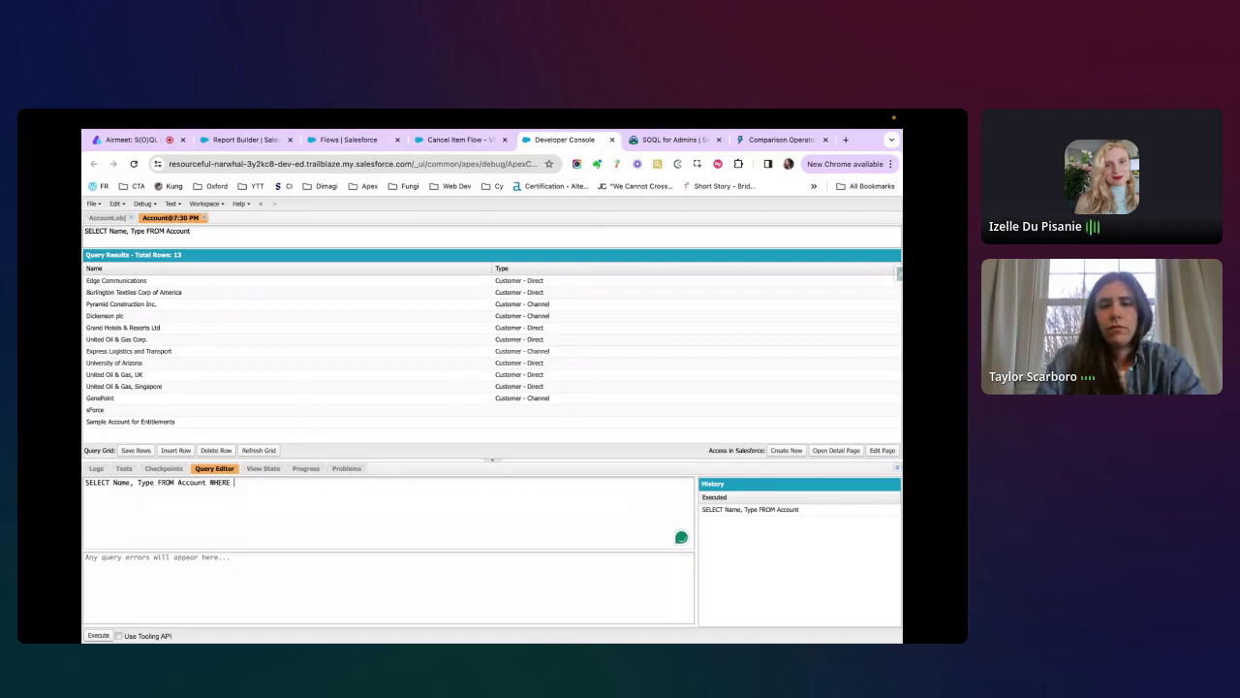
pyautogui.write(' Type = ')
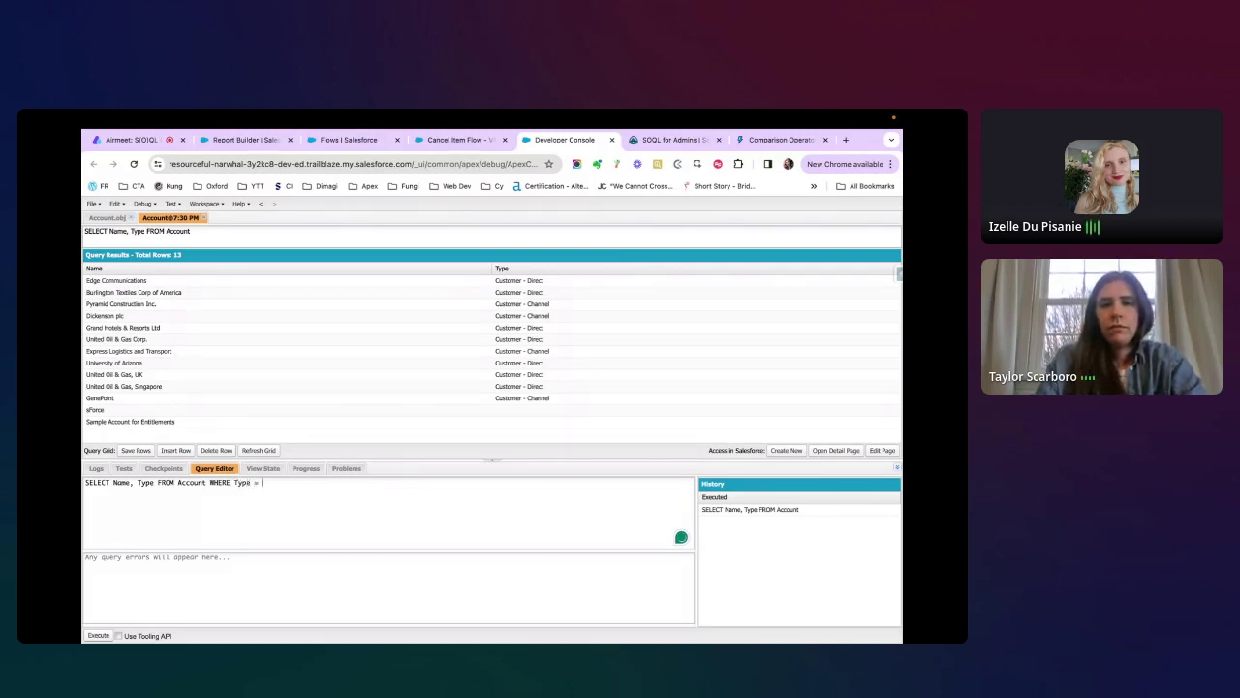
pyautogui.write("'Cu")
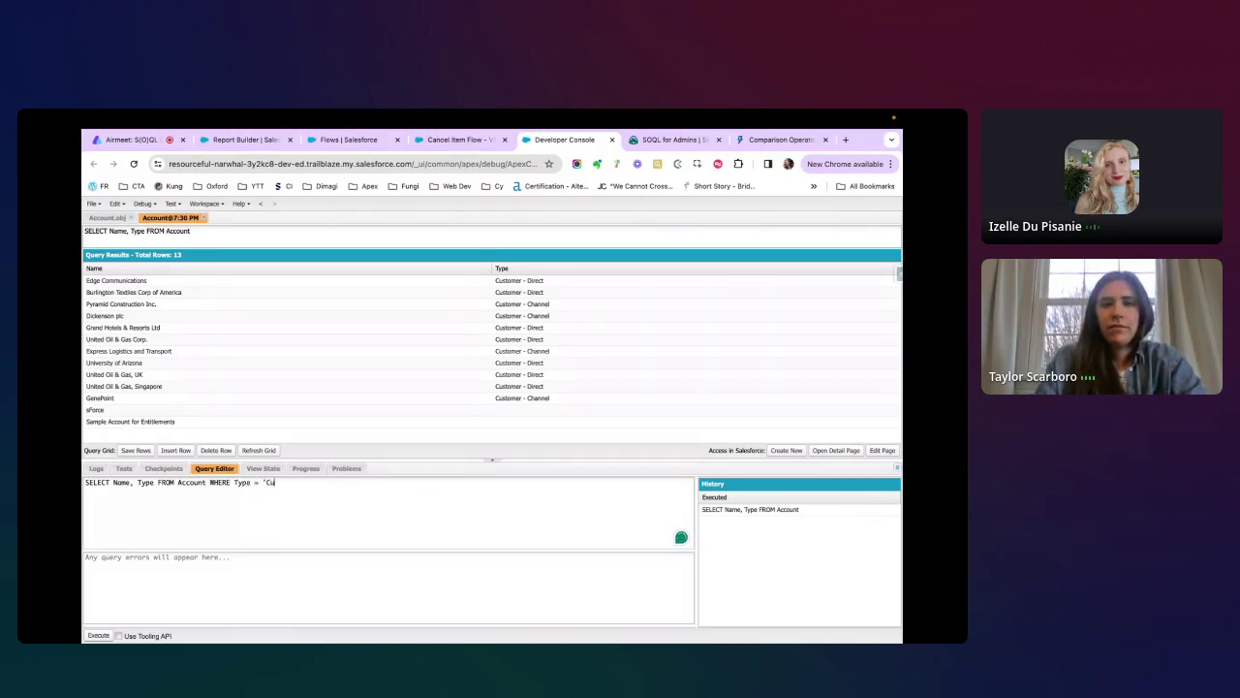
pyautogui.write('stomer-Dir')
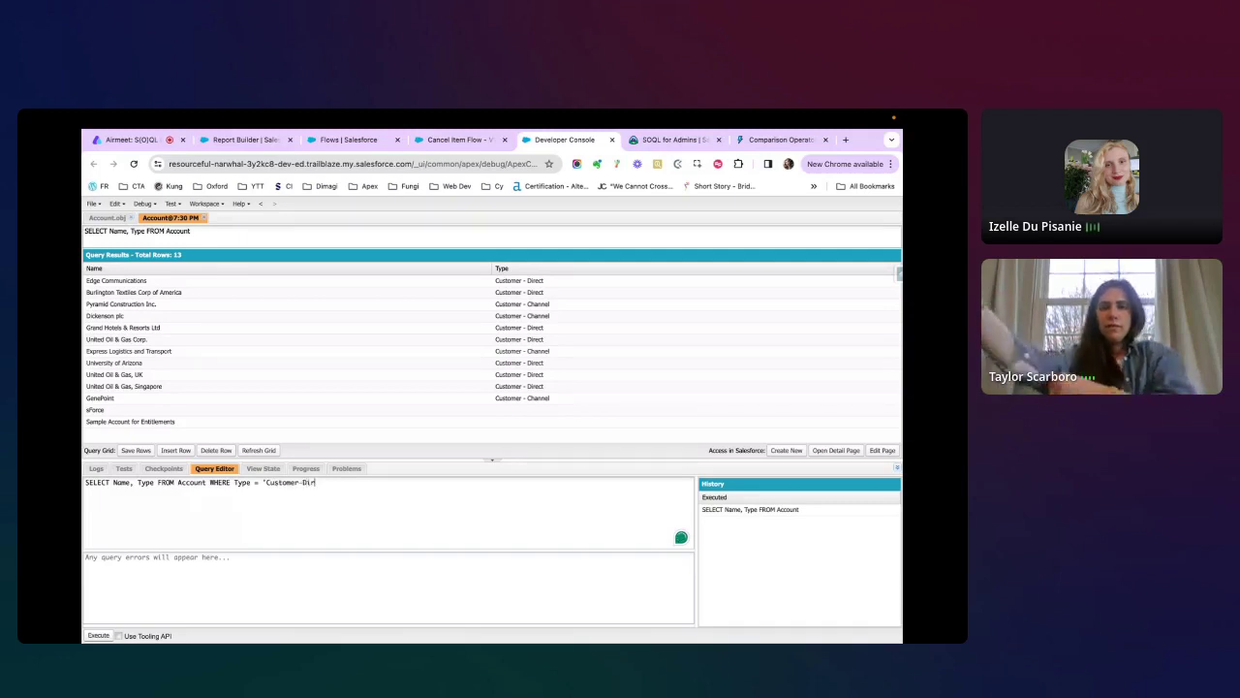
pyautogui.write("ect'")
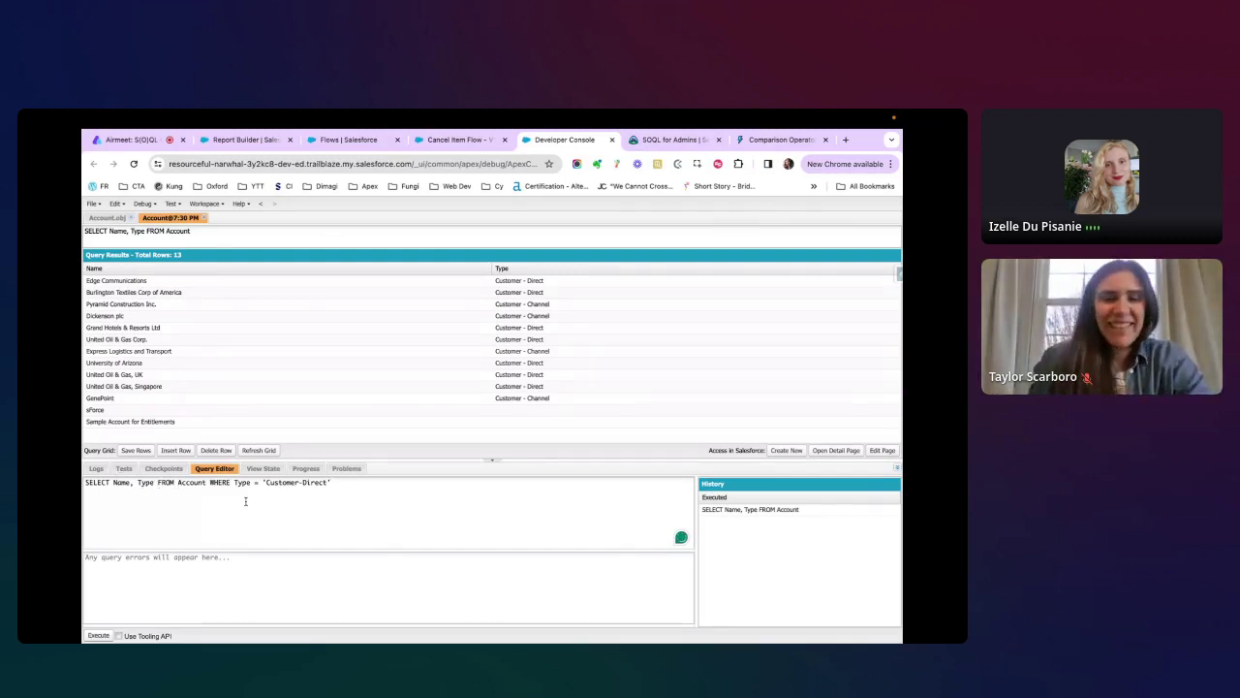
pyautogui.click(358, 482)
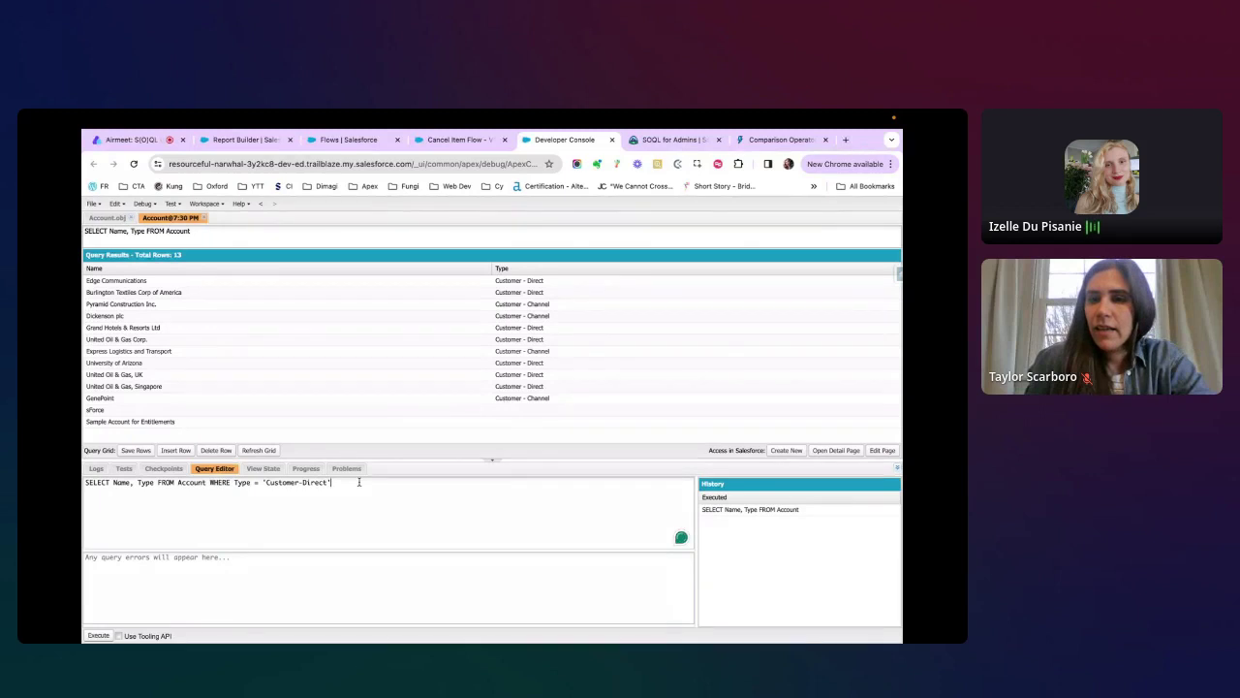
pyautogui.moveTo(97, 637)
pyautogui.hotkey('ctrl', 'e')
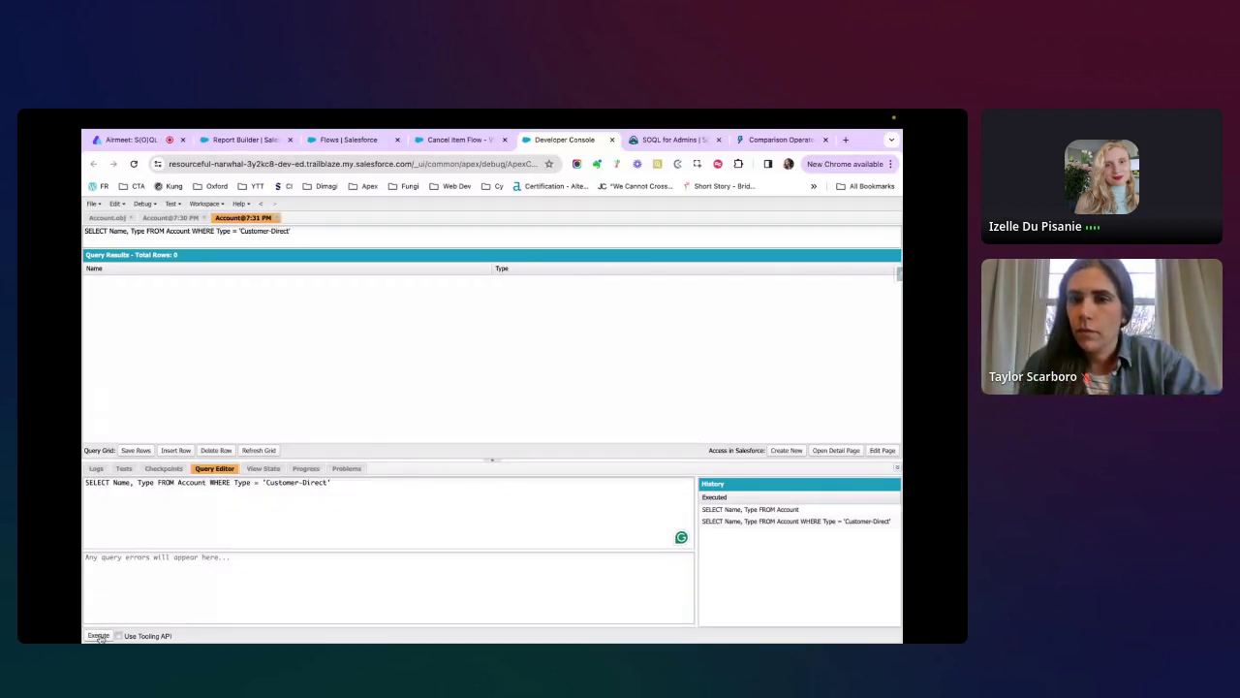
# Remove the single quotes around Customer-Direct in the WHERE clause and execute the query.
pyautogui.click(268, 481)
pyautogui.press('BackSpace')
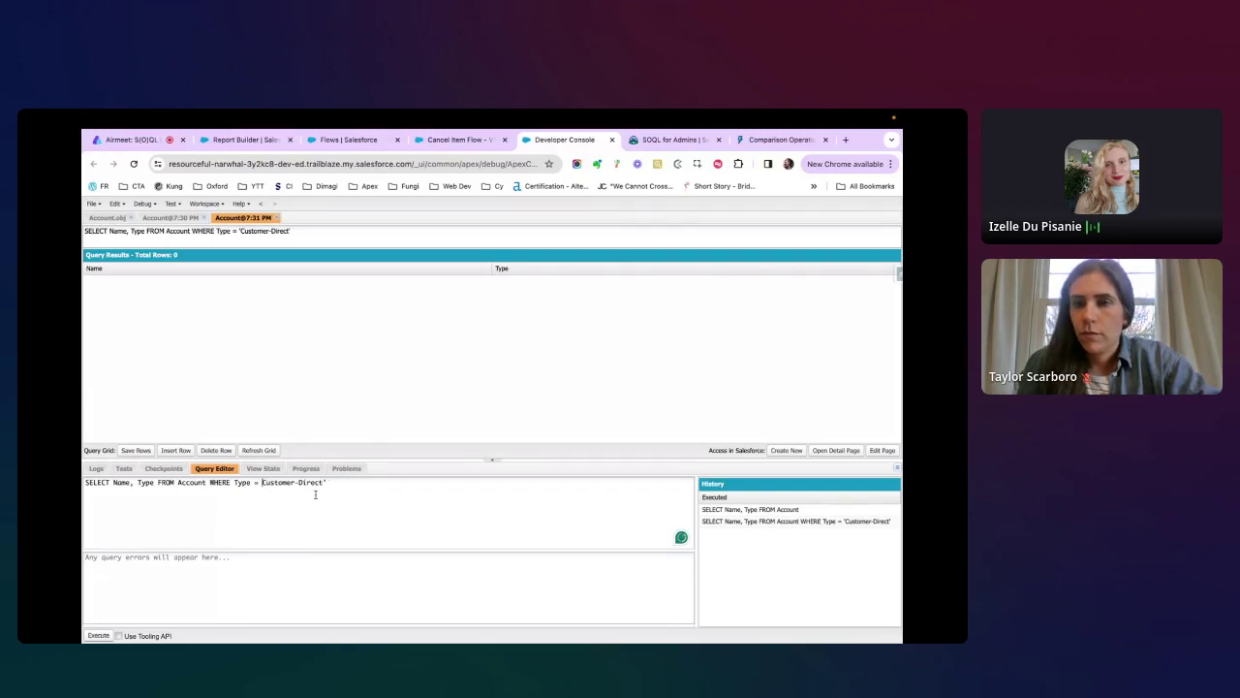
pyautogui.press('BackSpace')
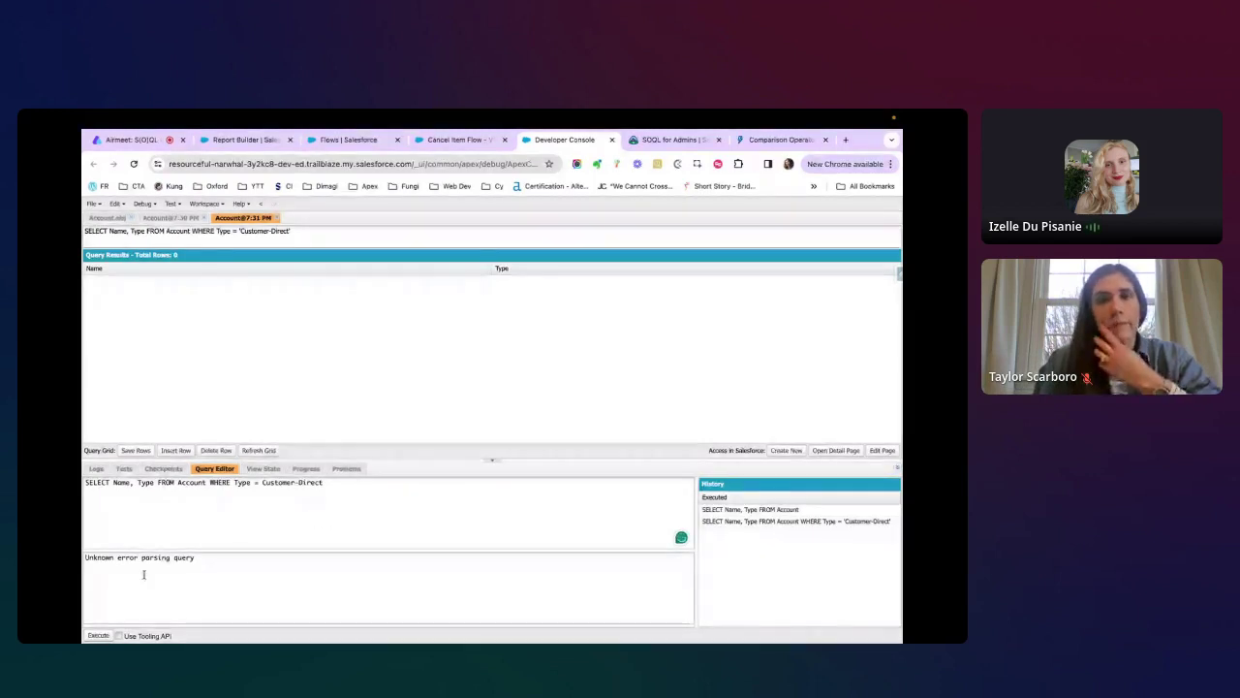
pyautogui.click(97, 636)
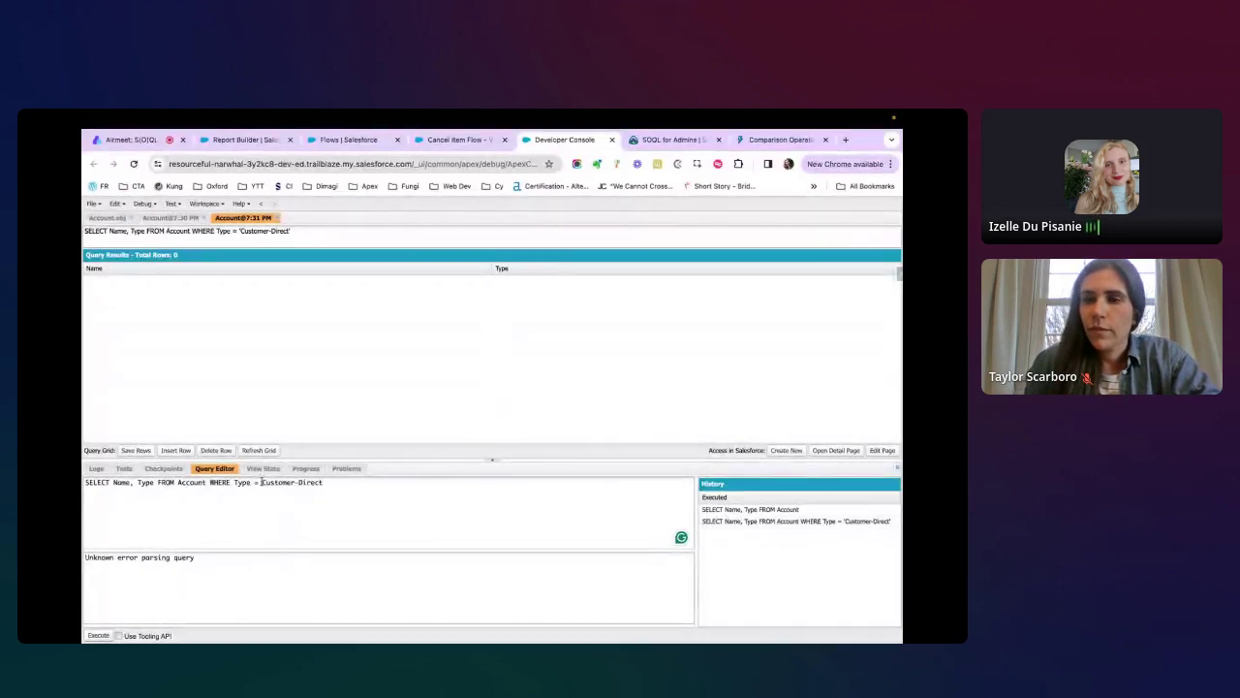
# Enclose Customer-Direct in double quotes in the WHERE clause and execute the query.
pyautogui.write("'")
pyautogui.click(333, 493)
pyautogui.write("'")
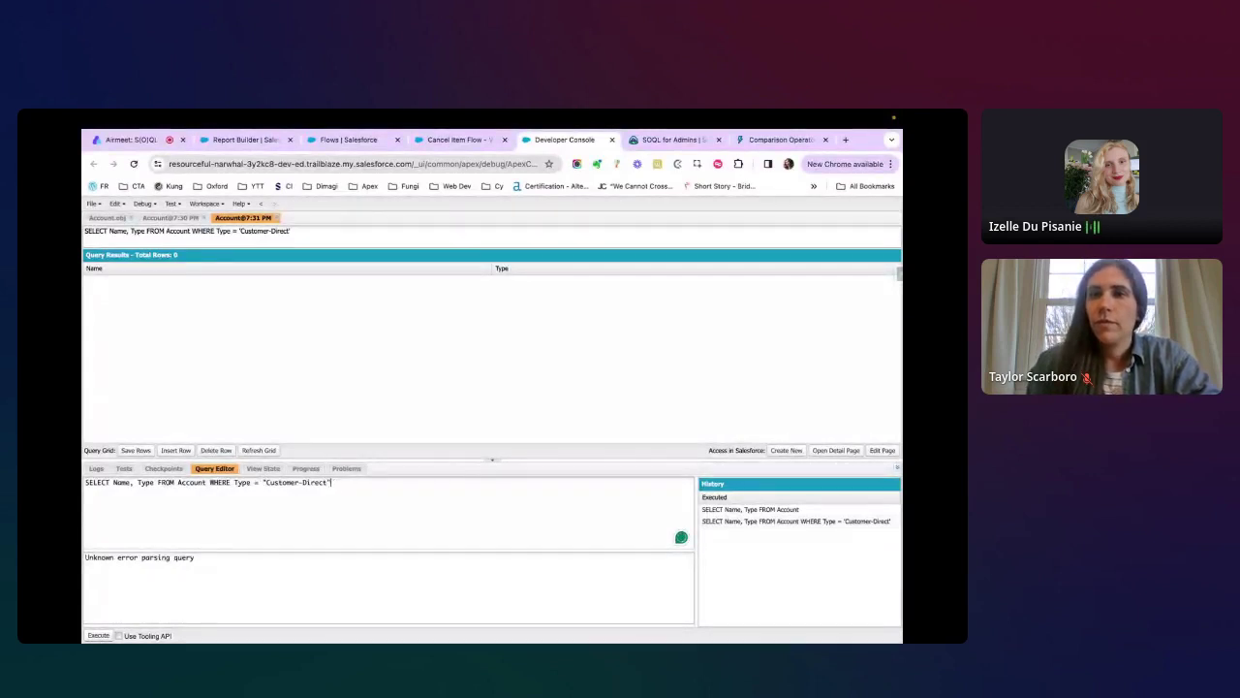
pyautogui.click(98, 636)
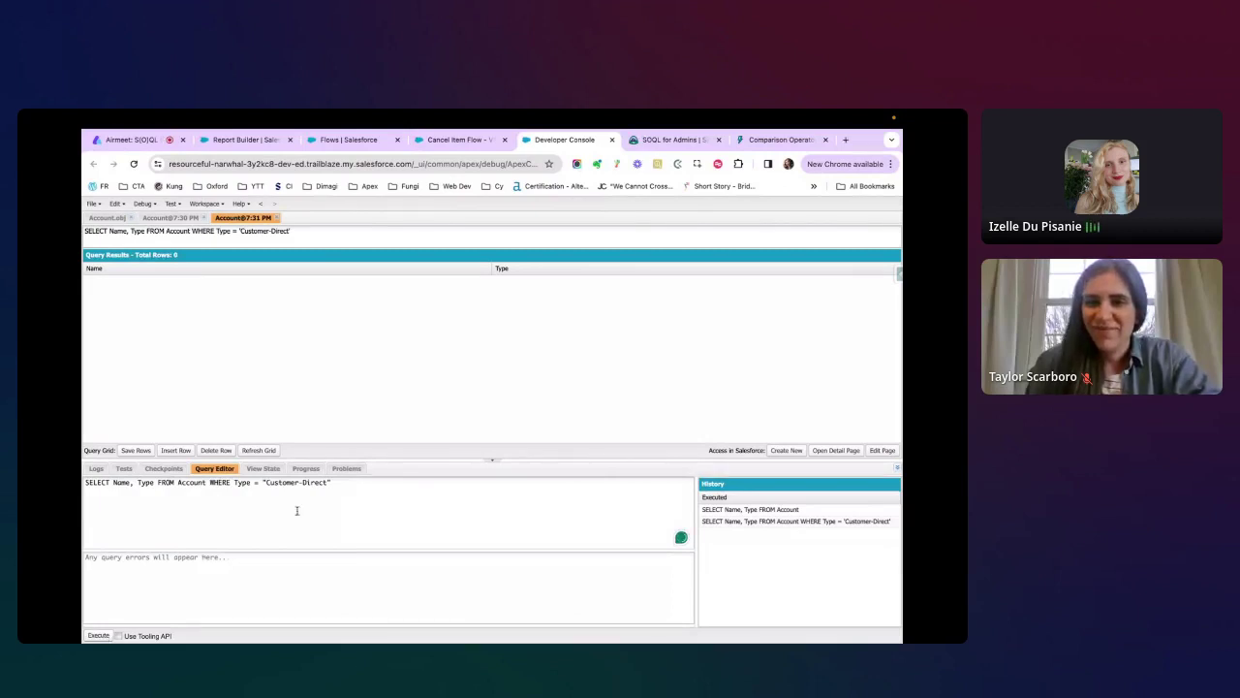
# Remove the double-quoted Customer-Direct value from the end of the WHERE clause.
pyautogui.moveTo(332, 482); pyautogui.dragTo(262, 483)
pyautogui.write("'")
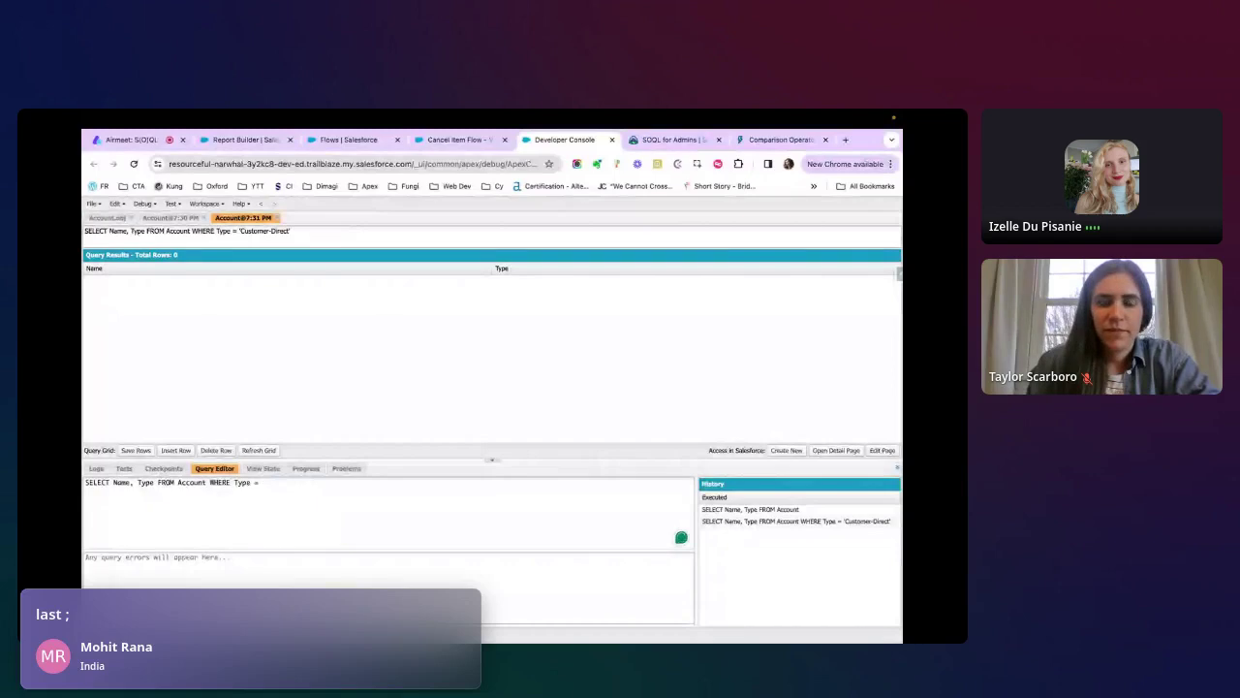
# Search Google in a new tab for "use picklist in soql query" and open the Trailblazer Community thread on fetching picklist values.
pyautogui.click(844, 140)
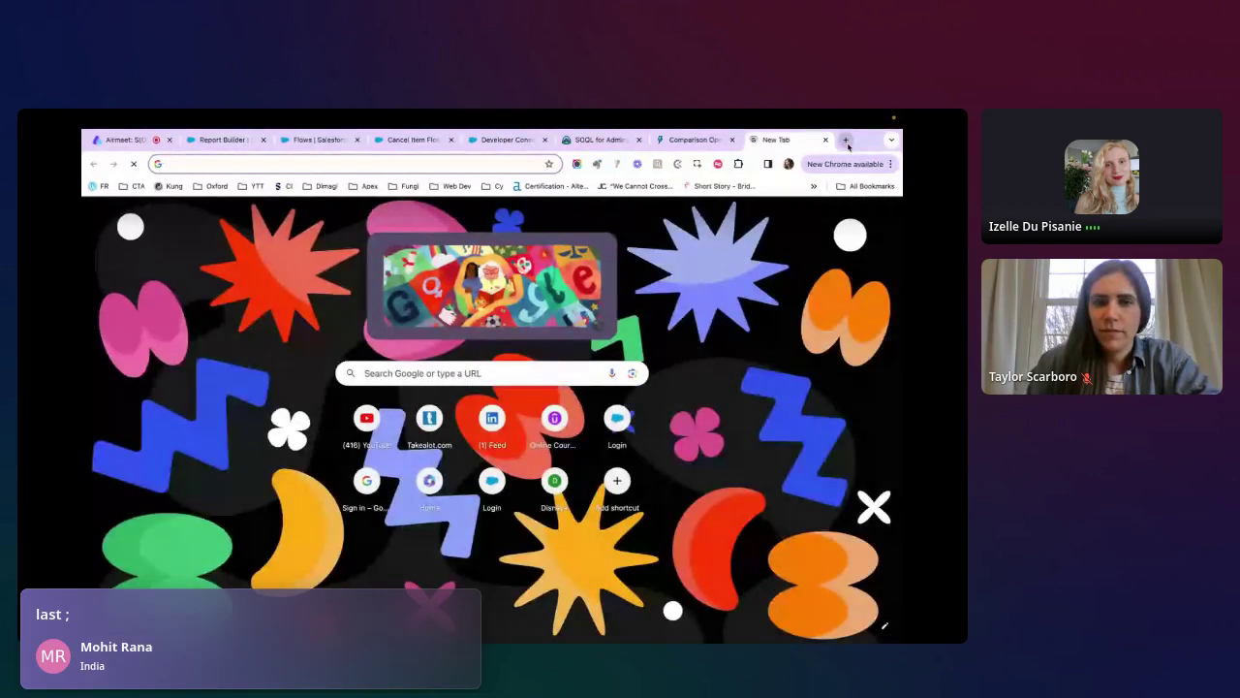
pyautogui.write('use picklist in')
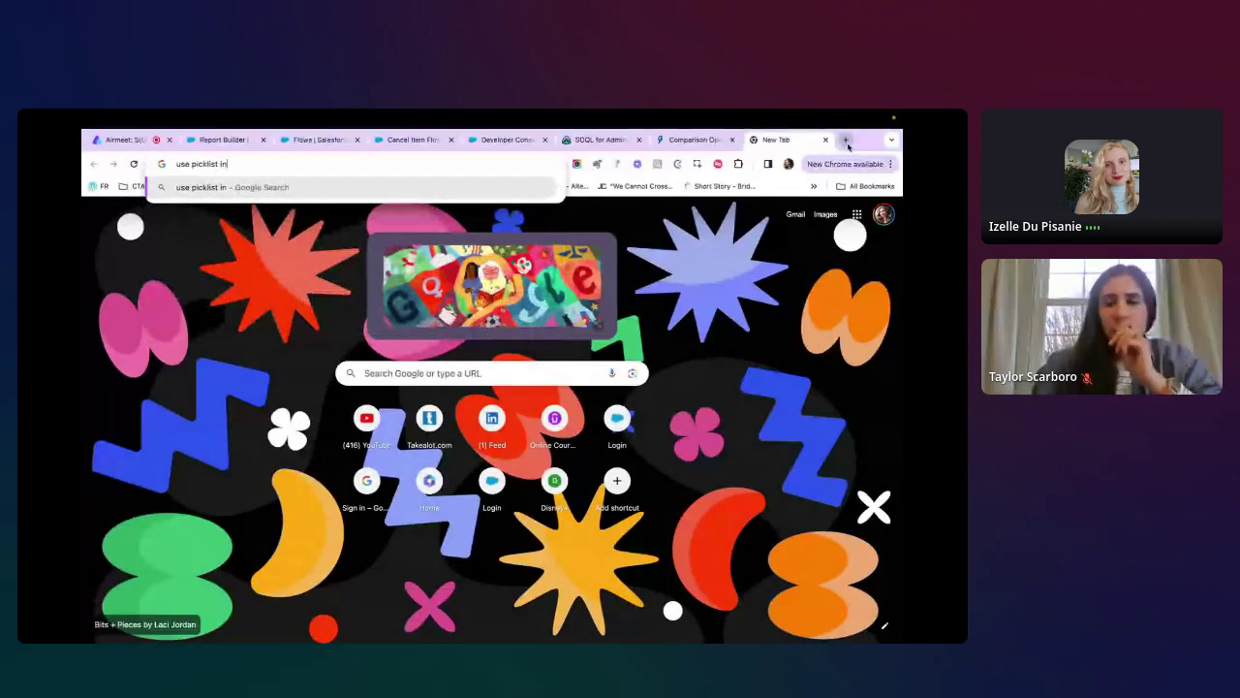
pyautogui.write(' soql query')
pyautogui.press('Return')
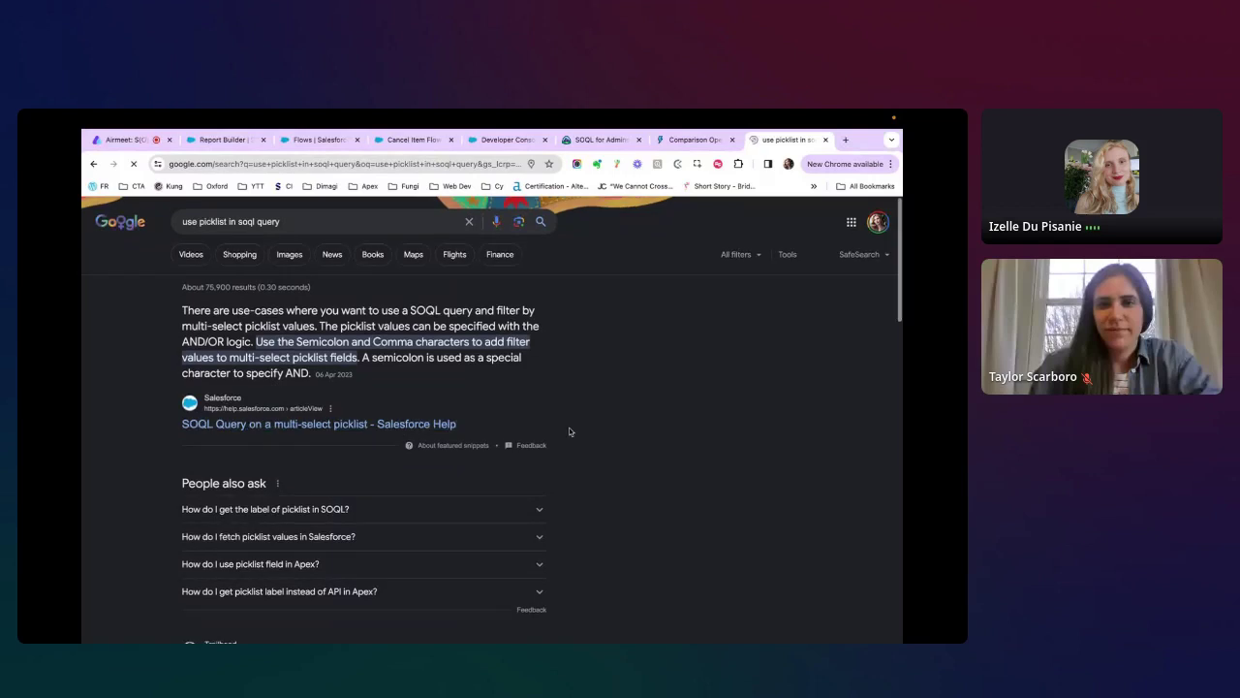
pyautogui.scroll(-4, 569, 429)
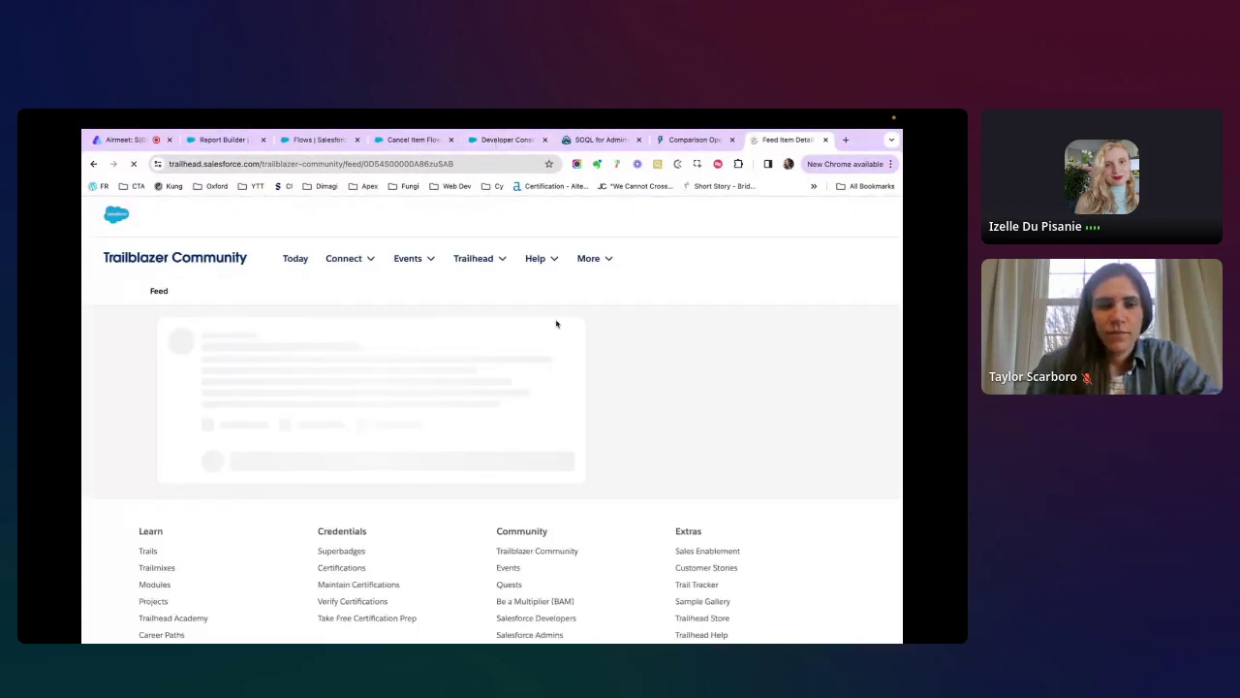
# Return to the Developer Console, replace the Type filter with WHERE Name = 'Edge Communications', and execute the query.
pyautogui.click(503, 140)
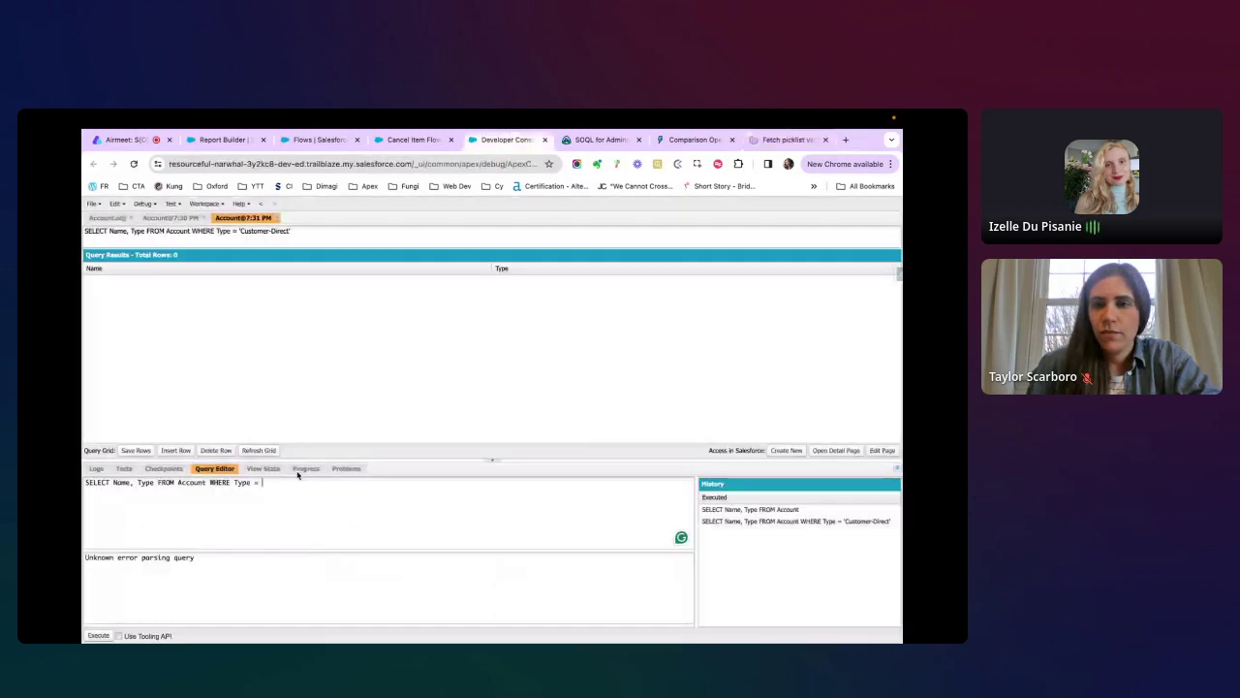
pyautogui.press('BackSpace')
pyautogui.press('BackSpace')
pyautogui.press('BackSpace')
pyautogui.press('BackSpace')
pyautogui.press('BackSpace')
pyautogui.press('BackSpace')
pyautogui.press('BackSpace')
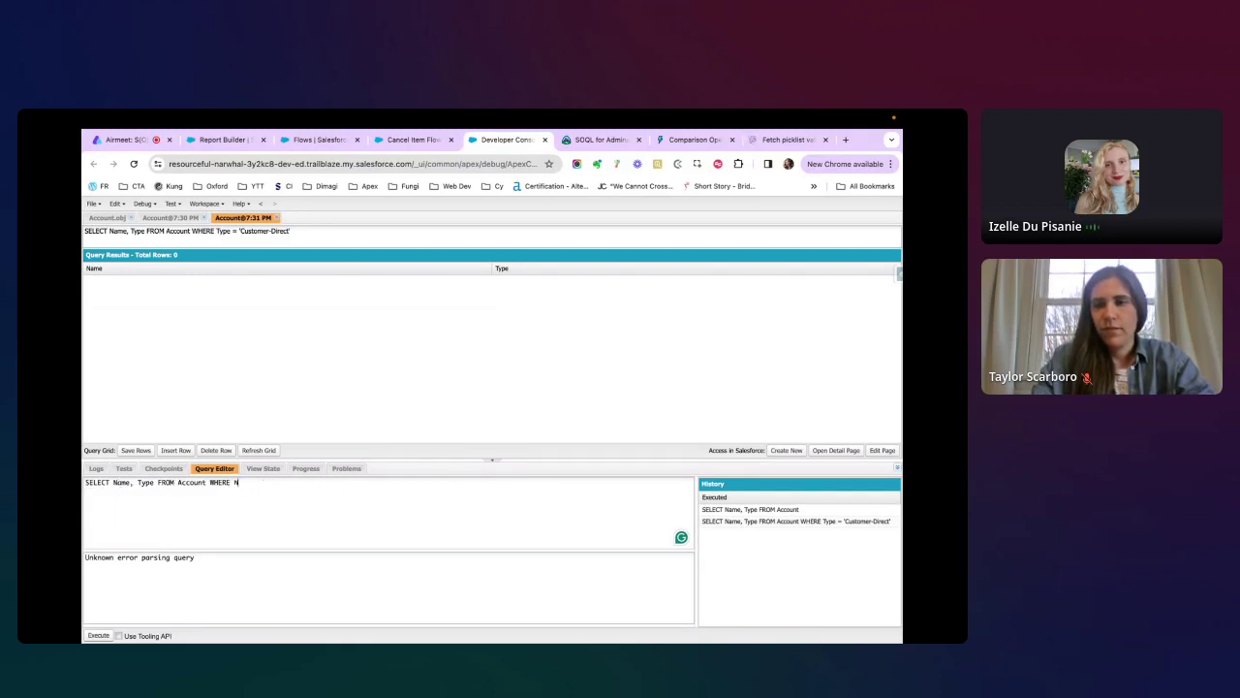
pyautogui.write('ame = ')
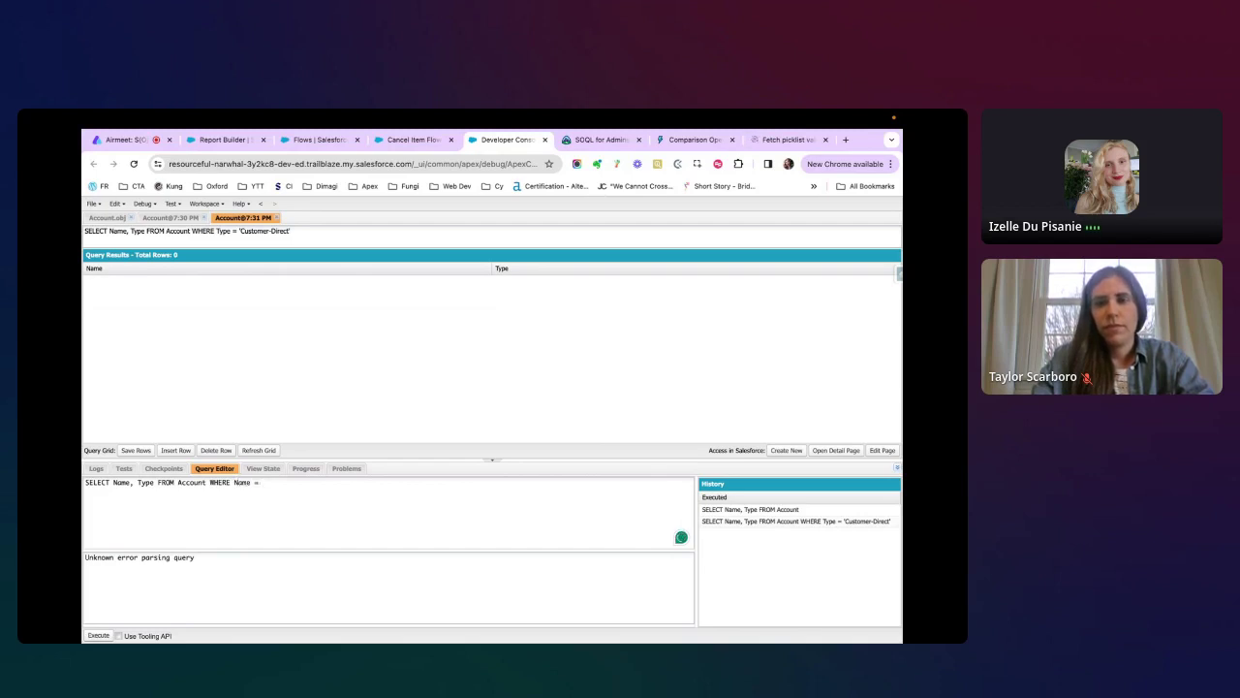
pyautogui.write("'Edge ")
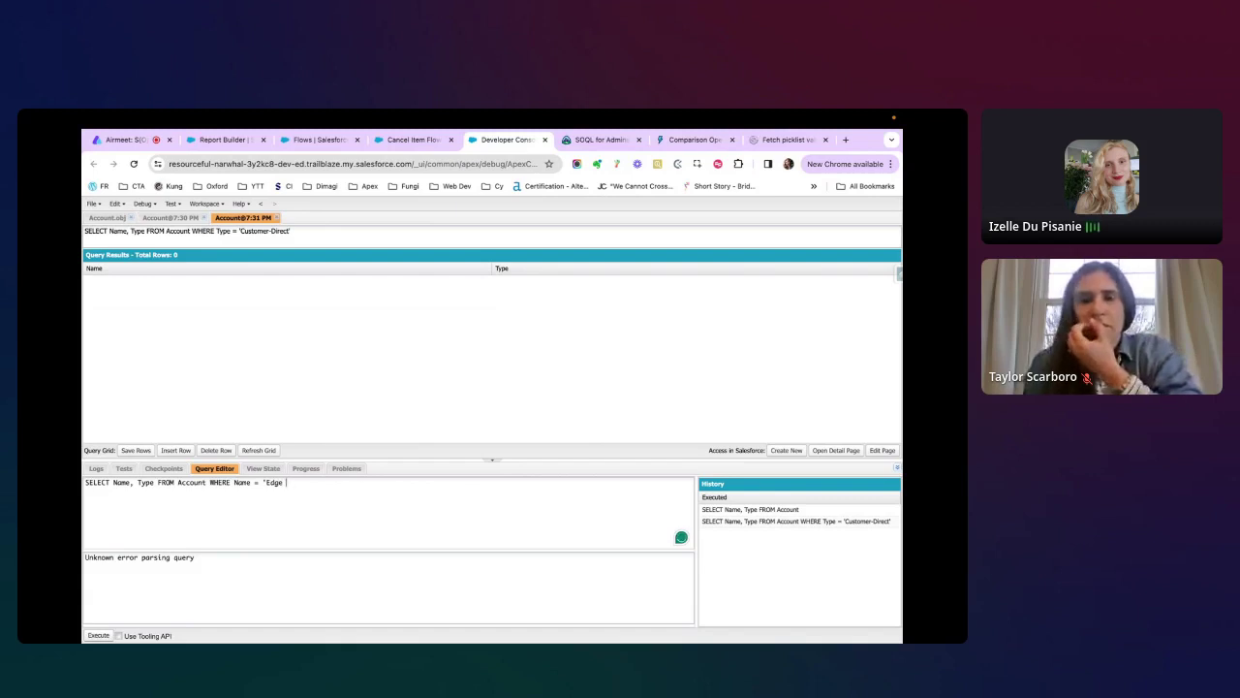
pyautogui.write('Comm')
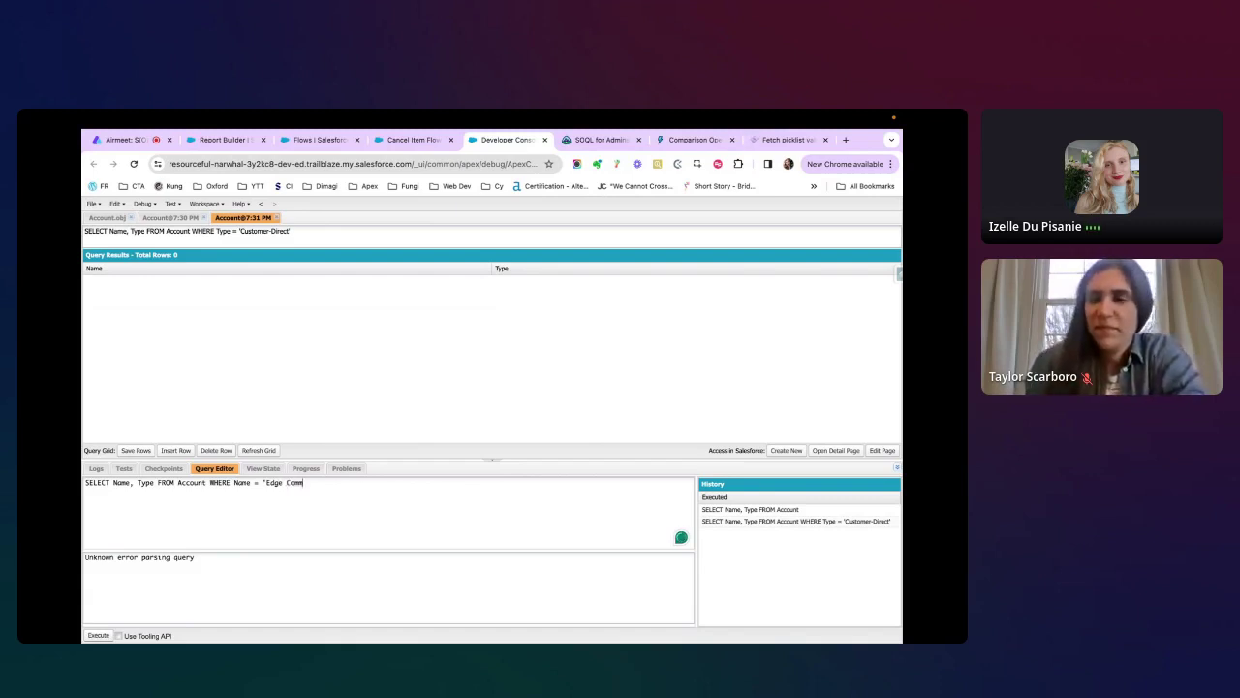
pyautogui.write('unications')
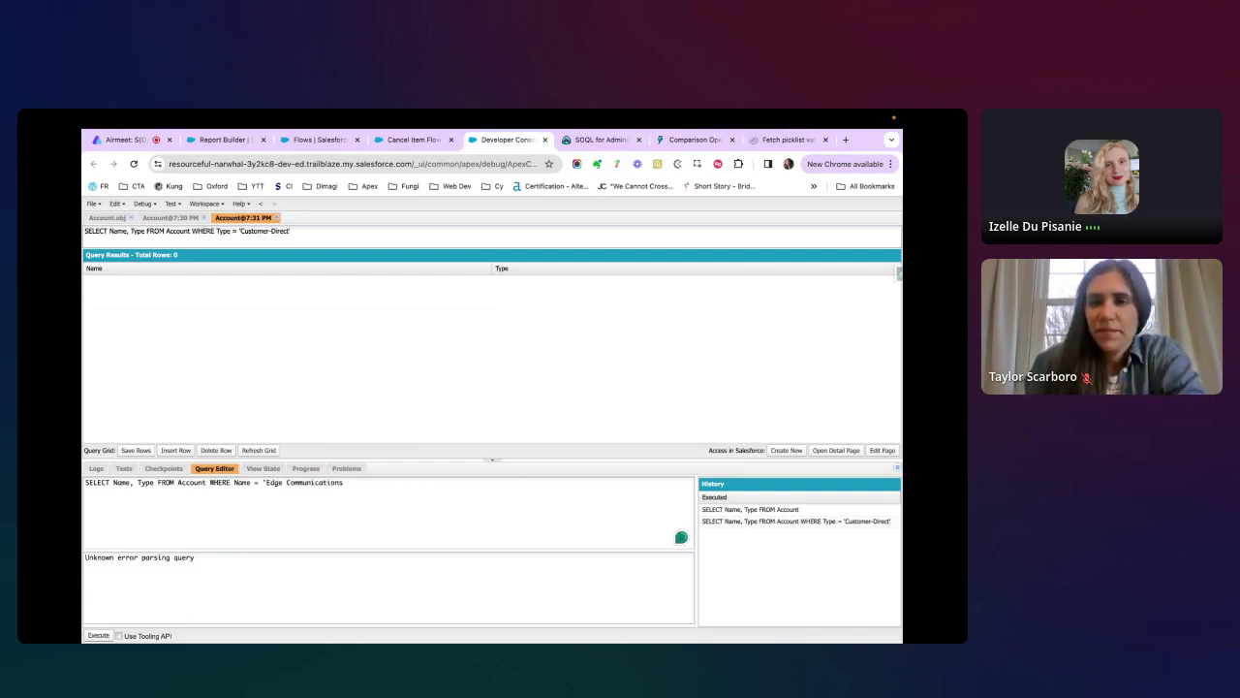
pyautogui.write("'")
pyautogui.click(98, 635)
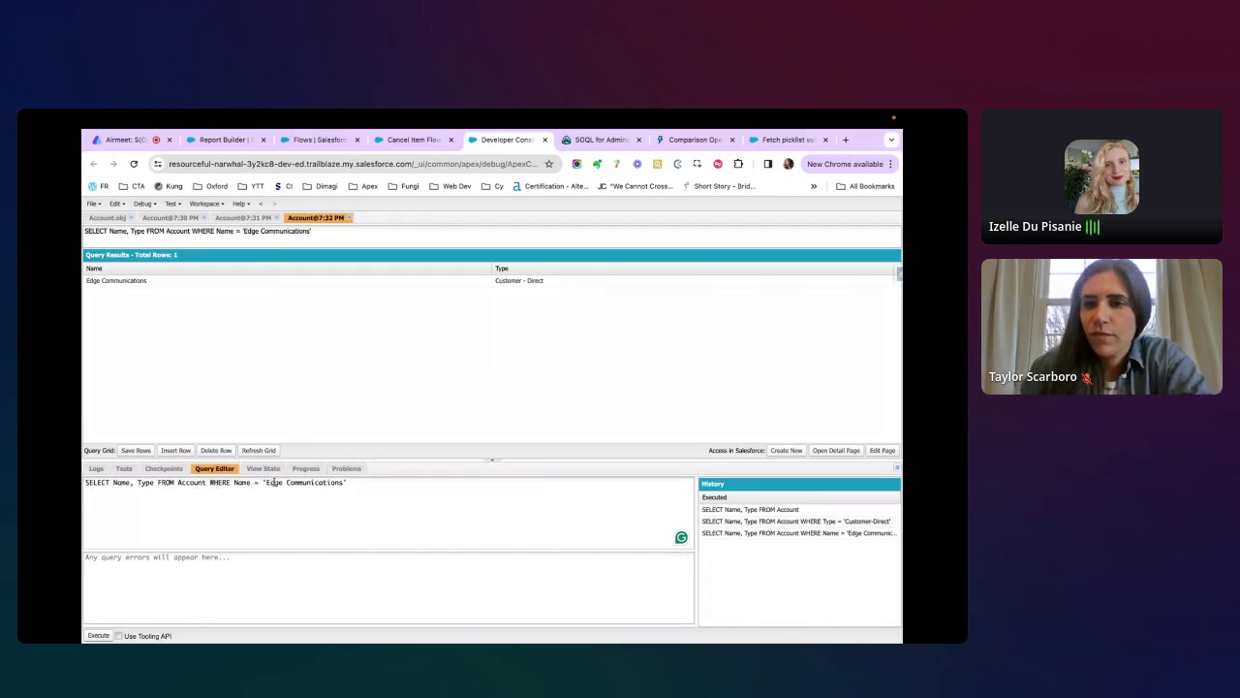
pyautogui.moveTo(269, 481); pyautogui.dragTo(351, 482)
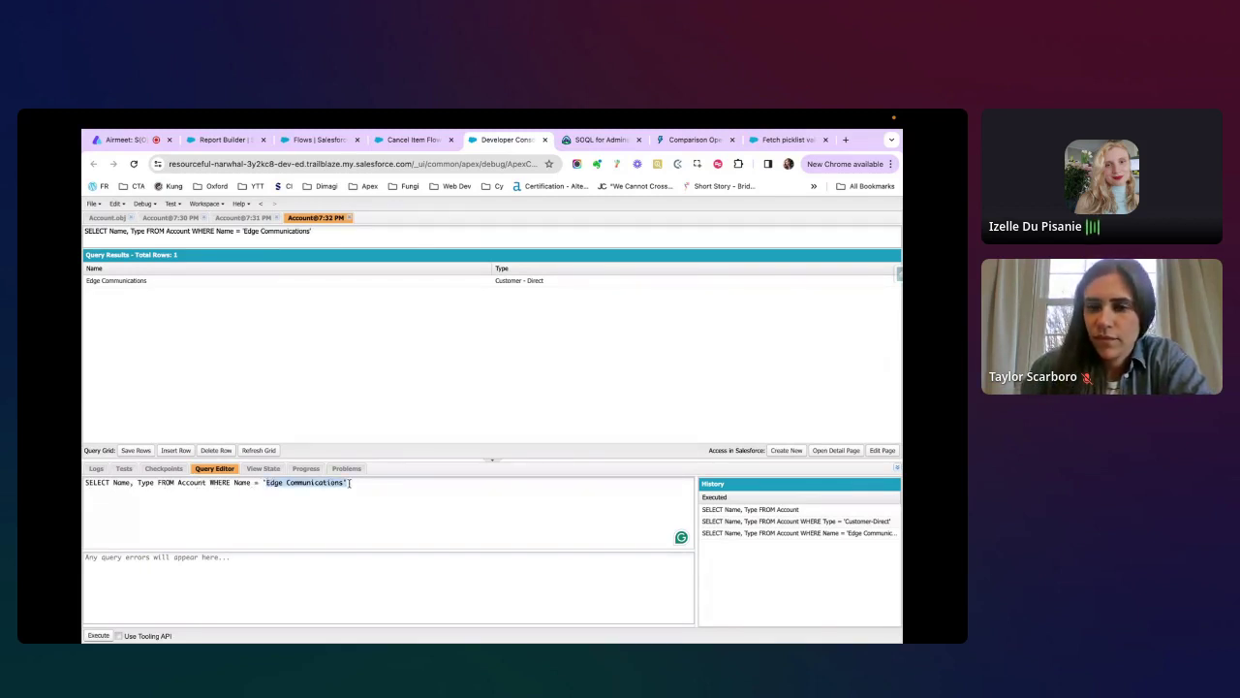
pyautogui.click(370, 490)
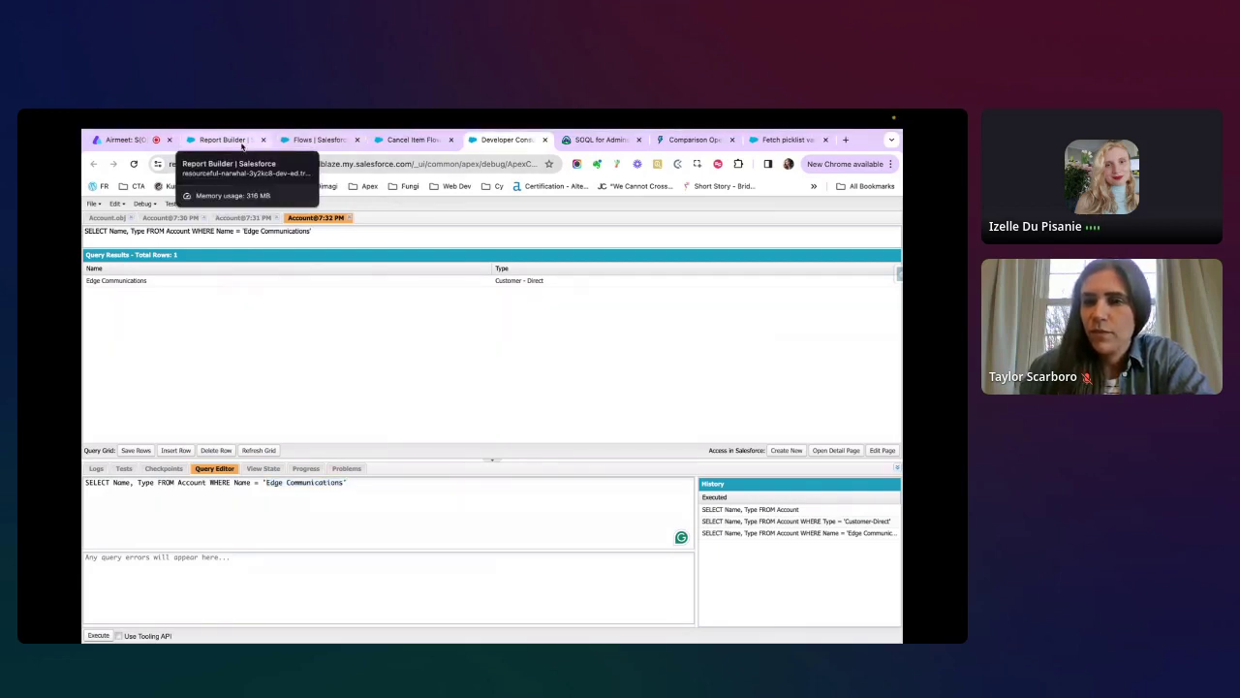
# Switch to the Report Builder tab, leave it for the Accounts list, and discard the unsaved report changes.
pyautogui.click(232, 139)
pyautogui.click(424, 242)
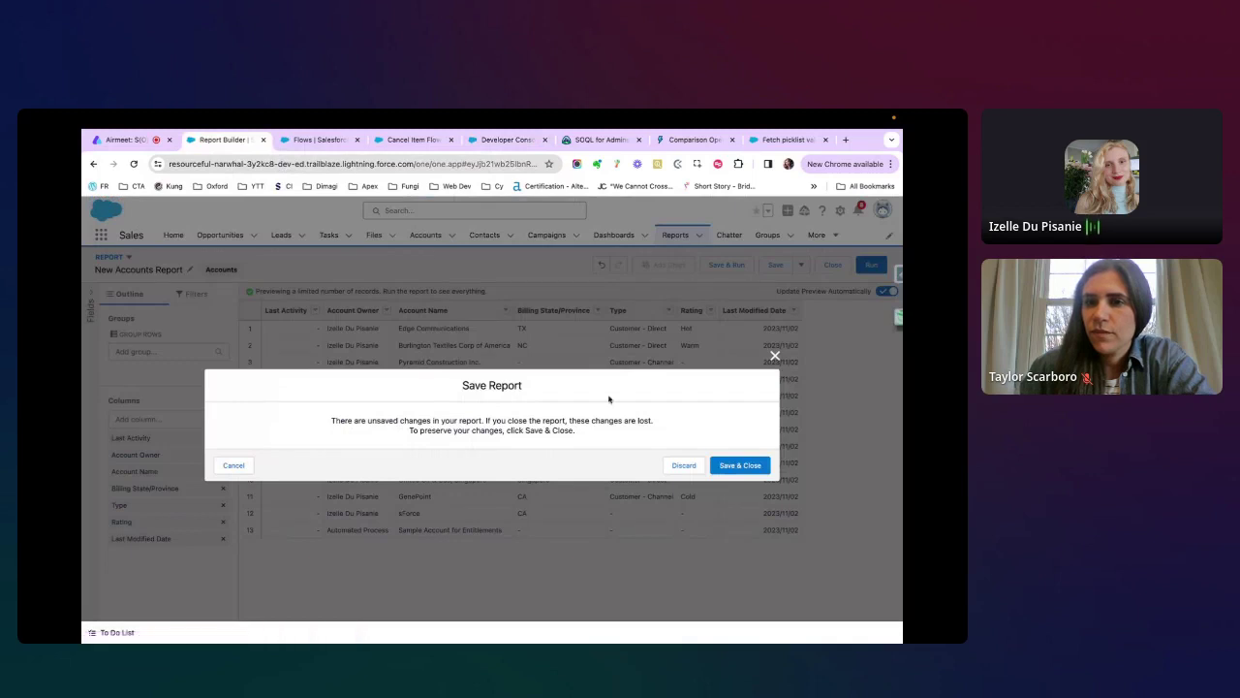
pyautogui.click(683, 465)
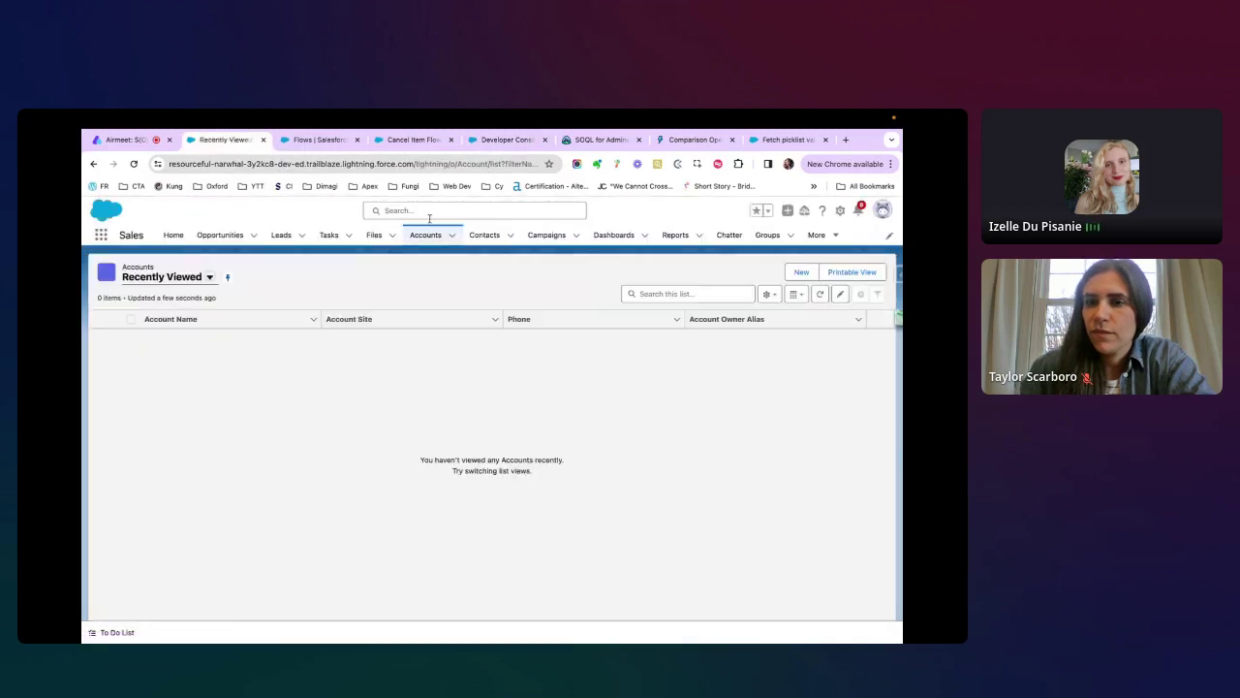
# Create and save a new account named Edge Bank, and show its details.
pyautogui.click(826, 272)
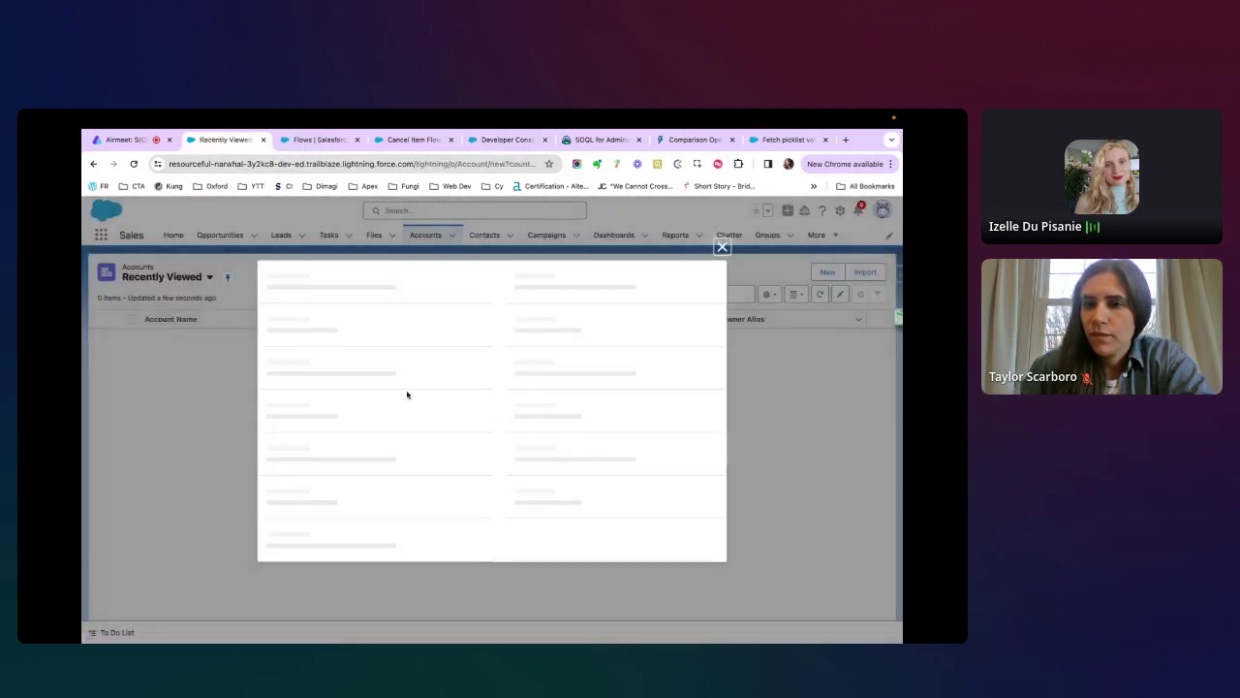
pyautogui.click(360, 356)
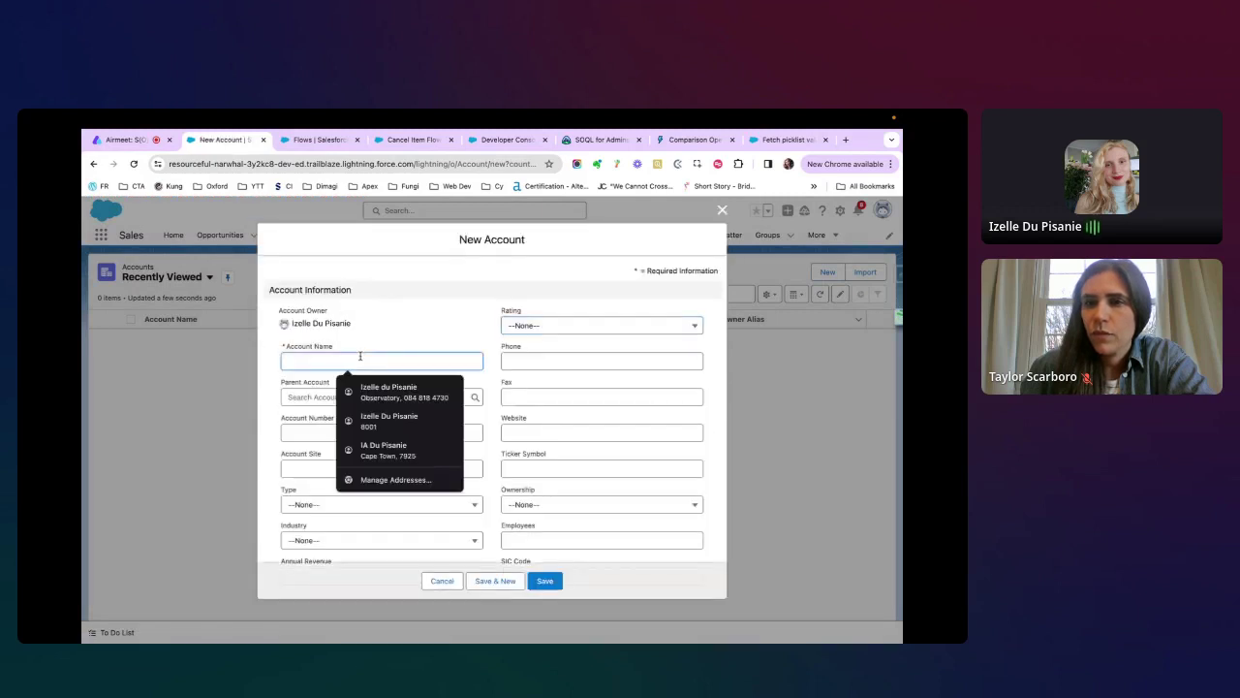
pyautogui.write('E')
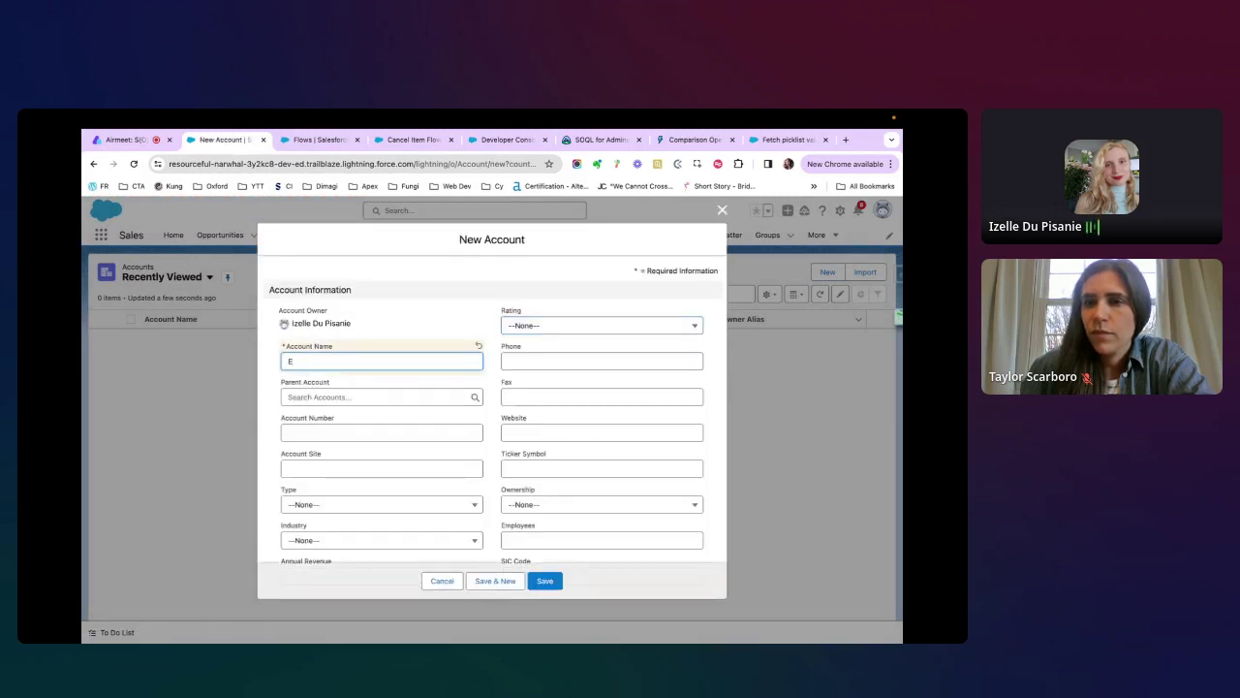
pyautogui.write('dge Telco')
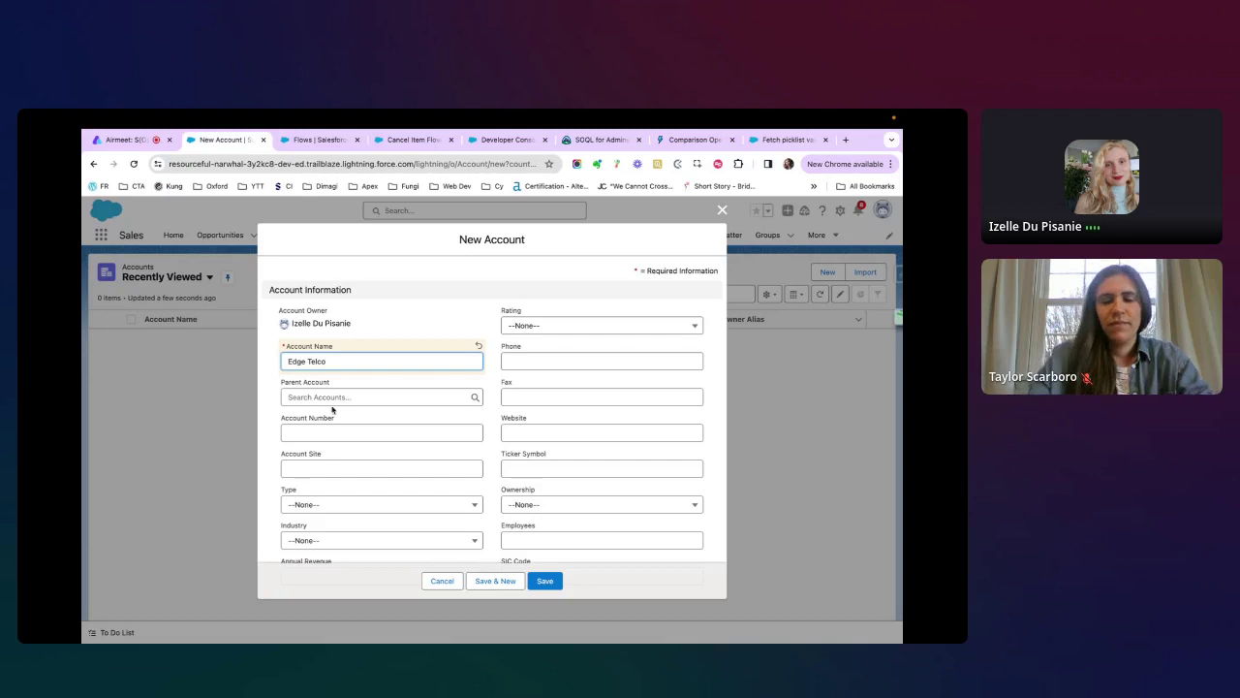
pyautogui.doubleClick(315, 360)
pyautogui.write('Bank')
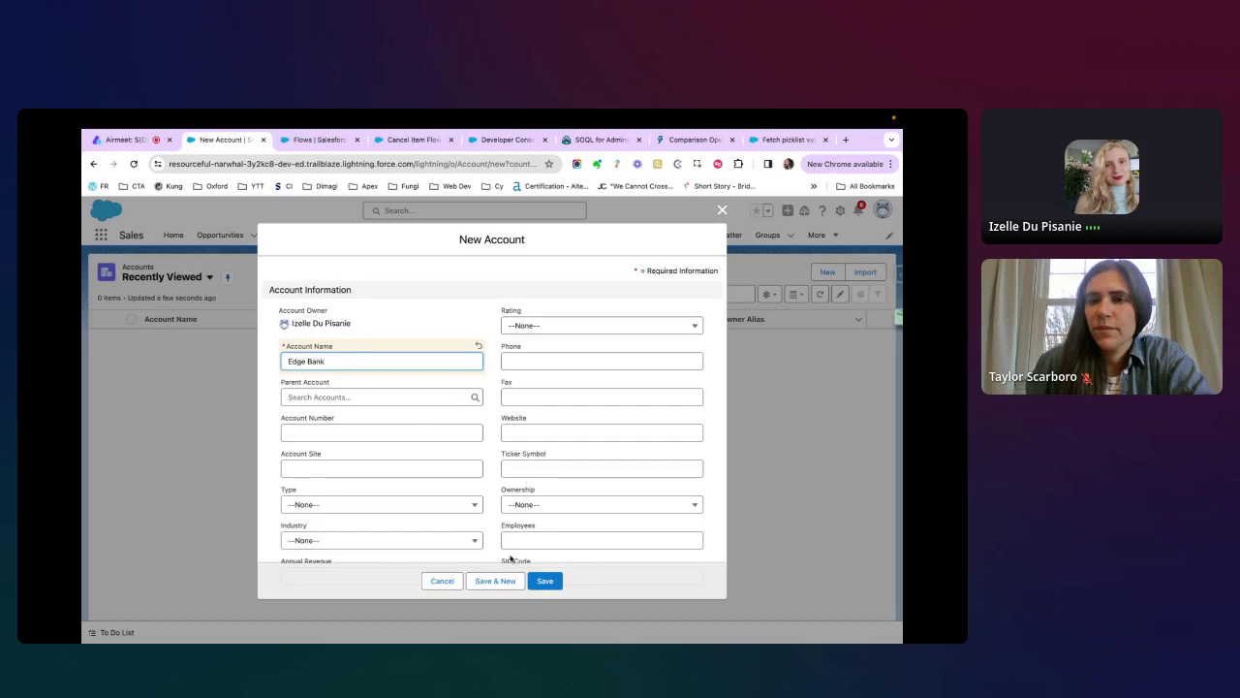
pyautogui.click(543, 581)
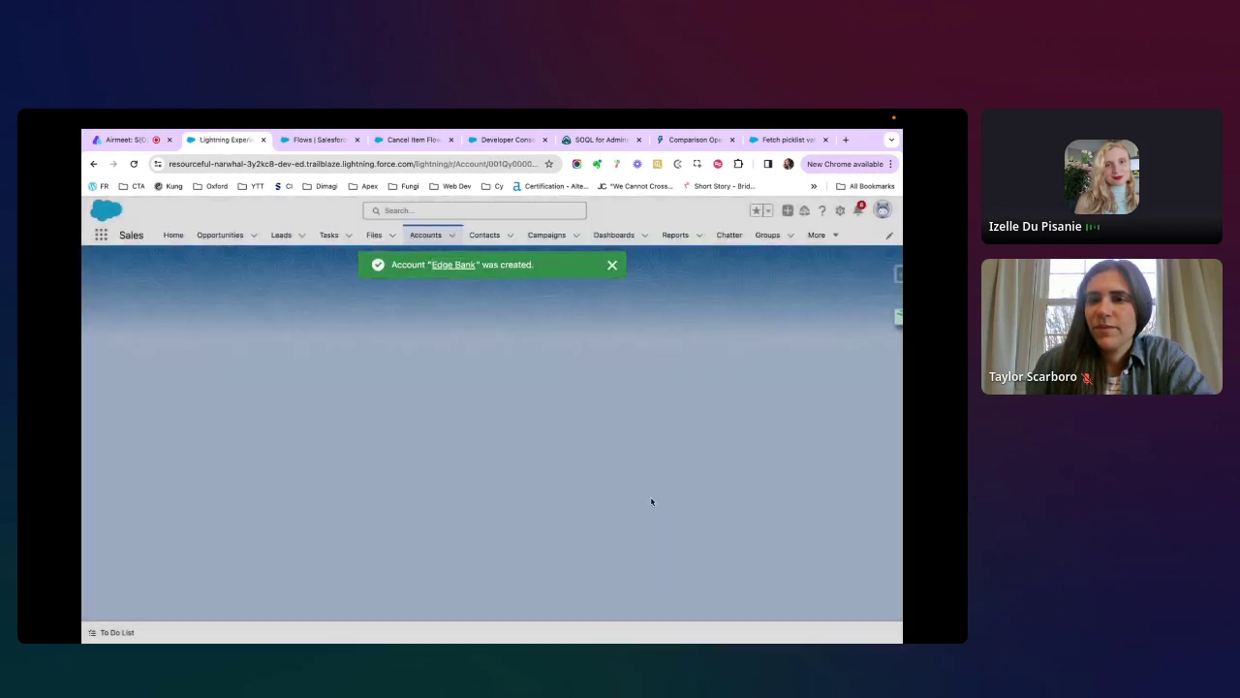
pyautogui.click(176, 358)
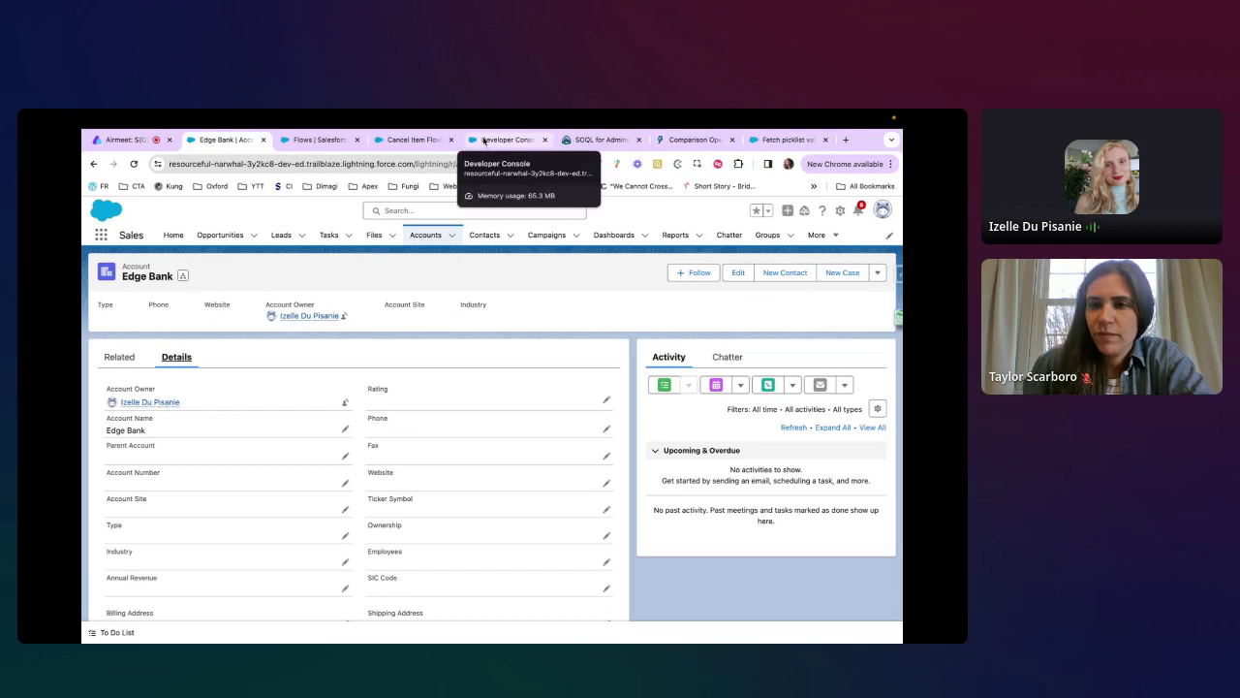
# Examine the LIKE operator in the Comparison Operators reference, including its quoting rule, supported field type, wildcards and example query.
pyautogui.click(484, 140)
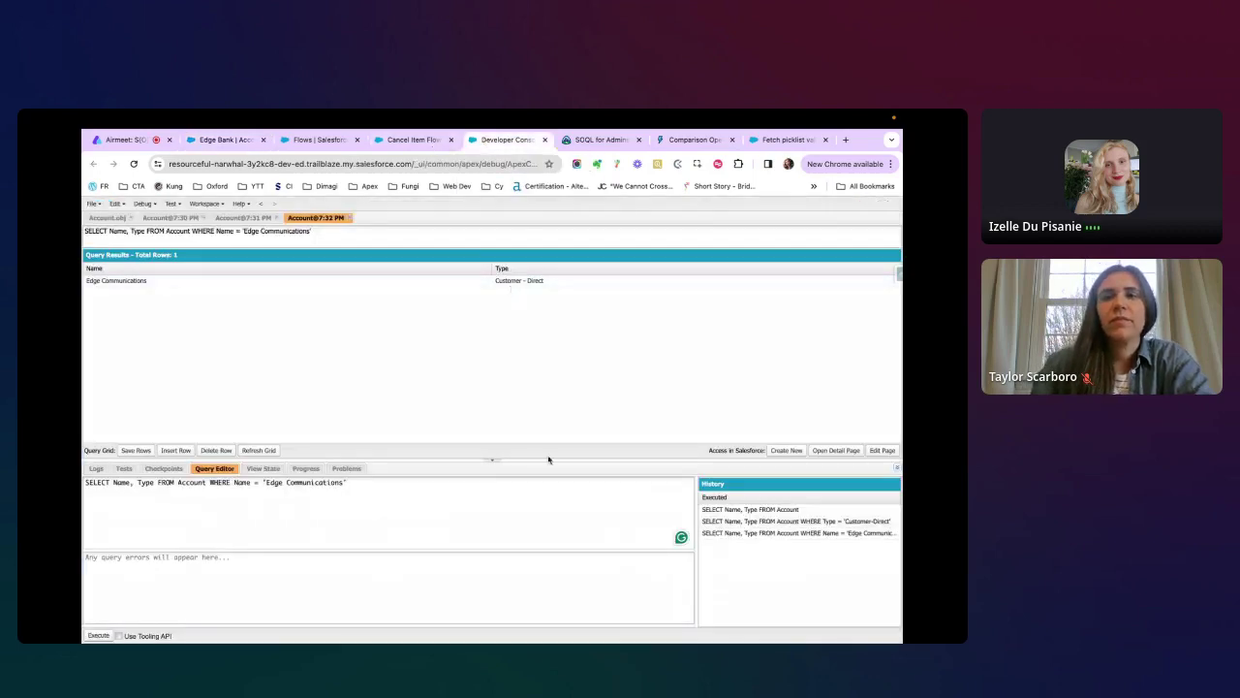
pyautogui.click(782, 140)
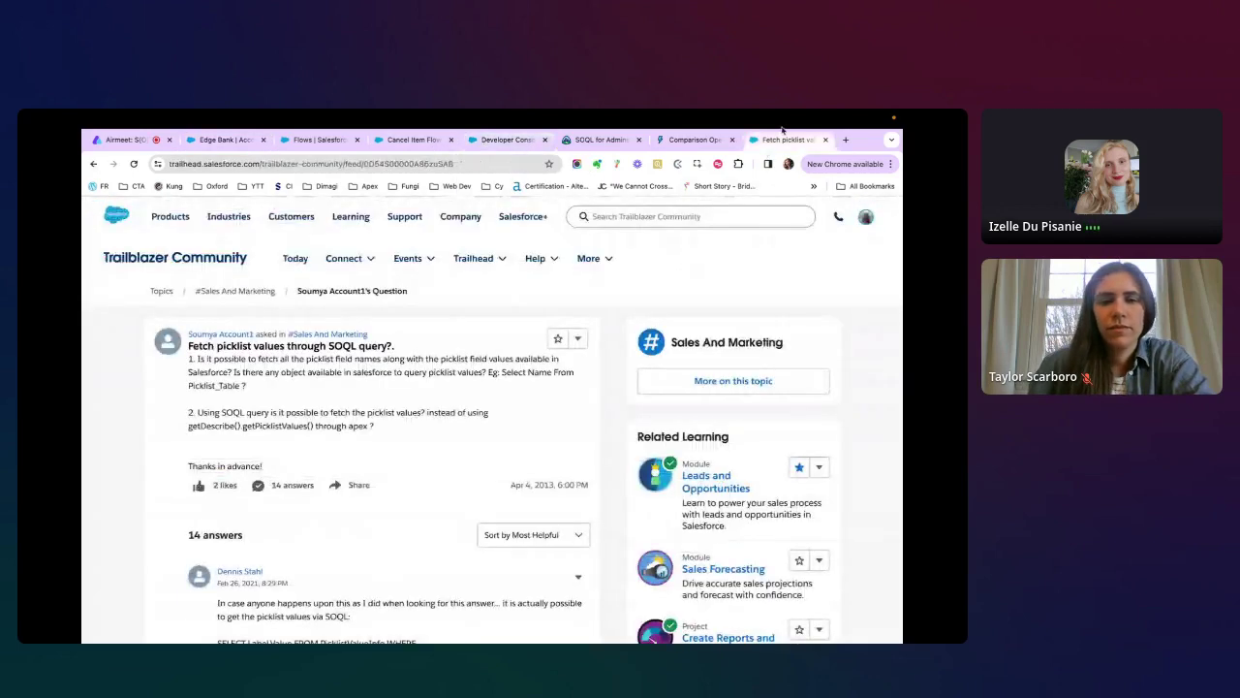
pyautogui.click(693, 139)
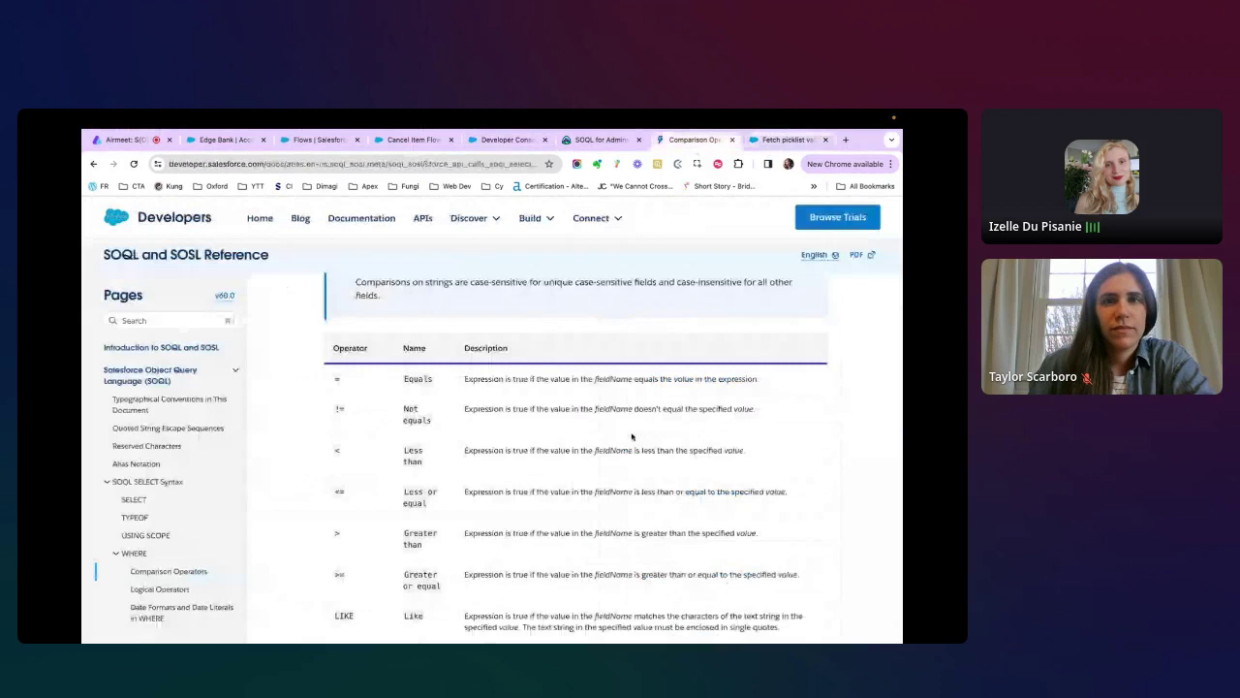
pyautogui.scroll(-1, 344, 559)
pyautogui.scroll(-1, 342, 559)
pyautogui.doubleClick(341, 513)
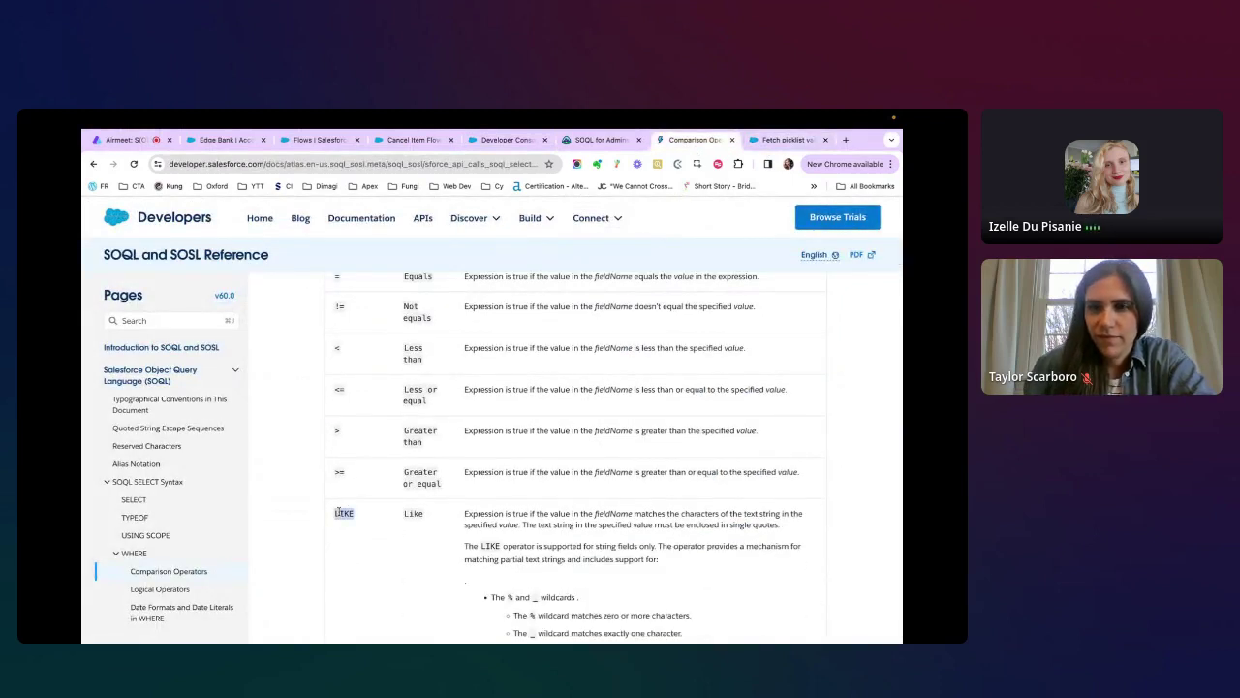
pyautogui.scroll(-1, 342, 513)
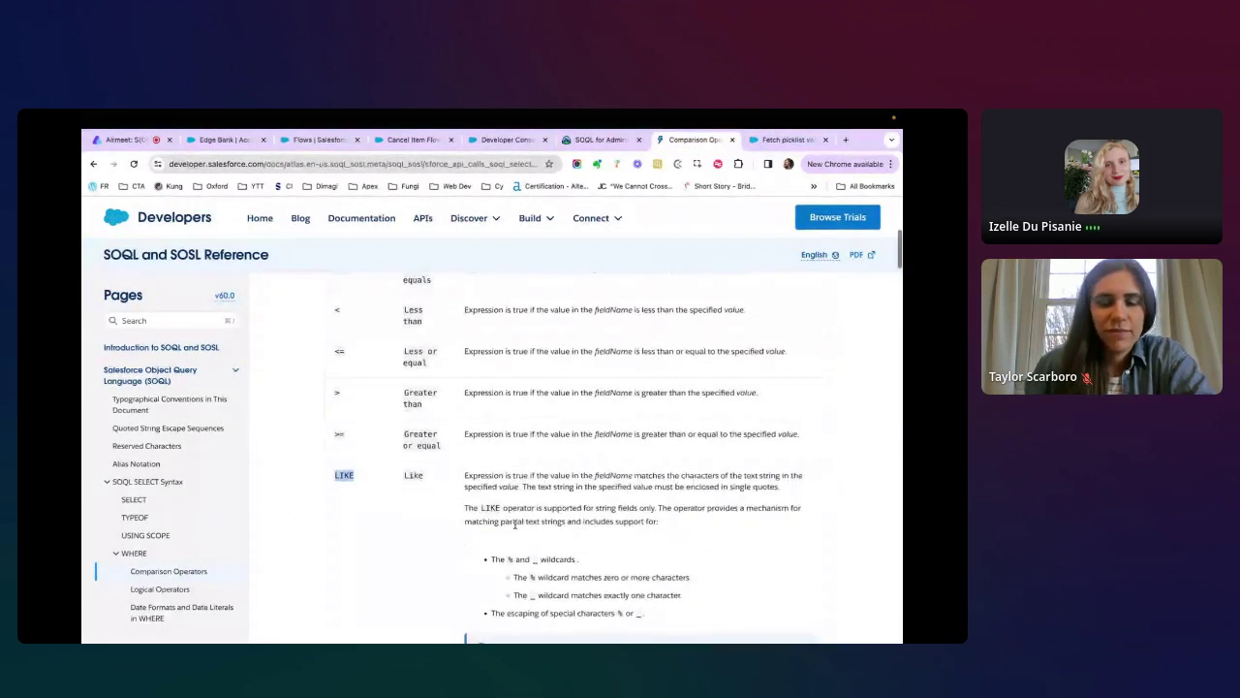
pyautogui.scroll(-1, 572, 538)
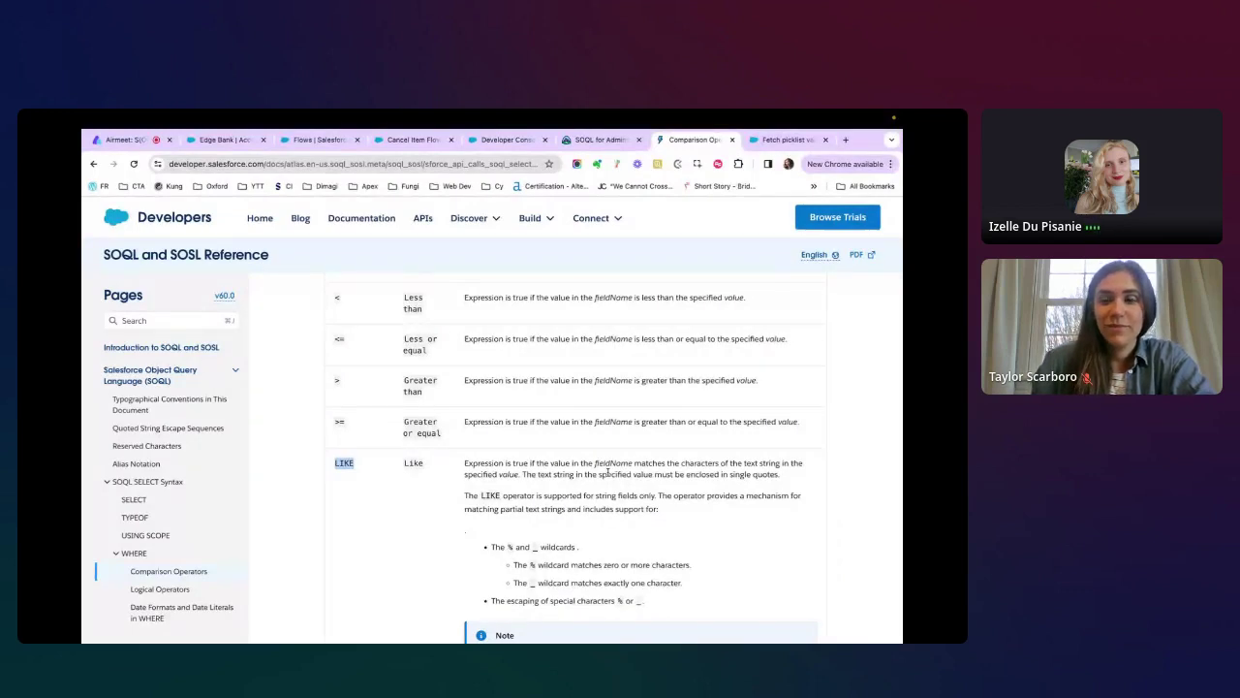
pyautogui.scroll(-2, 651, 522)
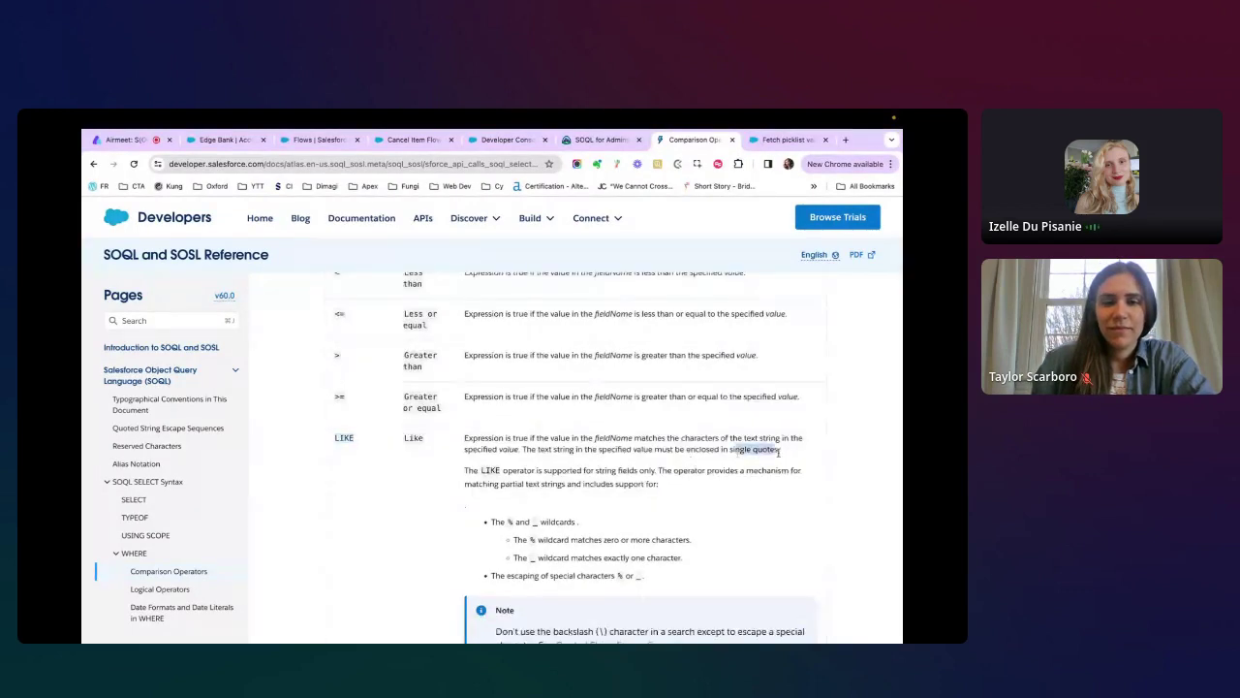
pyautogui.scroll(-1, 721, 516)
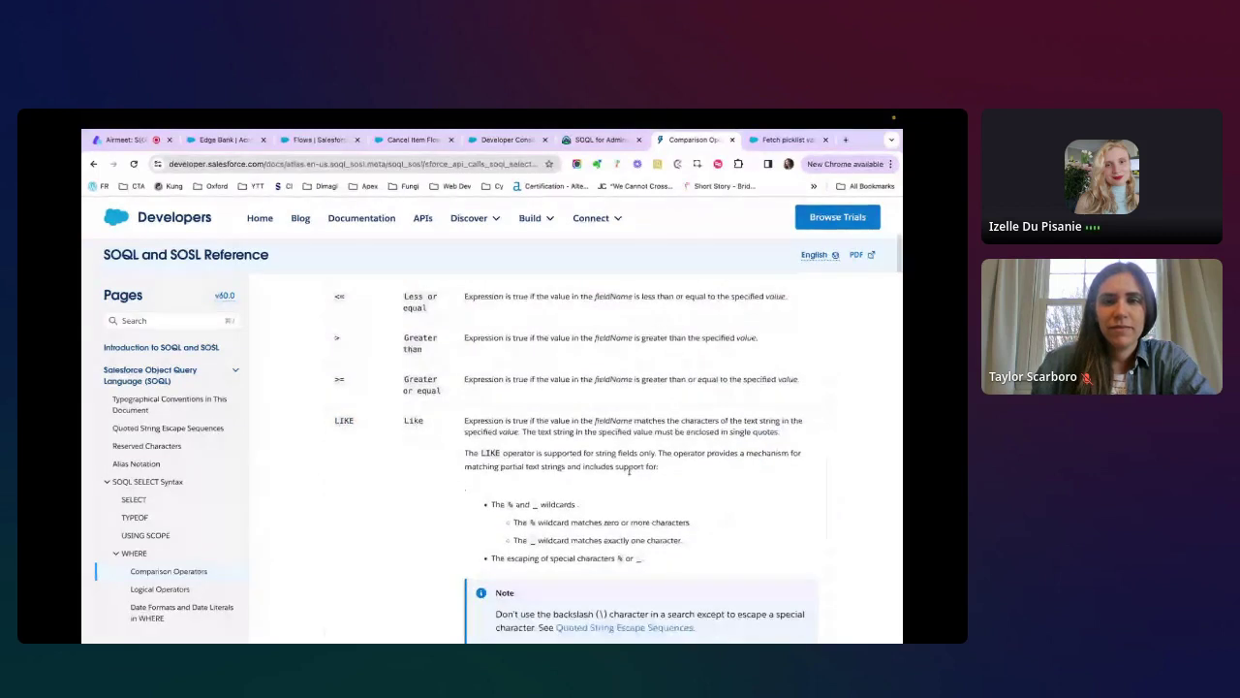
pyautogui.scroll(-1, 595, 435)
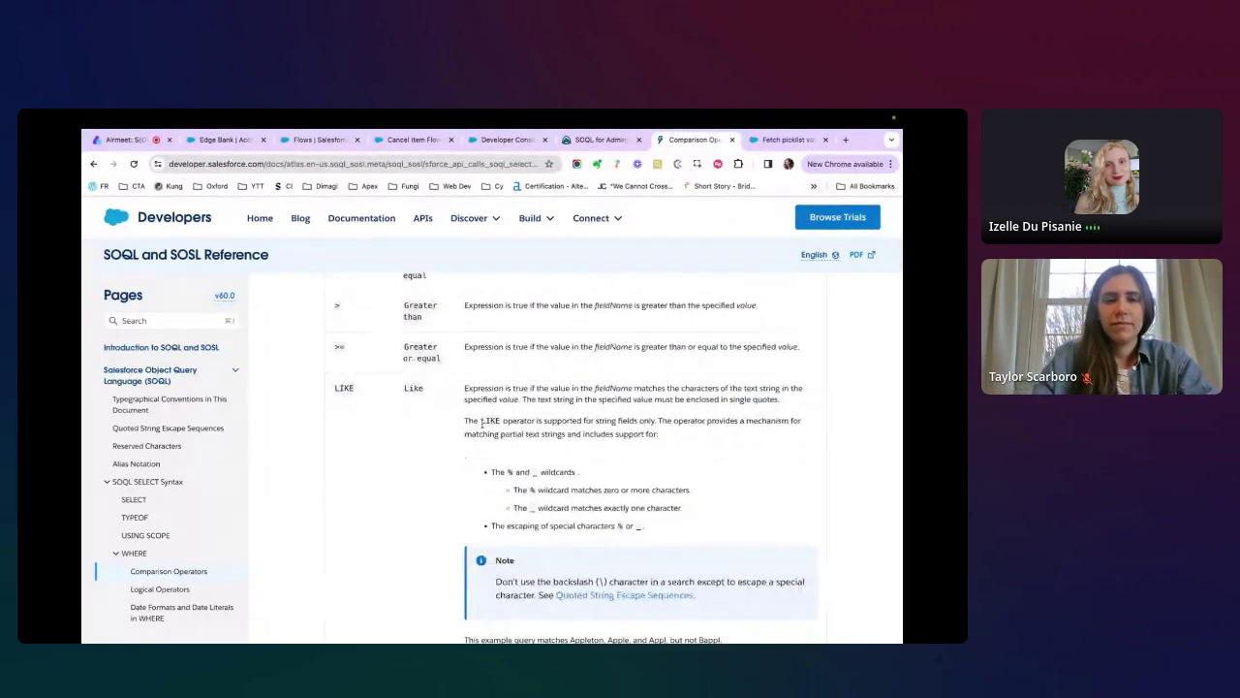
pyautogui.moveTo(595, 420); pyautogui.dragTo(658, 421)
pyautogui.scroll(-1, 692, 487)
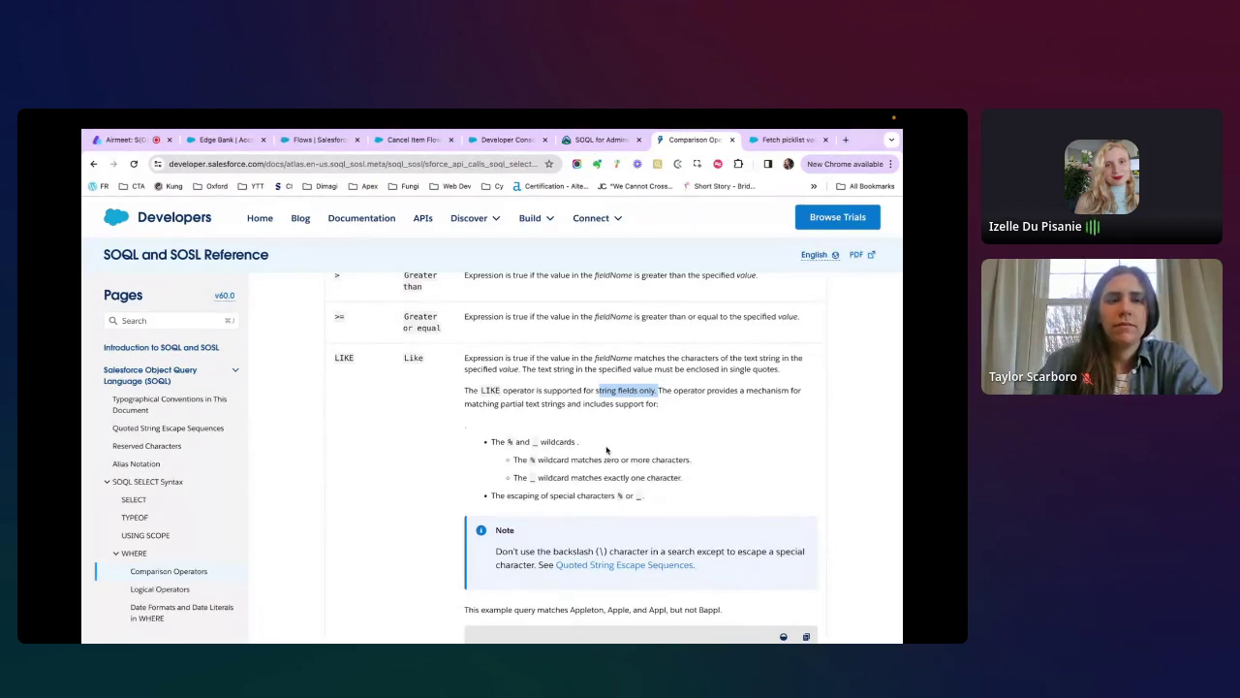
pyautogui.scroll(-1, 523, 446)
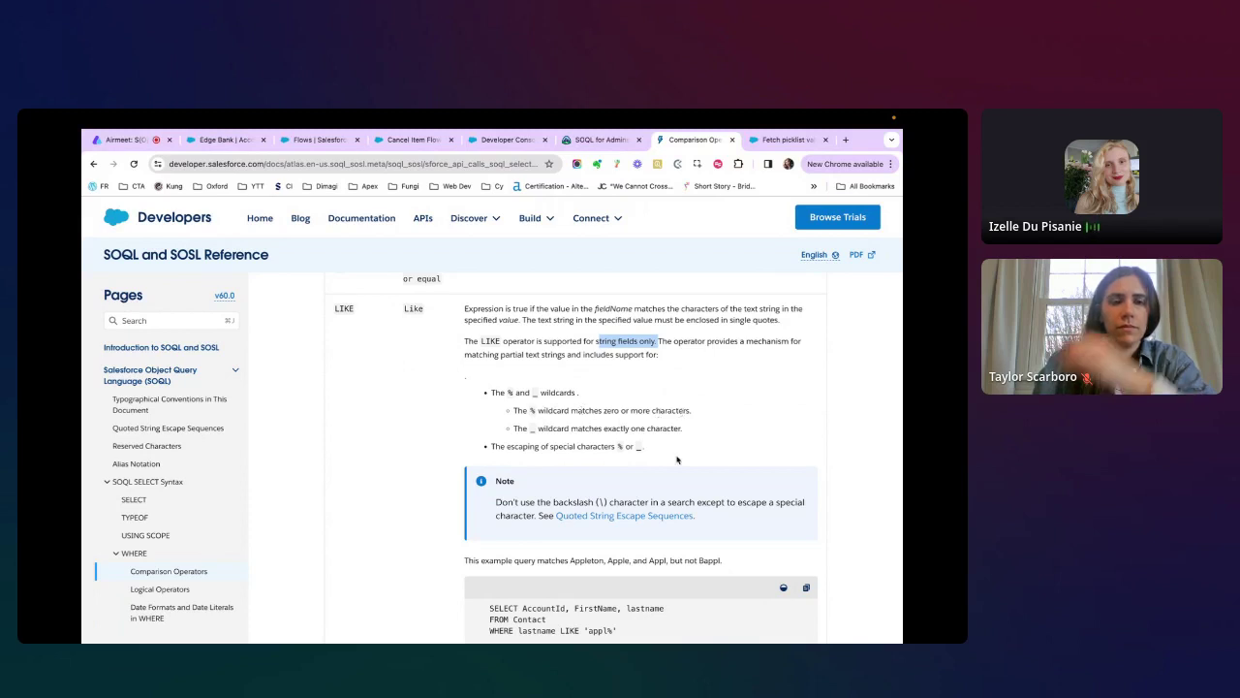
pyautogui.scroll(-1, 680, 416)
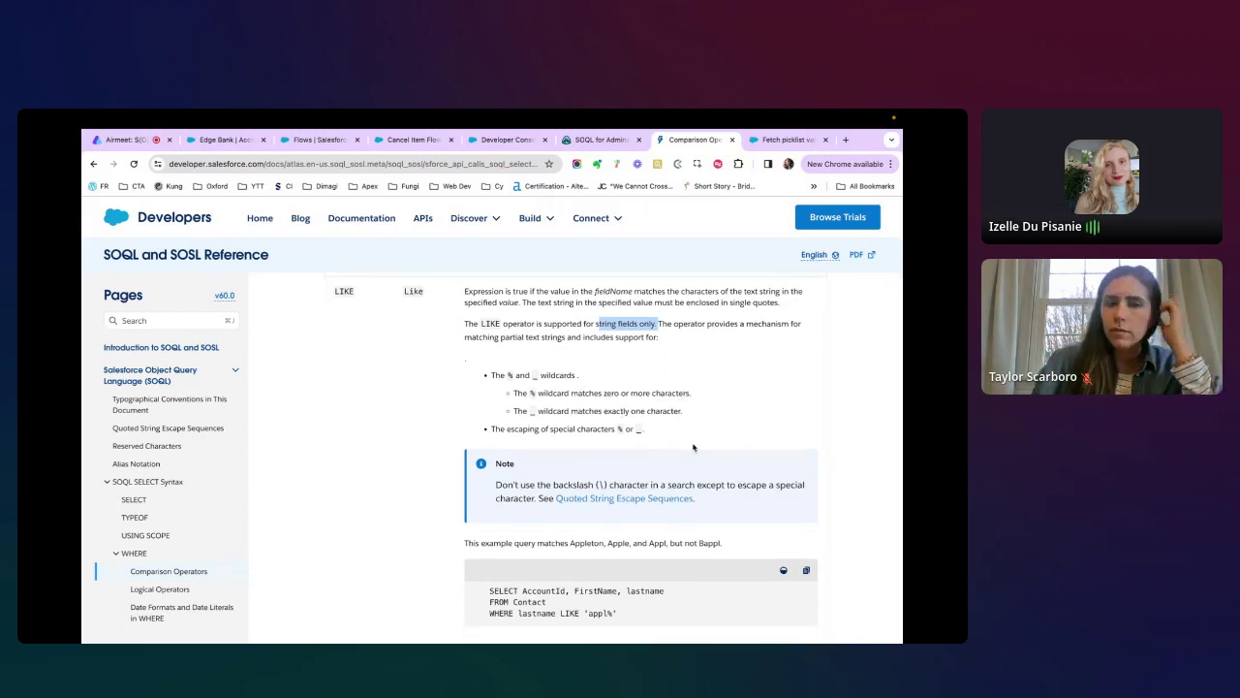
# Examine the LIKE example query with 'appl%' and its explanation of which last names match, including the Bappl exception.
pyautogui.scroll(-3, 693, 446)
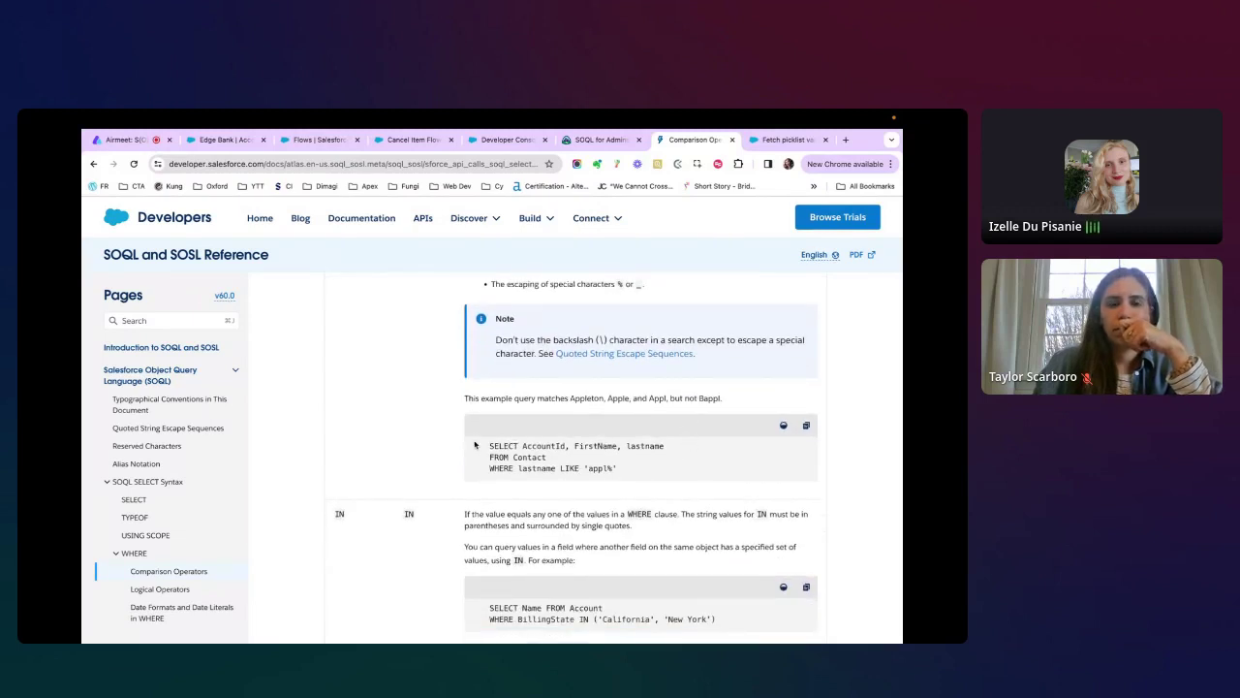
pyautogui.moveTo(474, 444); pyautogui.dragTo(637, 482)
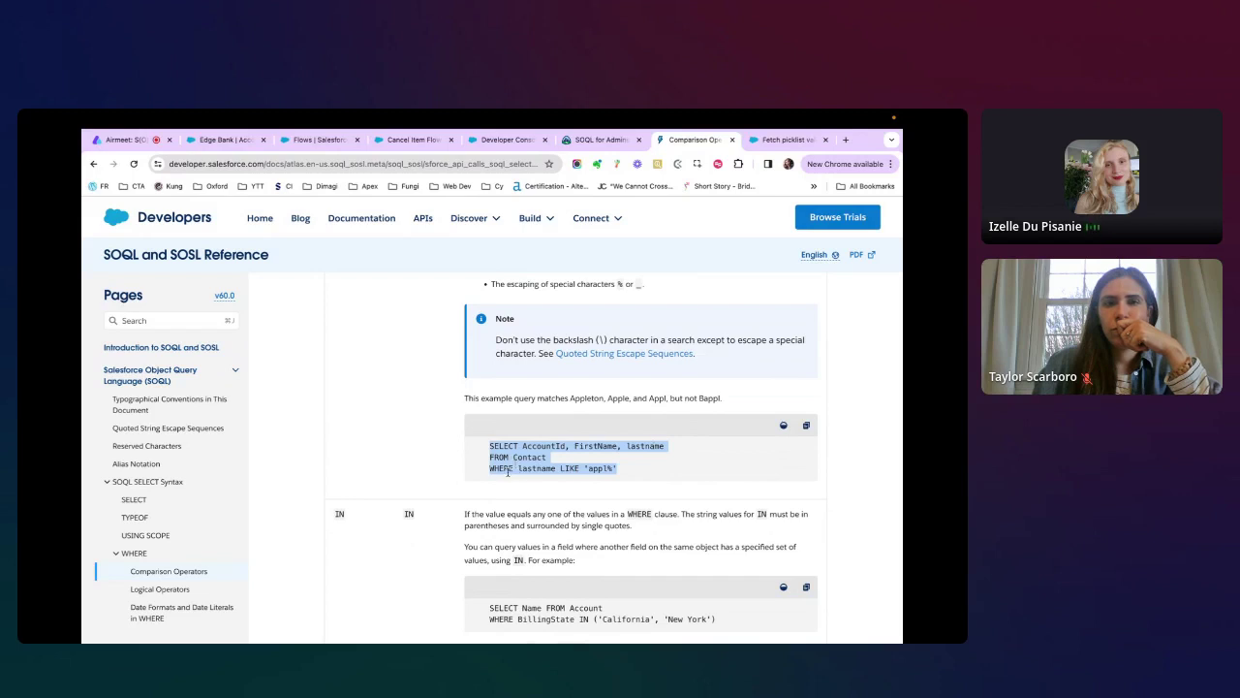
pyautogui.click(544, 468)
pyautogui.moveTo(568, 469); pyautogui.dragTo(619, 472)
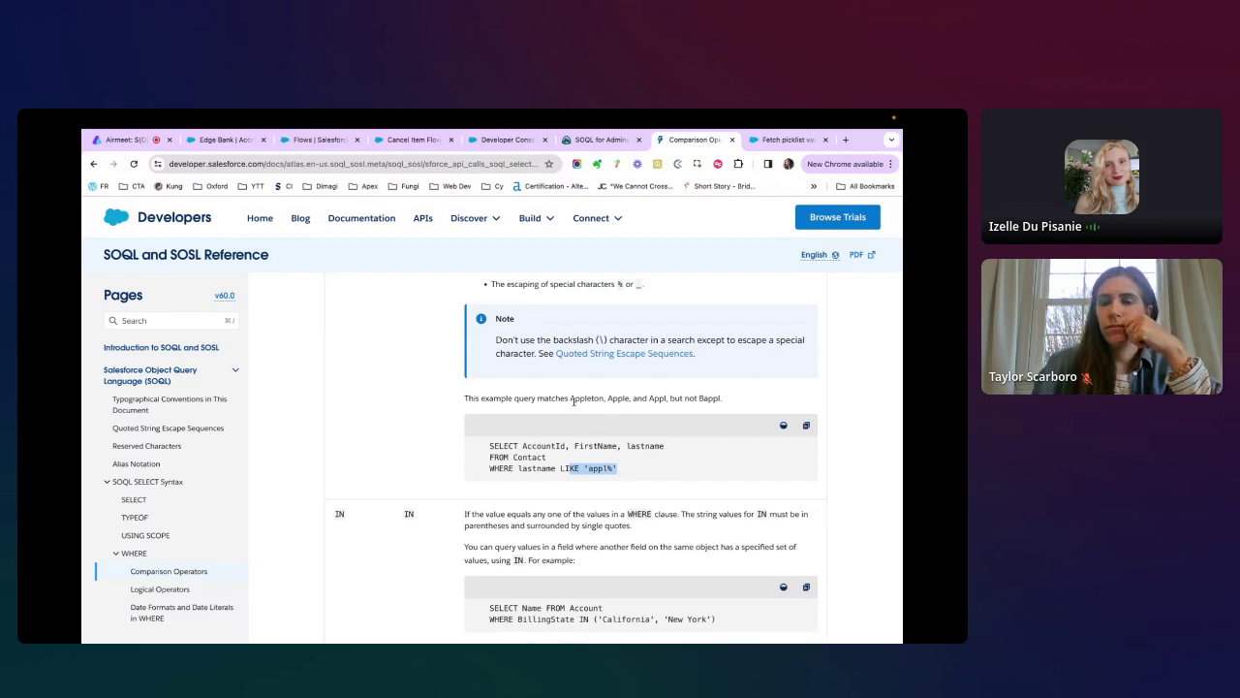
pyautogui.moveTo(570, 398); pyautogui.dragTo(729, 405)
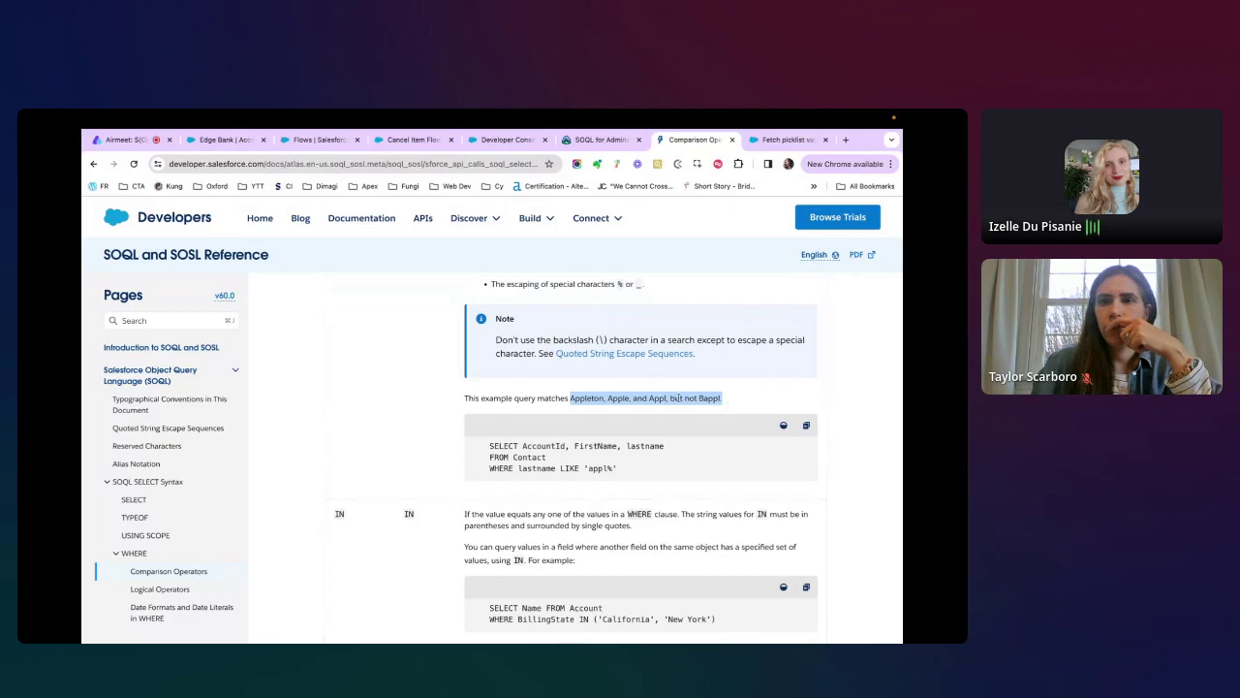
pyautogui.click(718, 399)
pyautogui.doubleClick(715, 399)
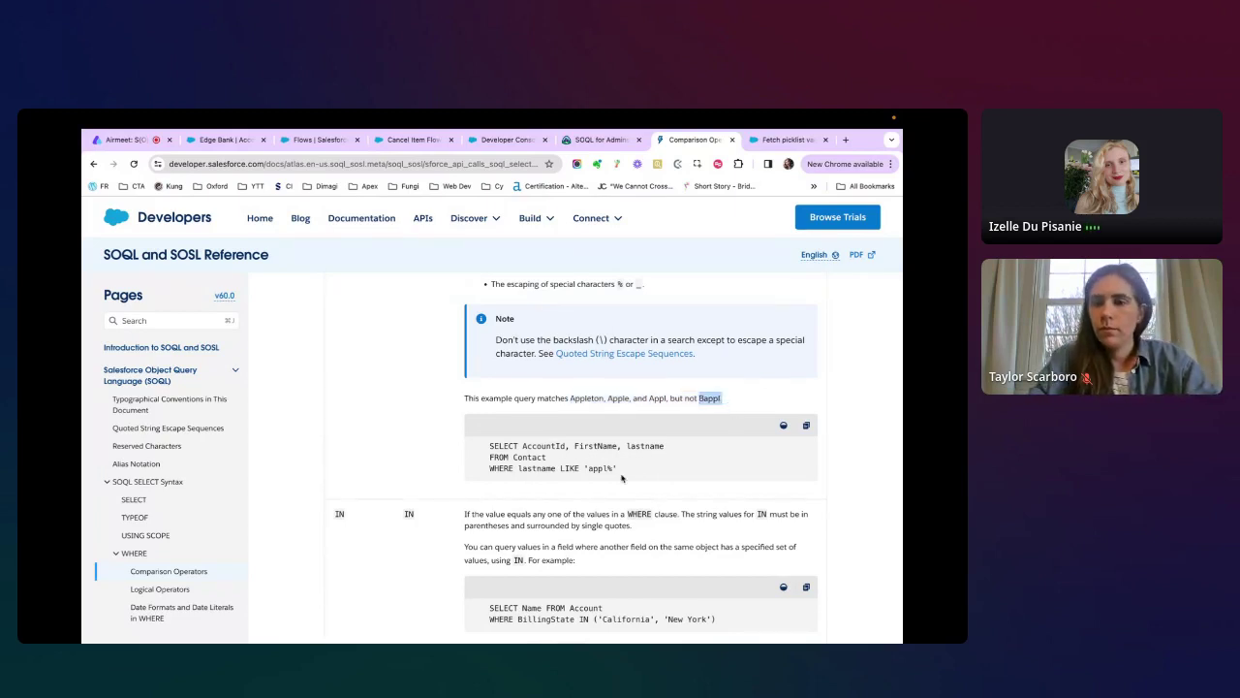
pyautogui.click(611, 467)
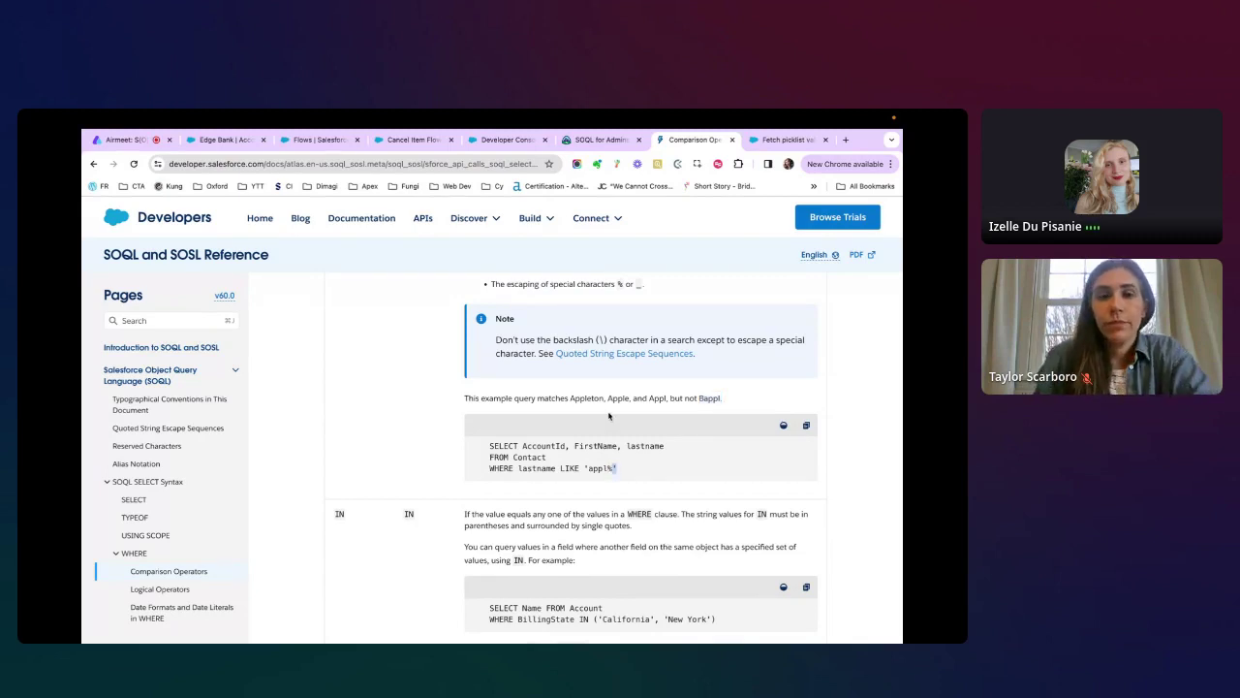
pyautogui.scroll(3, 595, 377)
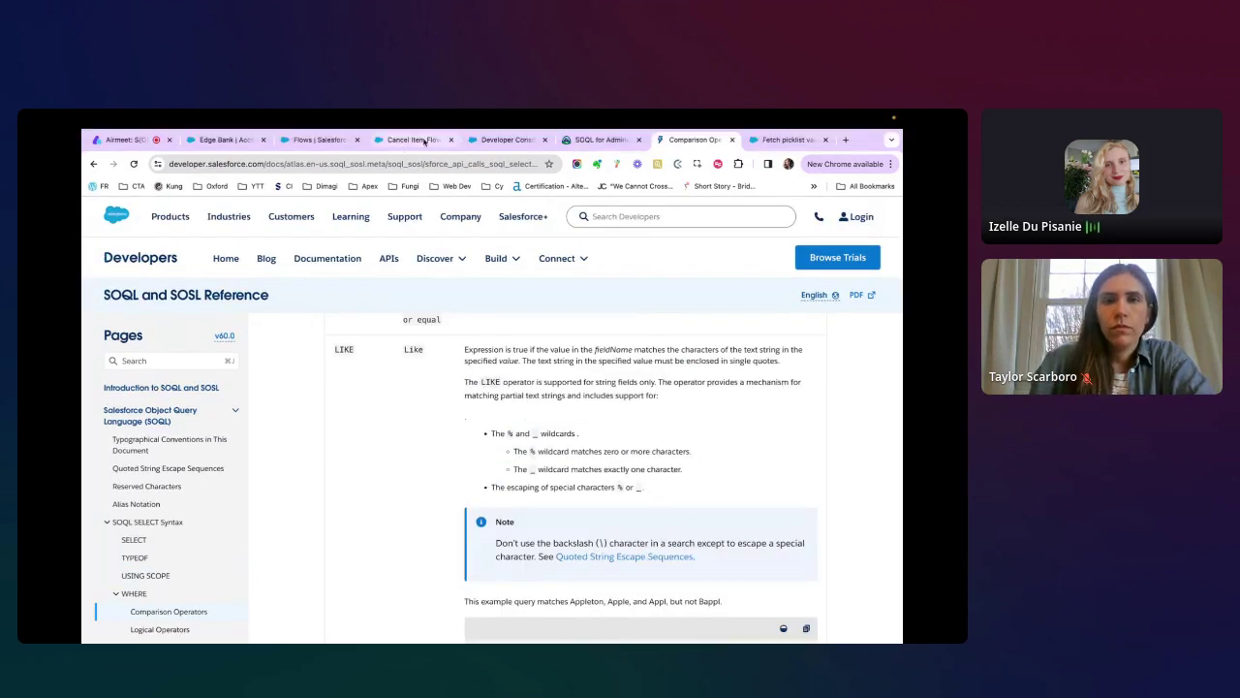
# Return to the Developer Console and shorten the Name filter value in the Account query to 'Edge'.
pyautogui.click(319, 139)
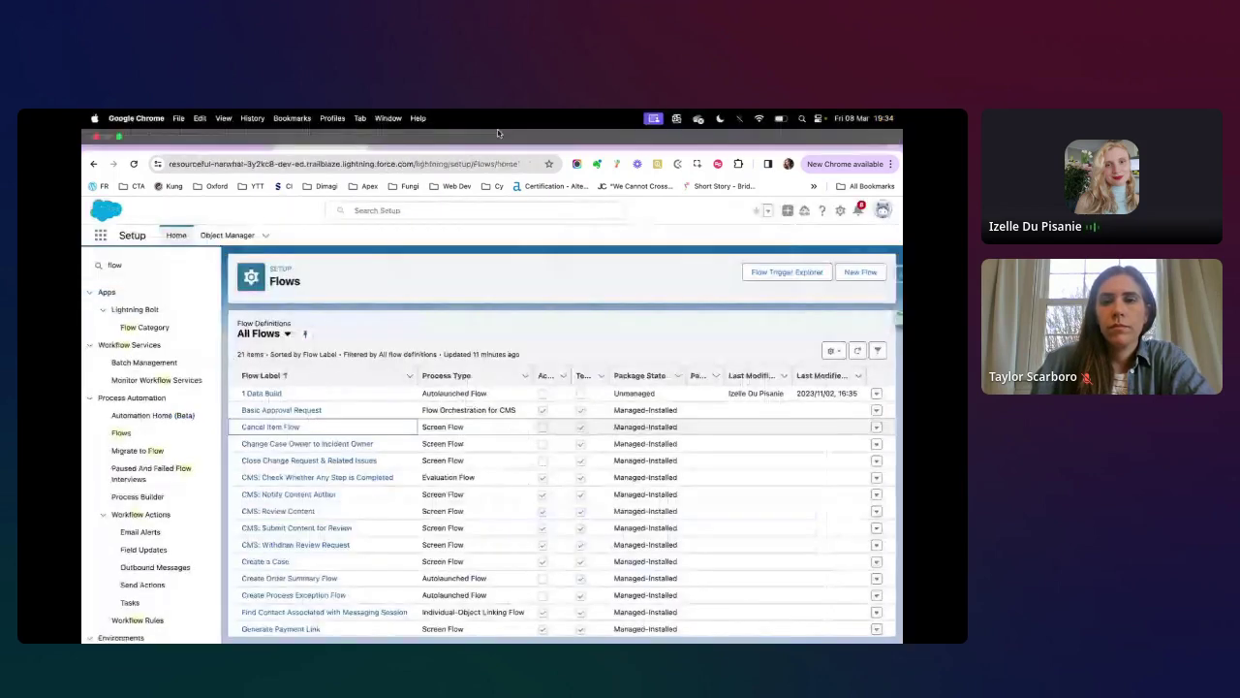
pyautogui.click(506, 141)
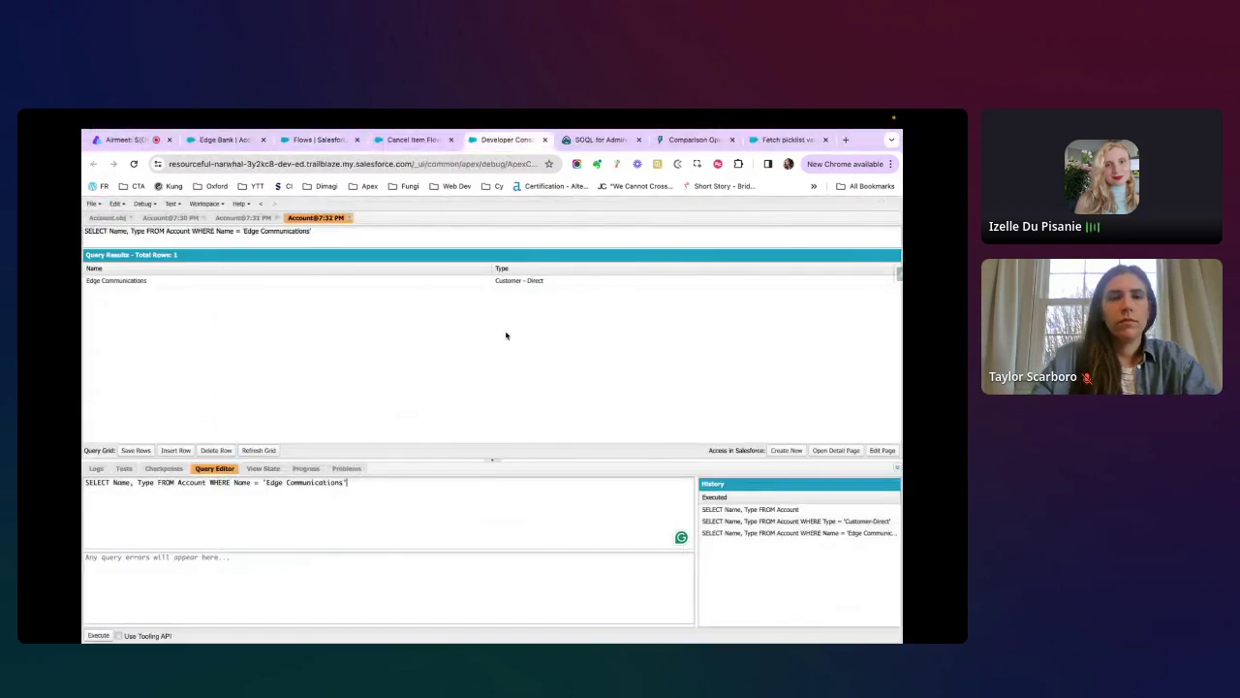
pyautogui.click(345, 510)
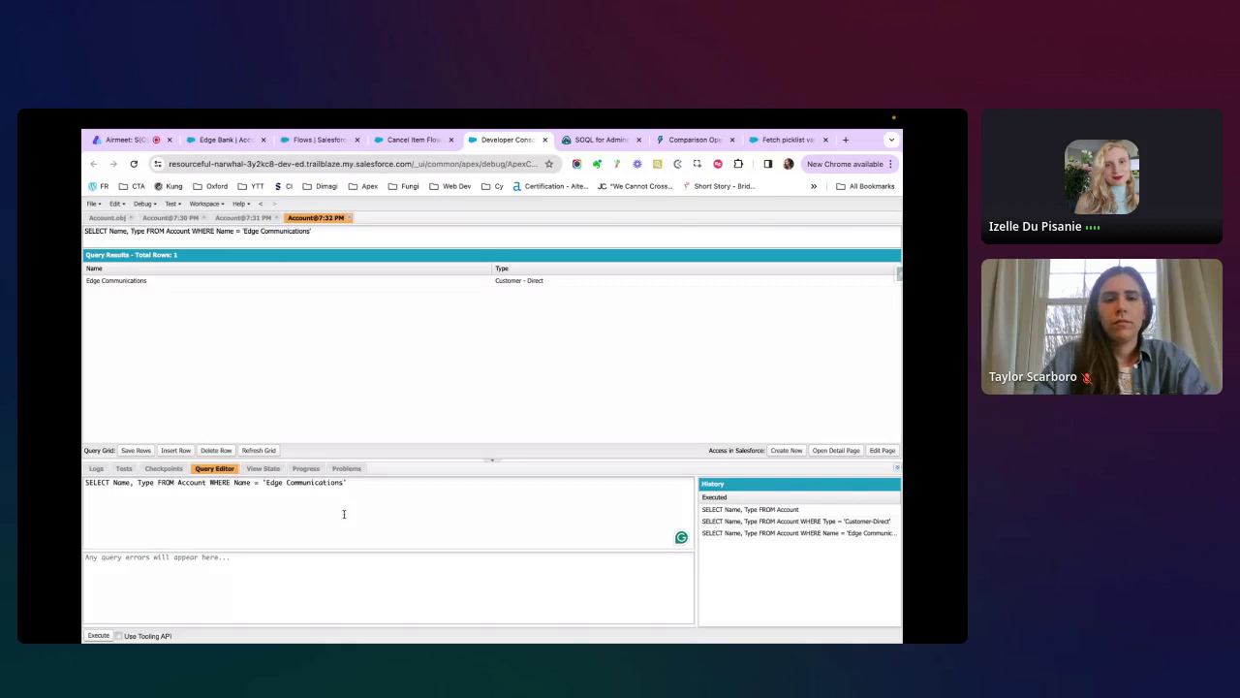
pyautogui.press('BackSpace')
pyautogui.press('BackSpace')
pyautogui.press('BackSpace')
pyautogui.press('BackSpace')
pyautogui.press('BackSpace')
pyautogui.press('BackSpace')
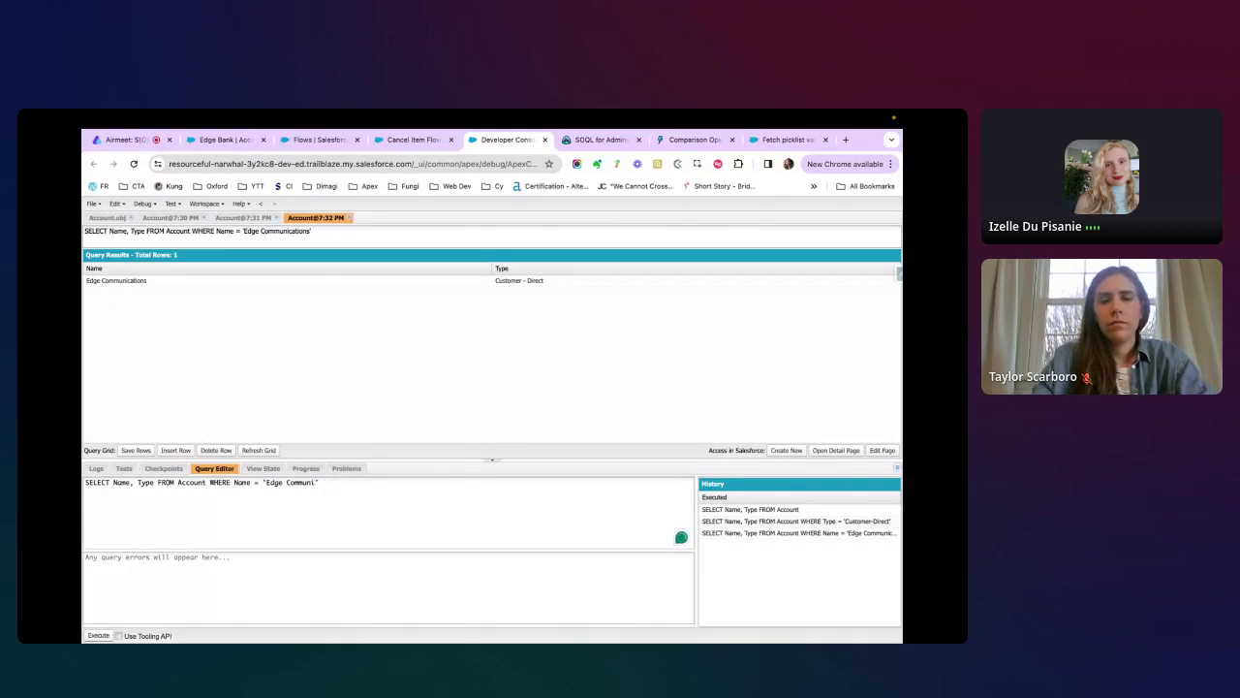
pyautogui.press('BackSpace')
pyautogui.press('BackSpace')
pyautogui.press('BackSpace')
pyautogui.press('BackSpace')
pyautogui.press('BackSpace')
pyautogui.press('BackSpace')
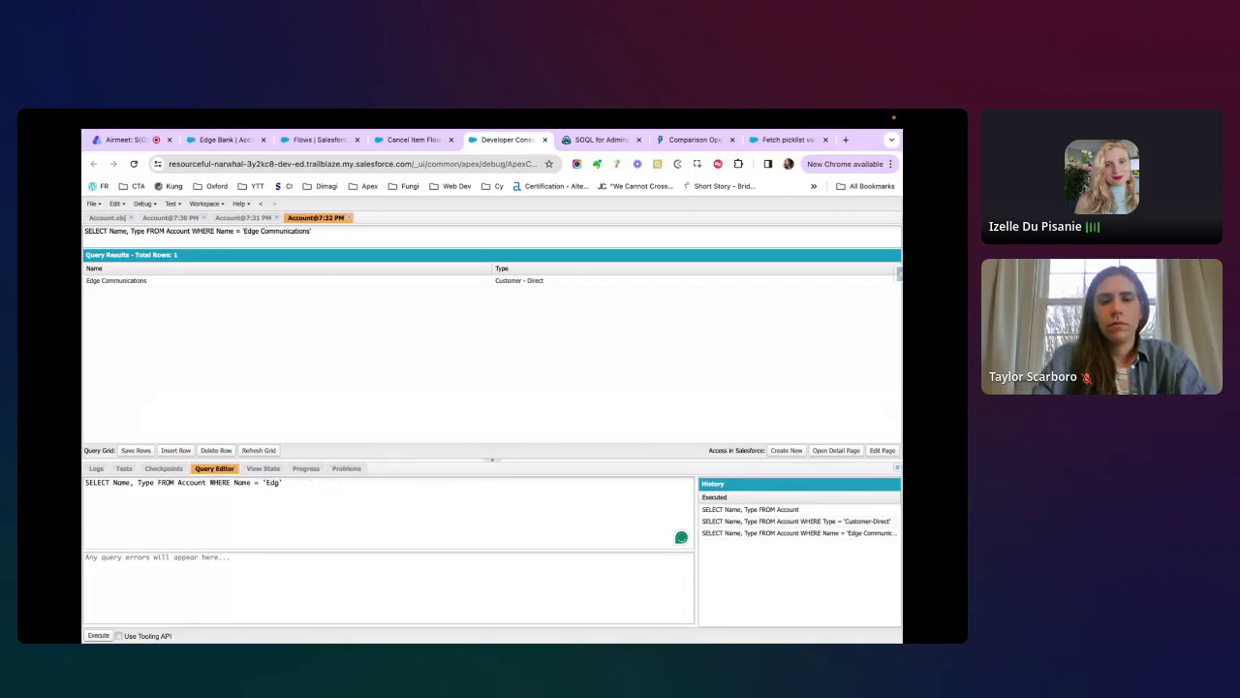
# Replace the equals operator in the Name filter with LIKE and execute the query.
pyautogui.click(256, 484)
pyautogui.press('BackSpace')
pyautogui.press('BackSpace')
pyautogui.write('LIKE')
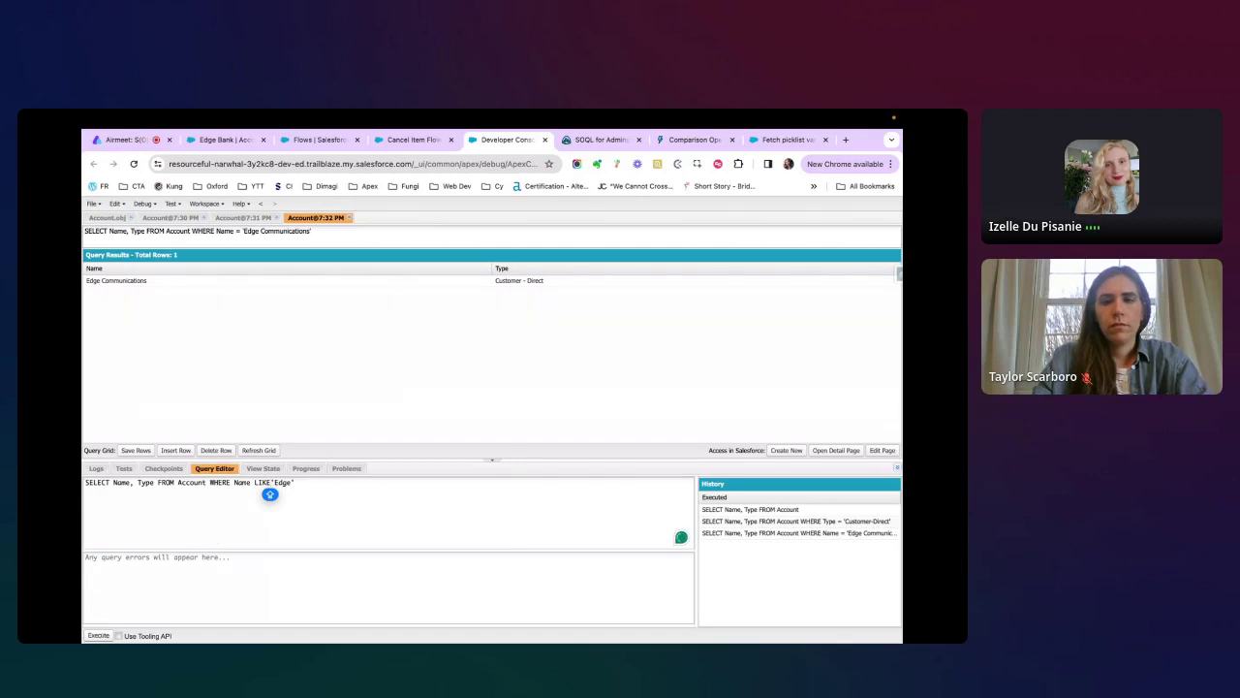
pyautogui.click(89, 636)
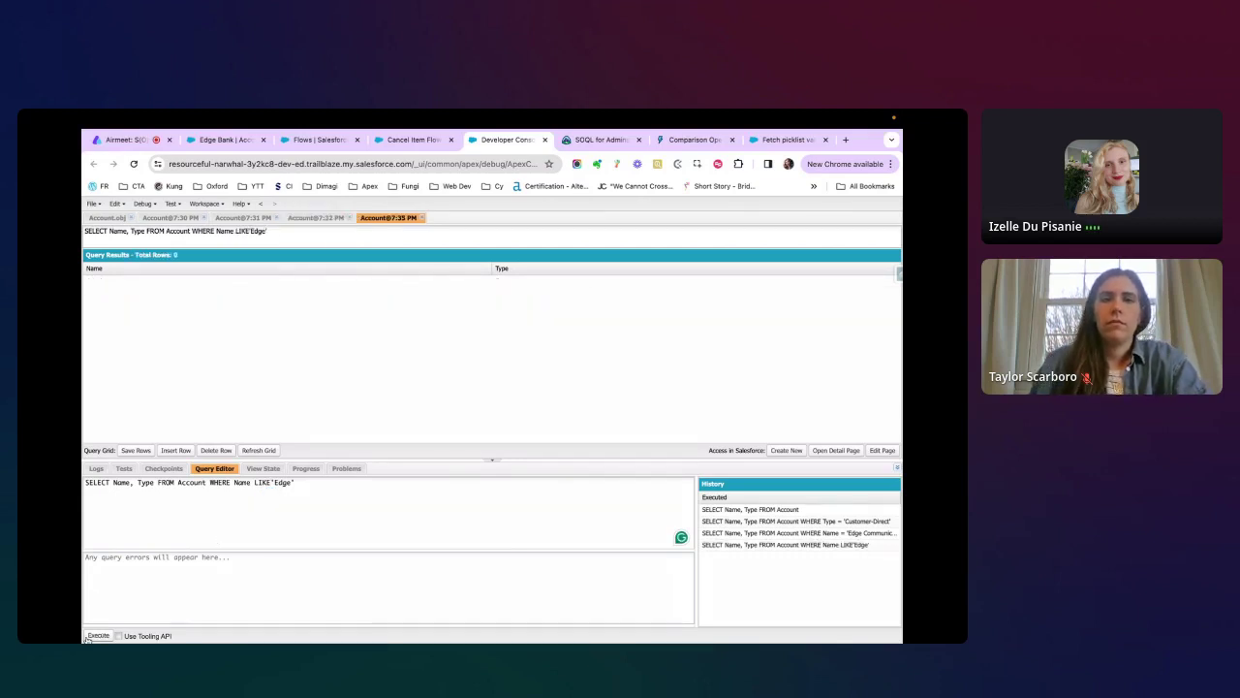
# Change the filter to WHERE Name LIKE 'edge communications' with a space after LIKE, and execute the query.
pyautogui.click(272, 483)
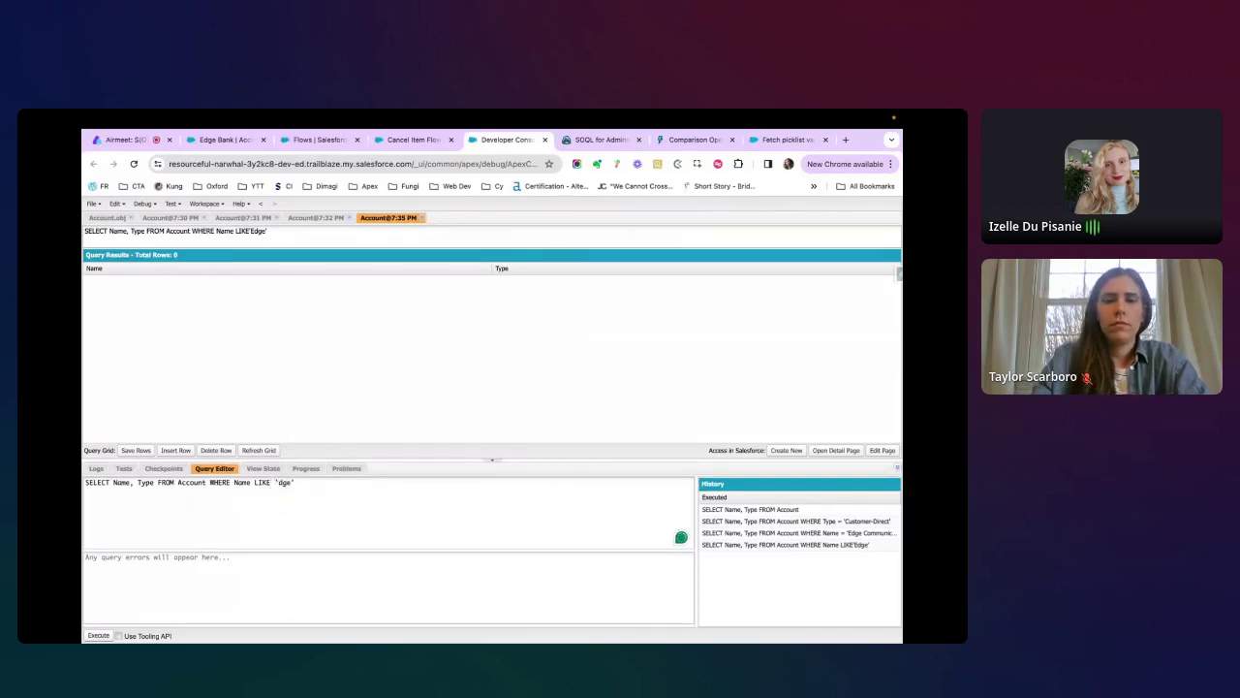
pyautogui.click(292, 482)
pyautogui.write('%')
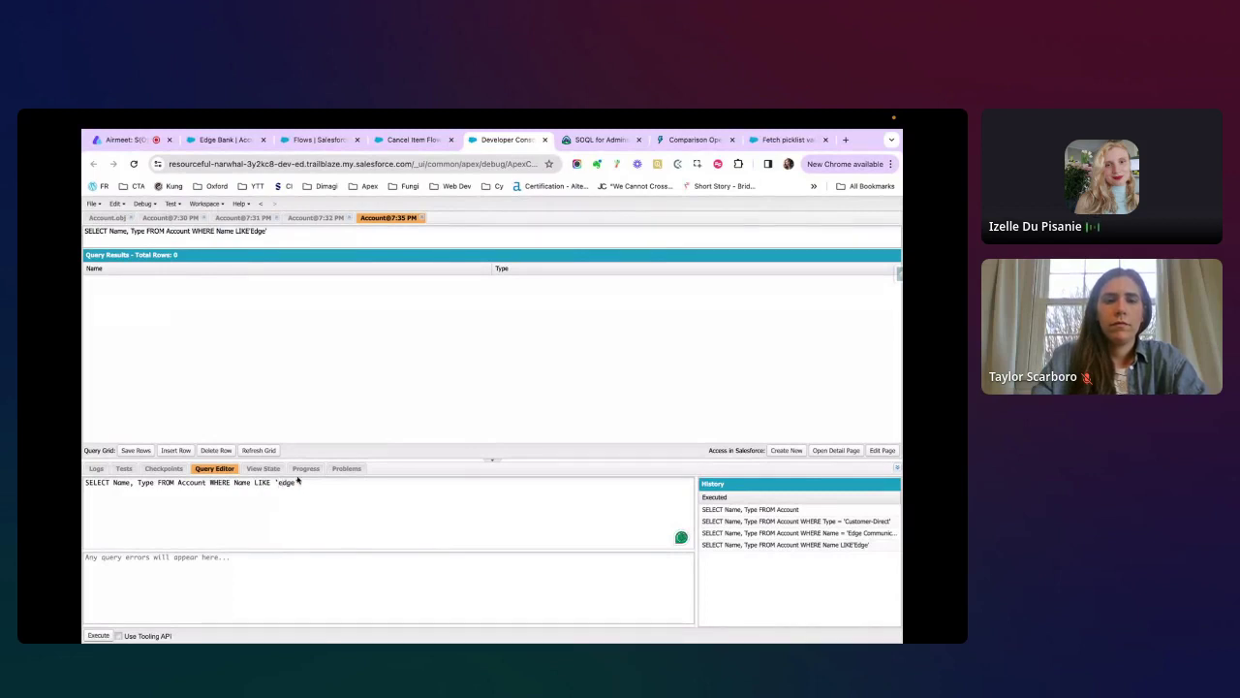
pyautogui.write(' communicatio')
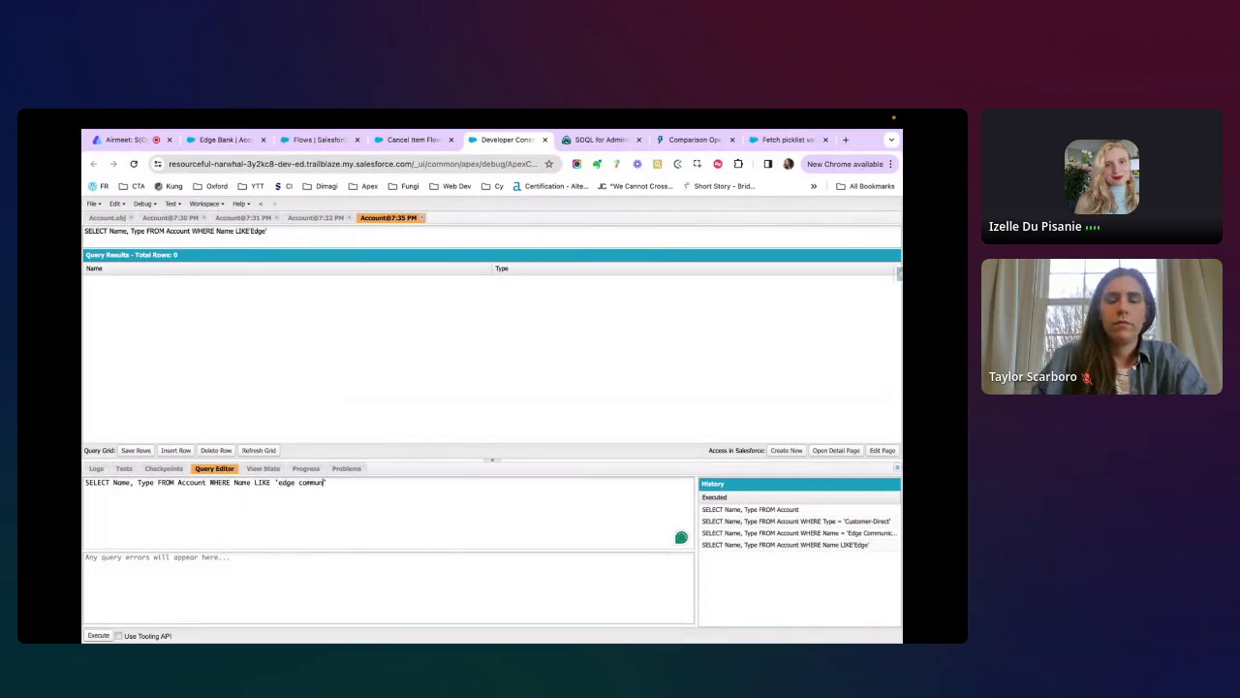
pyautogui.write('ns')
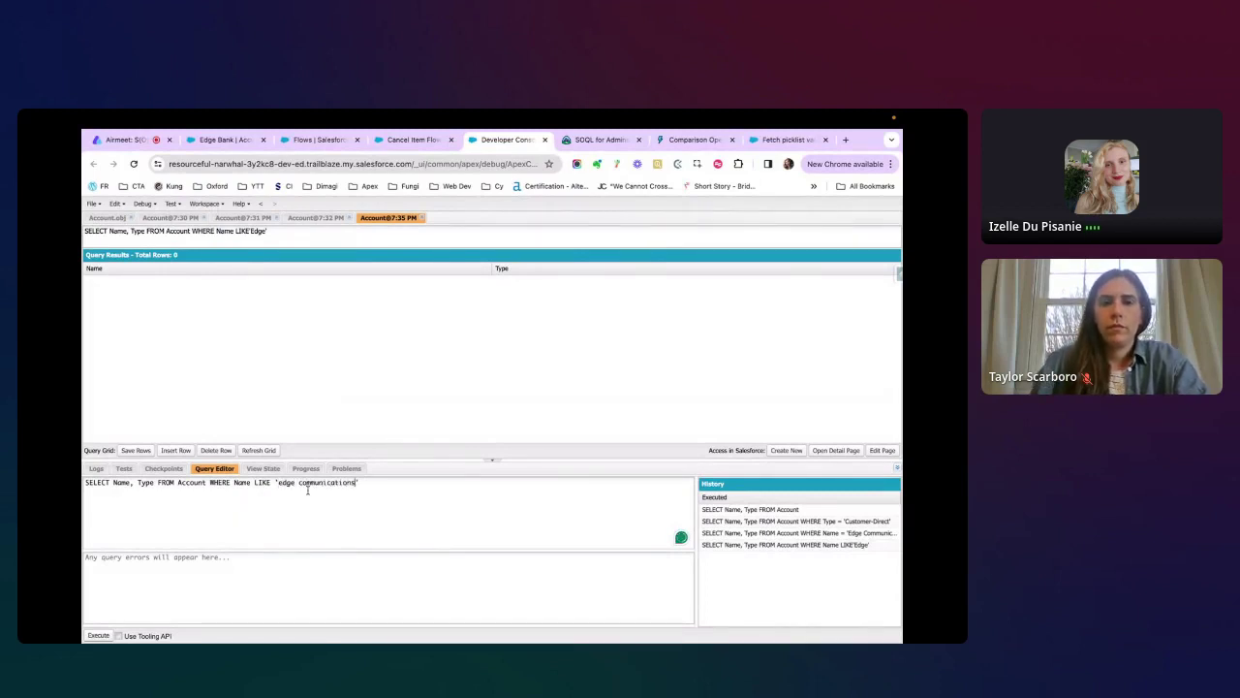
pyautogui.click(98, 634)
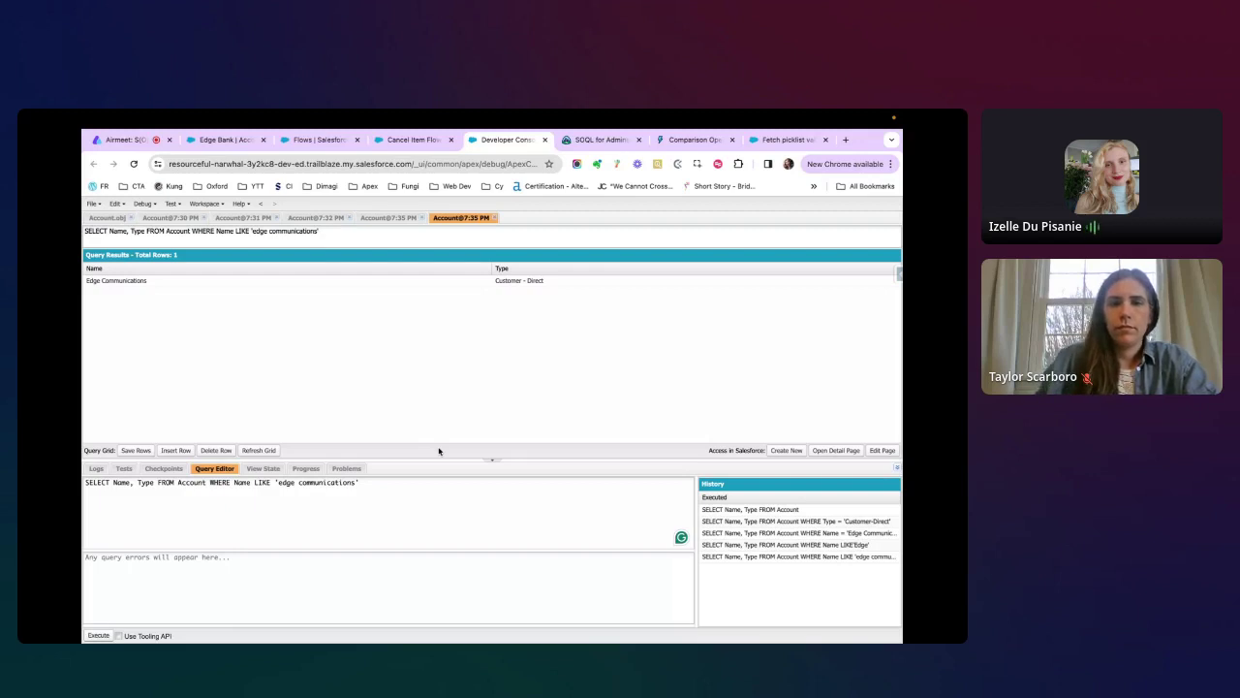
# Review the LIKE wildcards in the Comparison Operators reference and return to the Developer Console.
pyautogui.click(772, 142)
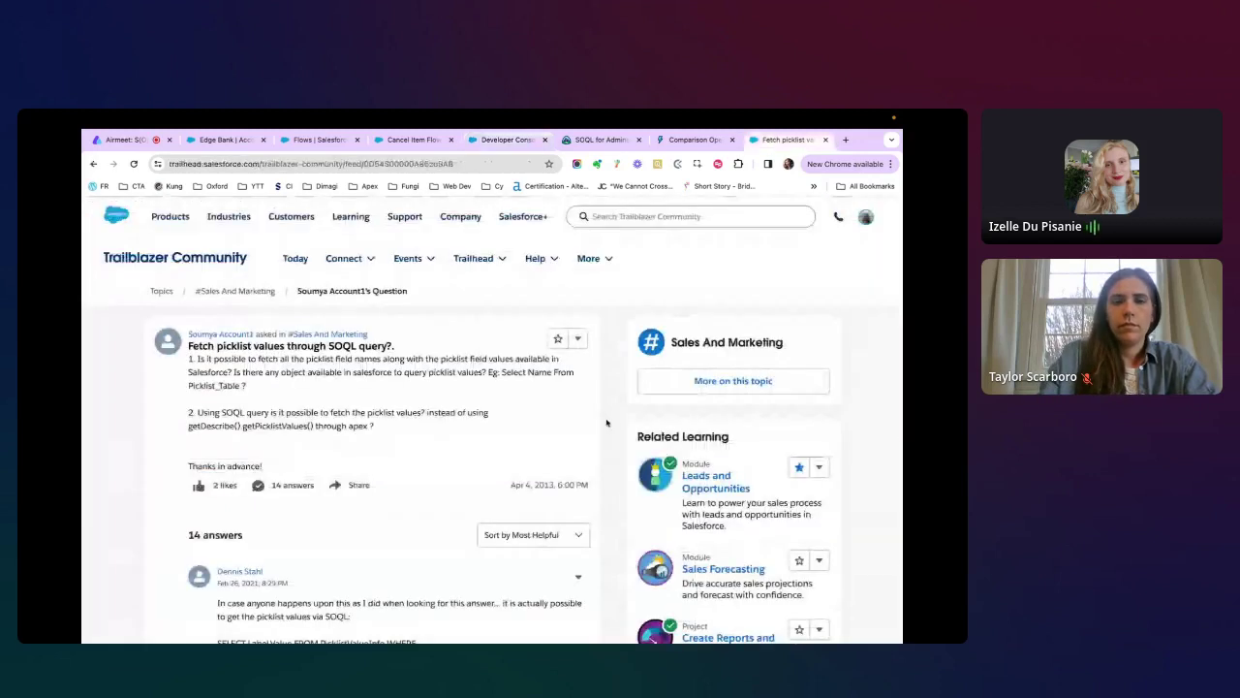
pyautogui.hotkey('ctrl', 'shift', 'Tab')
pyautogui.scroll(1, 559, 472)
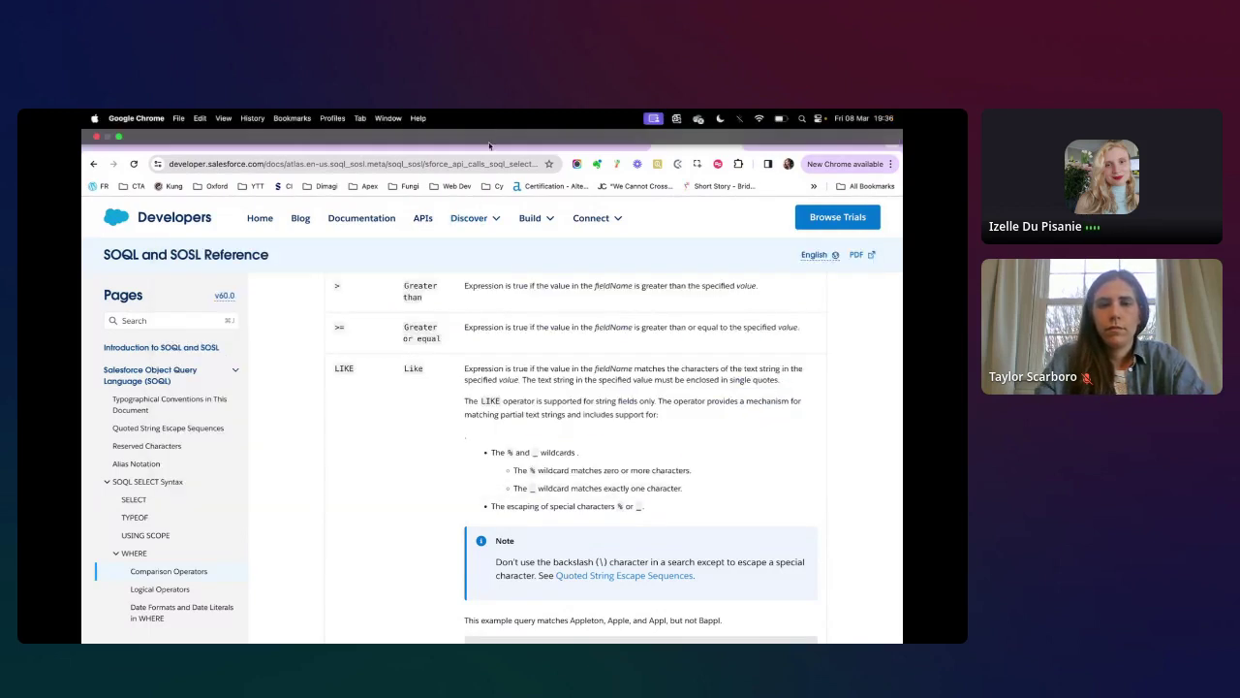
pyautogui.click(504, 139)
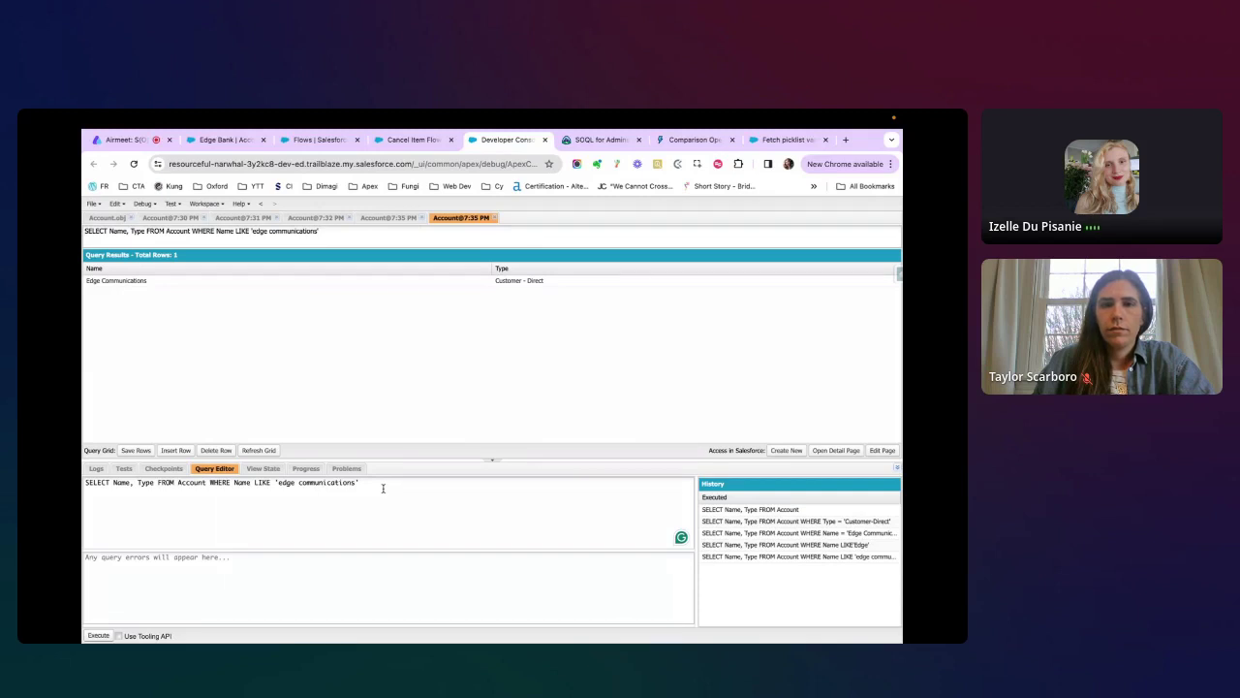
# Try executing the query with an asterisk before communications in the LIKE value, and remove the asterisk again.
pyautogui.click(300, 484)
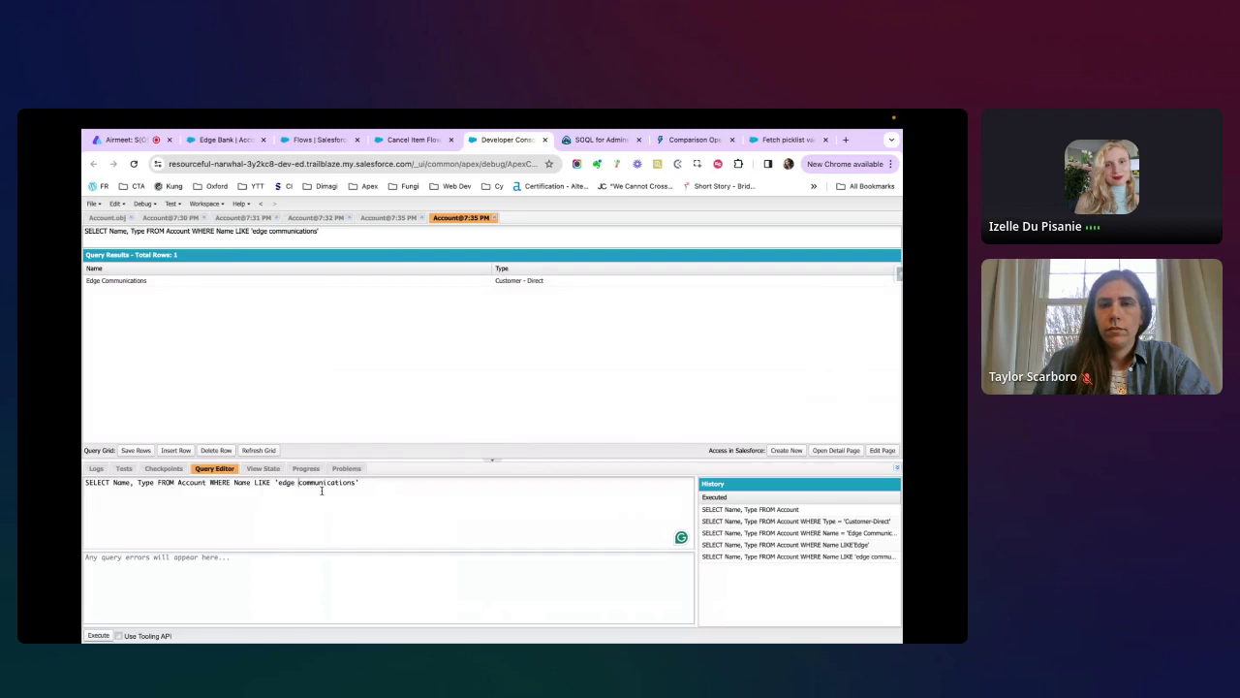
pyautogui.write('*')
pyautogui.click(98, 636)
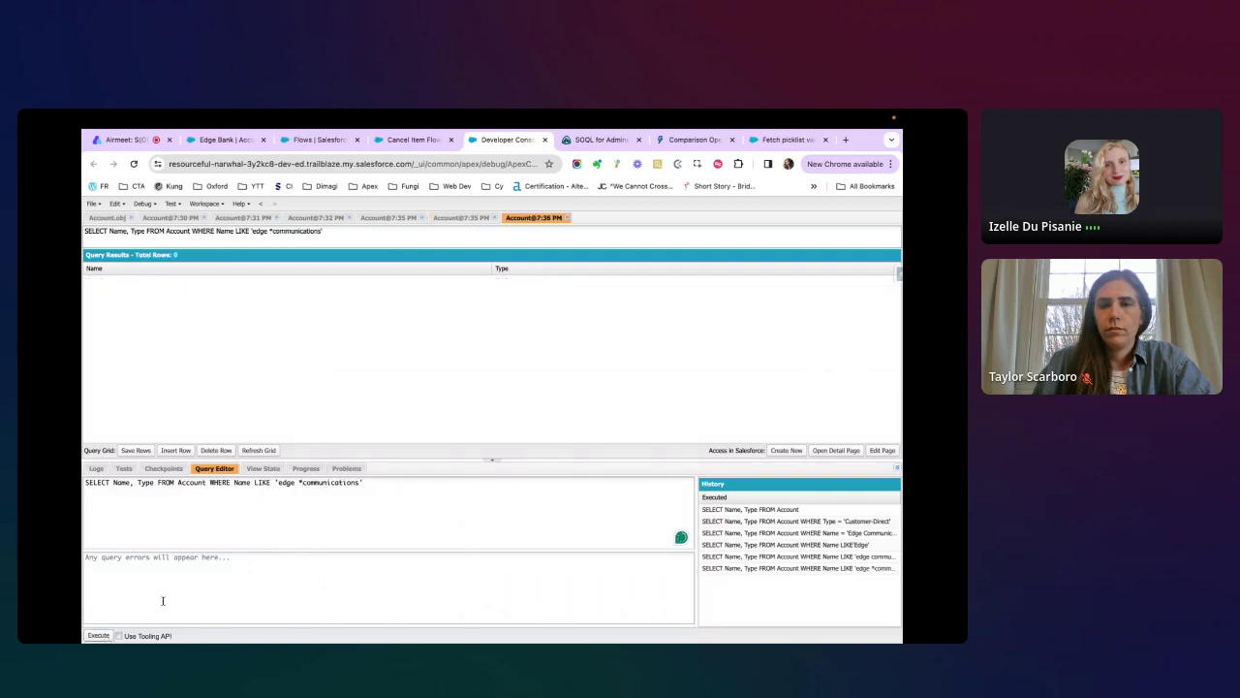
pyautogui.click(303, 483)
pyautogui.press('BackSpace')
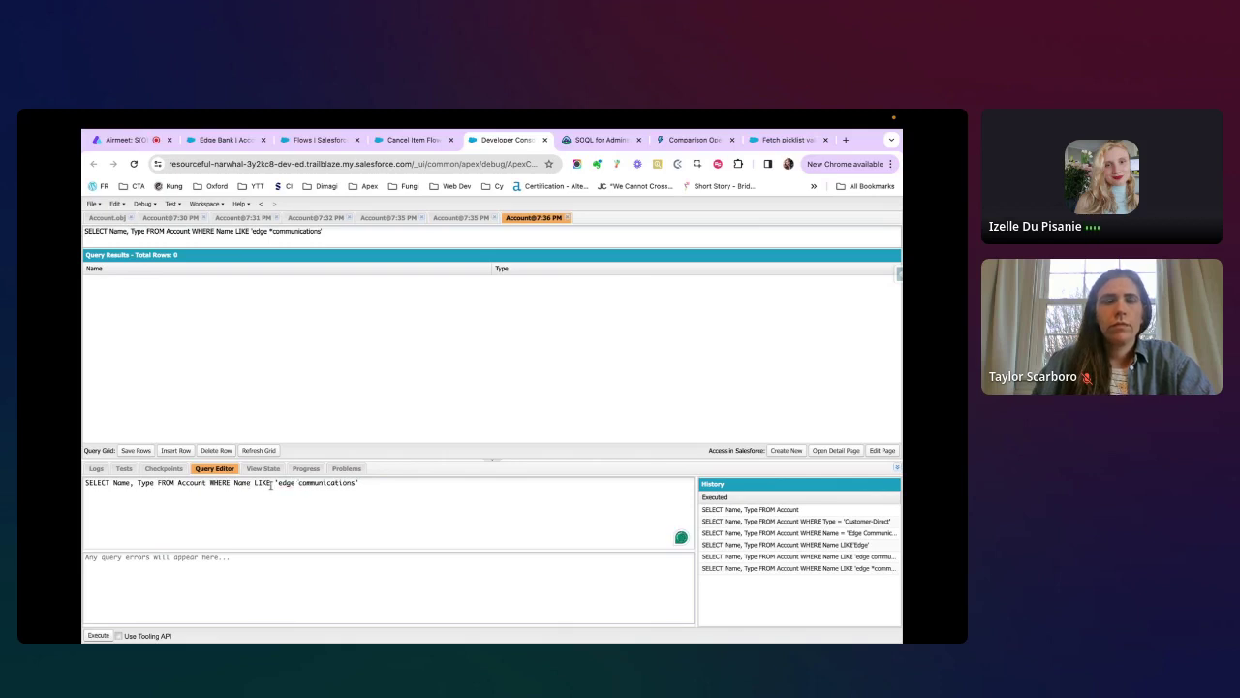
# Replace LIKE with the equals operator so the filter reads Name = 'edge communications', and execute the query.
pyautogui.moveTo(279, 483); pyautogui.dragTo(355, 483)
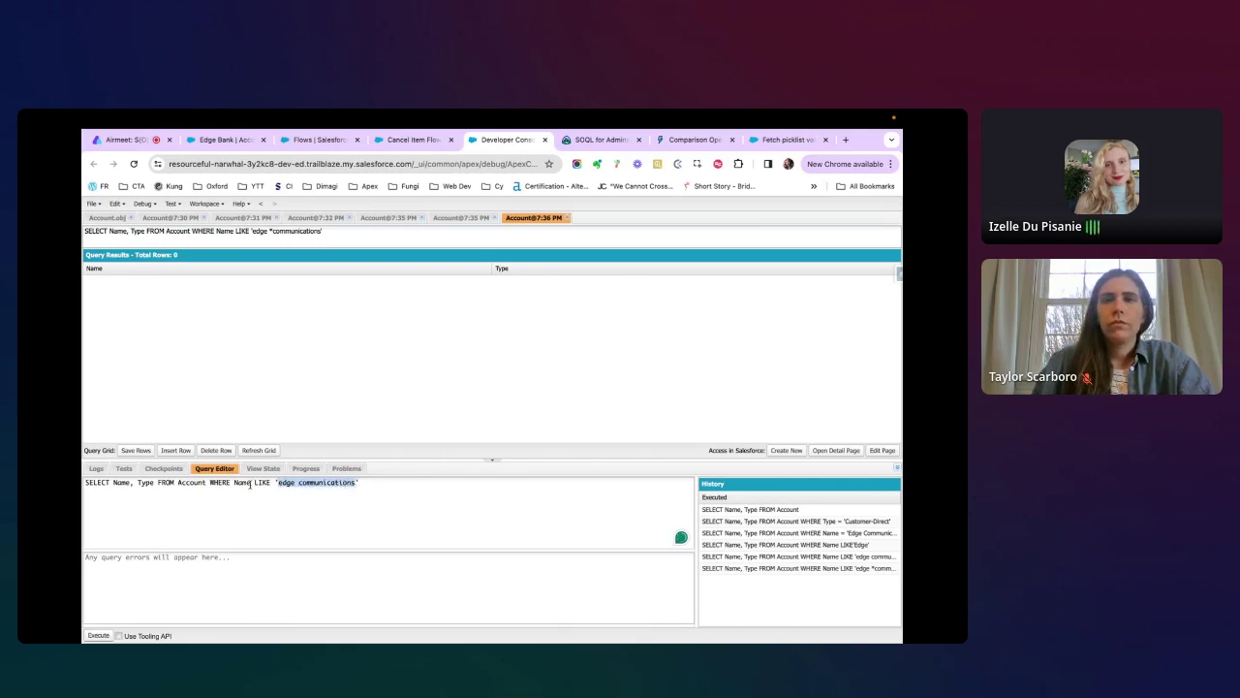
pyautogui.doubleClick(264, 484)
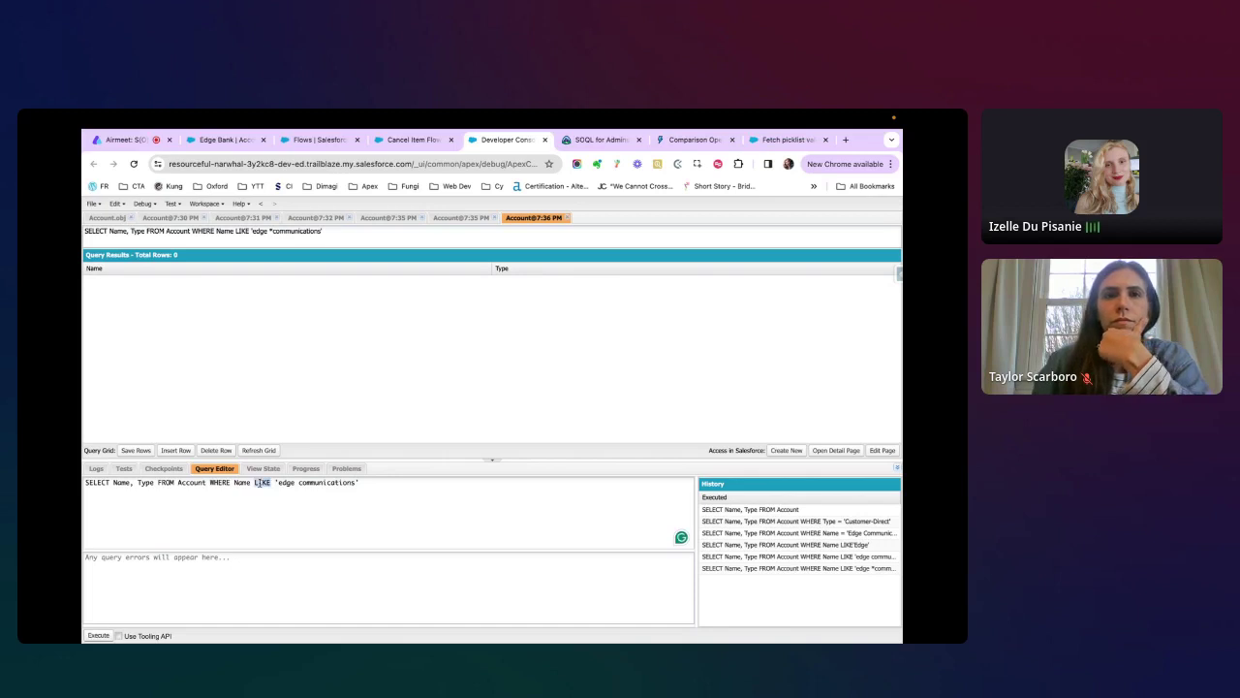
pyautogui.write('=')
pyautogui.click(98, 636)
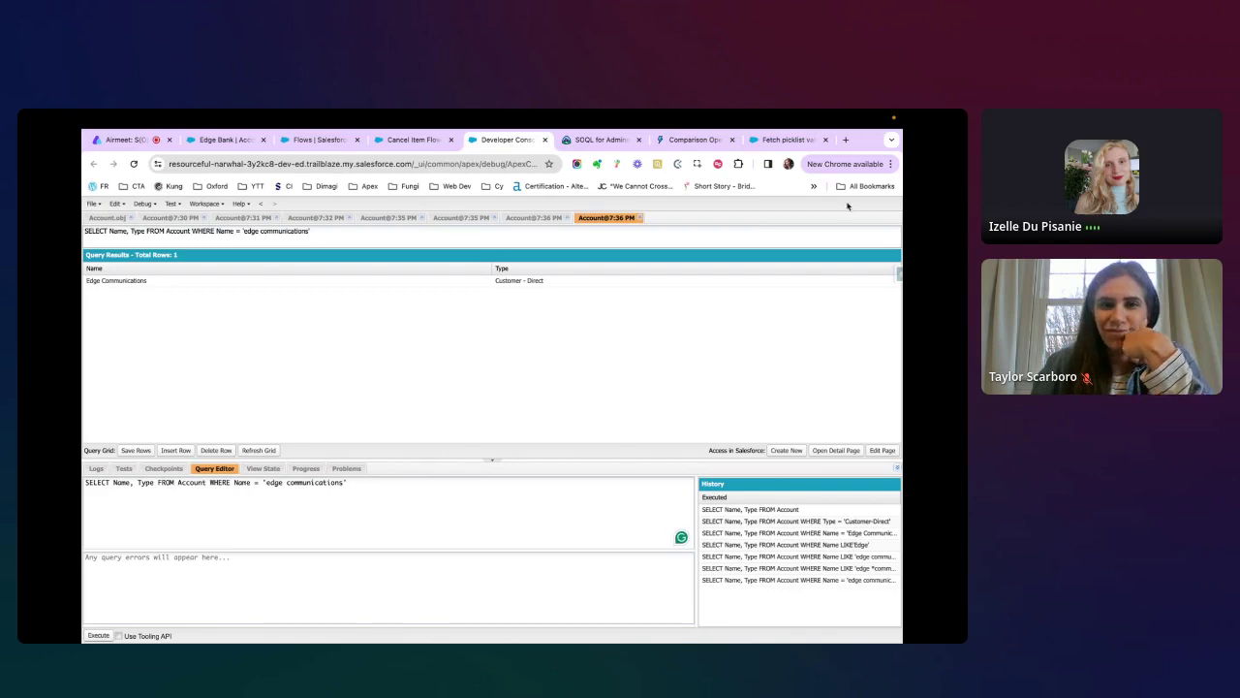
# Reopen the Comparison Operators reference and examine the operator table and the note on case sensitivity of string comparisons.
pyautogui.click(784, 140)
pyautogui.click(694, 139)
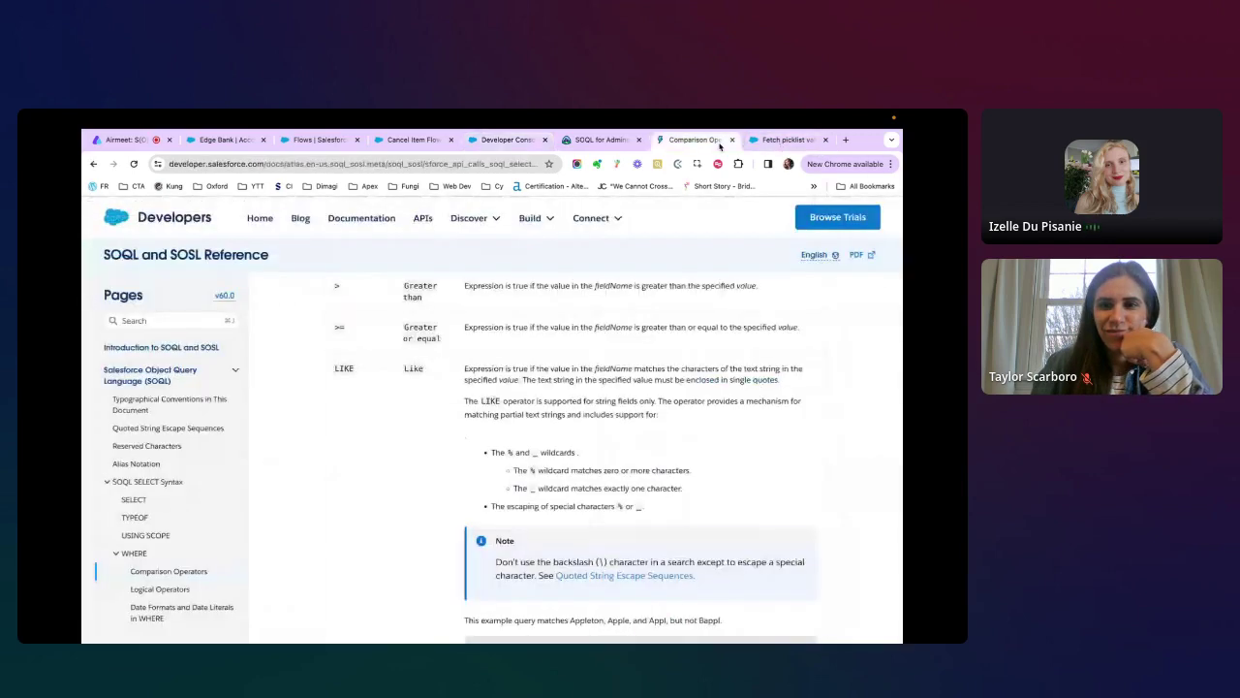
pyautogui.scroll(3, 753, 481)
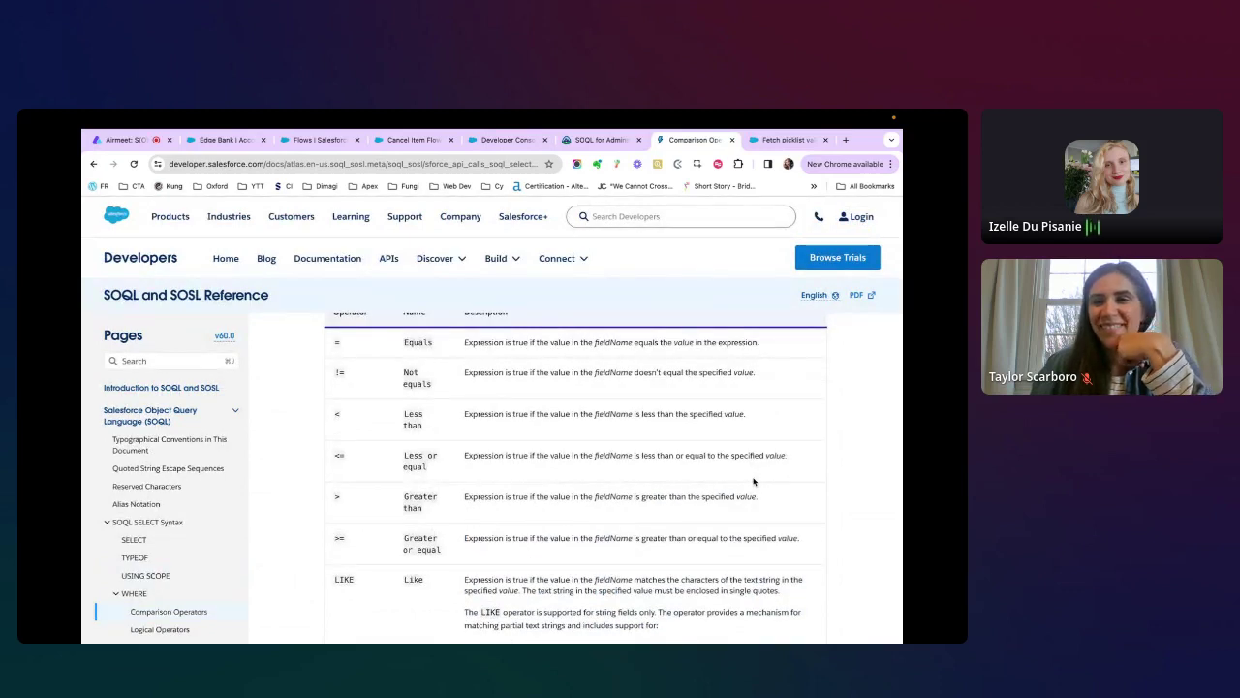
pyautogui.scroll(-2, 790, 593)
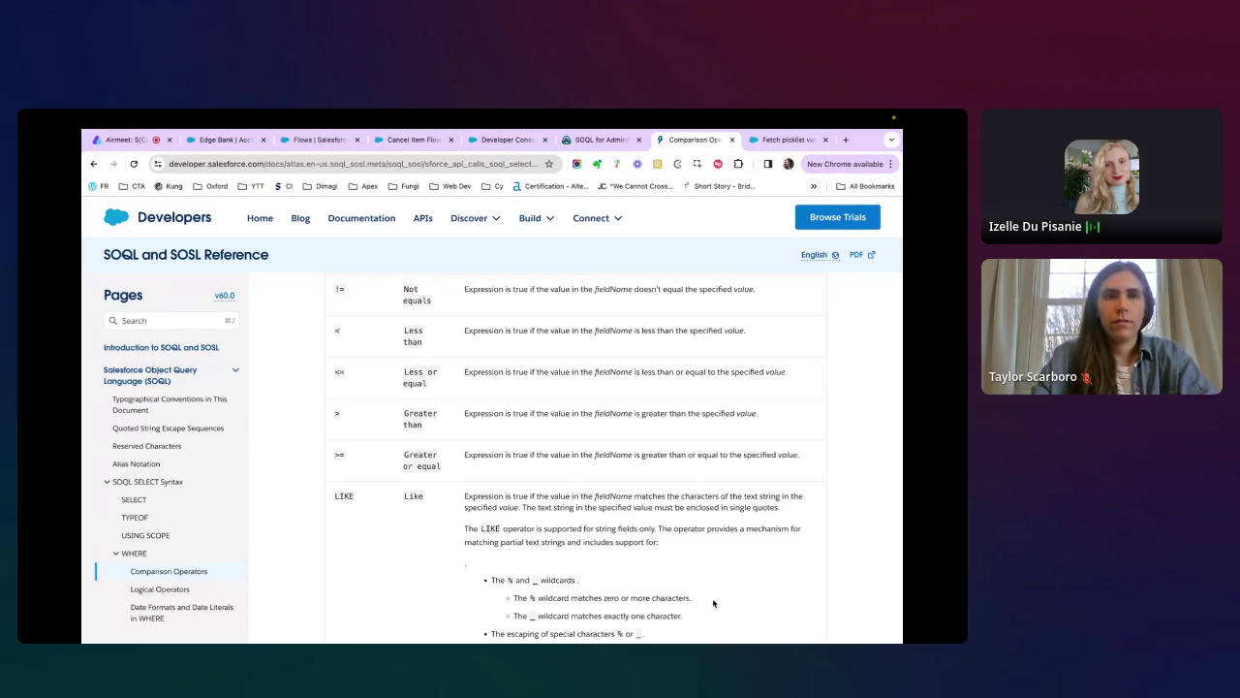
pyautogui.scroll(5, 713, 602)
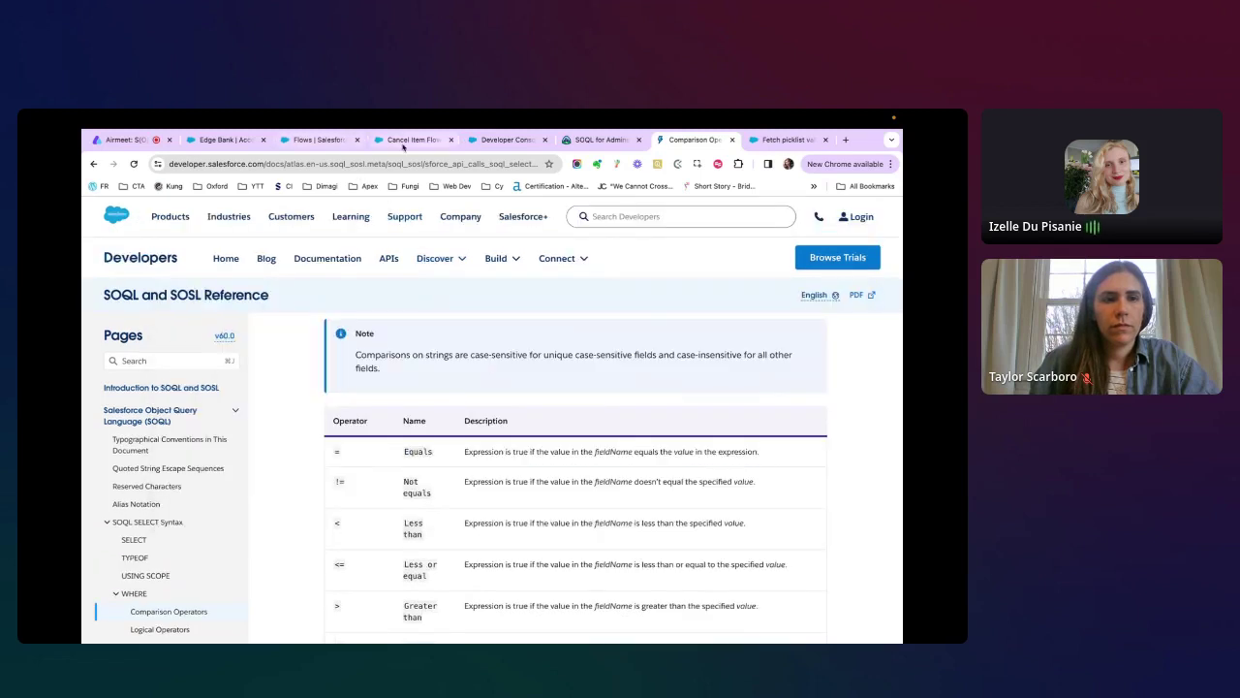
# Return briefly to the Developer Console query, and switch to the Airmeet session to view the audience questions.
pyautogui.click(497, 141)
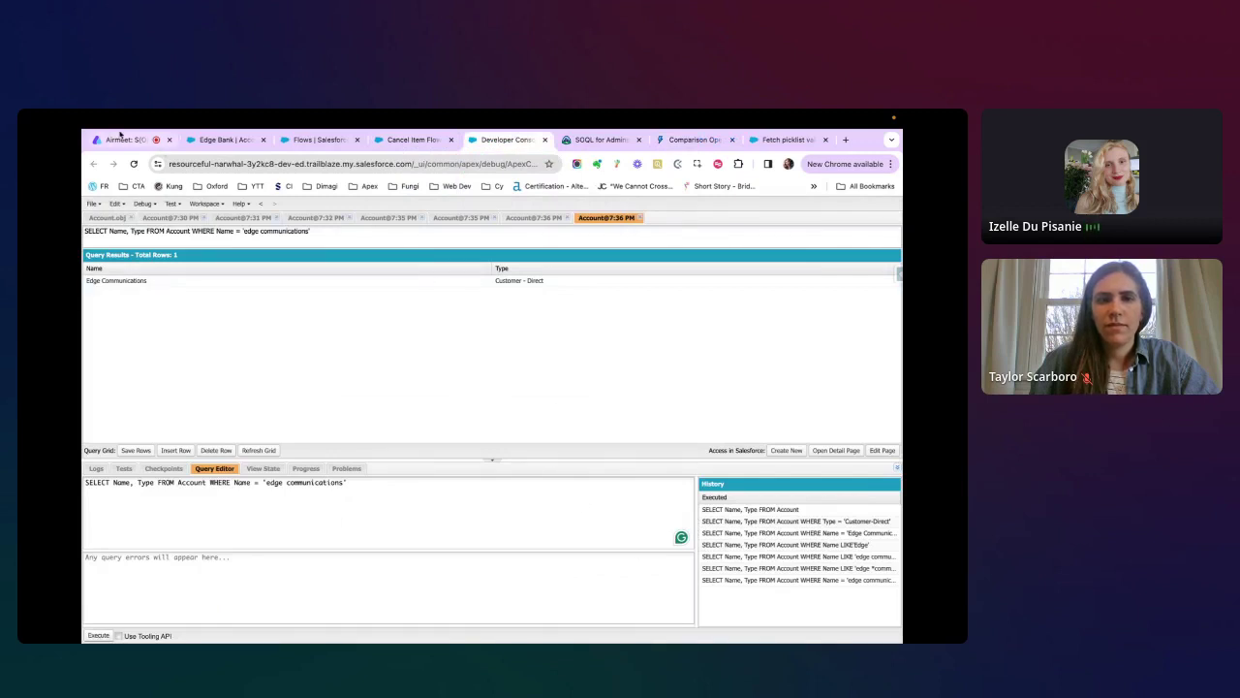
pyautogui.click(159, 141)
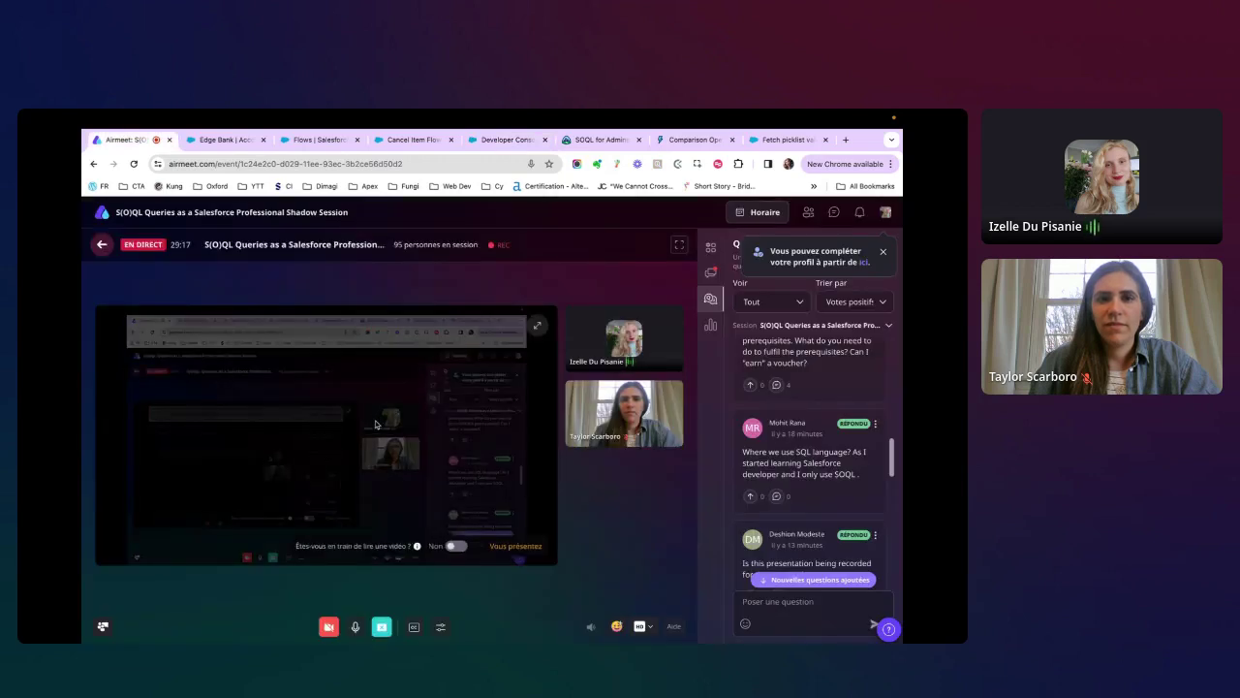
pyautogui.moveTo(665, 112)
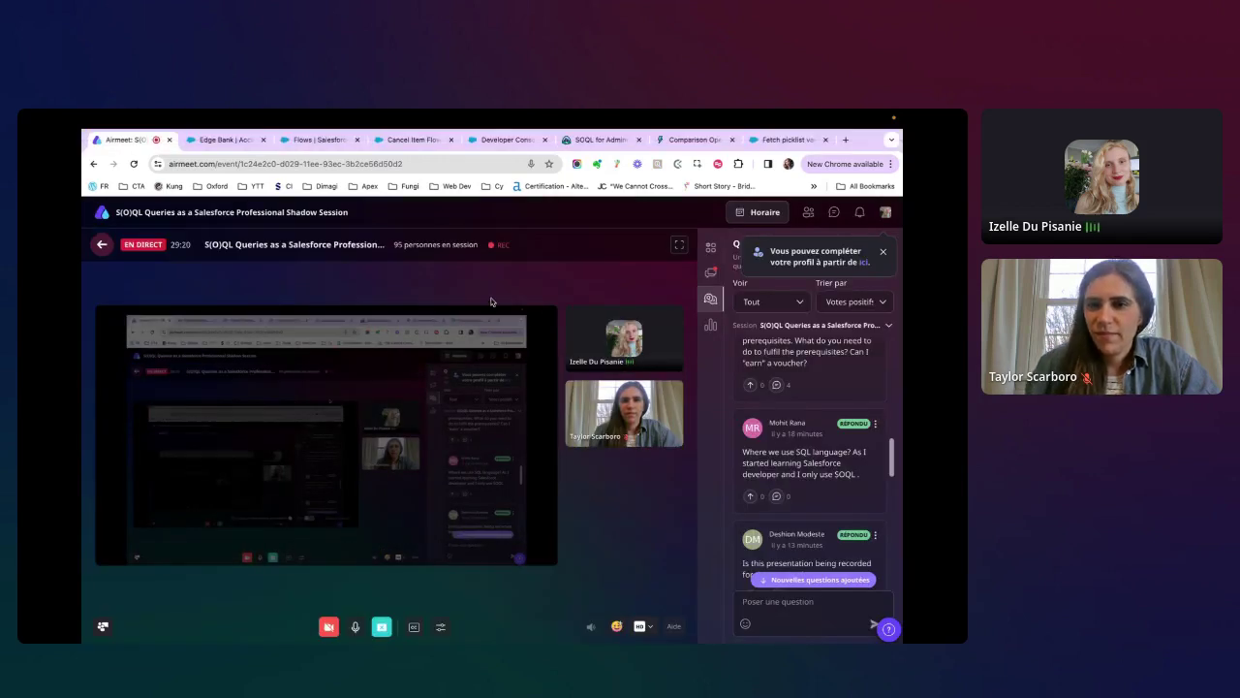
# Return to the Developer Console and highlight the SELECT, FROM and WHERE keywords of the Account query one after another.
pyautogui.click(514, 141)
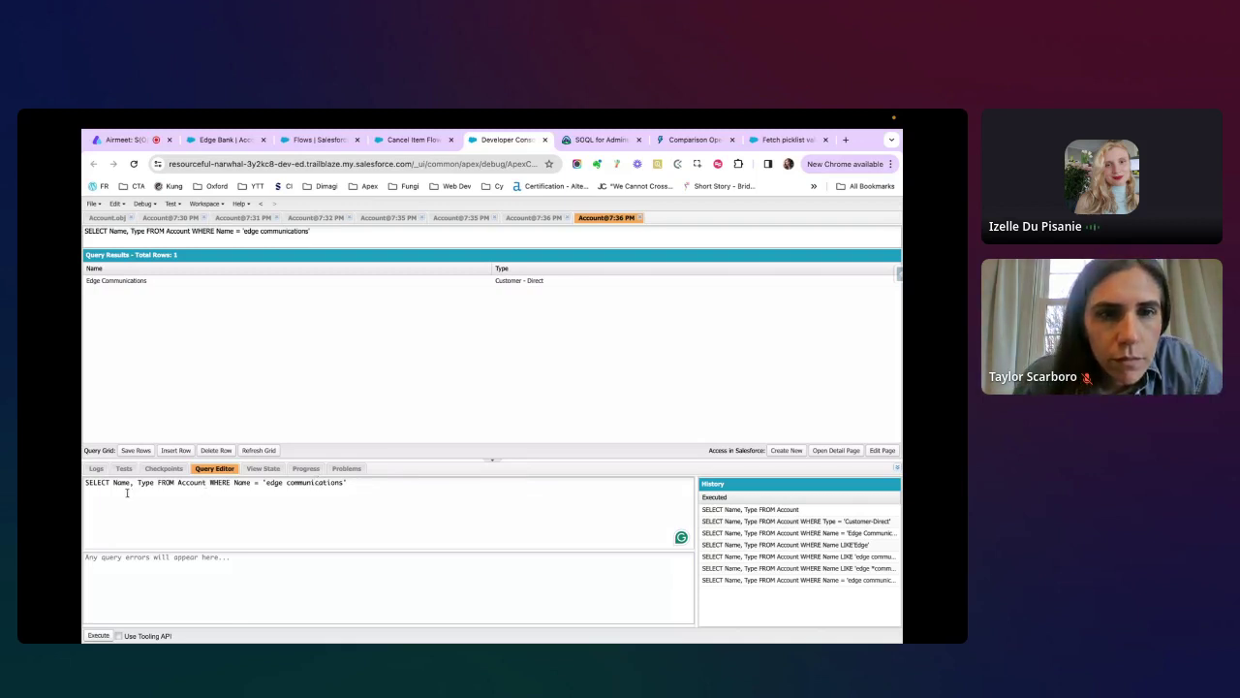
pyautogui.doubleClick(97, 482)
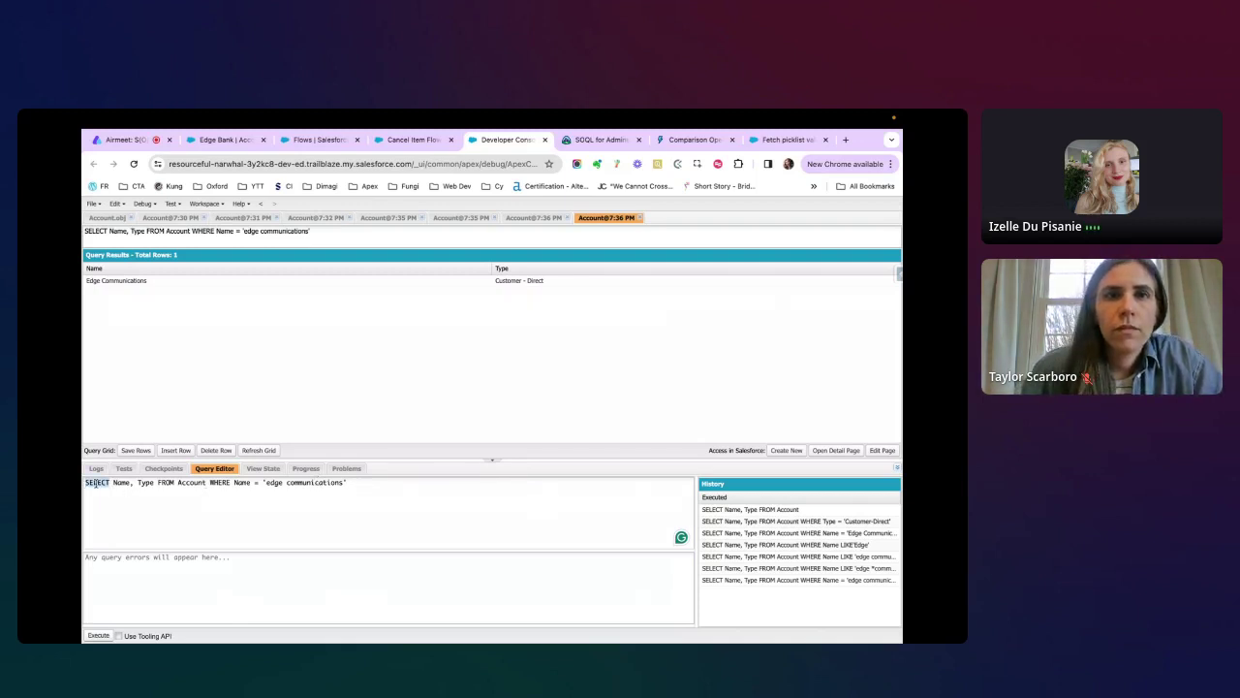
pyautogui.doubleClick(166, 482)
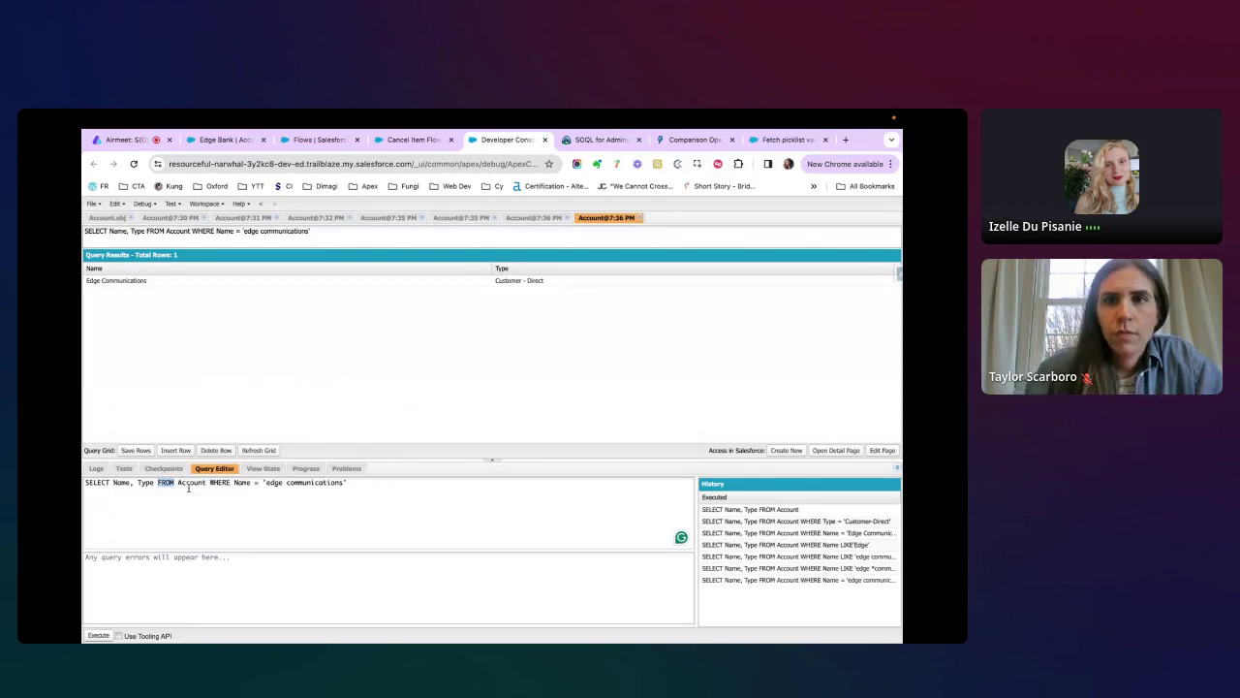
pyautogui.doubleClick(220, 482)
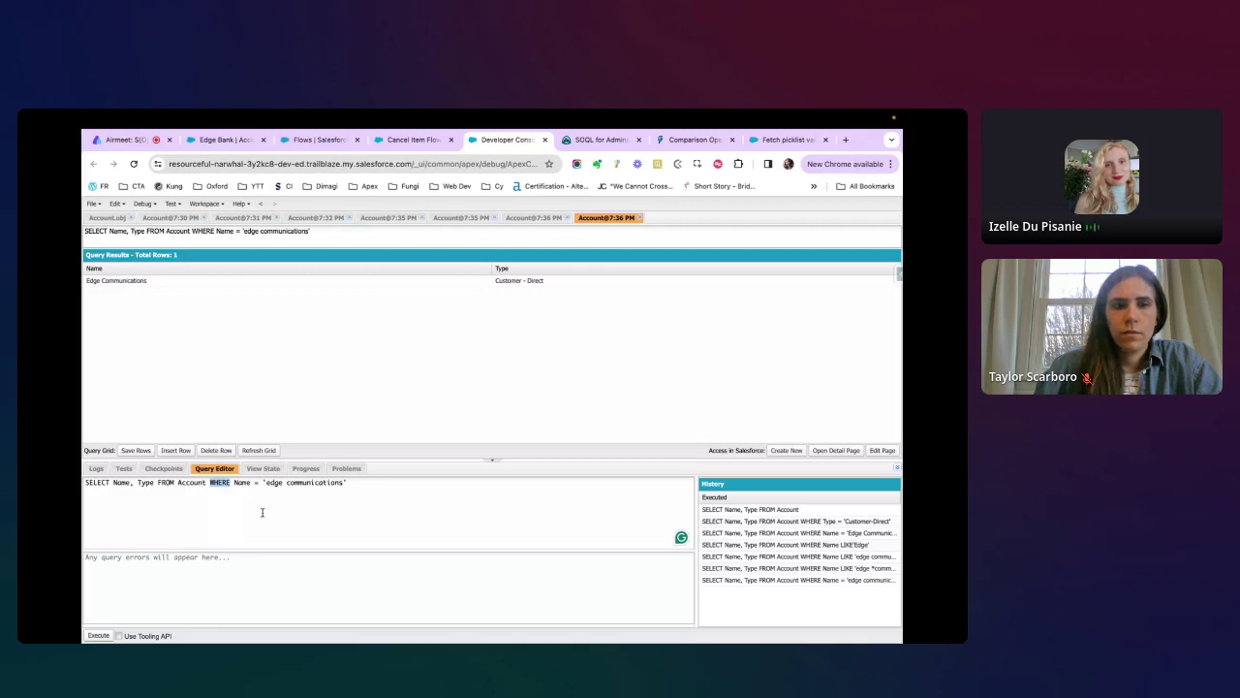
pyautogui.click(360, 483)
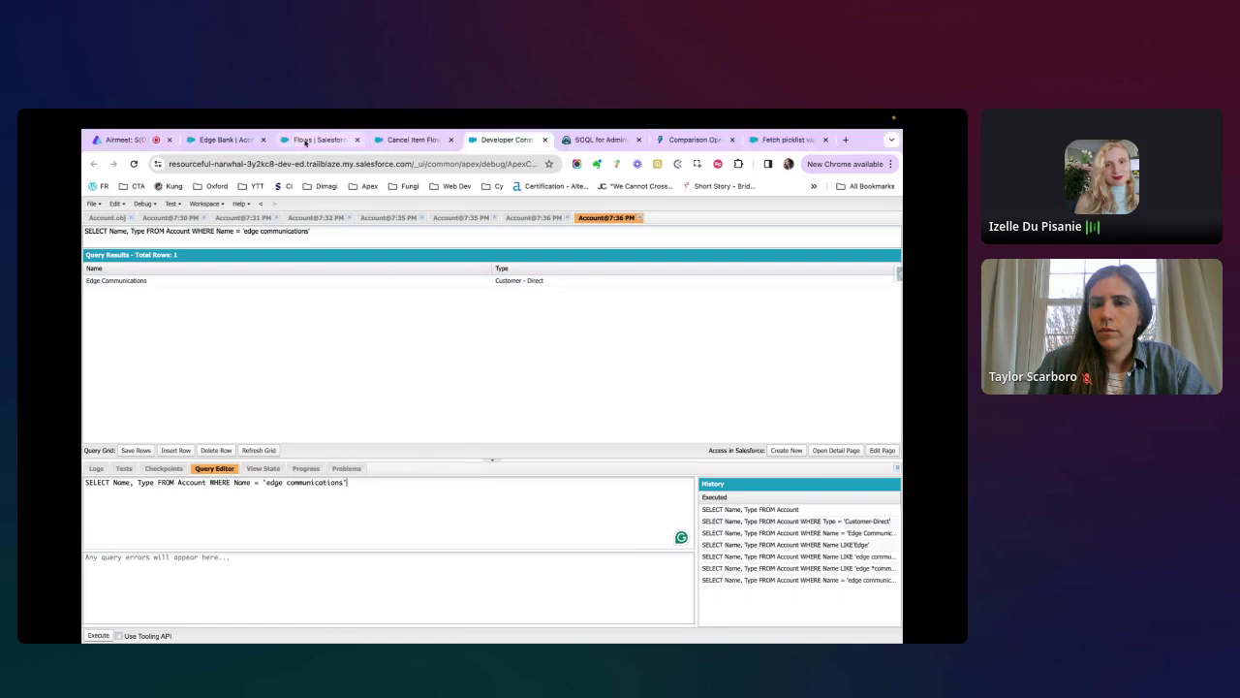
# Switch to the Salesforce account page and open the Edge Communications record from the All Accounts list view.
pyautogui.click(228, 140)
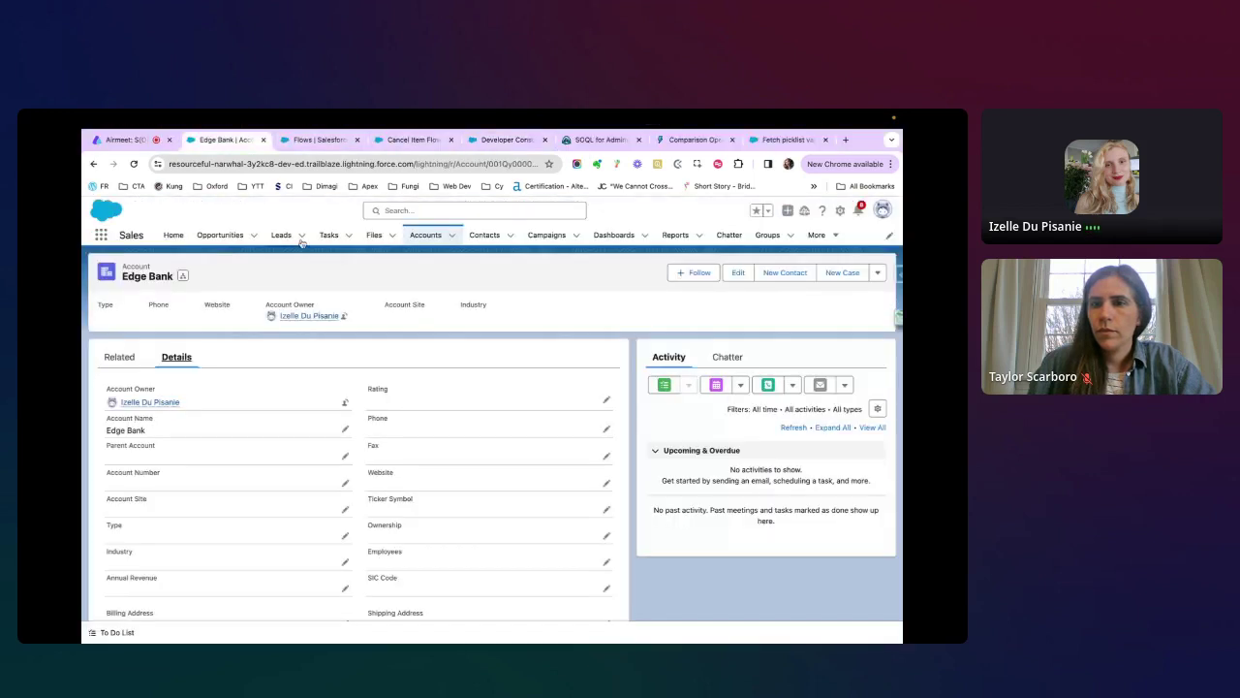
pyautogui.click(425, 235)
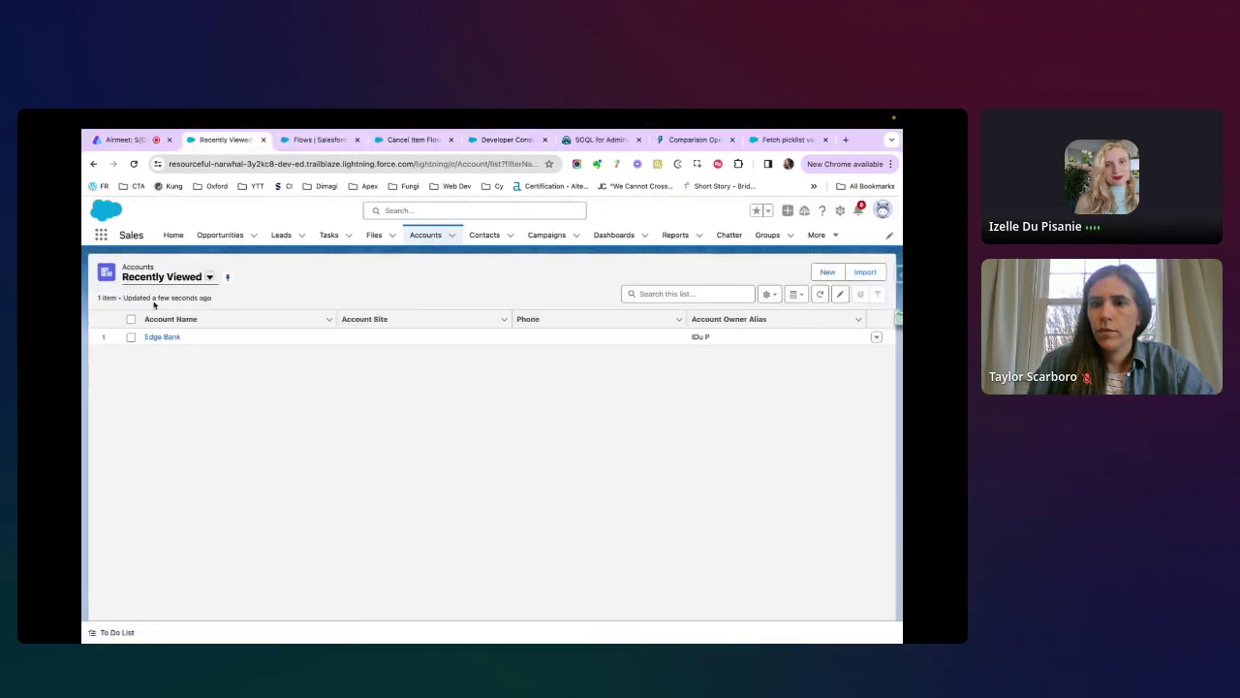
pyautogui.click(209, 278)
pyautogui.click(183, 319)
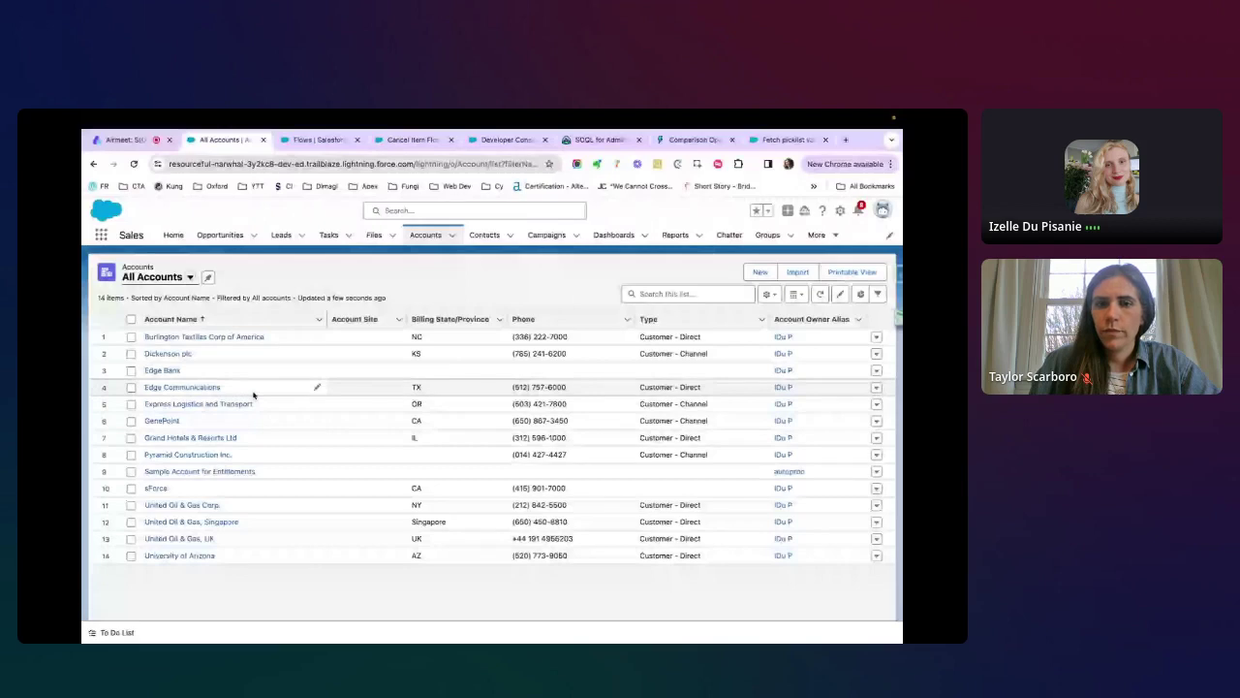
pyautogui.click(202, 389)
# Look over the related records of Edge Communications and examine its detail fields down to the annual revenue.
pyautogui.scroll(-3, 221, 337)
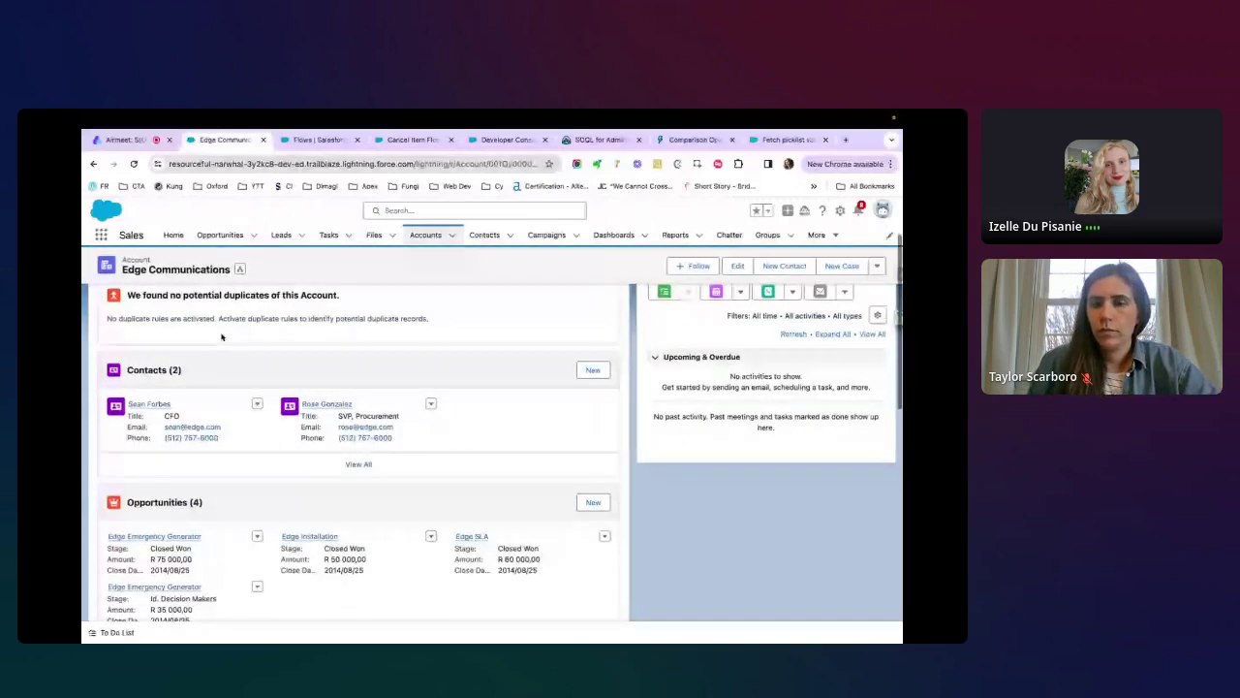
pyautogui.scroll(3, 221, 336)
pyautogui.click(176, 356)
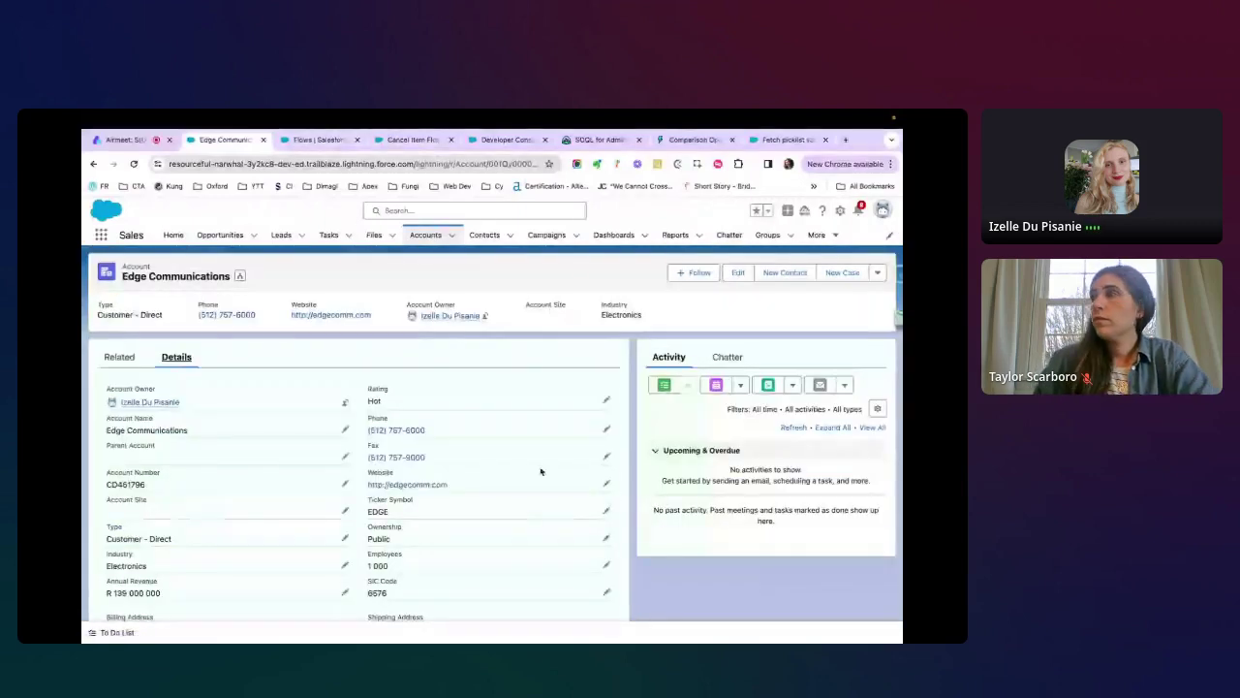
pyautogui.scroll(-1, 543, 475)
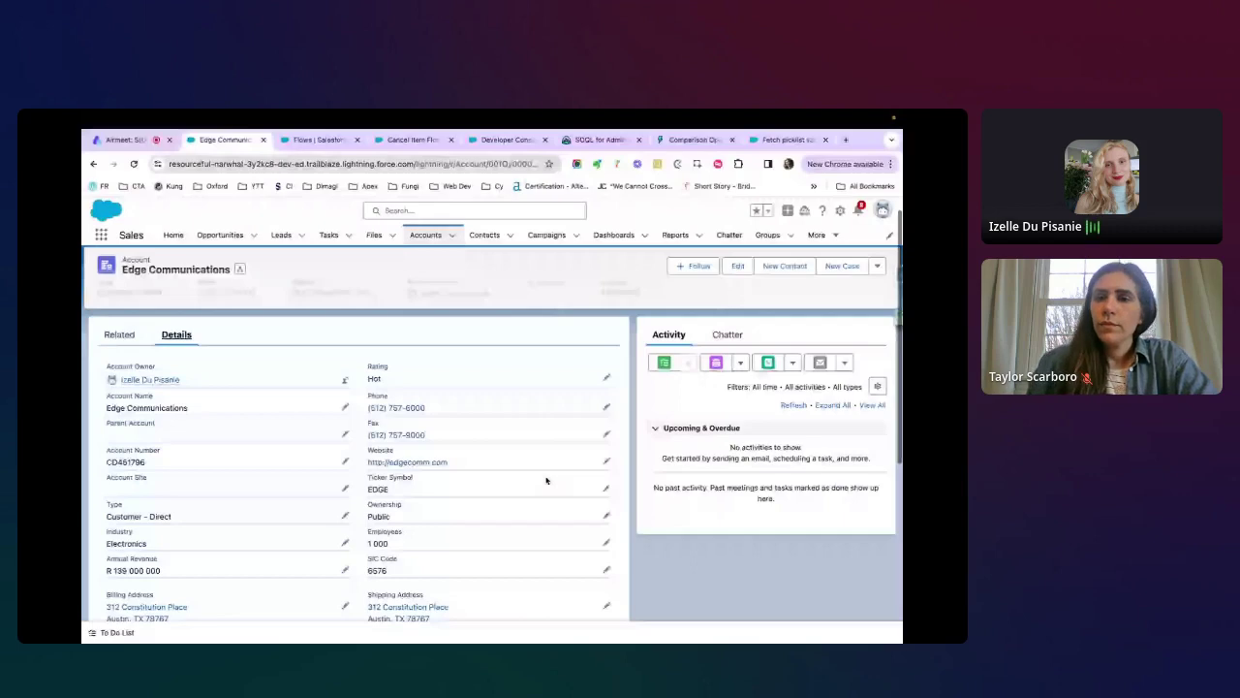
pyautogui.scroll(-1, 545, 479)
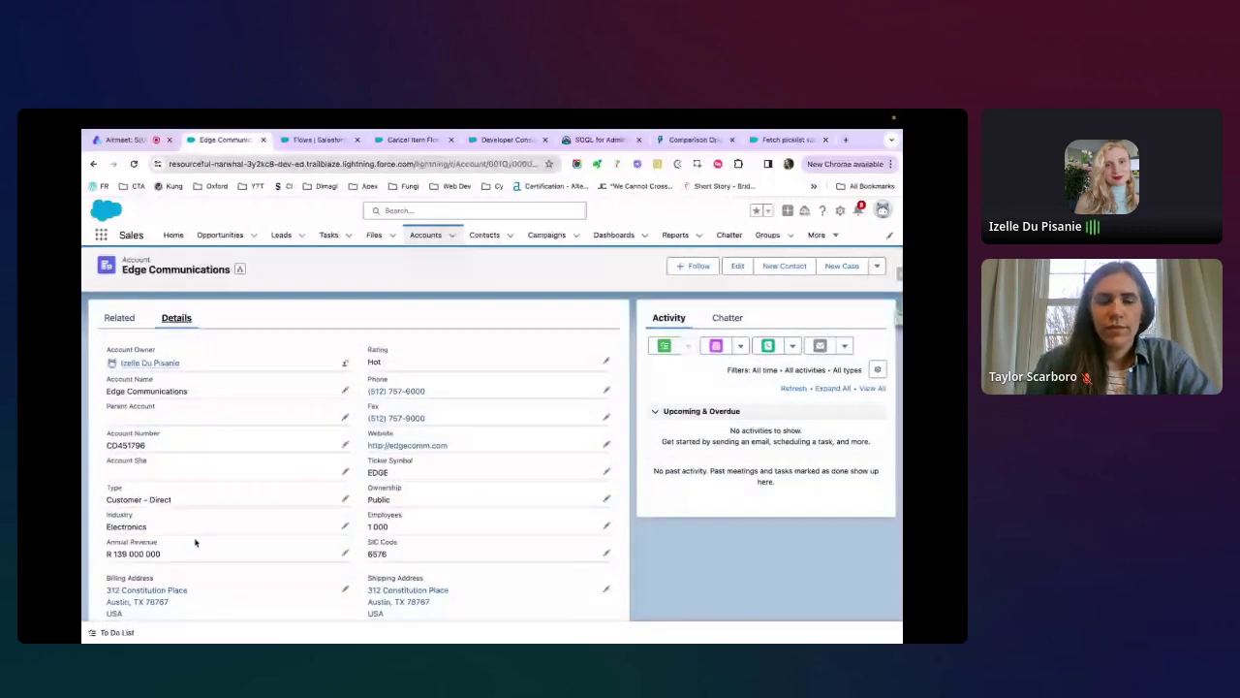
# Return to the Developer Console and replace the existing query with the start of a new one, SELECT Name, Type,.
pyautogui.click(489, 141)
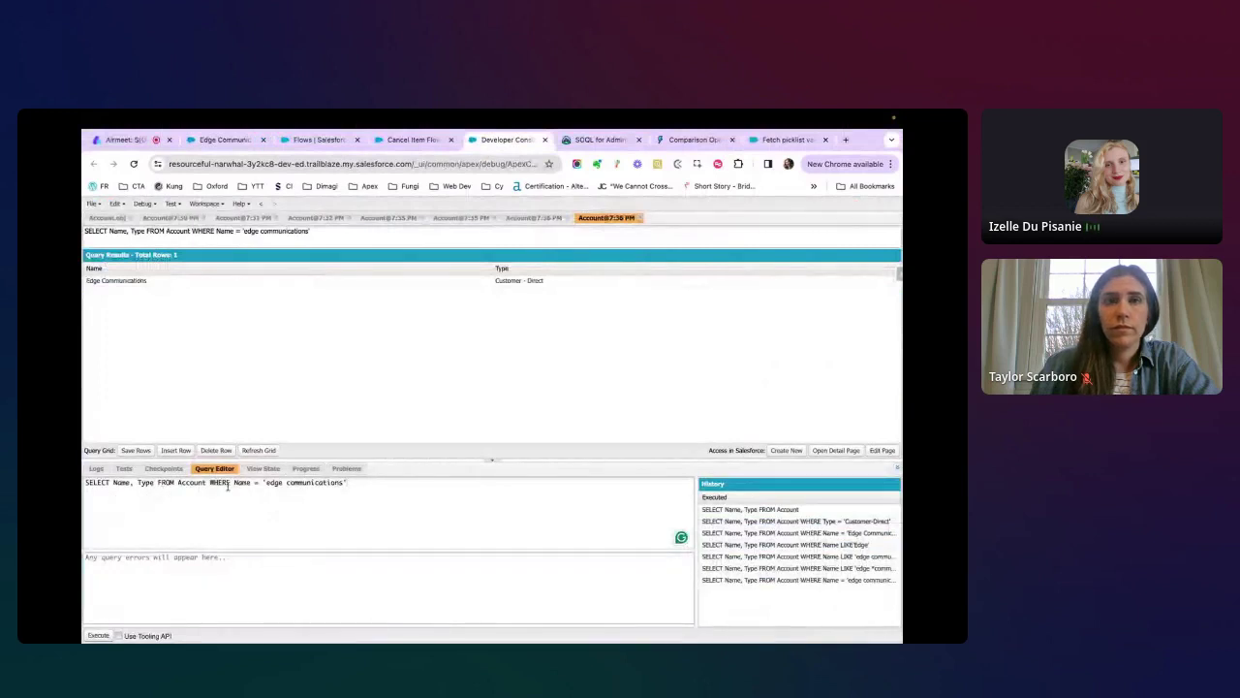
pyautogui.click(258, 482)
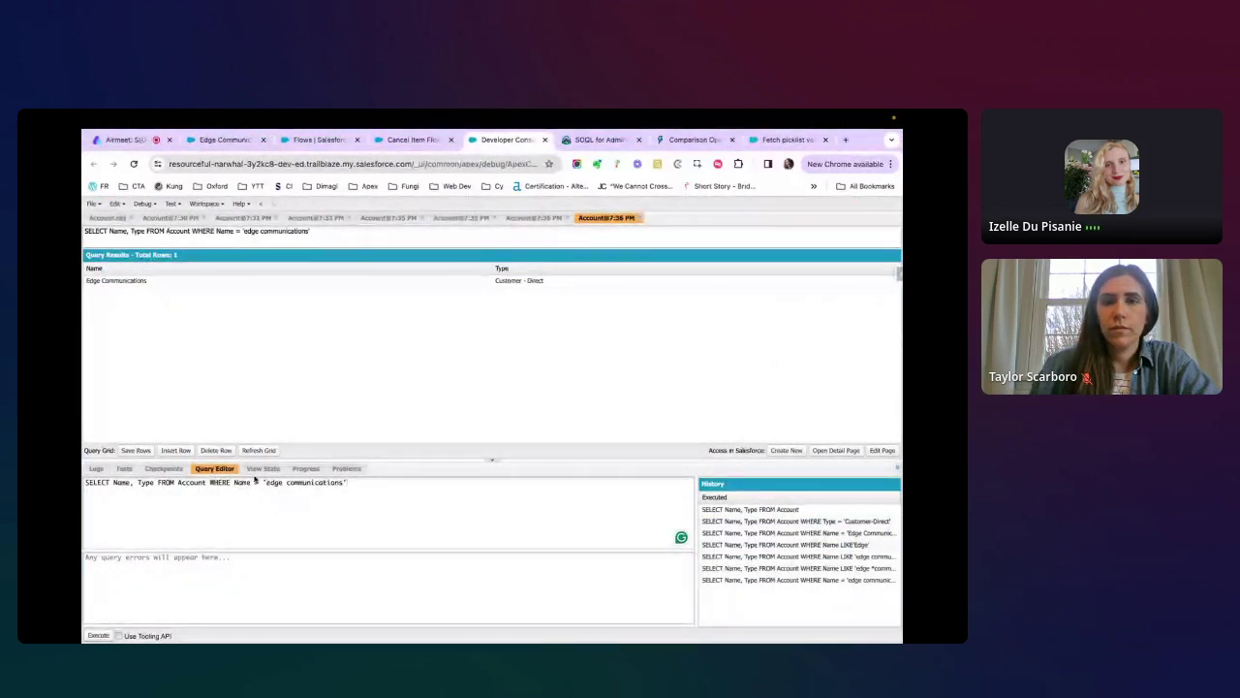
pyautogui.click(381, 486)
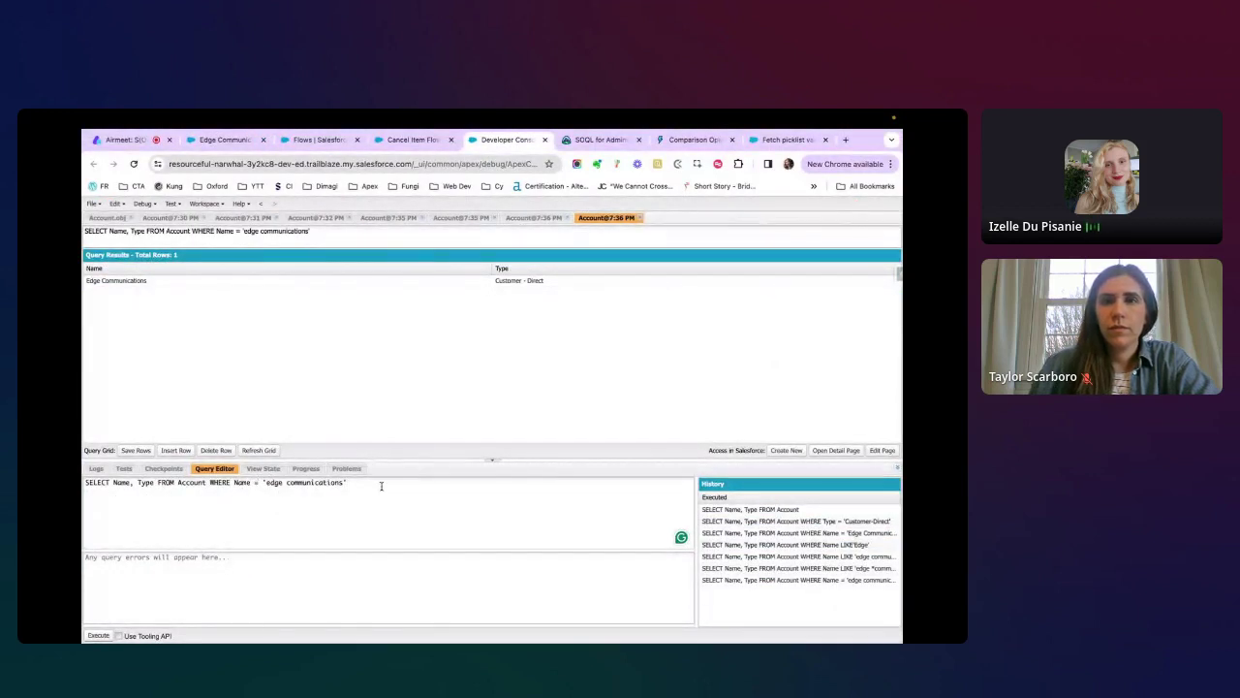
pyautogui.hotkey('ctrl', 'a')
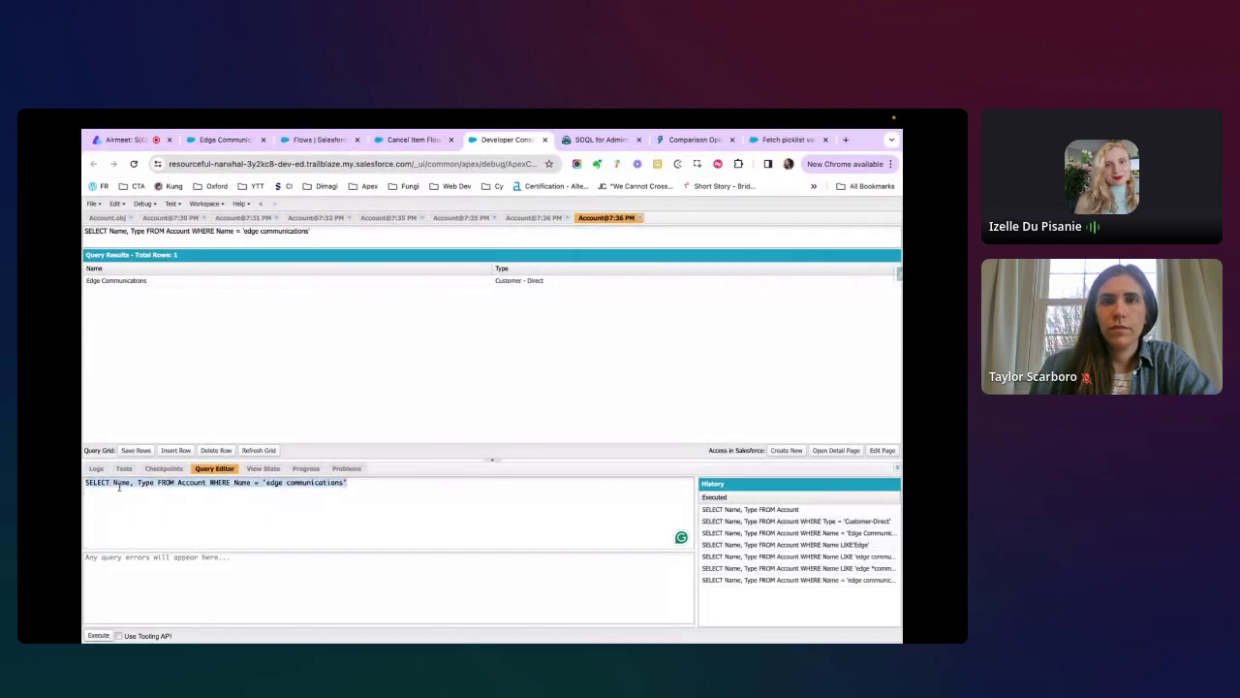
pyautogui.press('BackSpace')
pyautogui.write('SE')
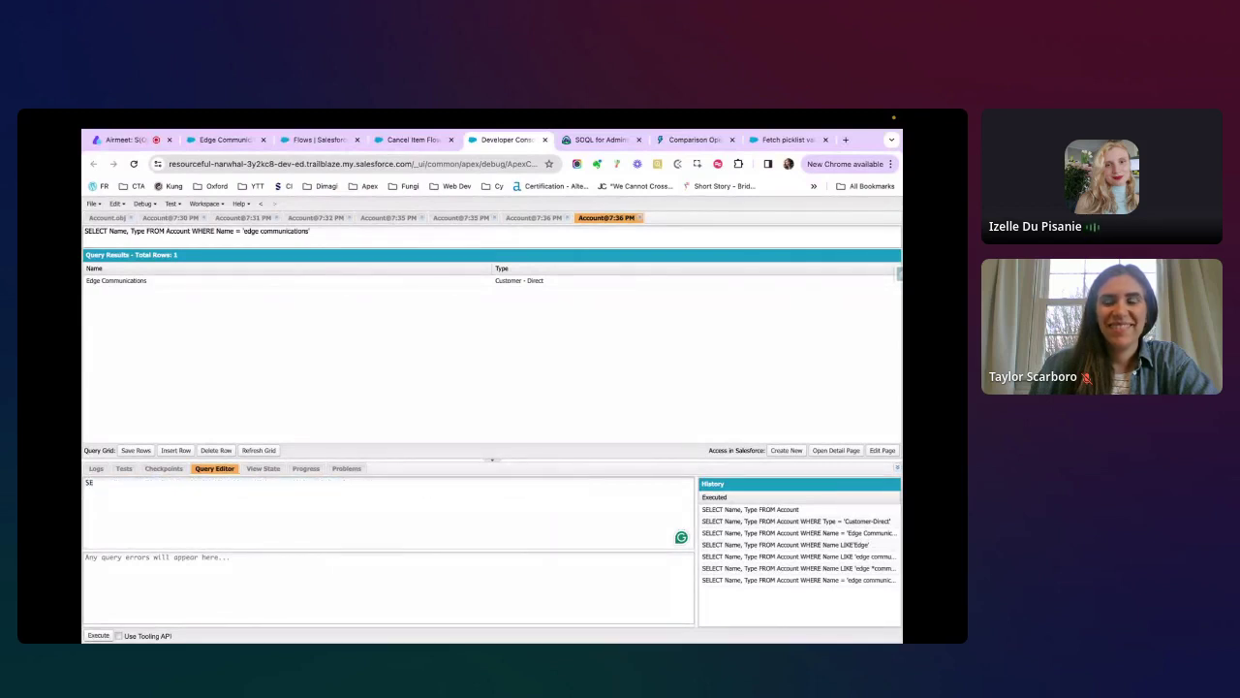
pyautogui.write('LECT Name, Type,')
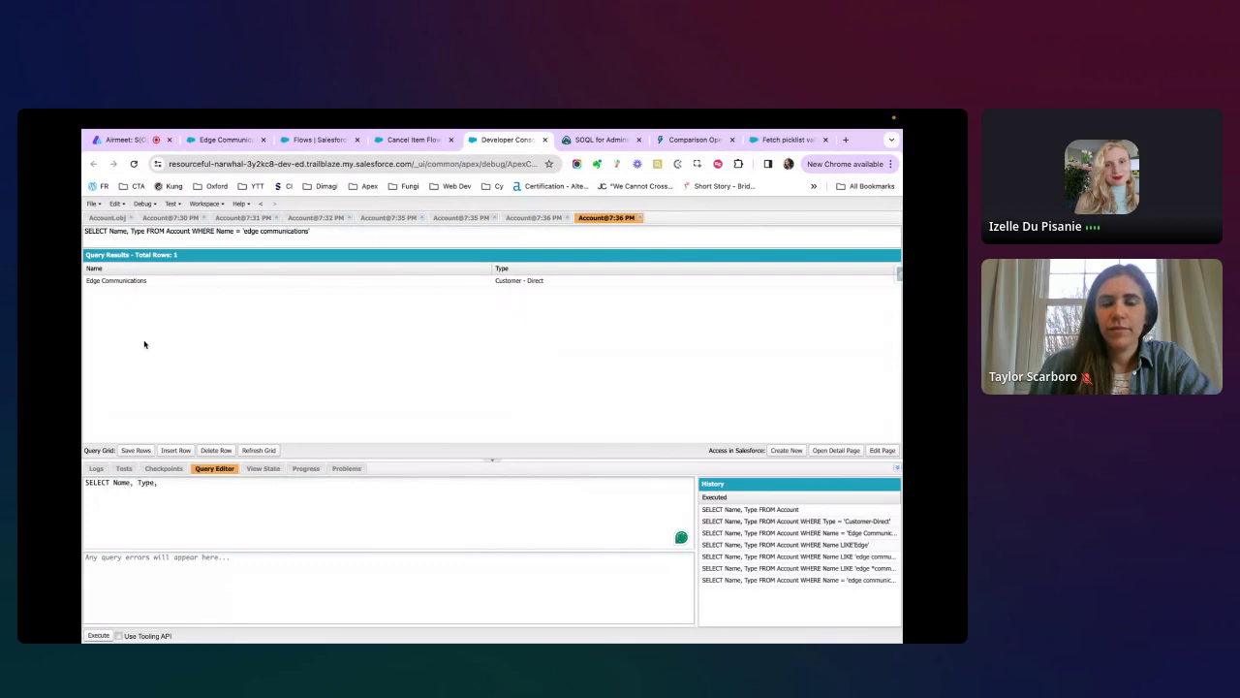
# Check the Annual Revenue field on the Edge Communications record and add AnnualRevenue to the query's selected fields.
pyautogui.click(233, 140)
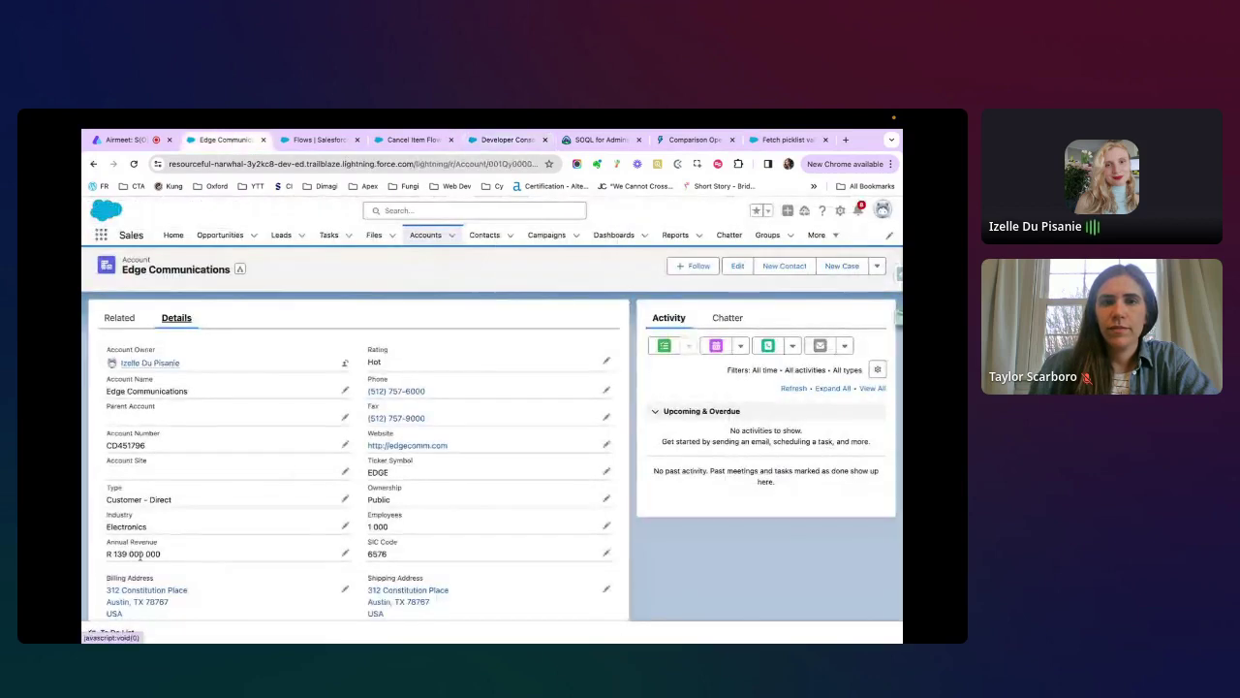
pyautogui.click(409, 142)
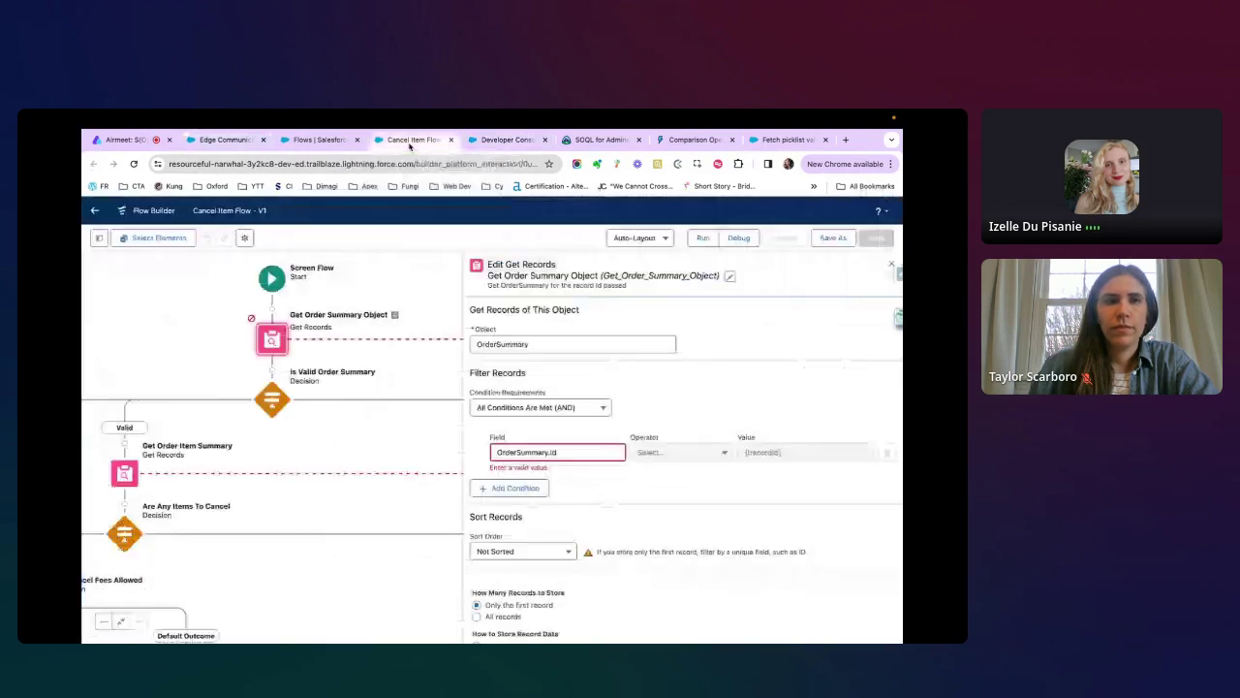
pyautogui.click(508, 139)
pyautogui.write(', An')
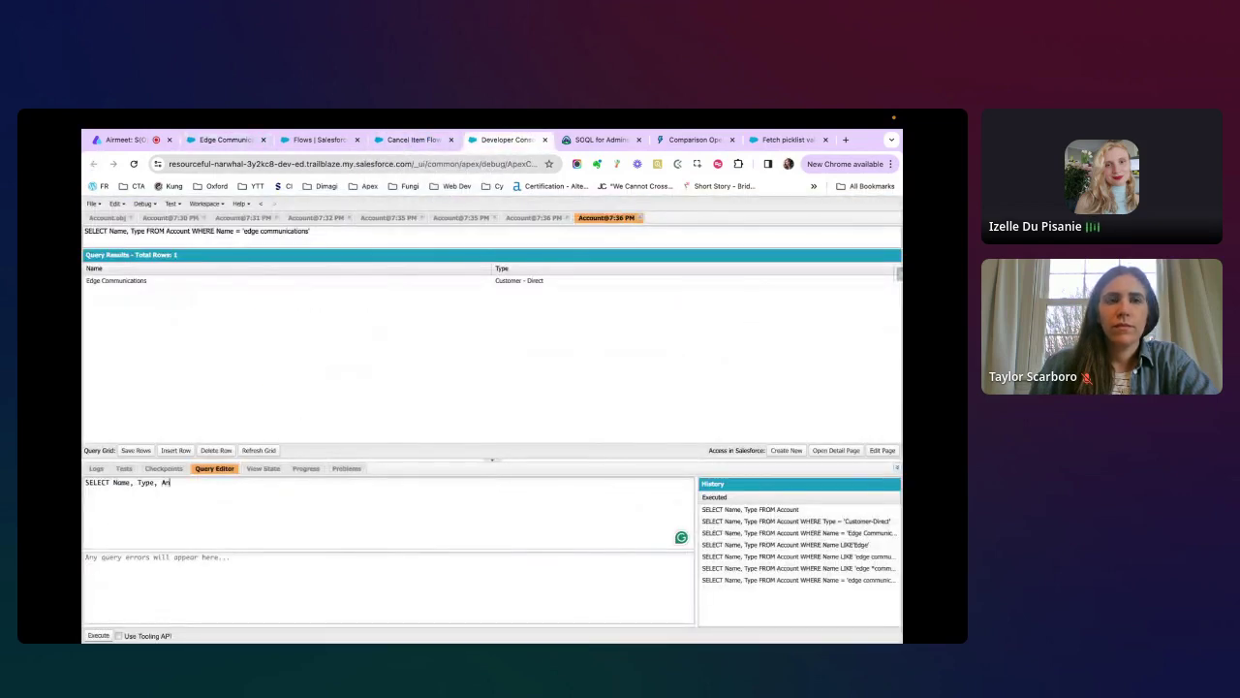
pyautogui.write('nualRevenue')
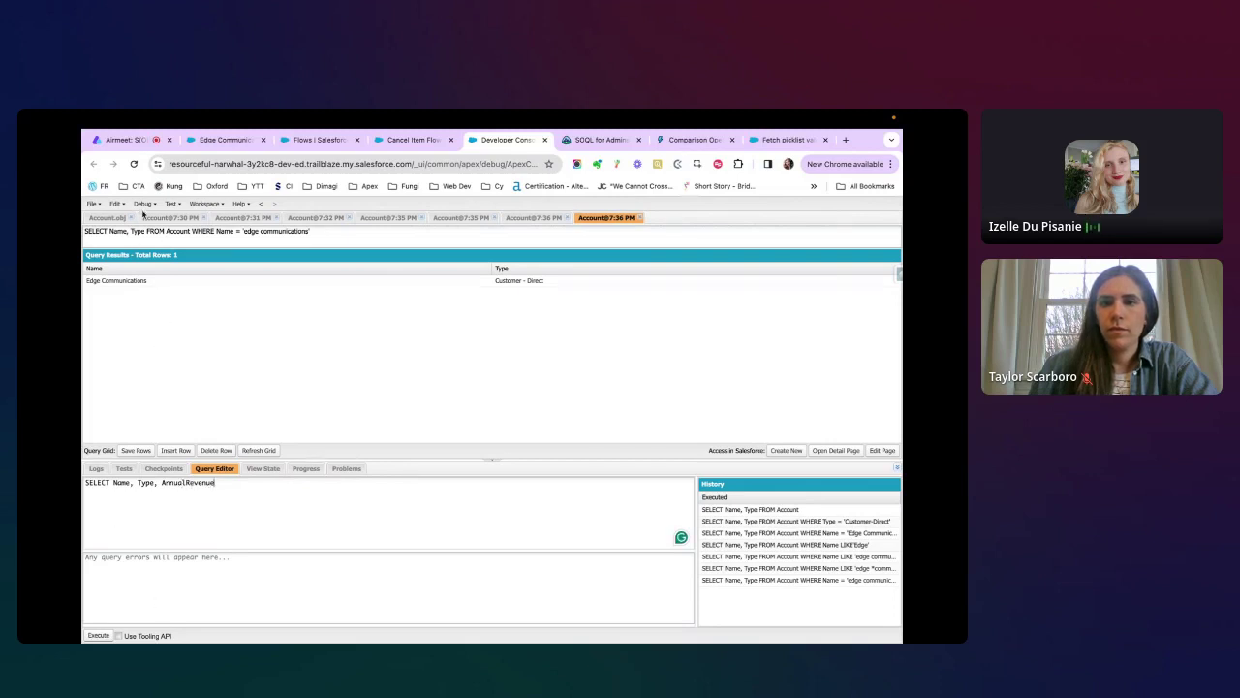
# Look up the API name of the annual revenue field in the Account object's field list and return to the latest query results.
pyautogui.click(109, 218)
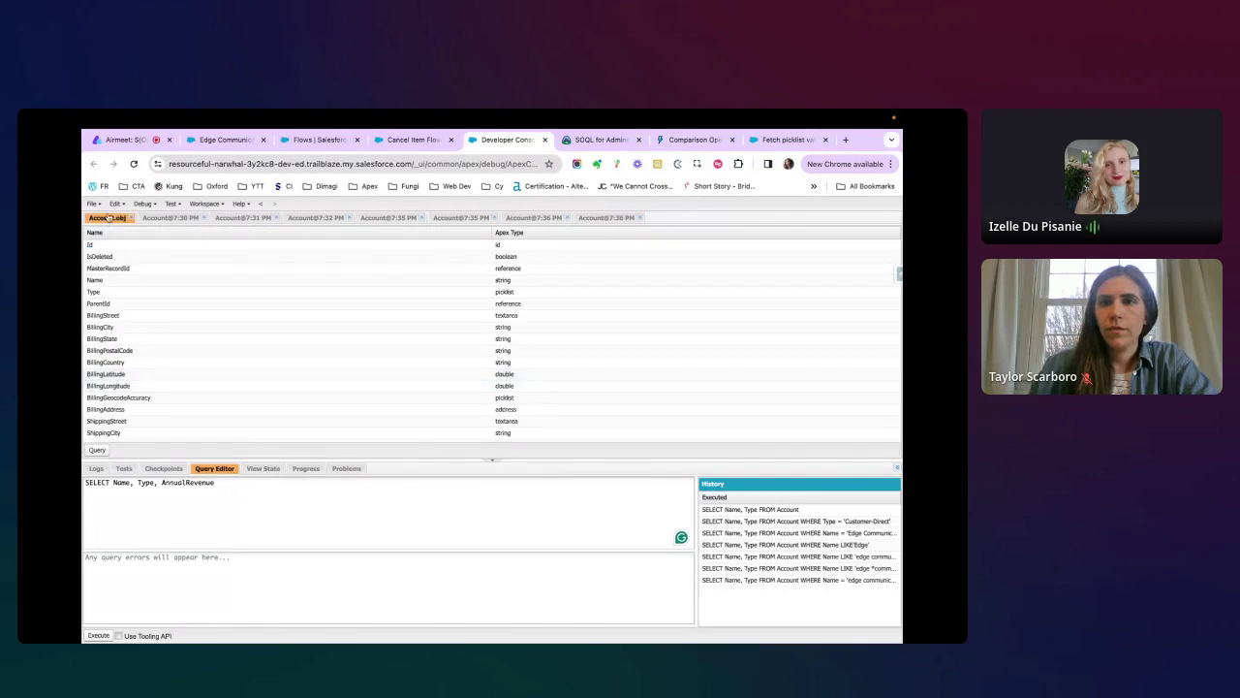
pyautogui.scroll(-5, 92, 407)
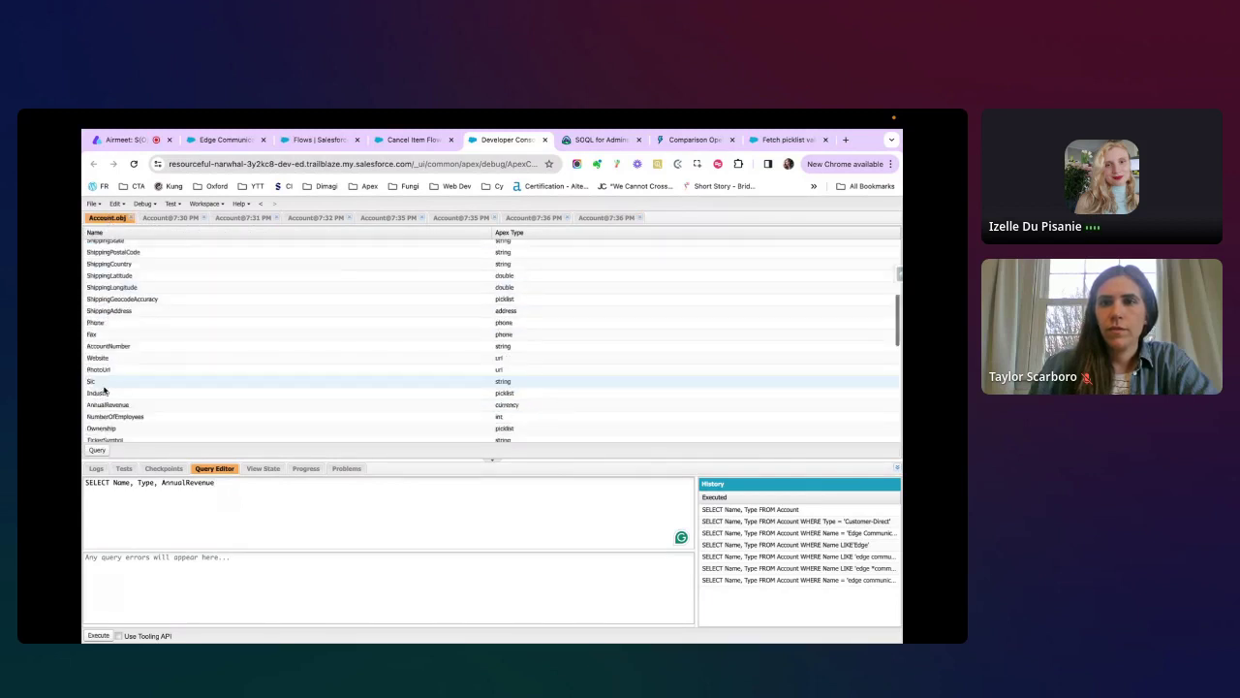
pyautogui.scroll(-1, 90, 389)
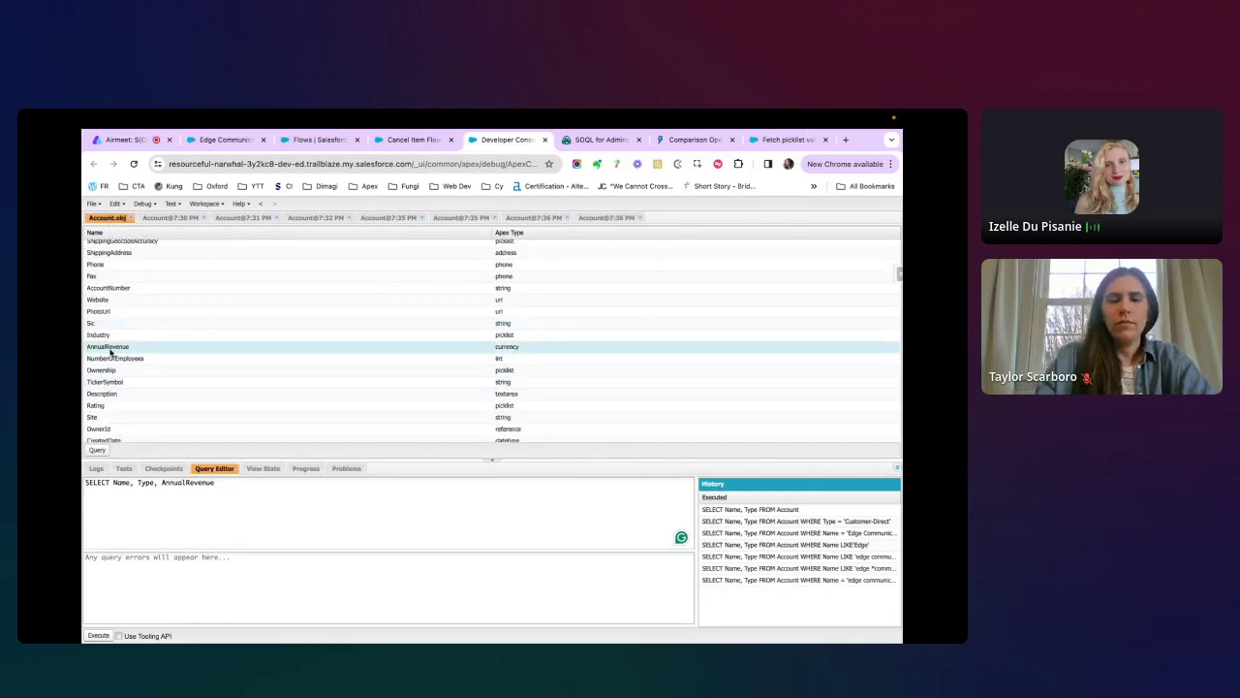
pyautogui.click(600, 217)
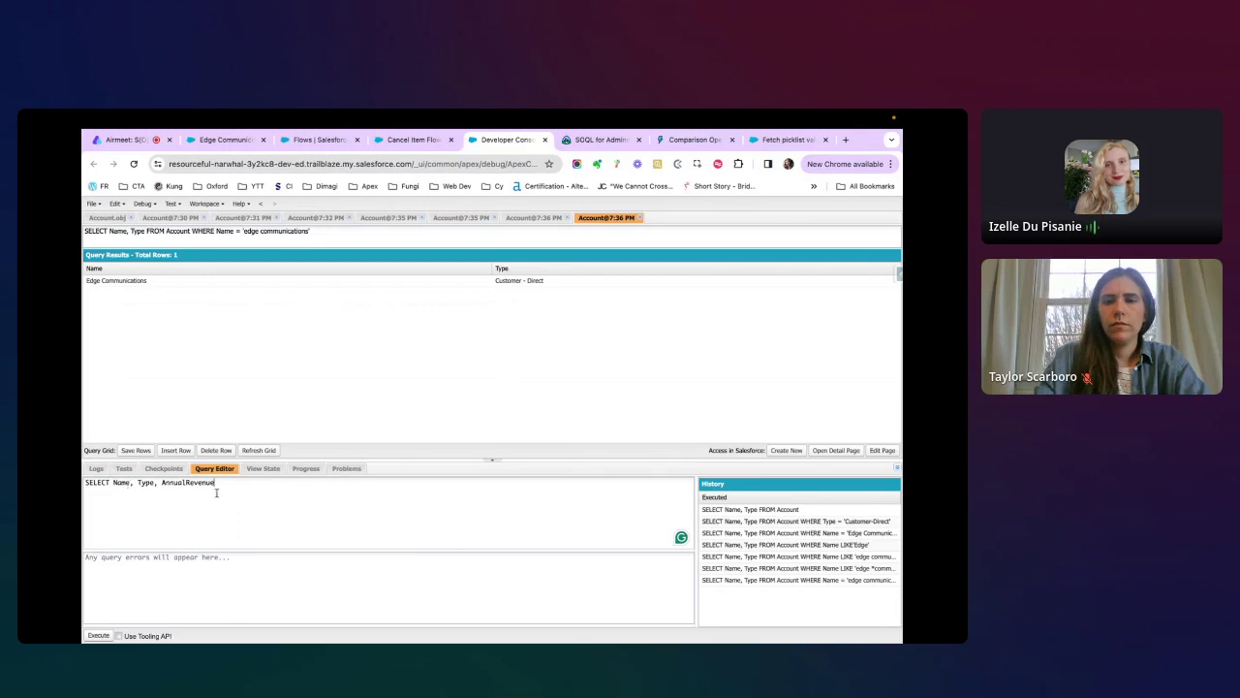
# Continue the query with FROM Account Where AnnualRevenue > as the start of a revenue filter.
pyautogui.write('FR')
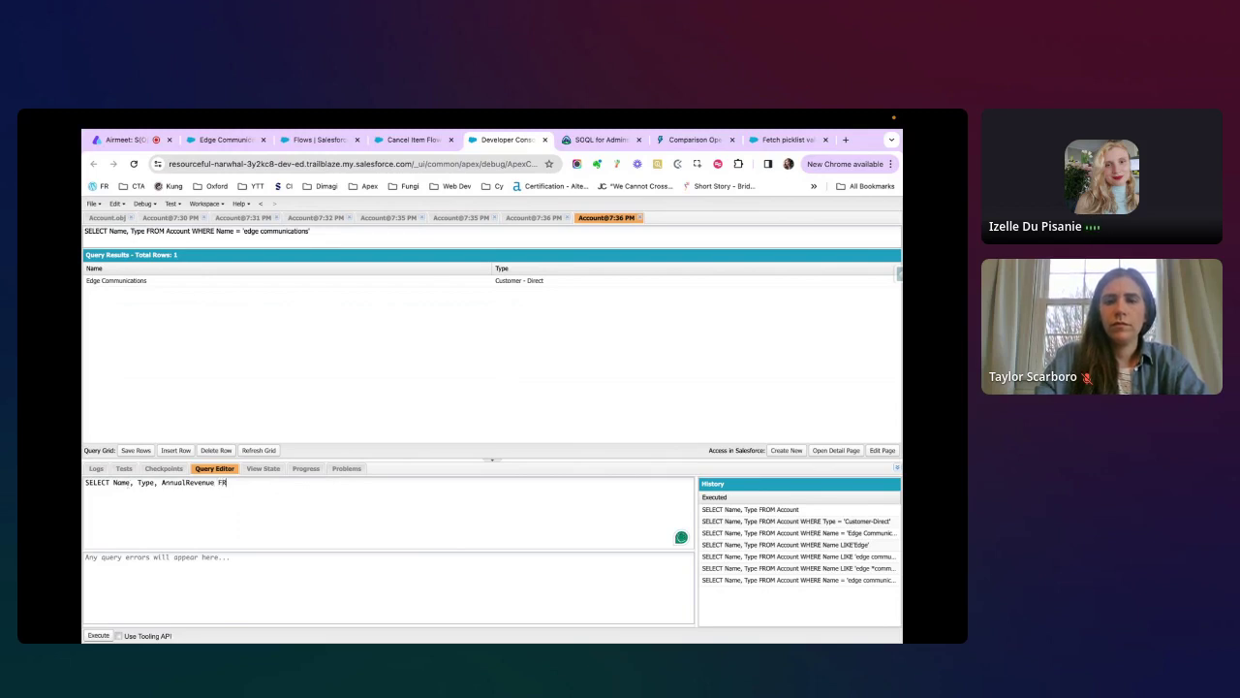
pyautogui.write('OM Account ')
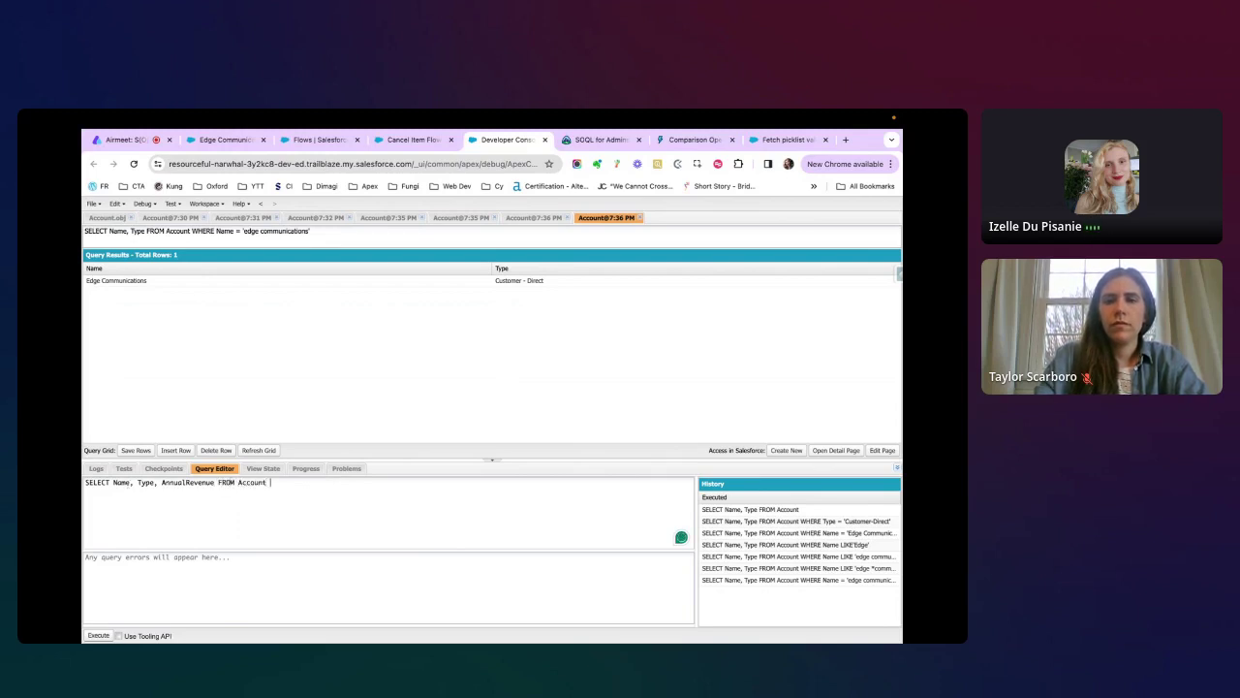
pyautogui.write('Where AnnualReve')
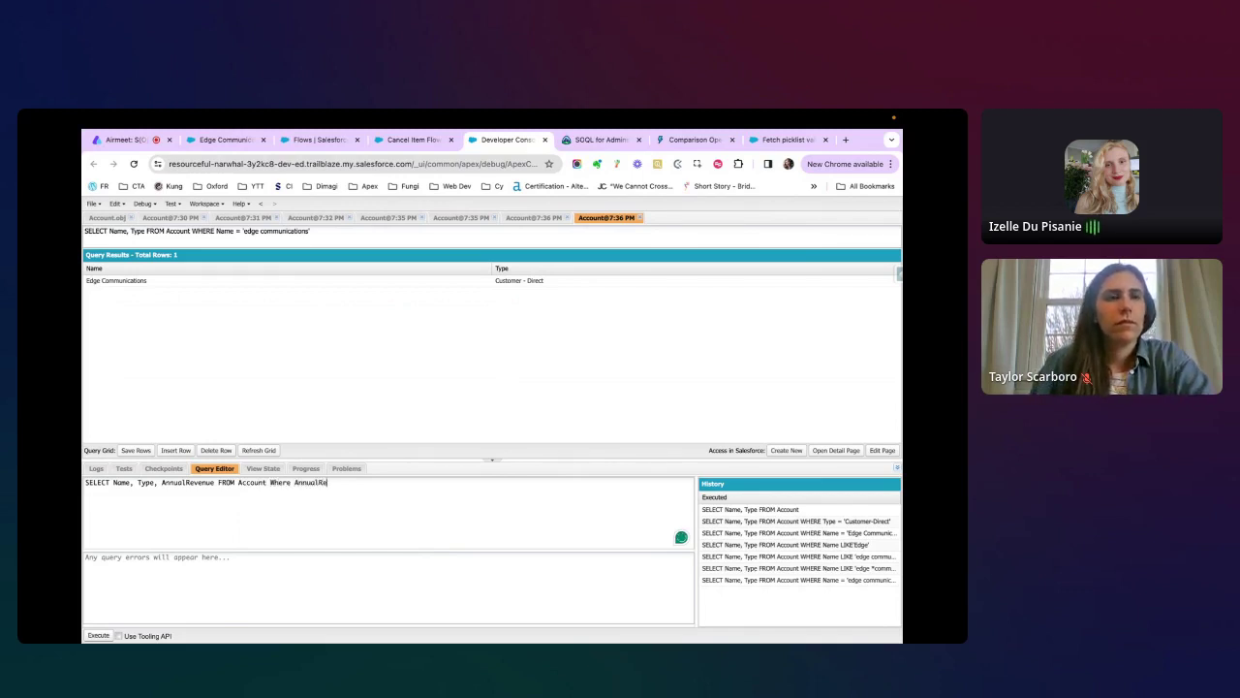
pyautogui.write('nue >')
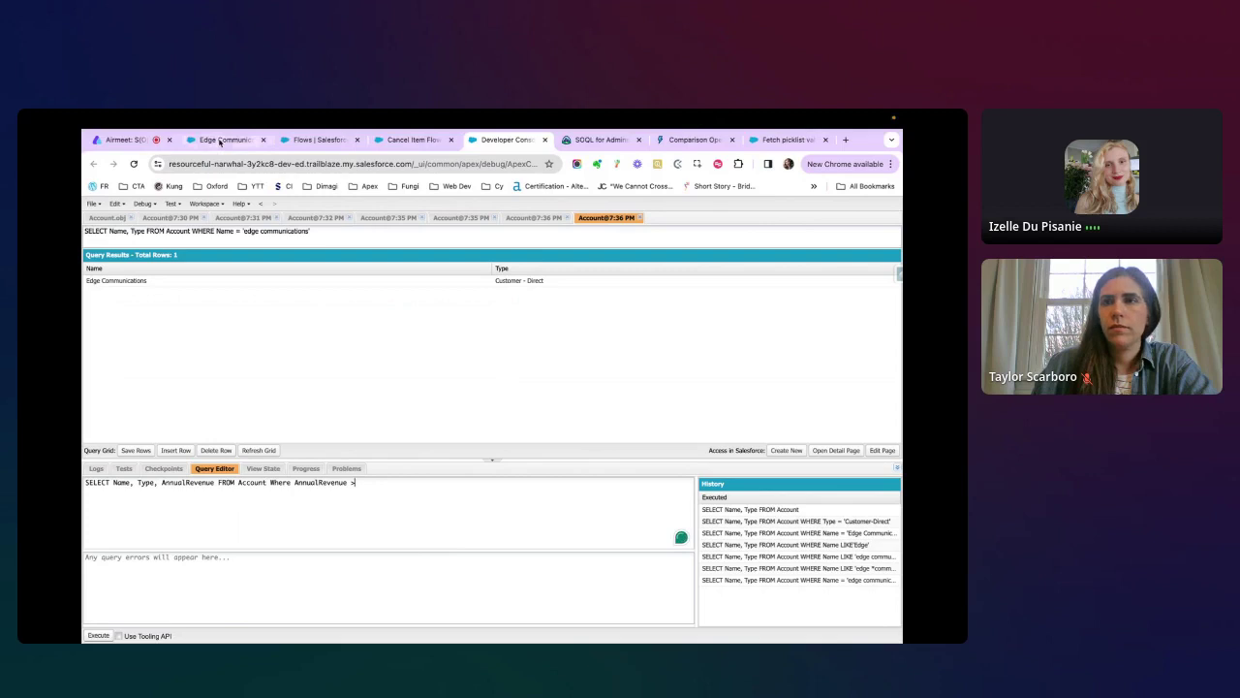
# Check the annual revenue on the Edge Communications record and complete the query's lower revenue limit as 1000000, followed by AND.
pyautogui.click(221, 140)
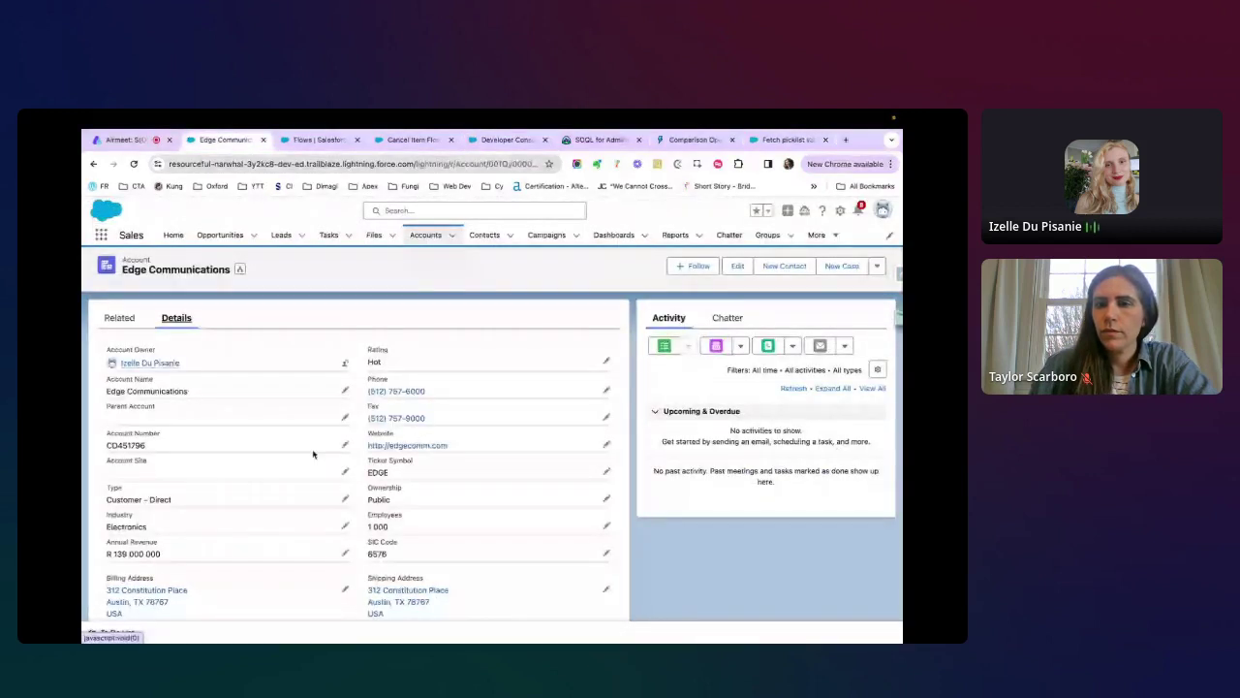
pyautogui.moveTo(108, 553); pyautogui.dragTo(171, 555)
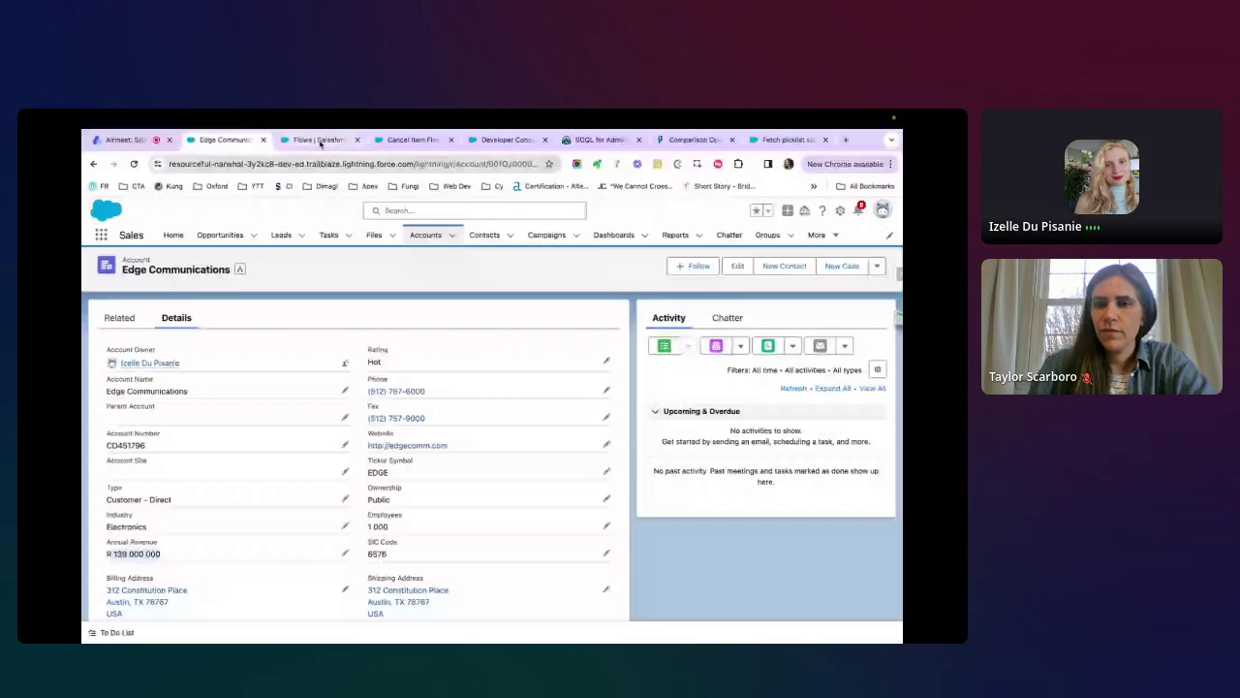
pyautogui.click(320, 140)
pyautogui.click(506, 140)
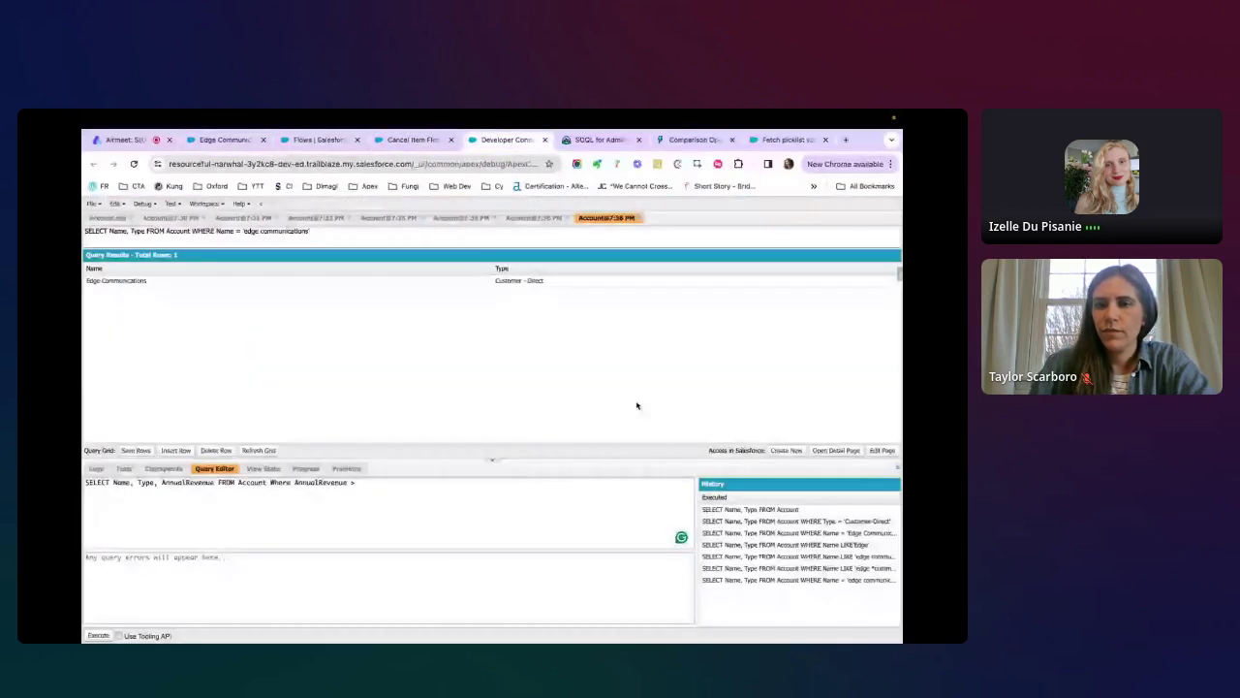
pyautogui.write('1')
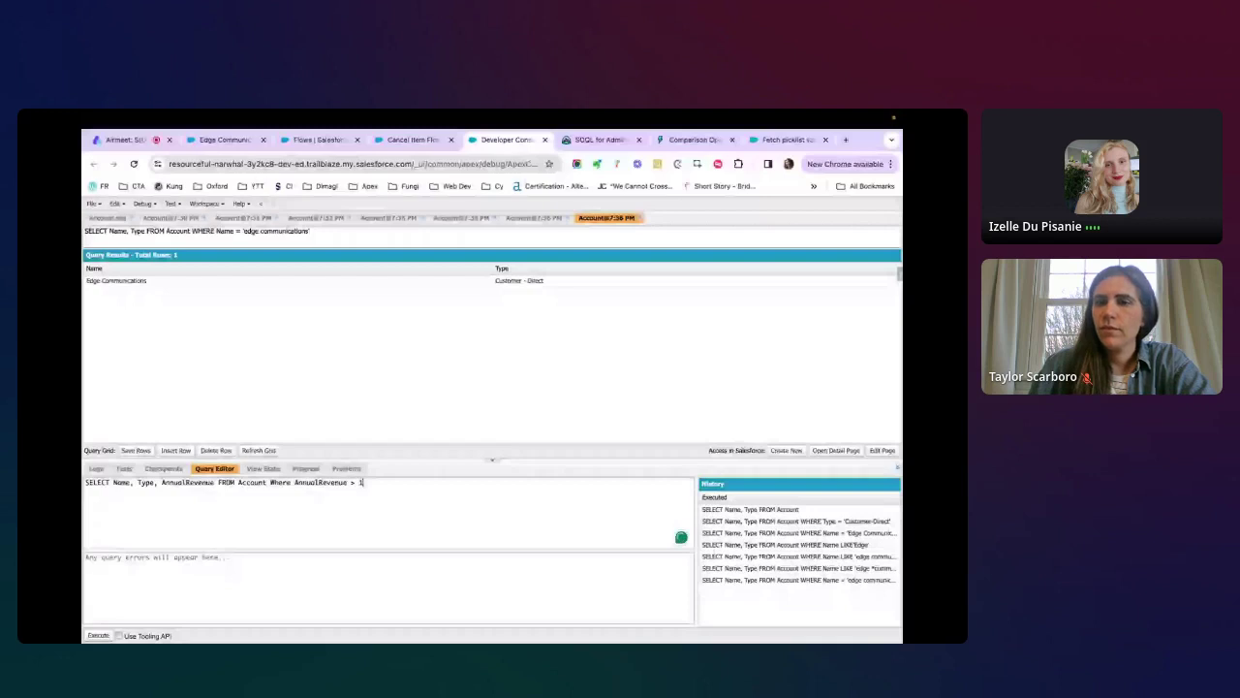
pyautogui.write('00000')
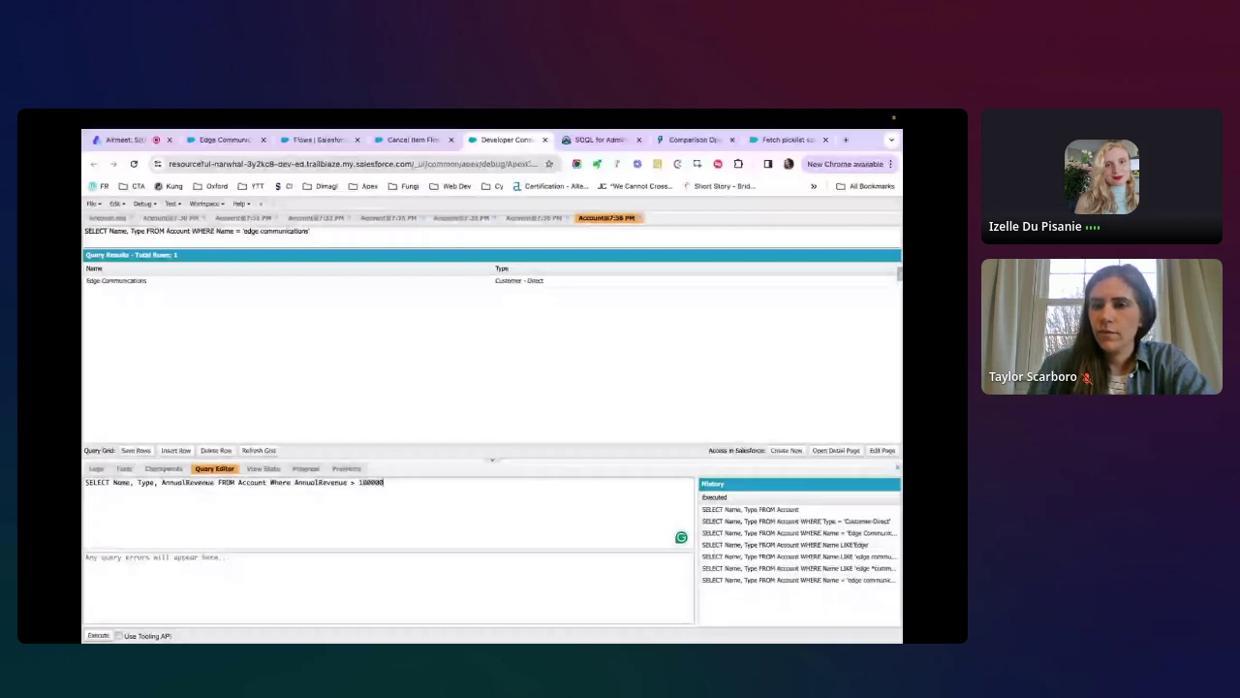
pyautogui.write('0 AND')
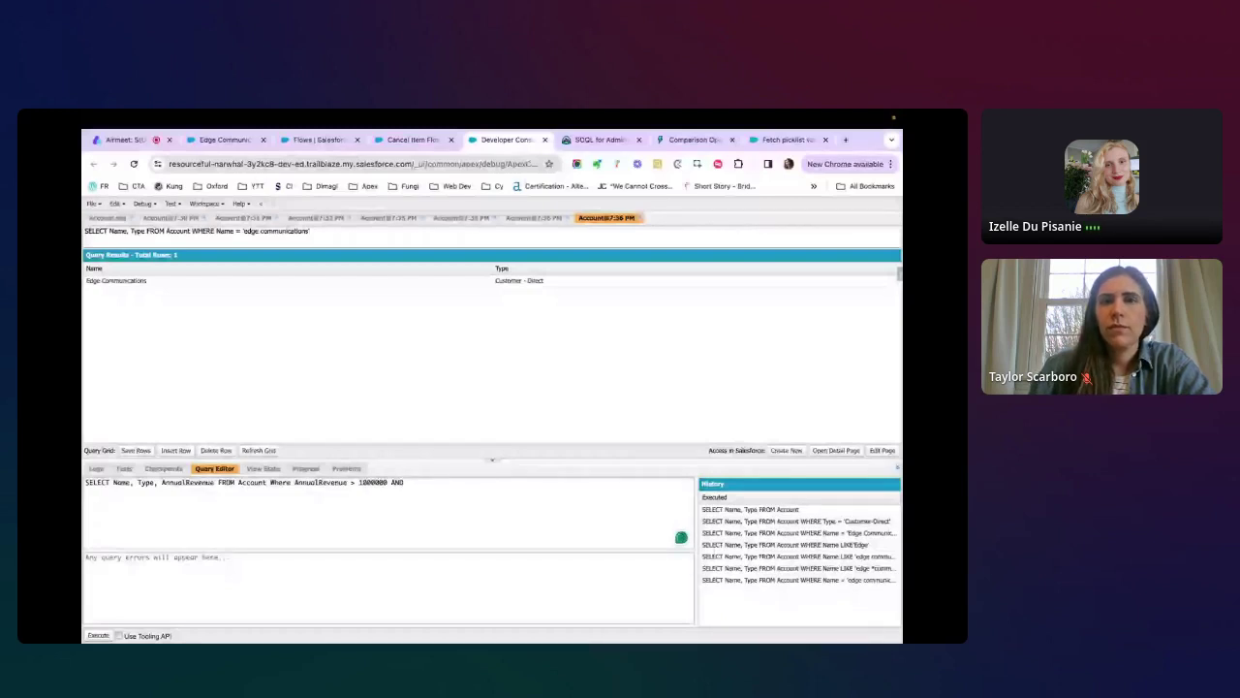
# Add the upper limit AnnualRevenue <200000000 to the query, rechecking the Edge Communications record, and execute it.
pyautogui.write(' AnnualReve')
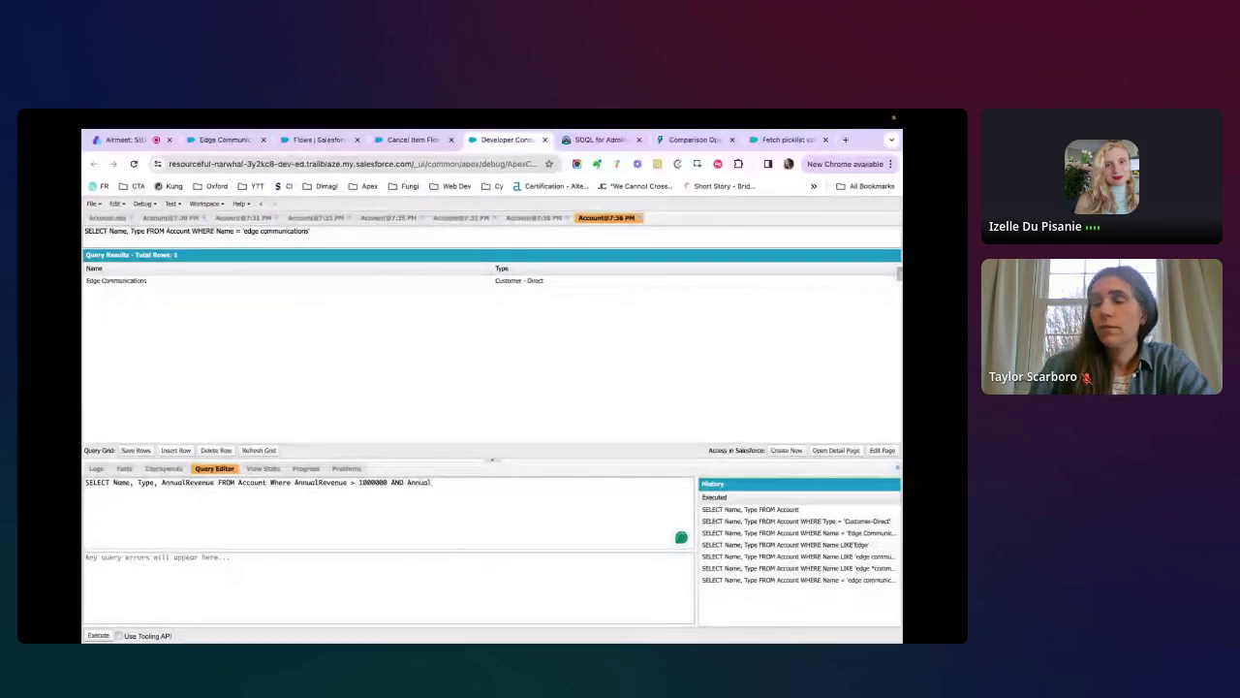
pyautogui.write('nu')
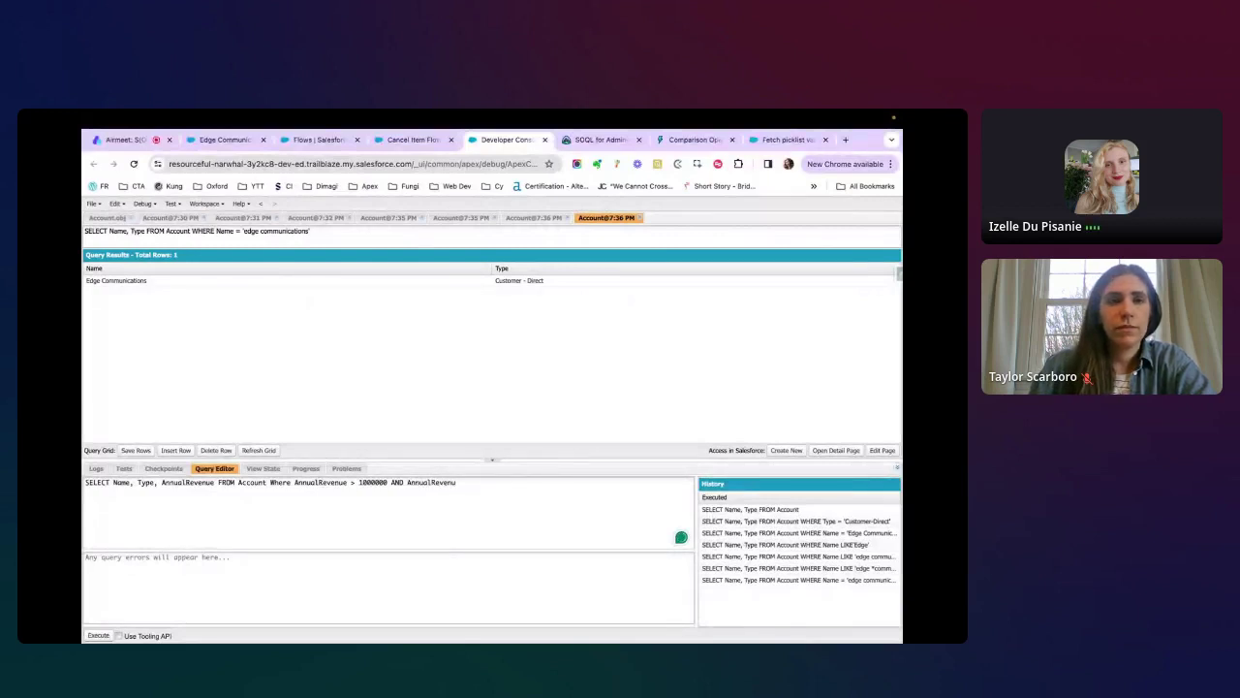
pyautogui.write('e <')
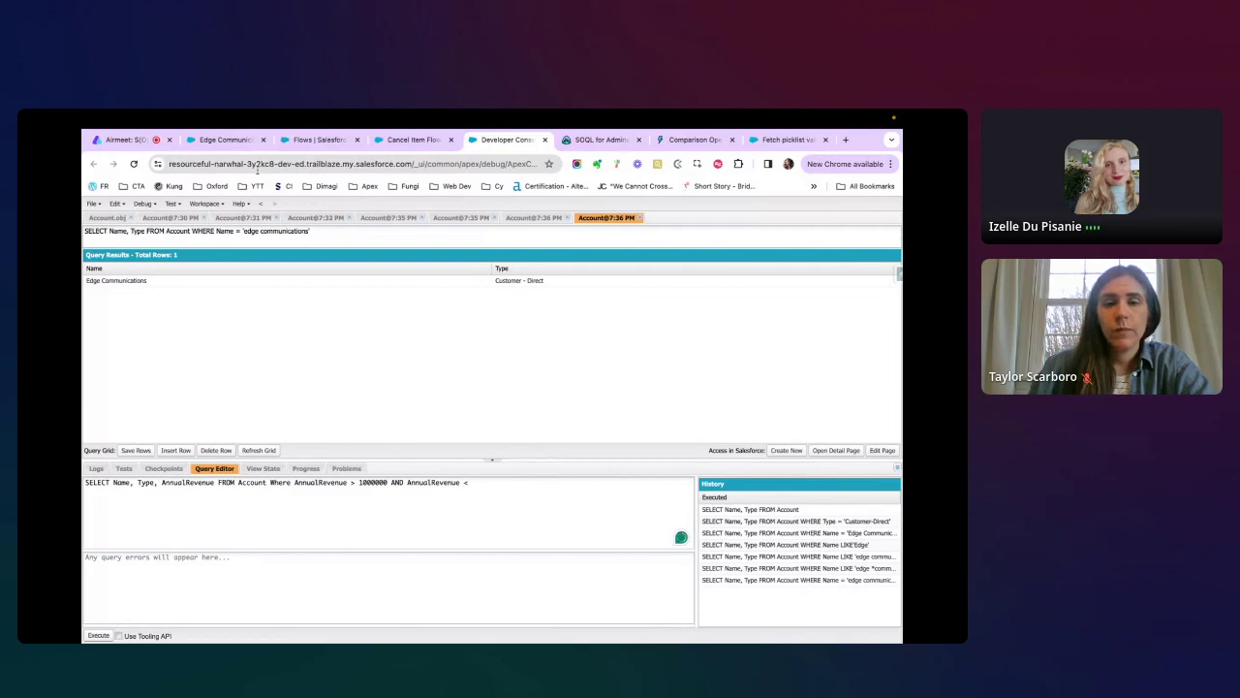
pyautogui.click(216, 140)
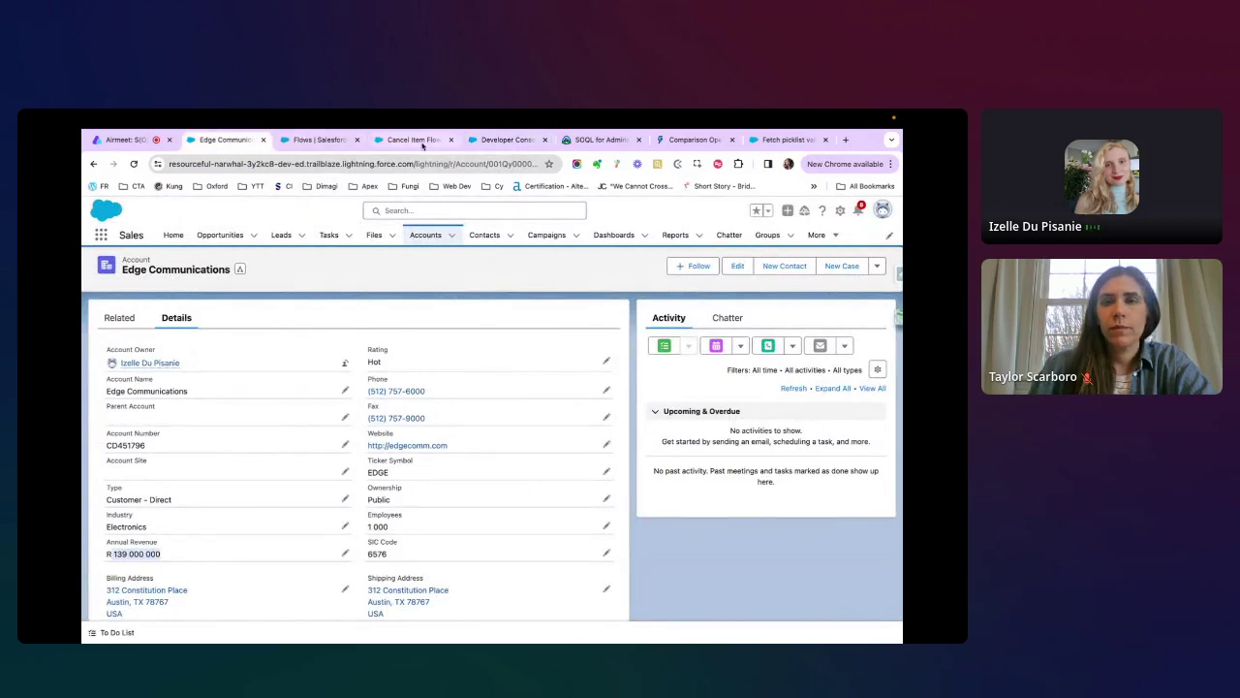
pyautogui.click(489, 139)
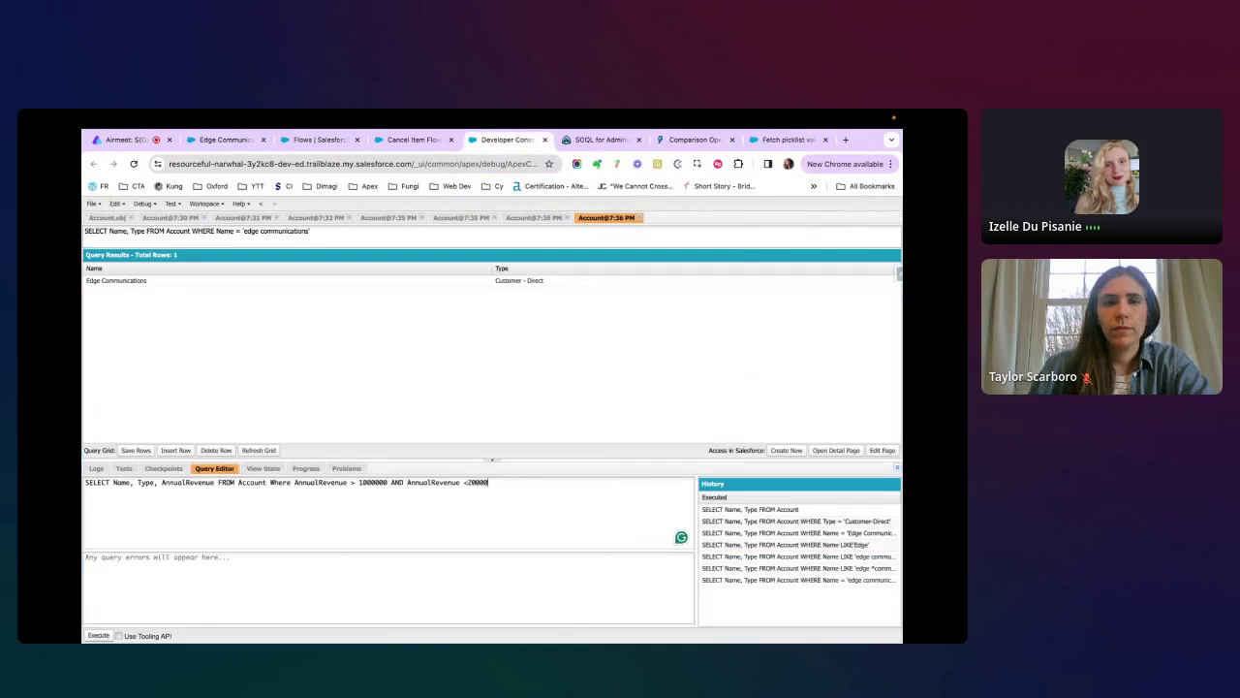
pyautogui.write('0000')
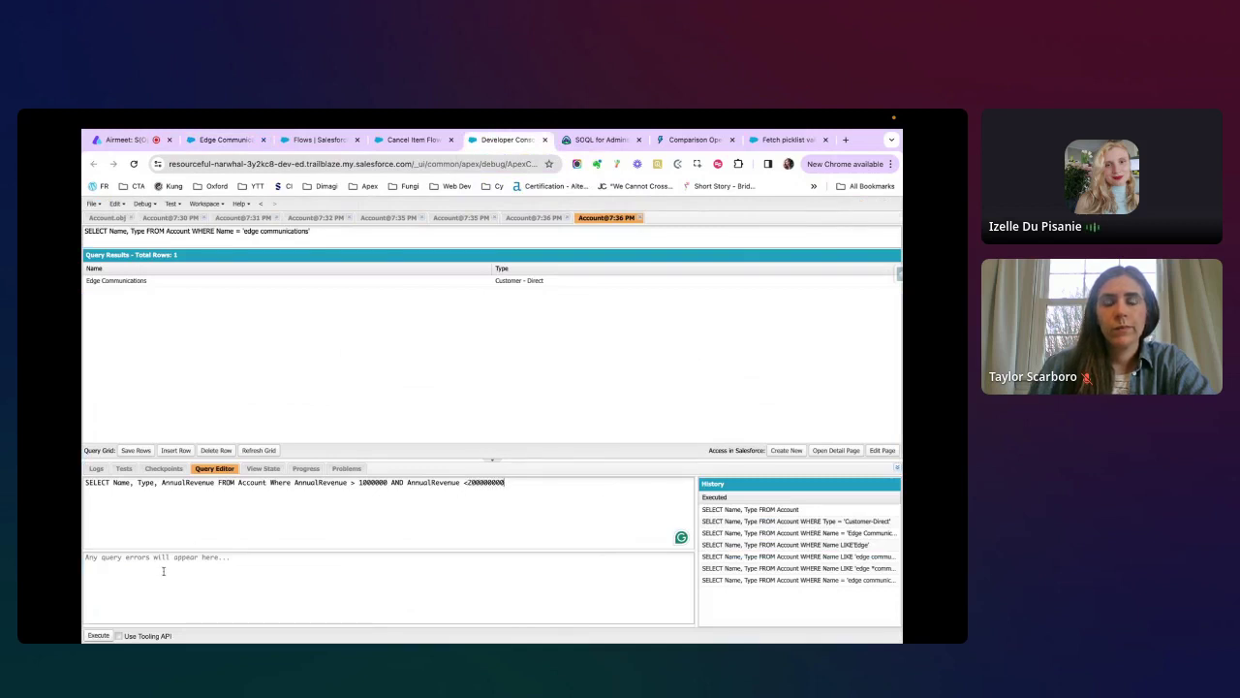
pyautogui.click(95, 635)
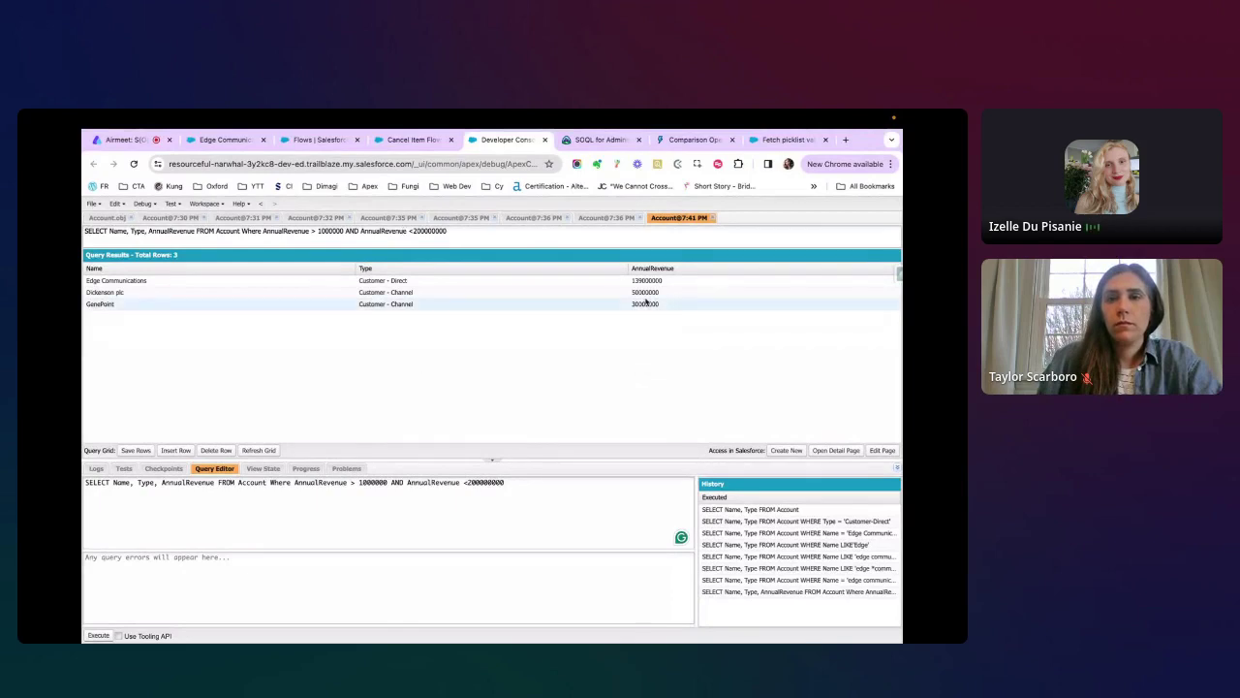
# Replace the AND condition with OR and look for the employee count field on the Edge Communications record.
pyautogui.moveTo(513, 481); pyautogui.dragTo(391, 481)
pyautogui.press('BackSpace')
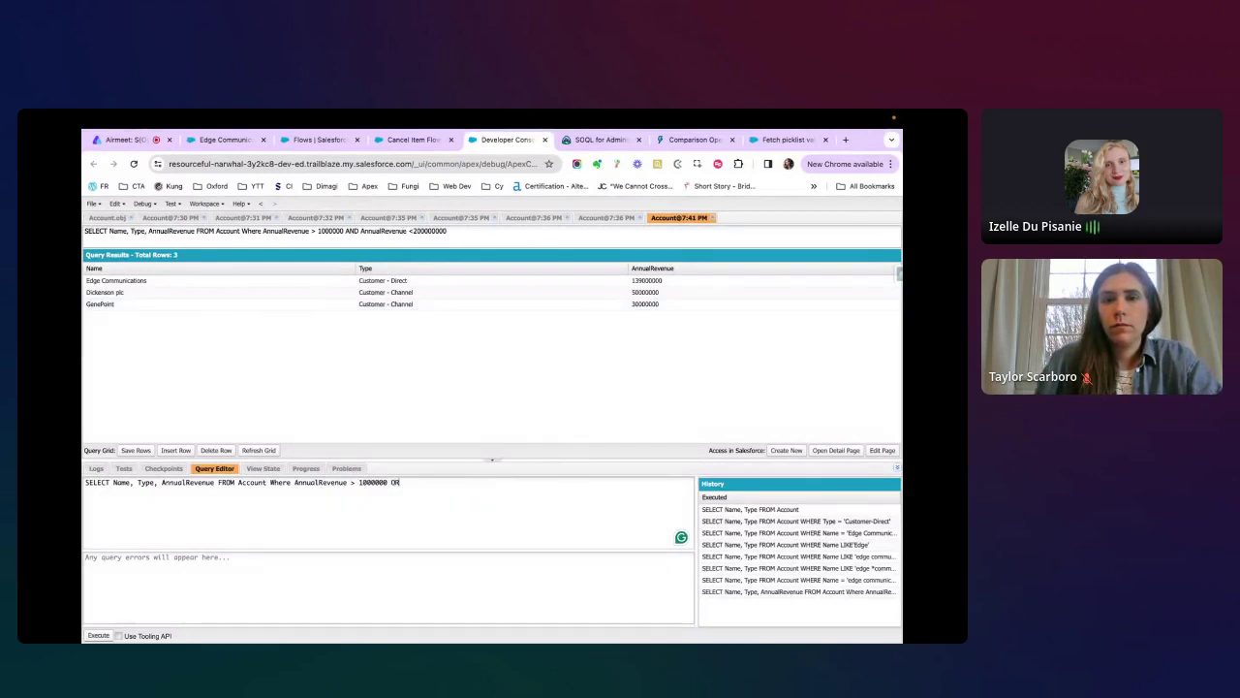
pyautogui.write('OR')
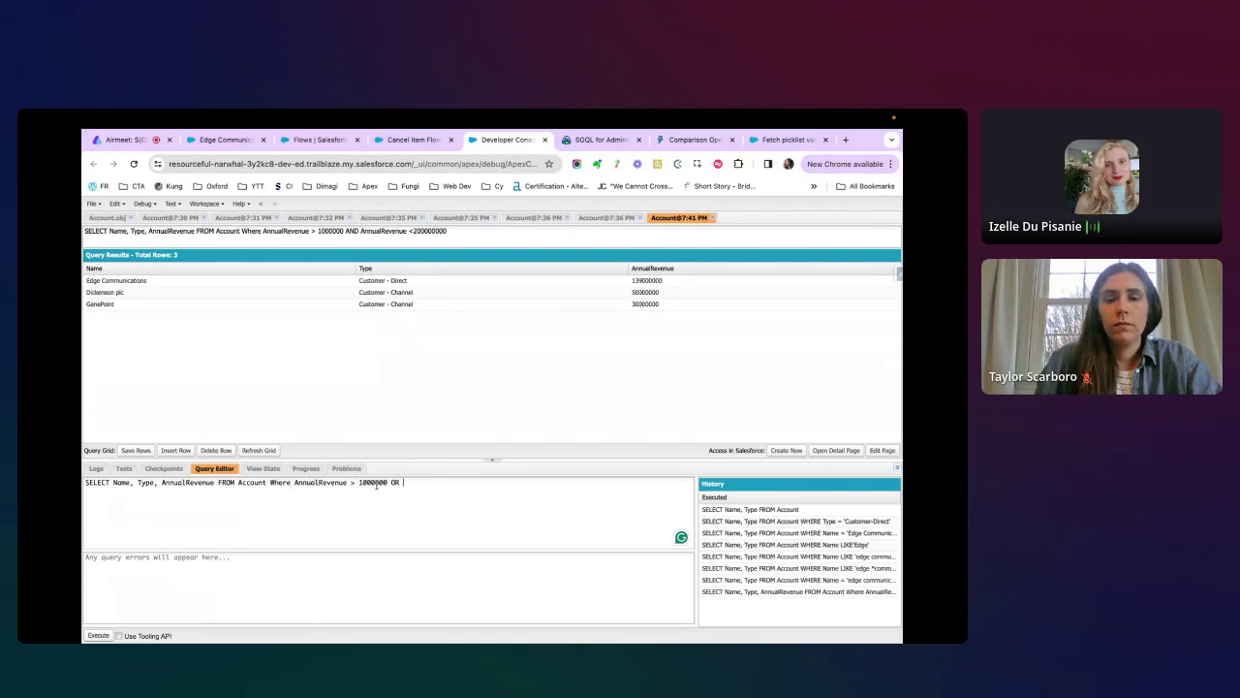
pyautogui.click(223, 140)
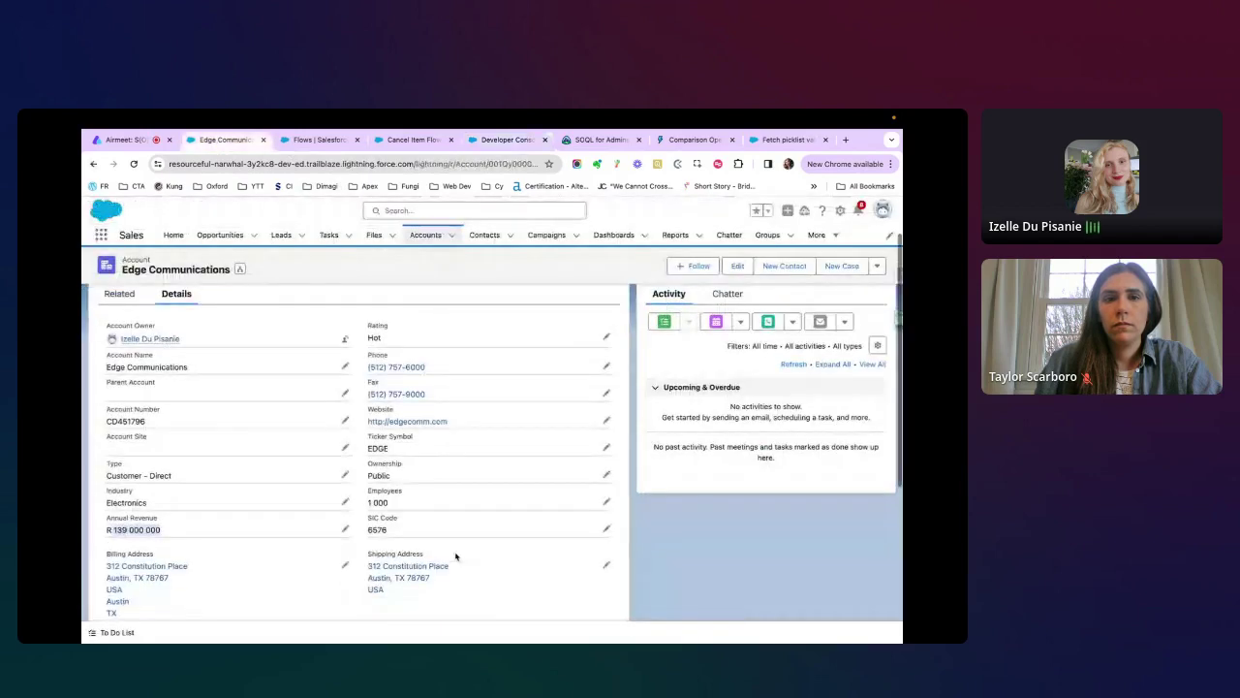
pyautogui.scroll(-2, 456, 557)
pyautogui.scroll(-1, 457, 558)
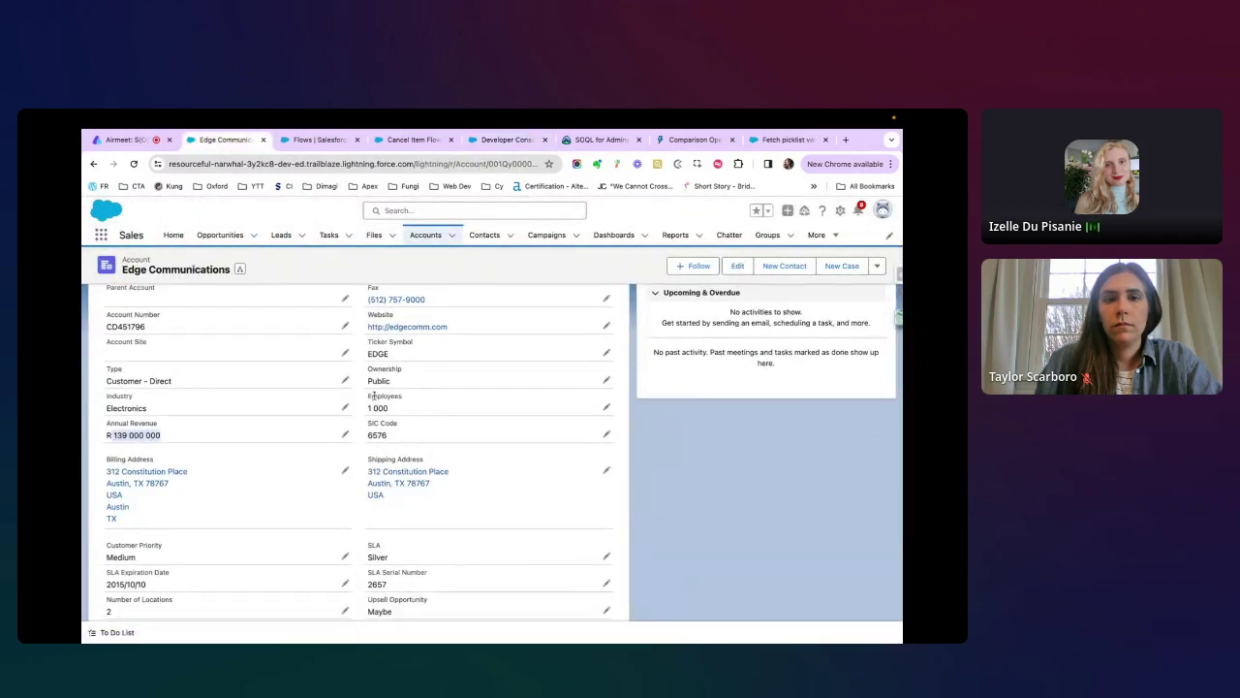
pyautogui.click(503, 142)
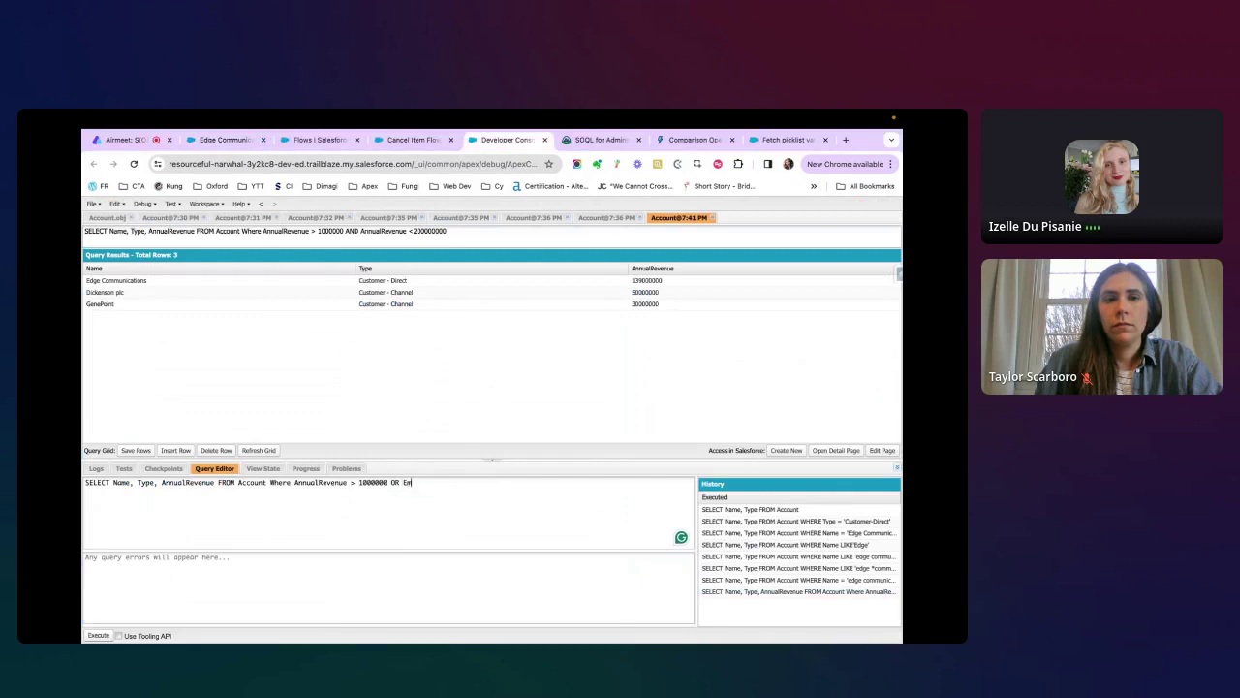
# Add Employees > 2000 as the alternative condition, try to execute the query and check the problems list.
pyautogui.write('Employees')
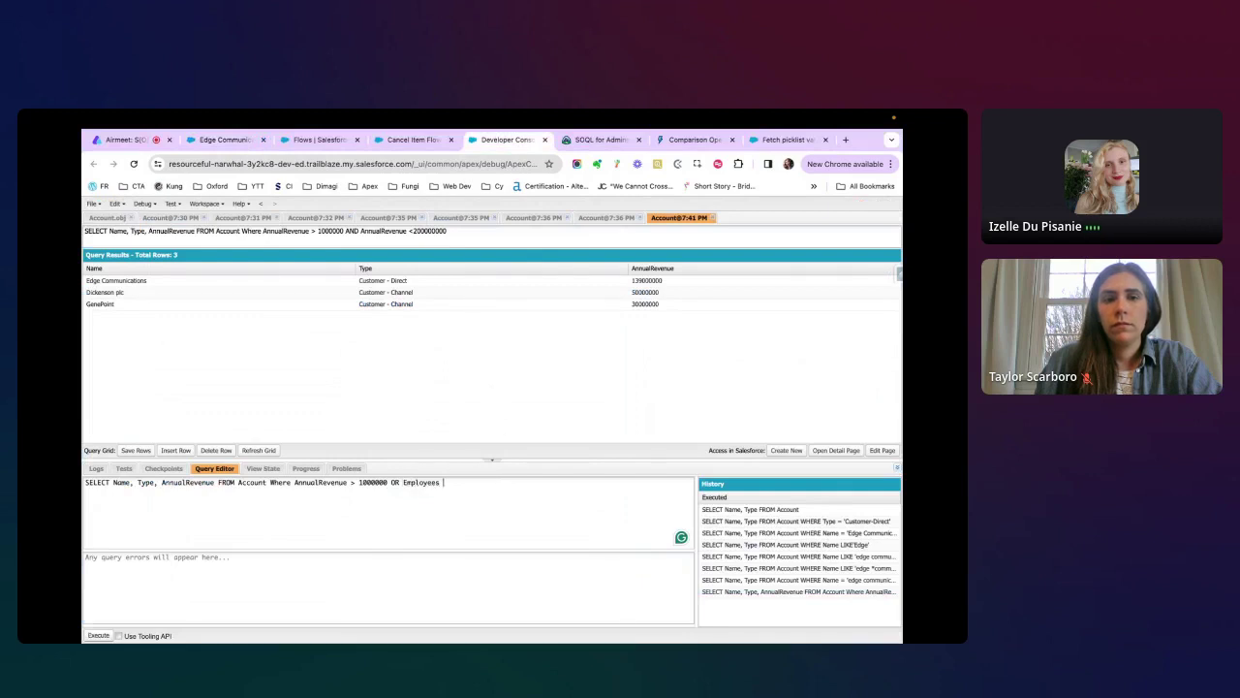
pyautogui.write(' > 2000')
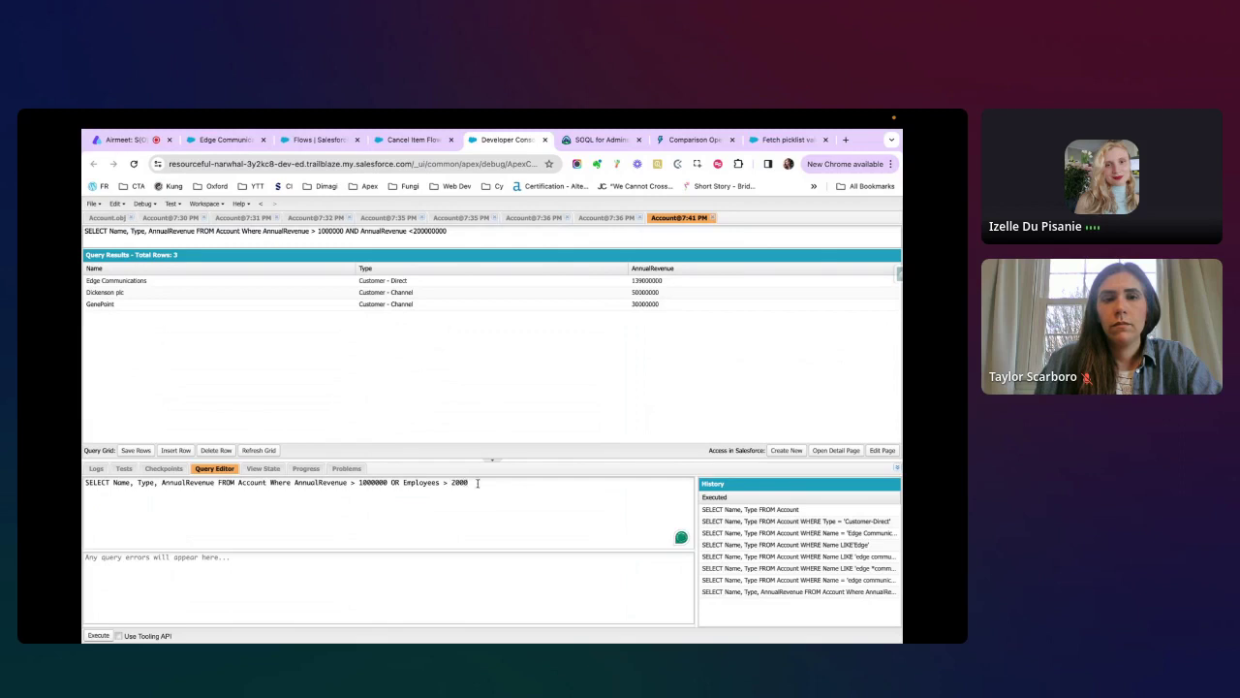
pyautogui.click(99, 636)
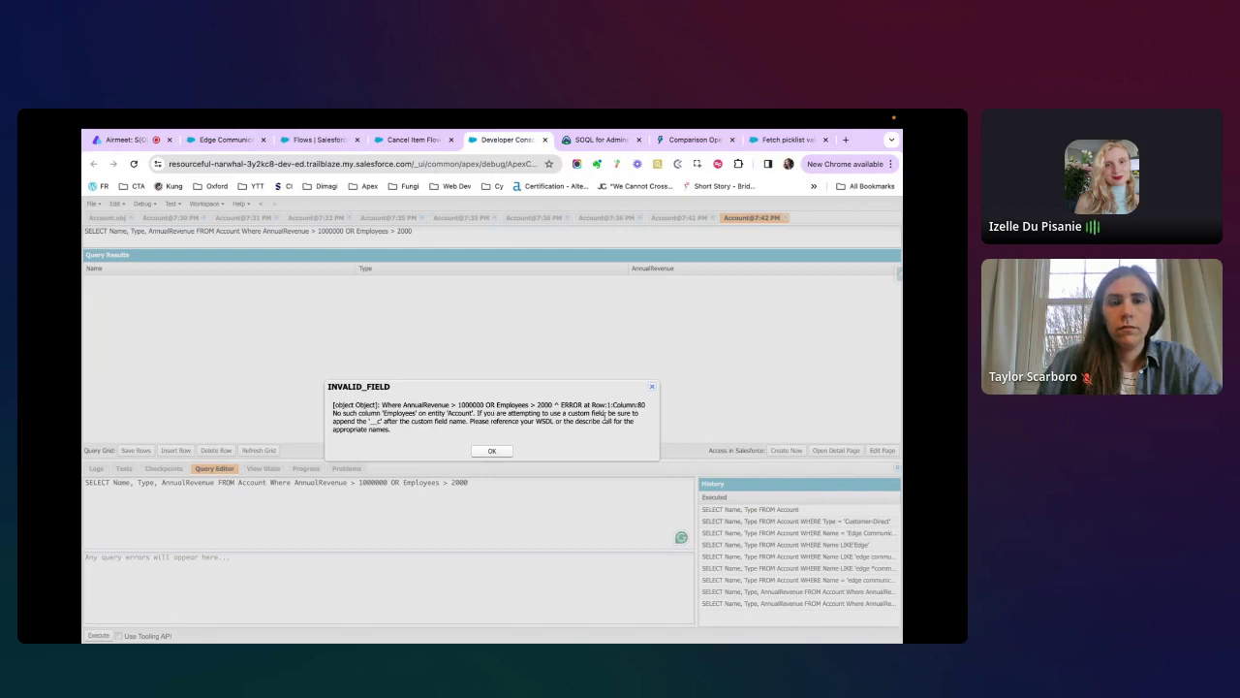
pyautogui.click(492, 451)
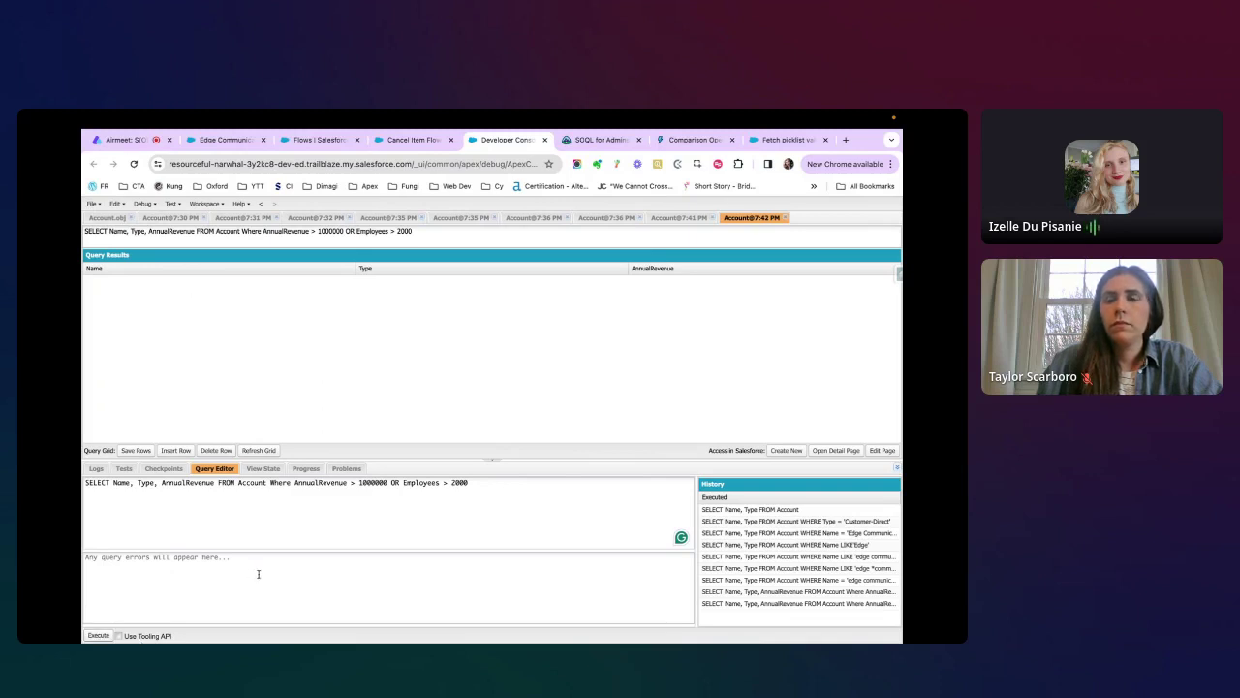
pyautogui.click(98, 636)
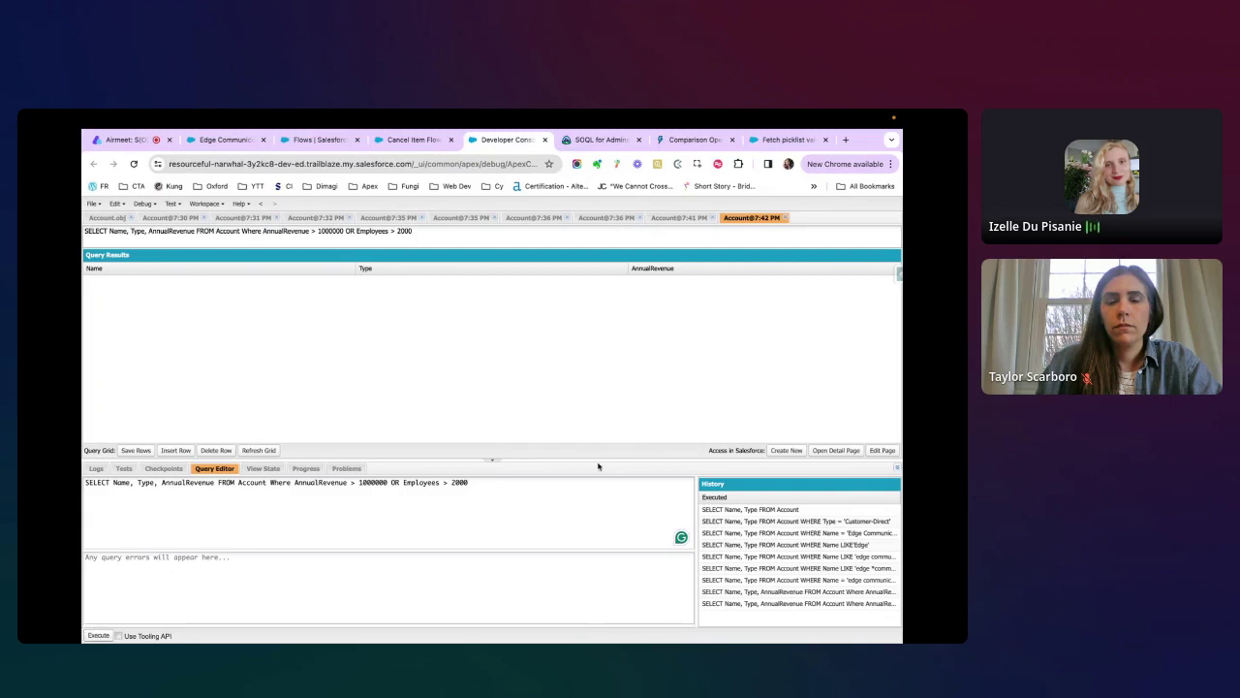
pyautogui.click(346, 468)
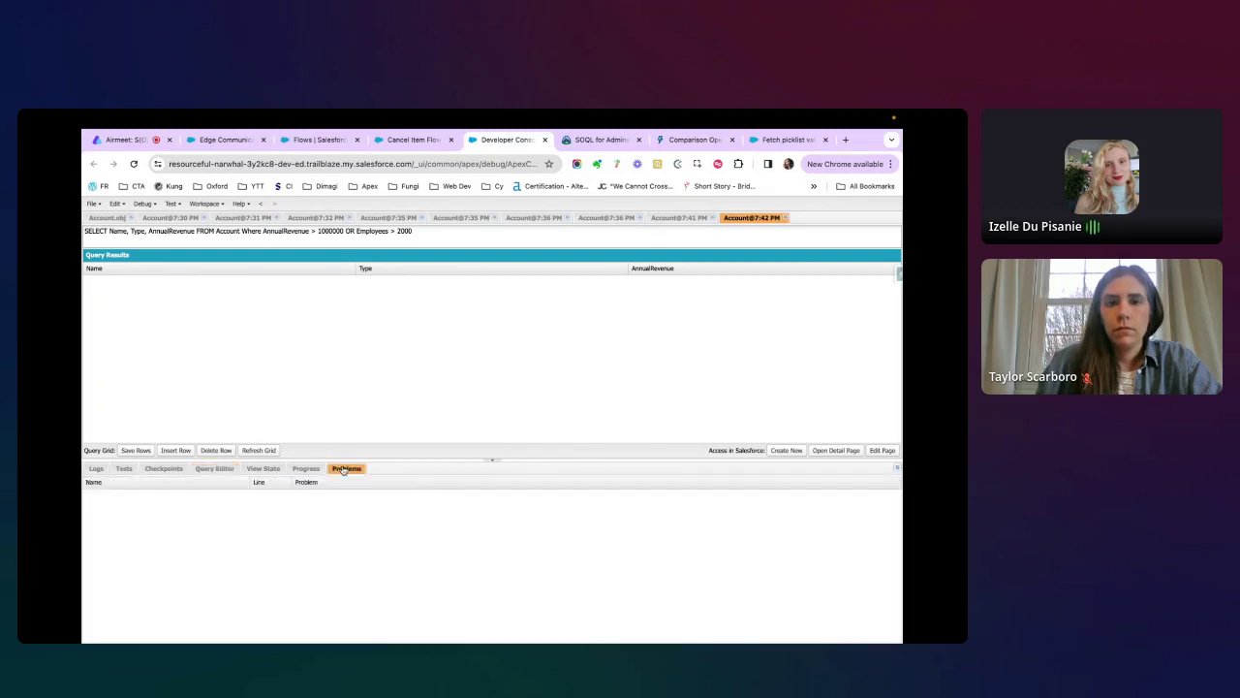
pyautogui.click(214, 468)
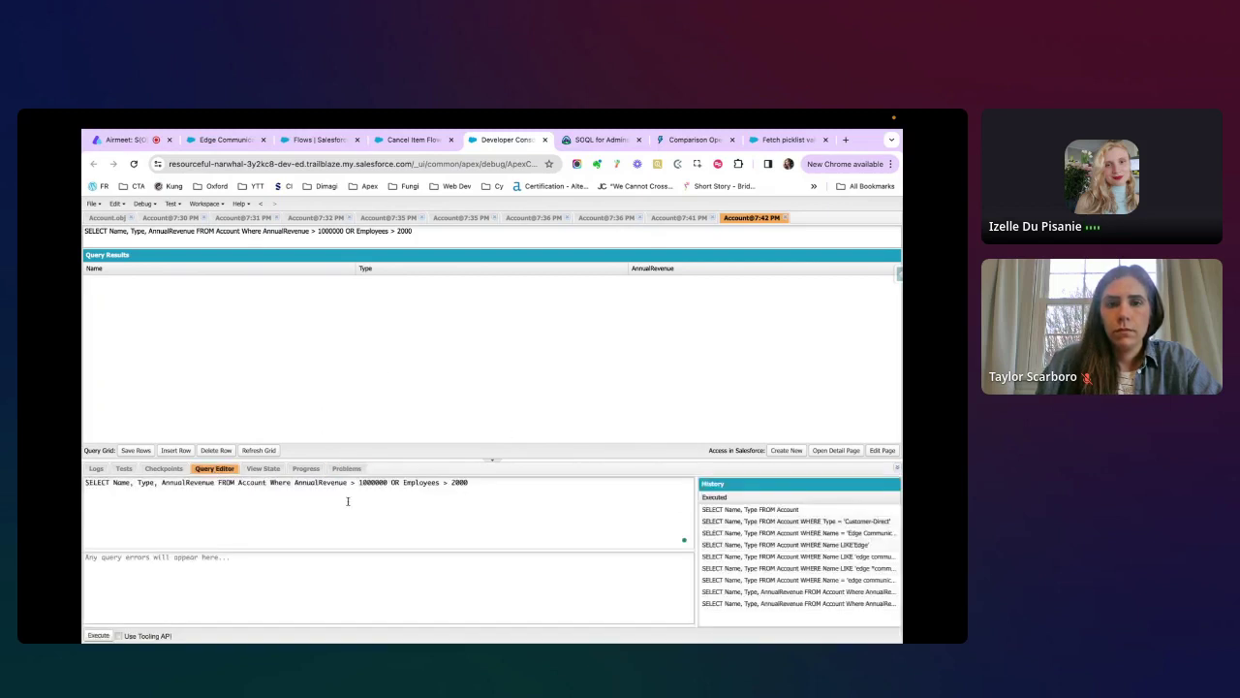
# Look up the employee field's API name in the Account object, replace Employees with NumberOfEmployees in the filter and execute the query.
pyautogui.doubleClick(418, 483)
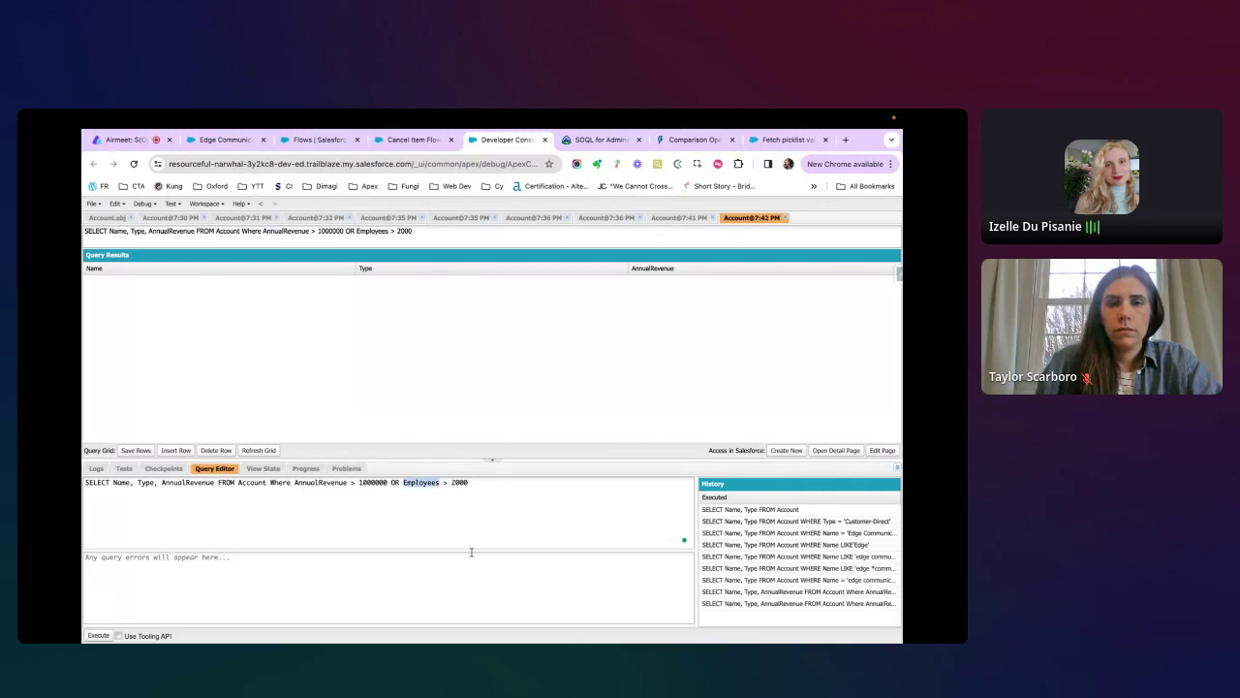
pyautogui.click(105, 219)
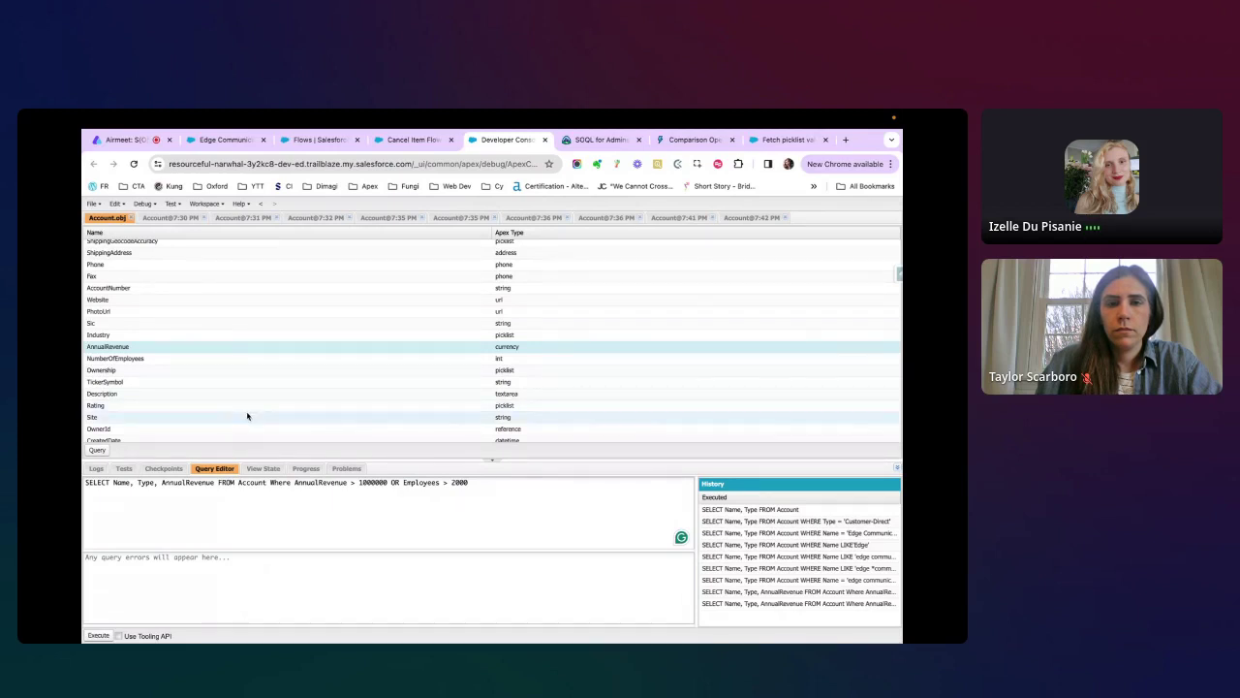
pyautogui.click(103, 359)
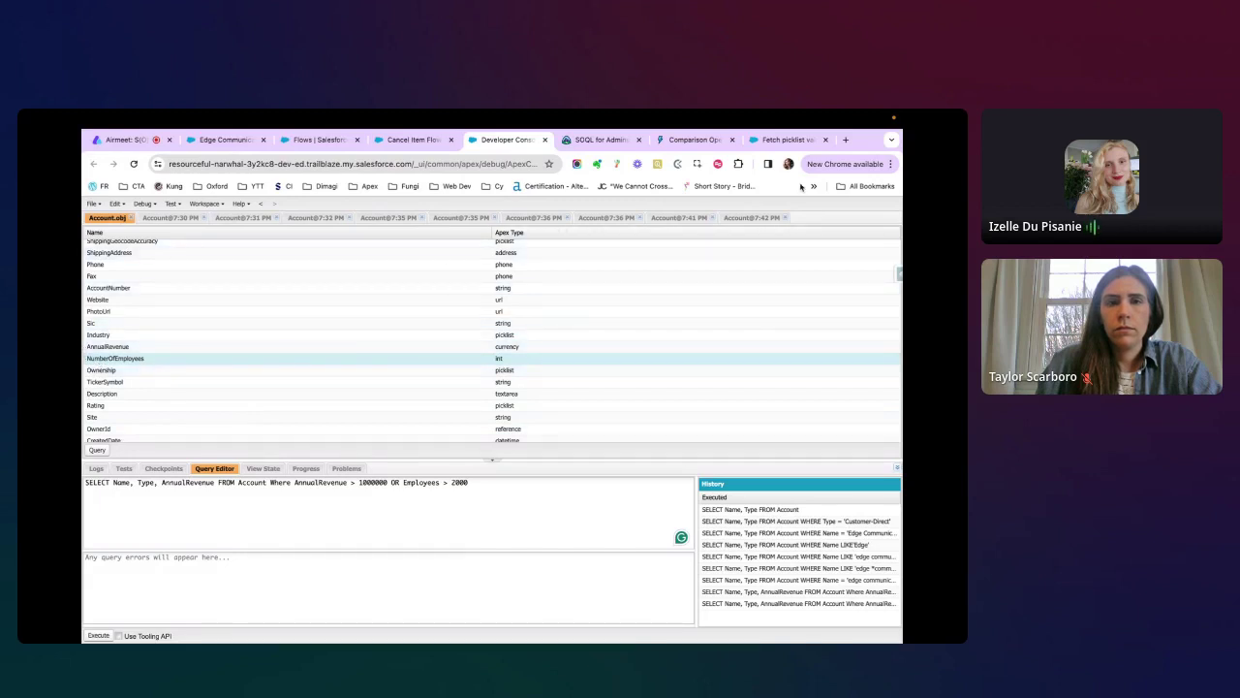
pyautogui.doubleClick(417, 482)
pyautogui.write('NumberOfEmplo')
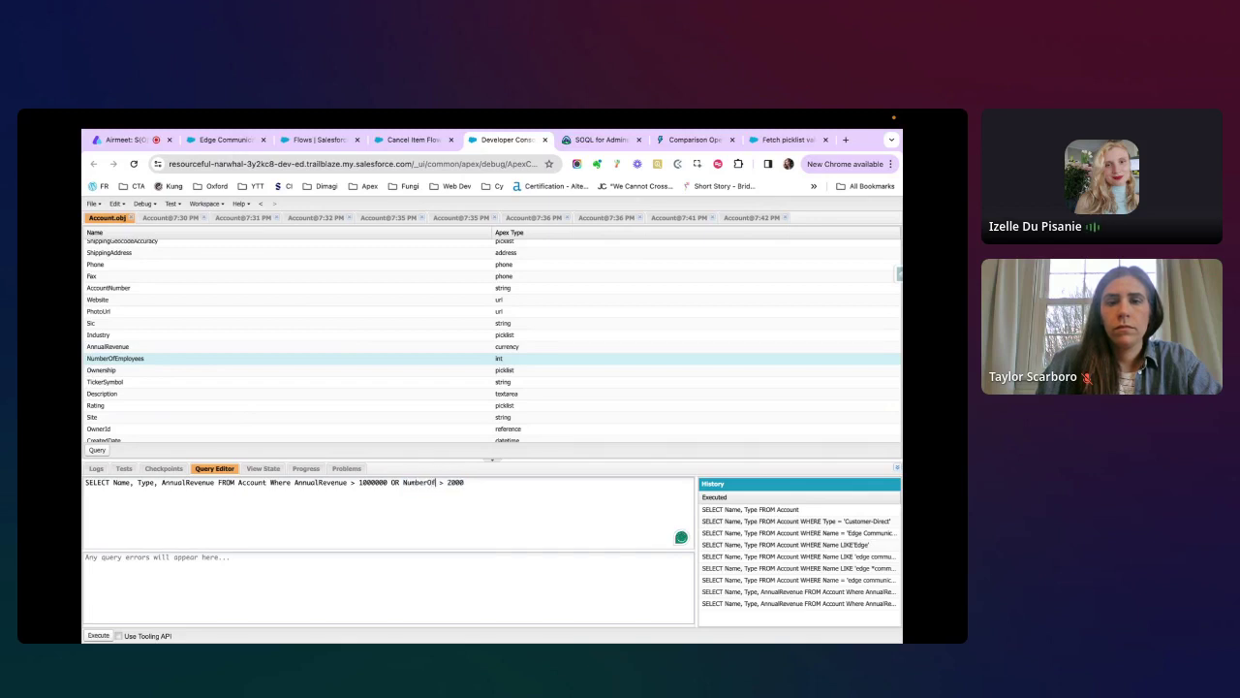
pyautogui.write('yees')
pyautogui.click(99, 635)
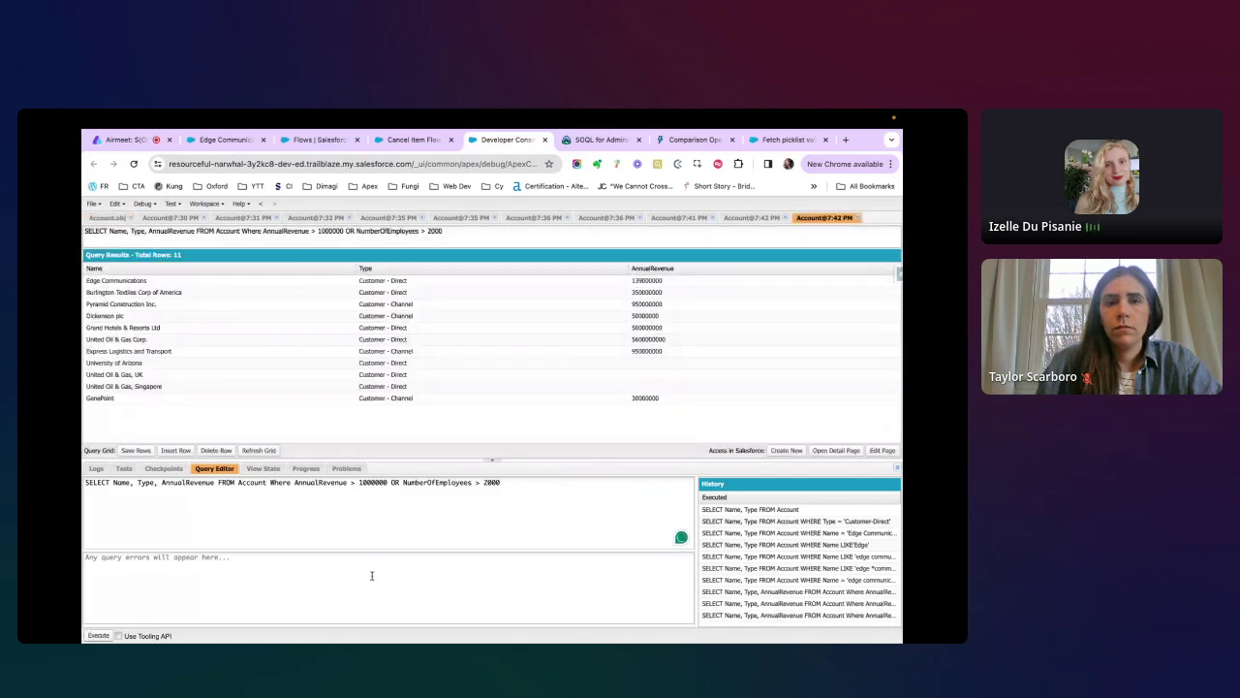
# Add NumberOfEmployees to the query's selected fields after AnnualRevenue and execute the query again.
pyautogui.click(216, 483)
pyautogui.write(', ')
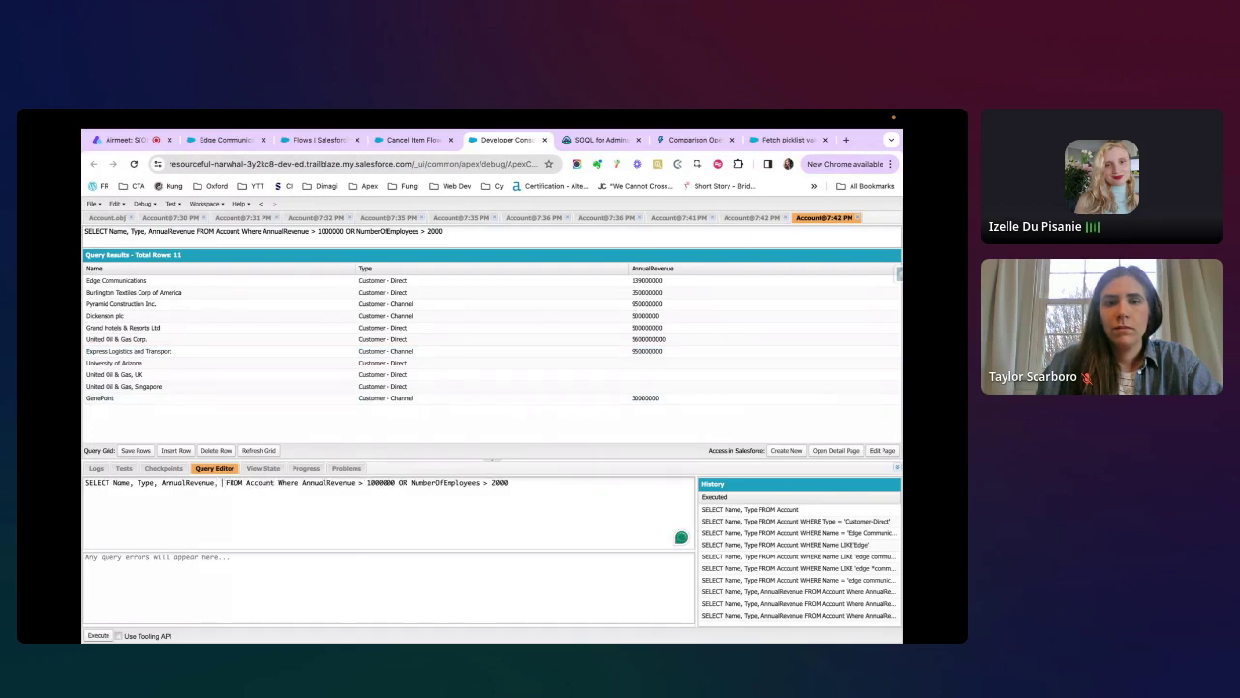
pyautogui.write('Number')
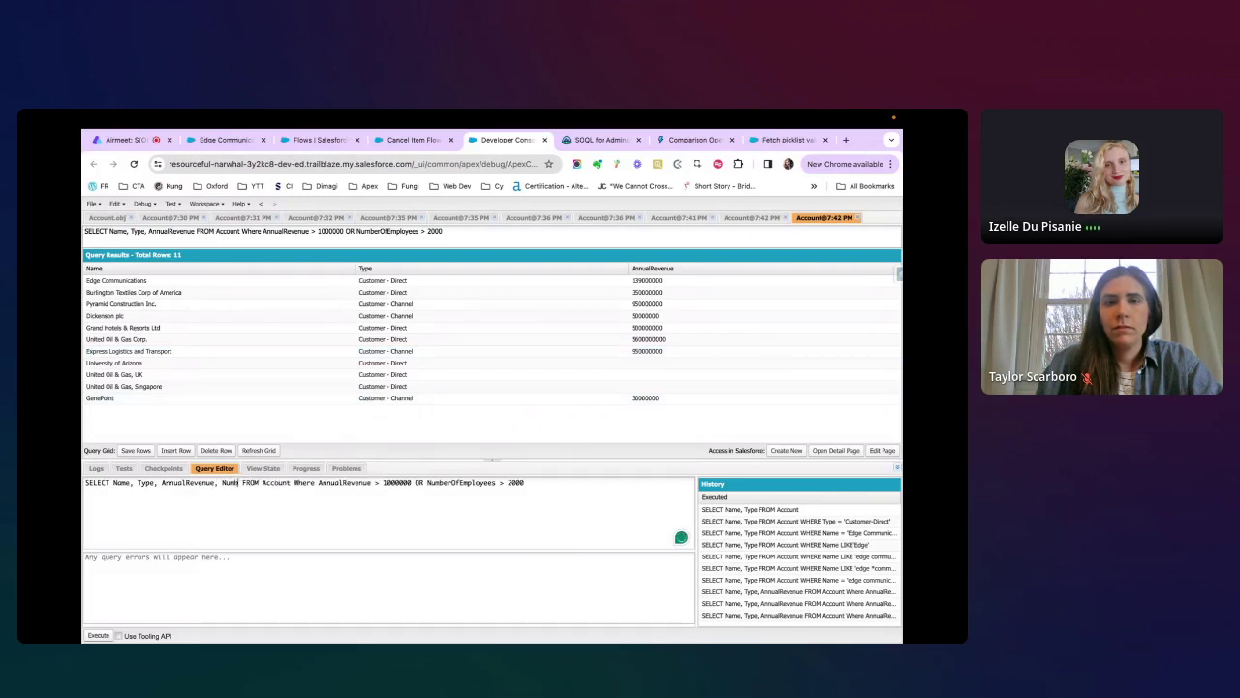
pyautogui.write('OfEm')
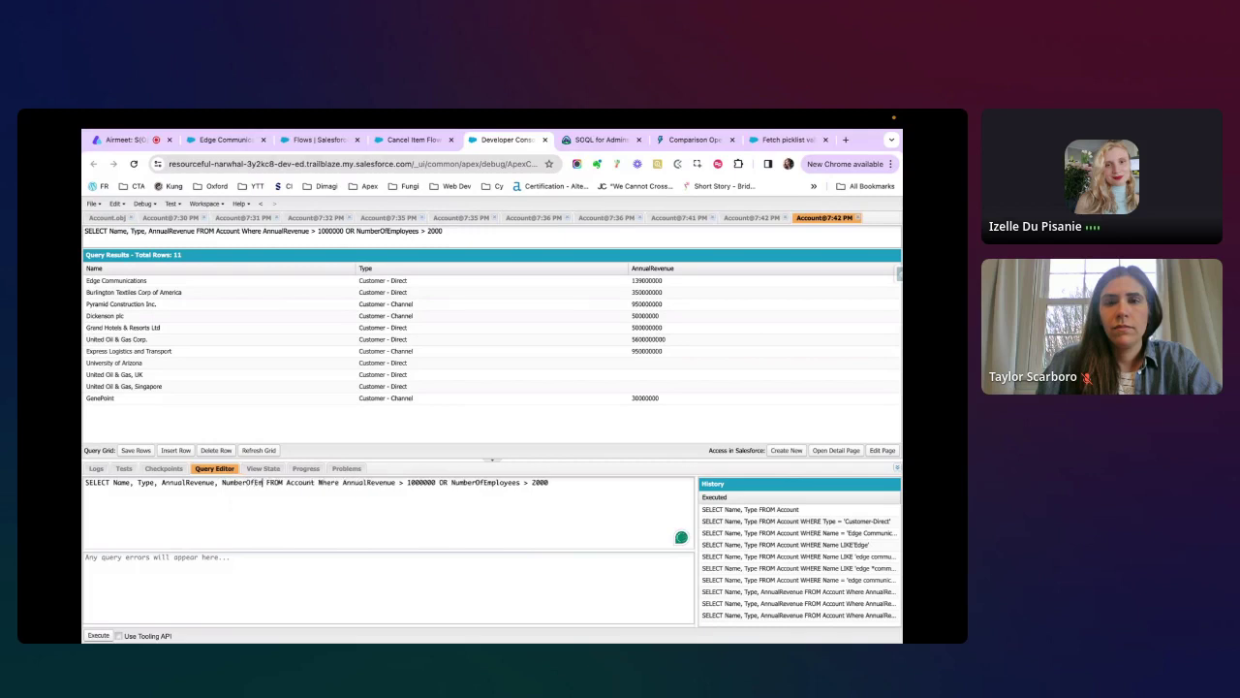
pyautogui.write('ployees')
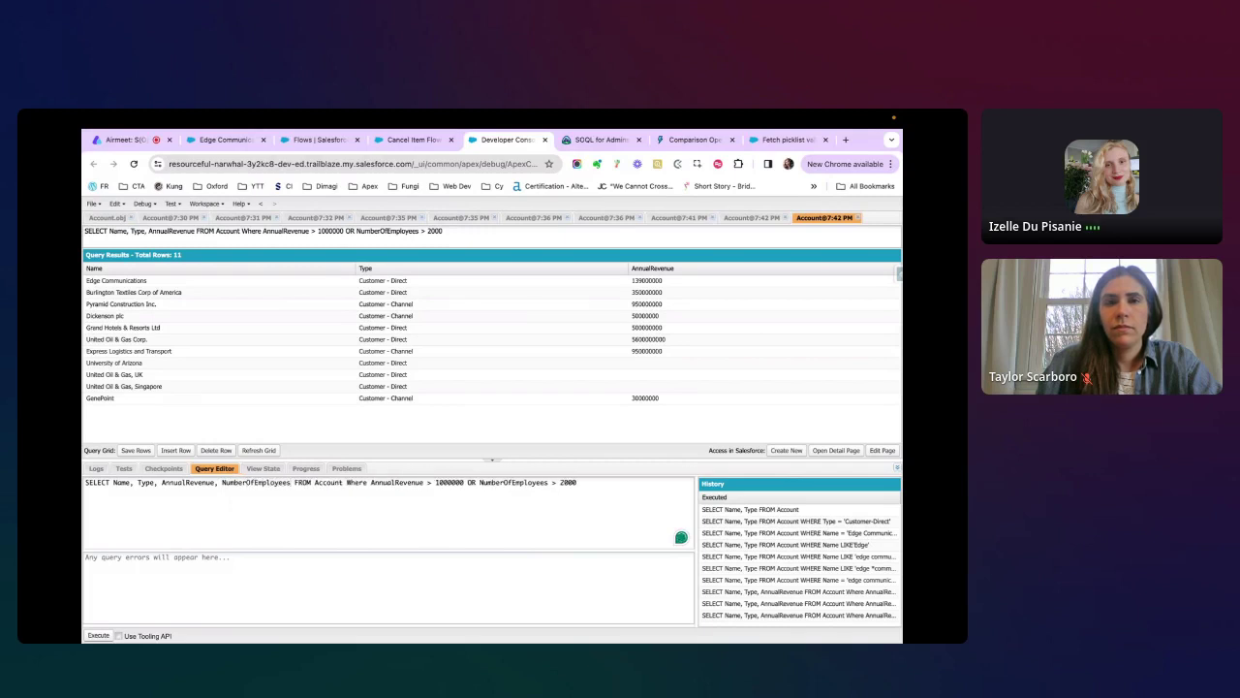
pyautogui.click(98, 635)
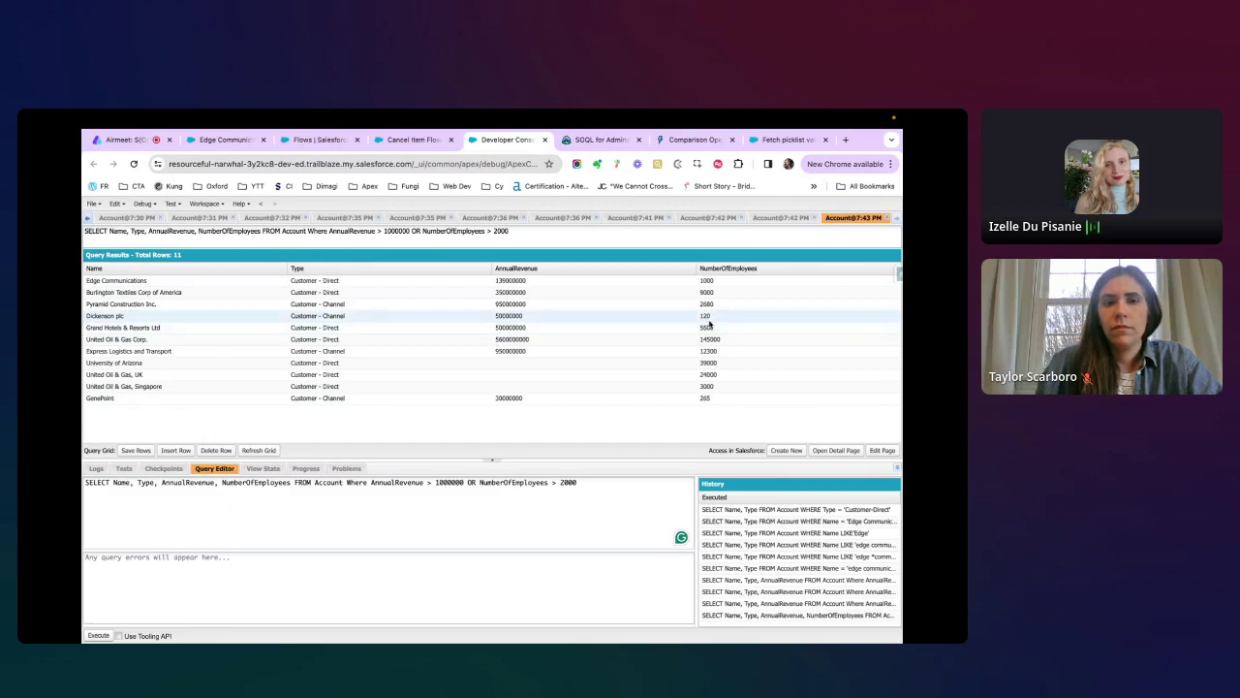
pyautogui.click(521, 316)
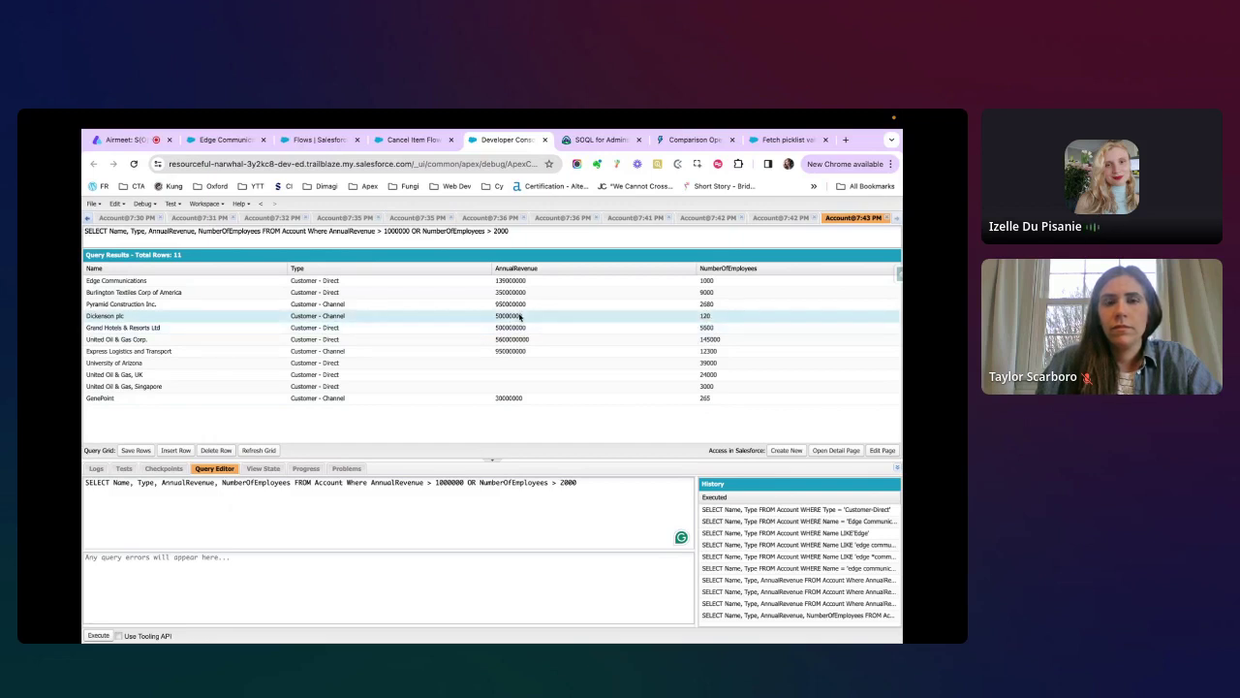
pyautogui.moveTo(374, 486); pyautogui.dragTo(441, 486)
pyautogui.click(441, 487)
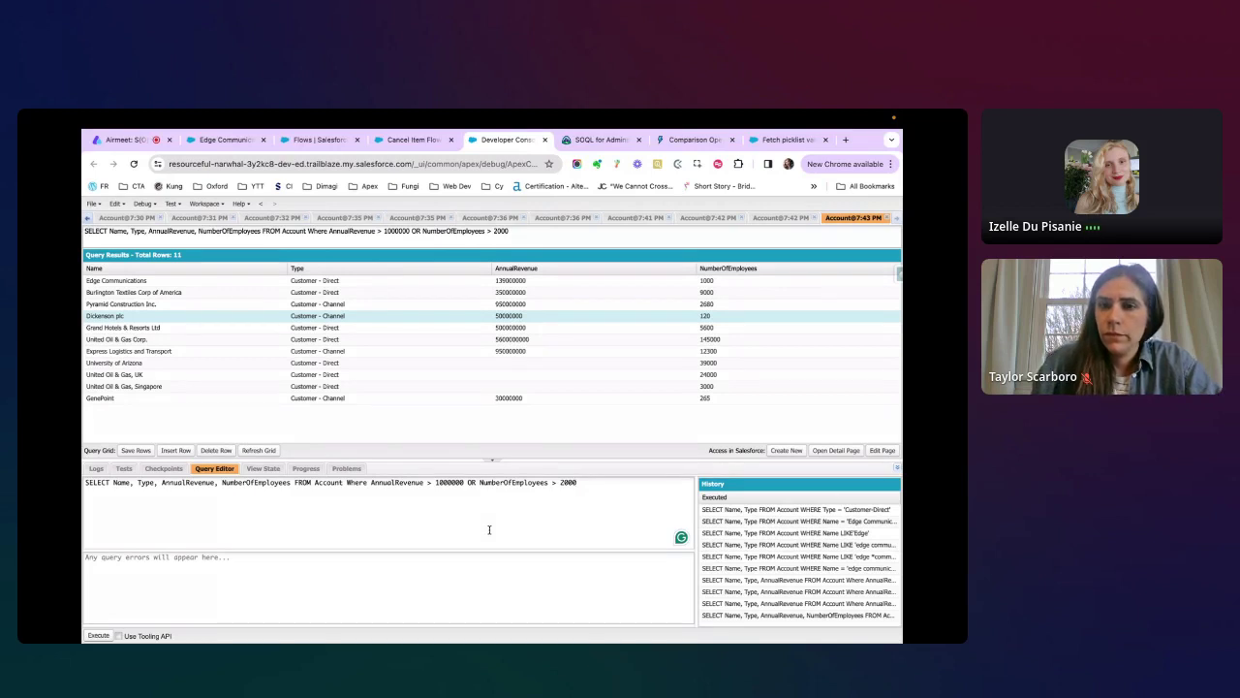
# Append ORDER BY AnnualRevenue to the Account query after the NumberOfEmployees > 2000 condition and execute it.
pyautogui.moveTo(726, 113)
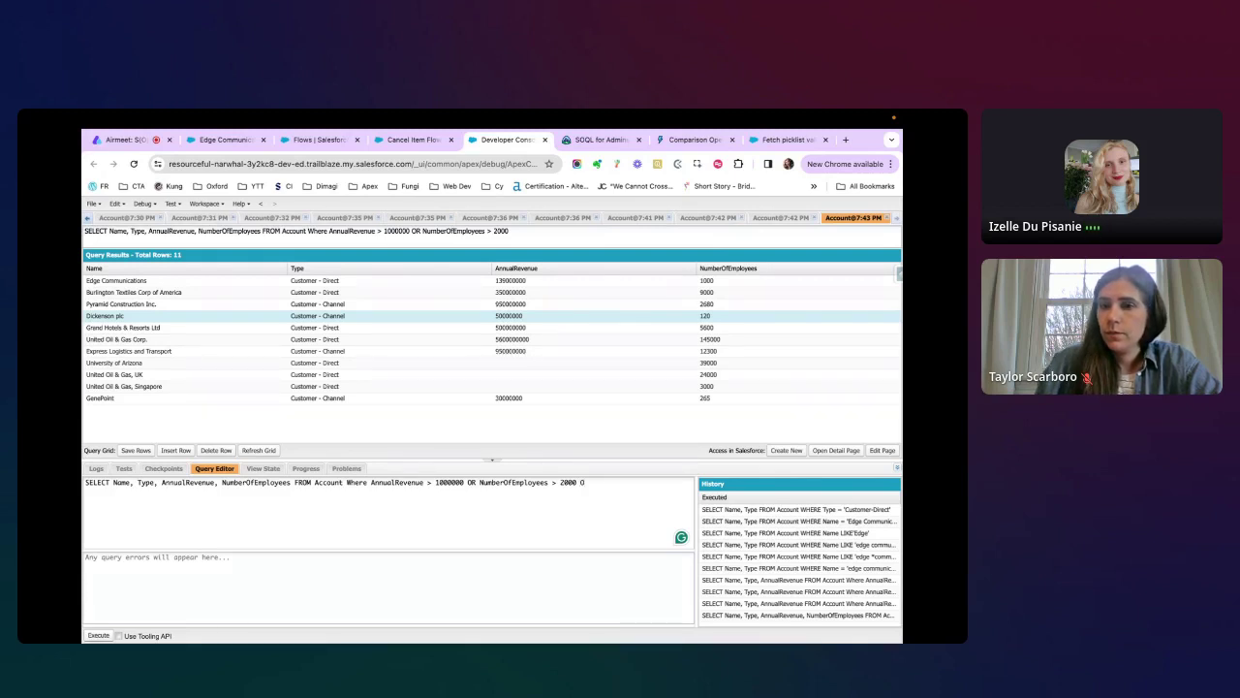
pyautogui.write('er')
pyautogui.press('BackSpace')
pyautogui.press('BackSpace')
pyautogui.press('BackSpace')
pyautogui.click(583, 494)
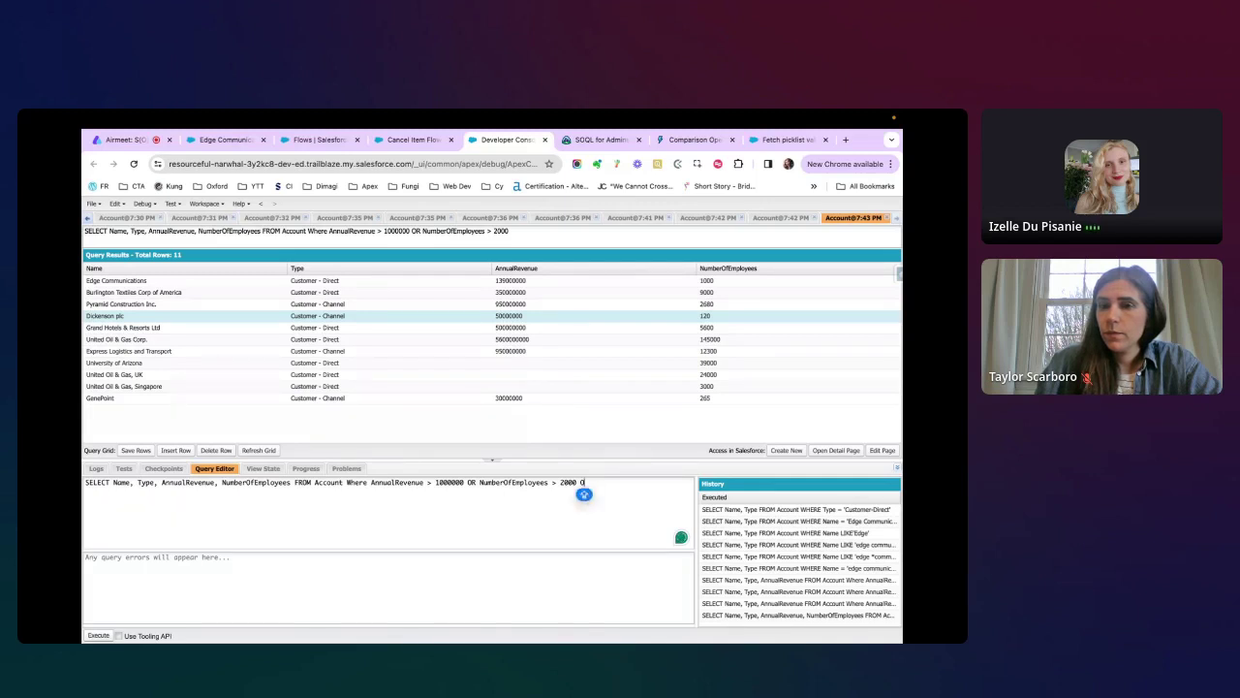
pyautogui.write('RDER BY')
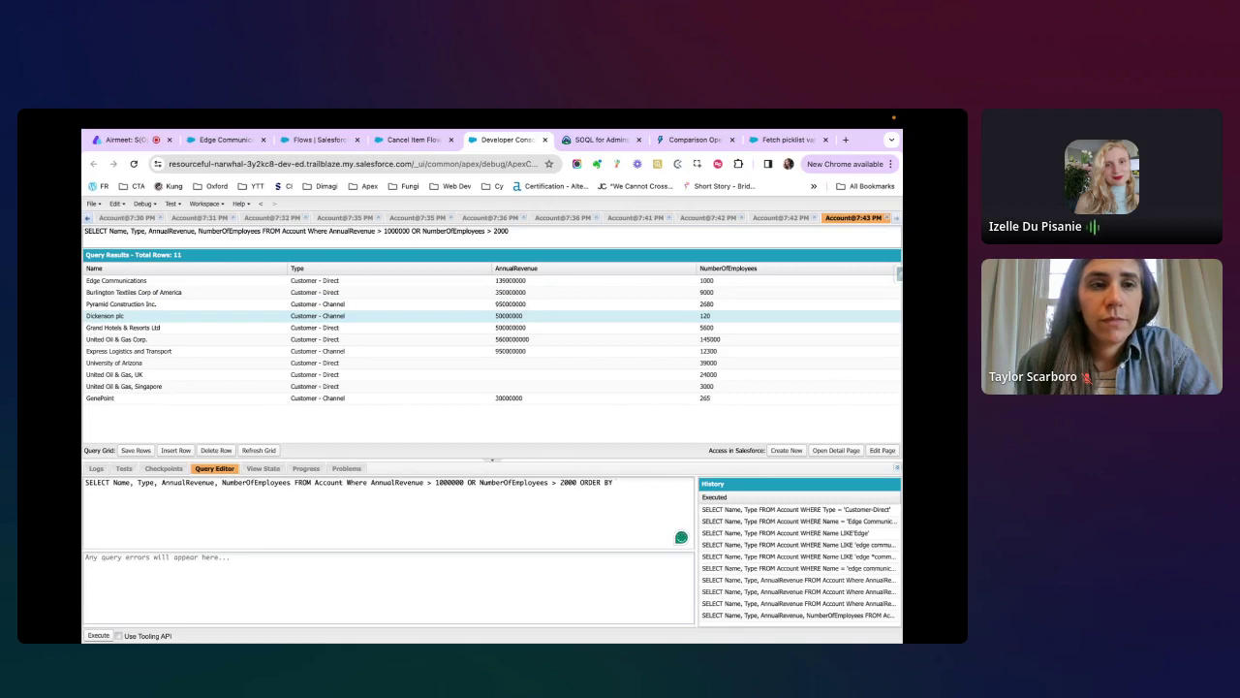
pyautogui.write('nnualRev')
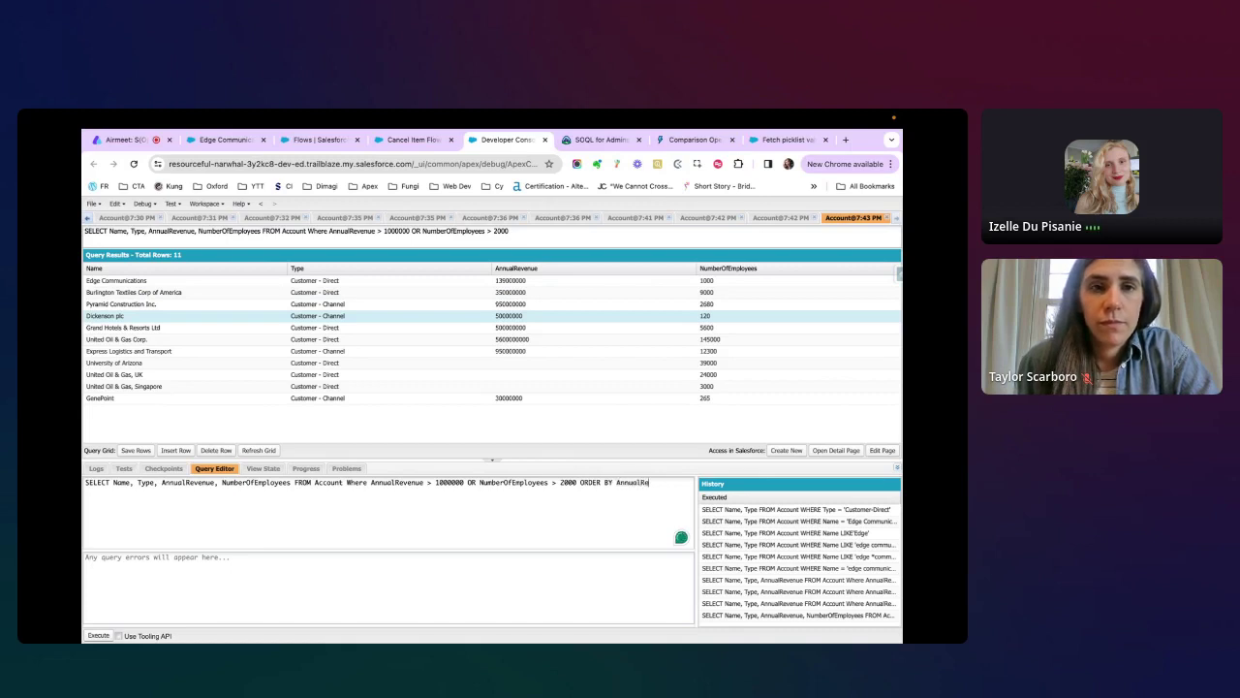
pyautogui.write('enue')
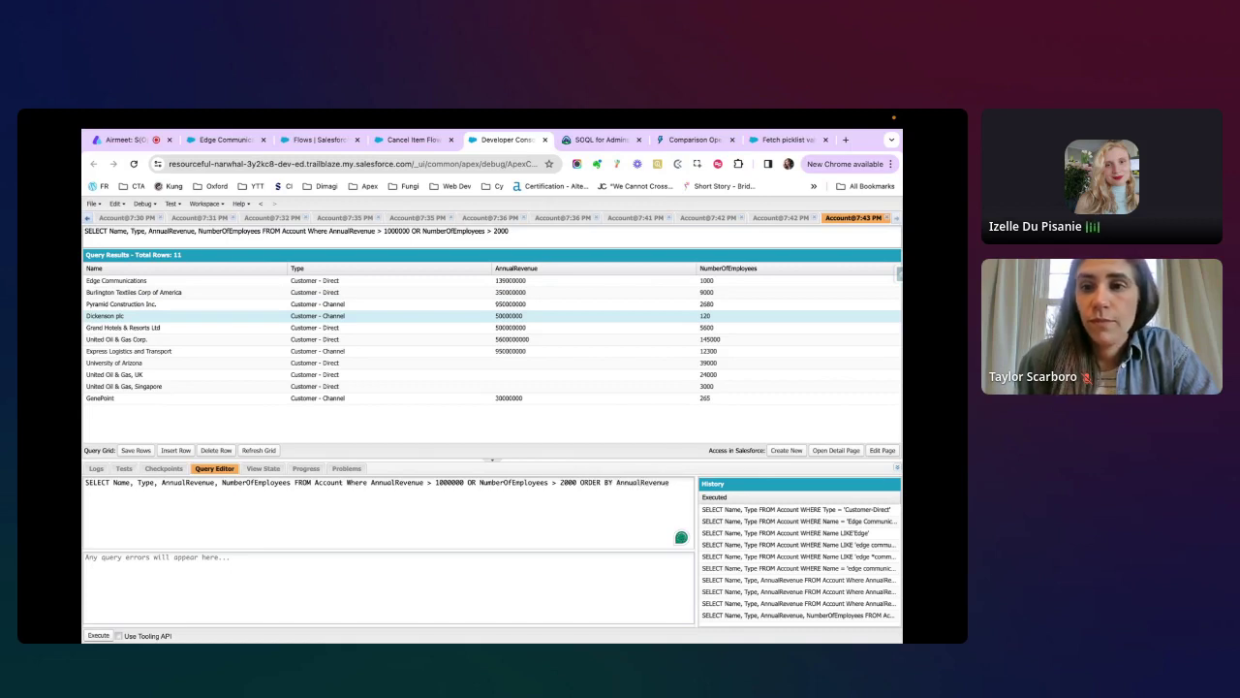
pyautogui.click(96, 636)
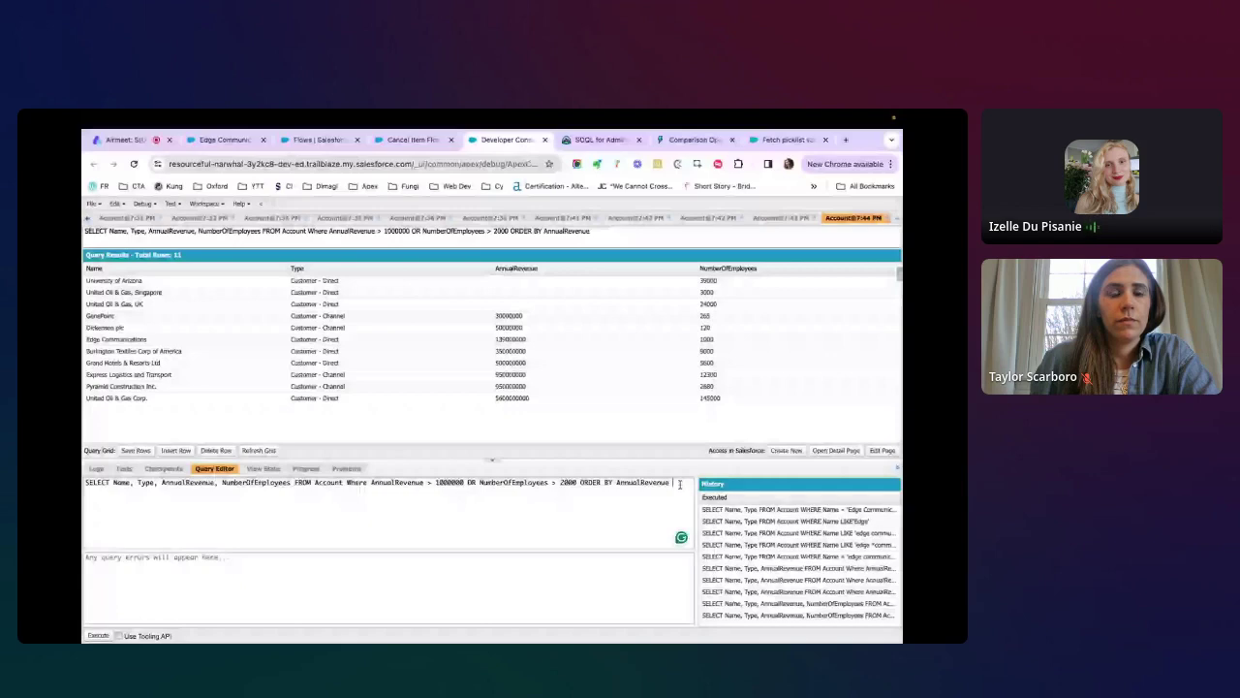
pyautogui.write('DESC')
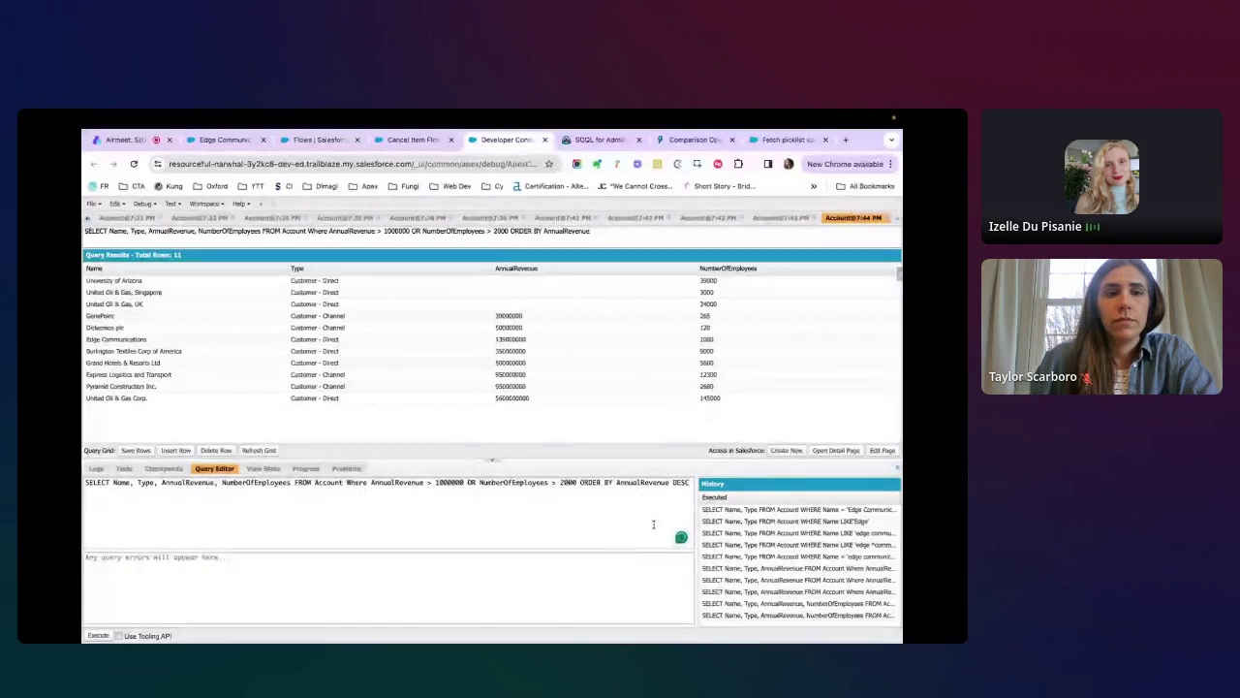
pyautogui.press('BackSpace')
pyautogui.press('BackSpace')
pyautogui.press('BackSpace')
pyautogui.press('BackSpace')
pyautogui.write('A')
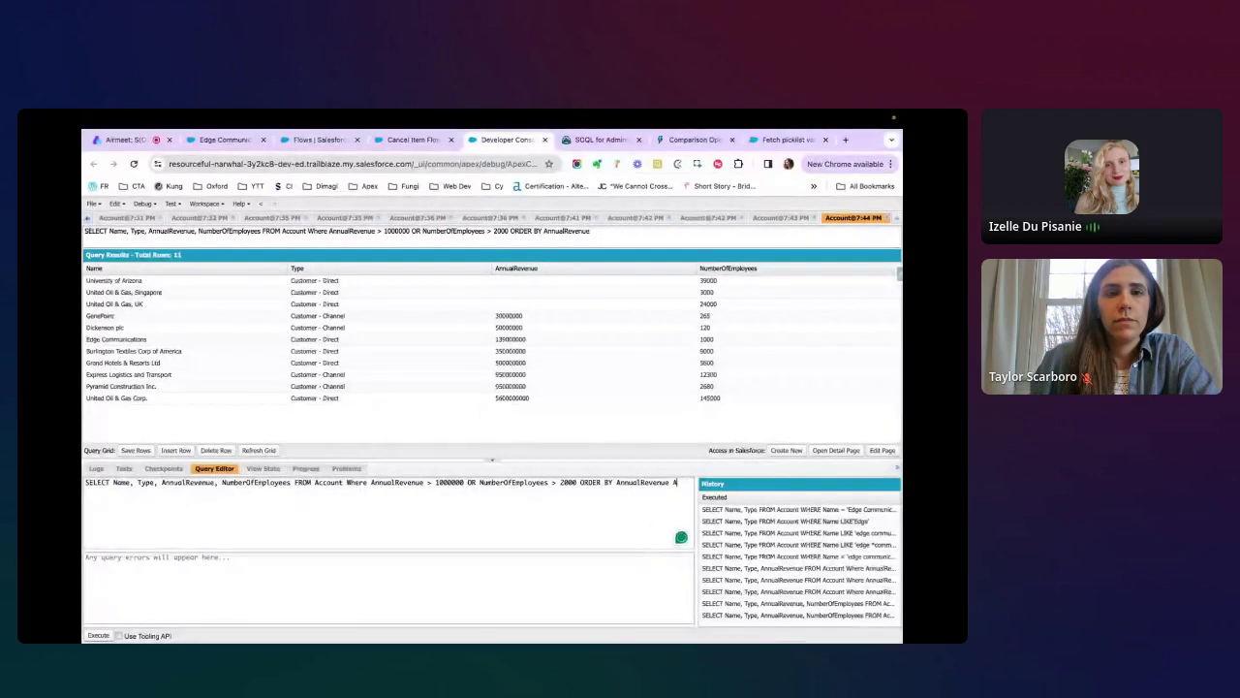
pyautogui.write('SCD')
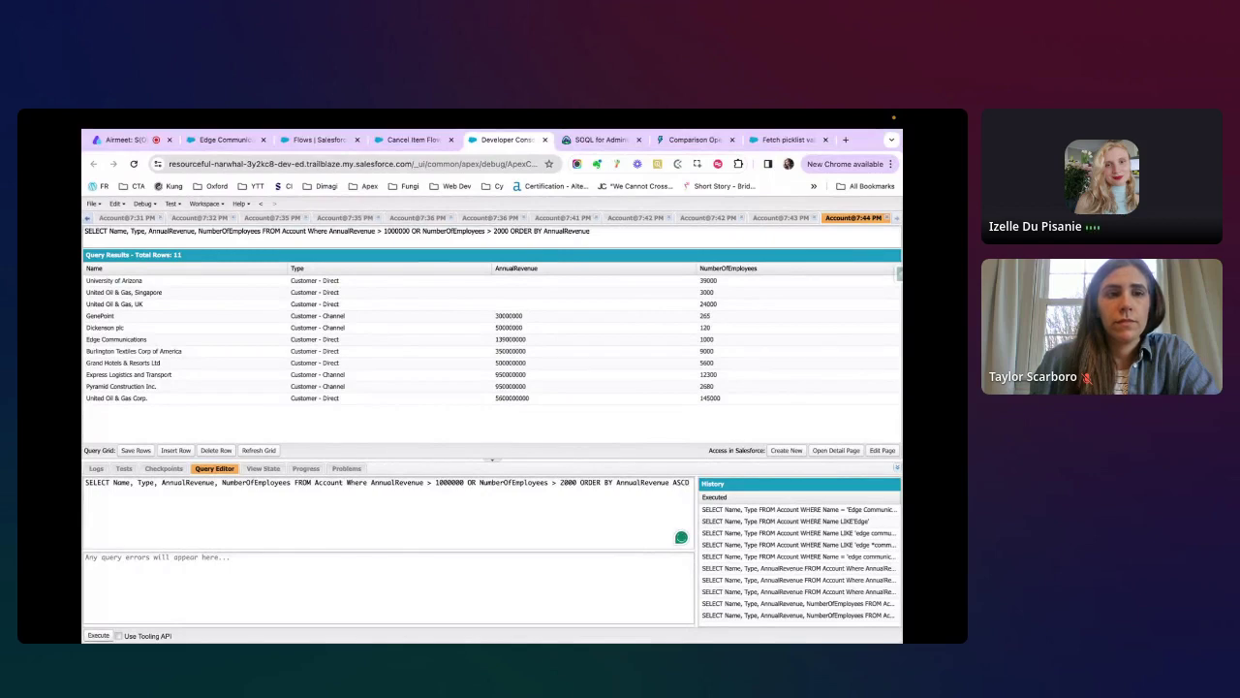
pyautogui.press('BackSpace')
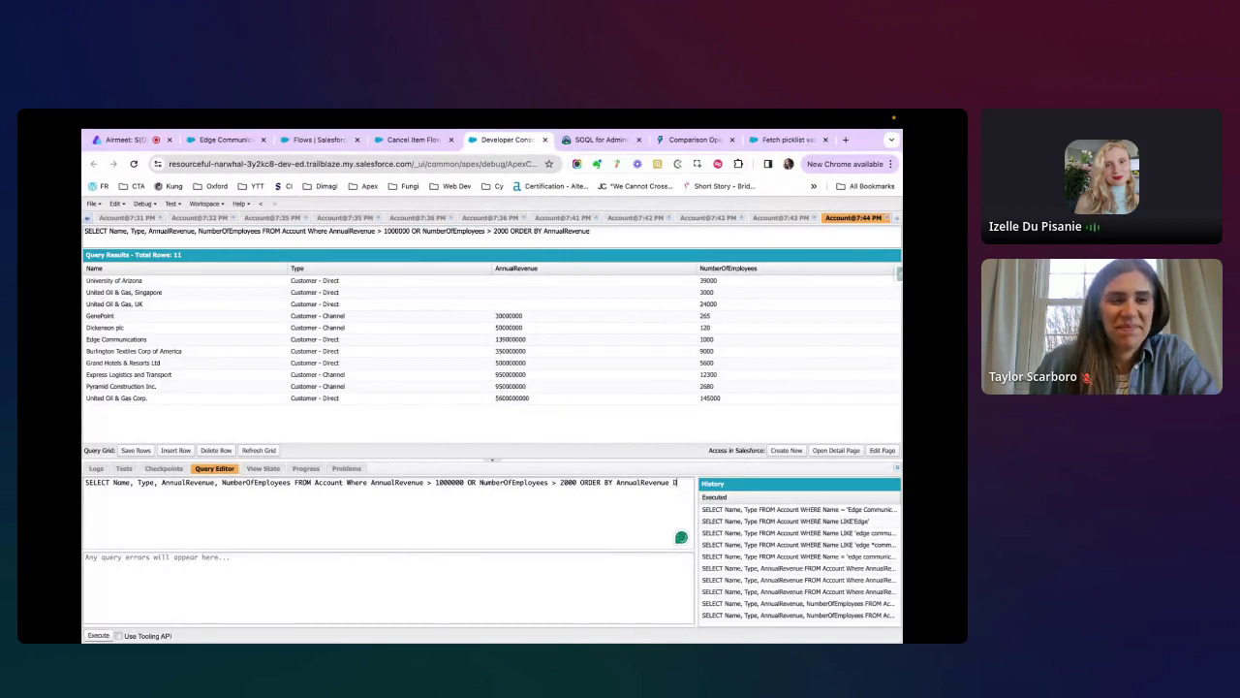
pyautogui.press('BackSpace')
pyautogui.press('BackSpace')
# Add DESC after ORDER BY AnnualRevenue to sort in descending order and execute the query.
pyautogui.write('DESC')
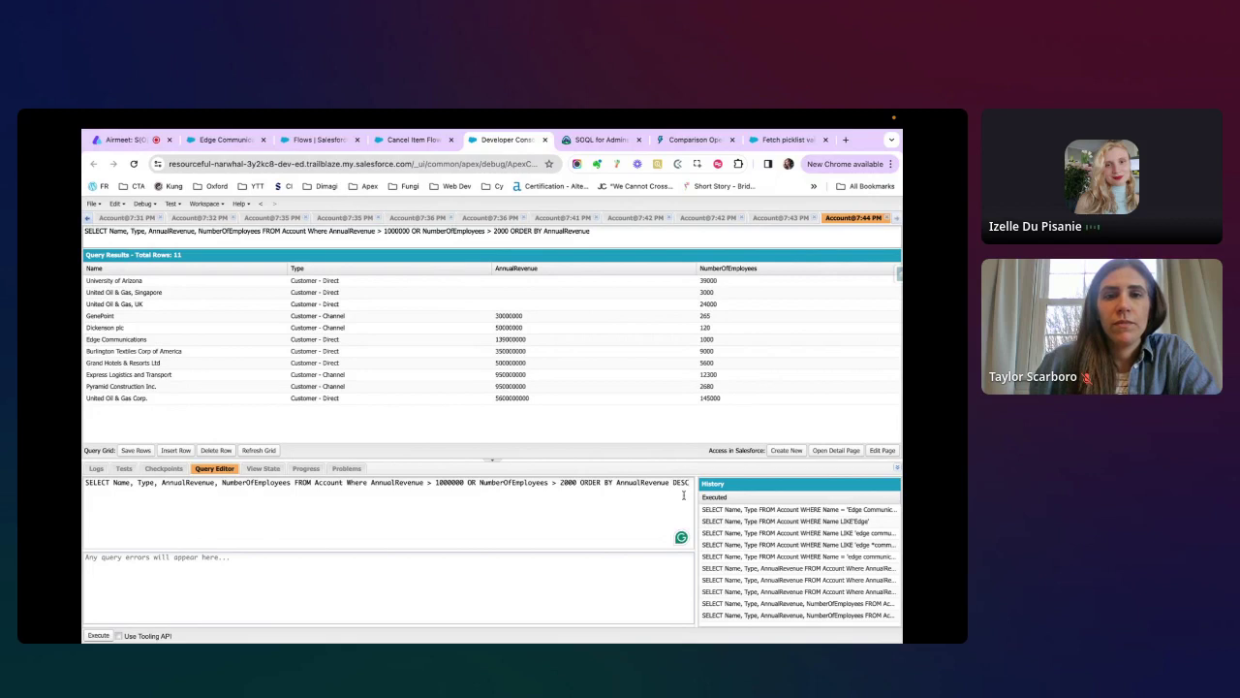
pyautogui.click(98, 634)
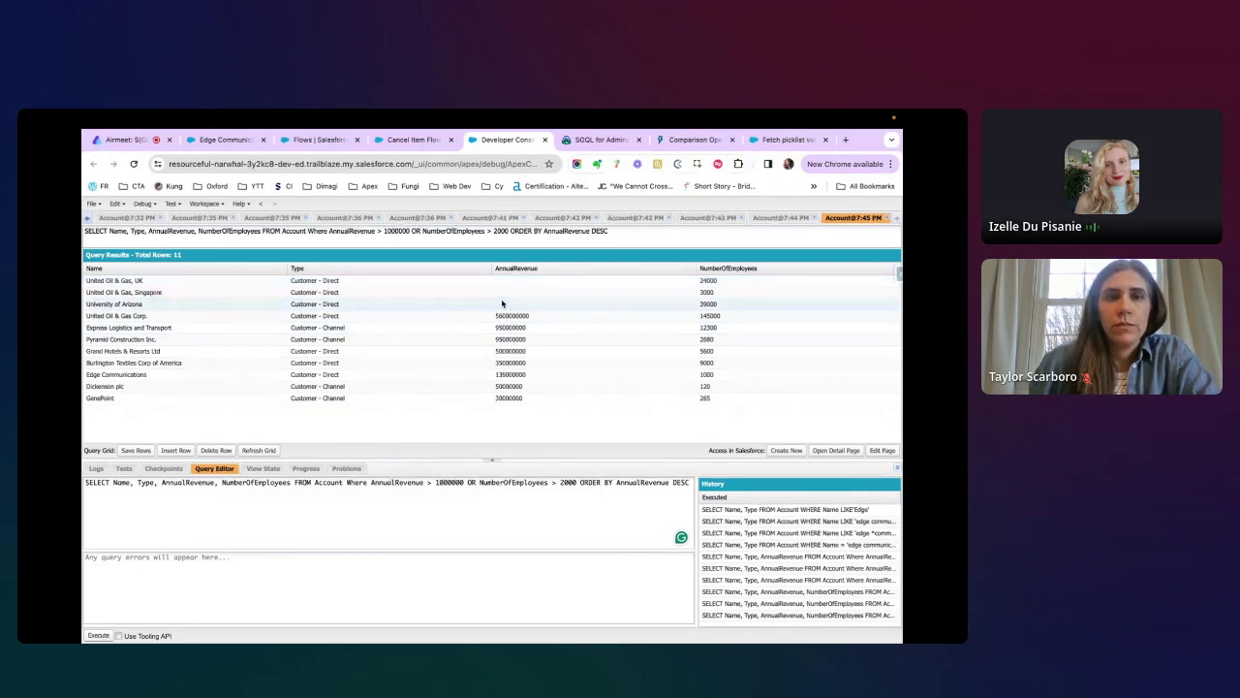
# Switch to Trailhead's SOQL for Admins module, open the Use Bind Variables and Aggregate Functions unit and skim its query clauses through the Resources section.
pyautogui.click(692, 140)
pyautogui.scroll(-3, 653, 343)
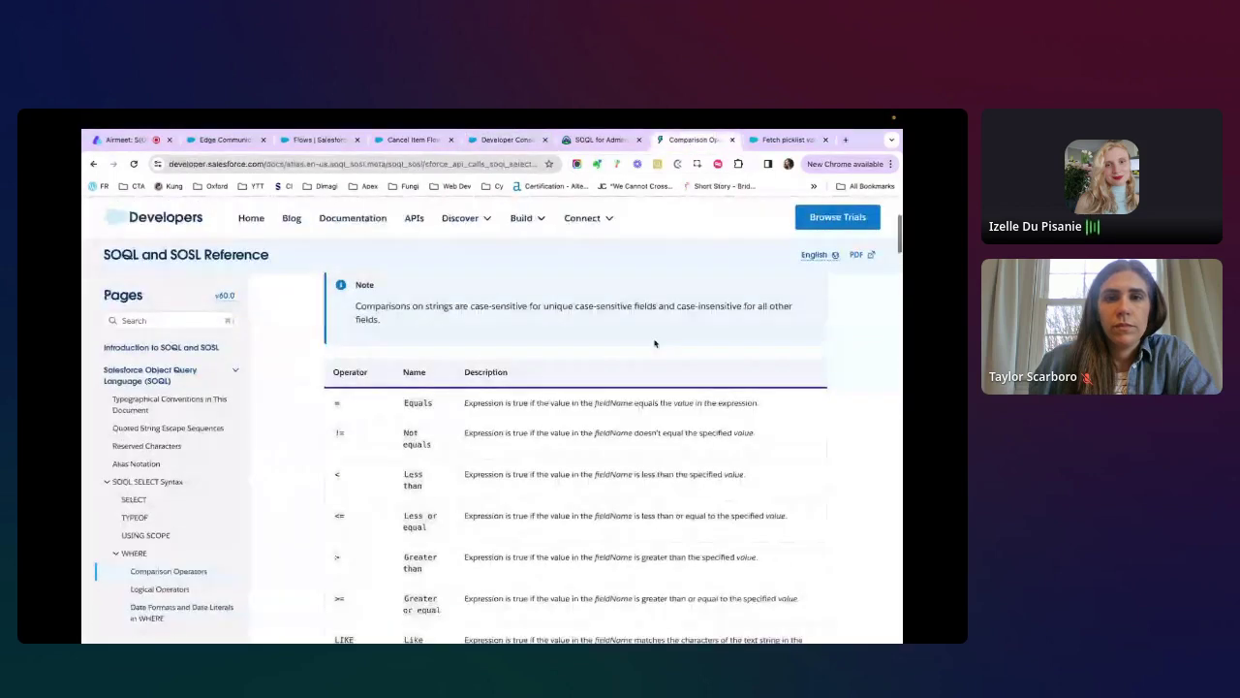
pyautogui.click(601, 139)
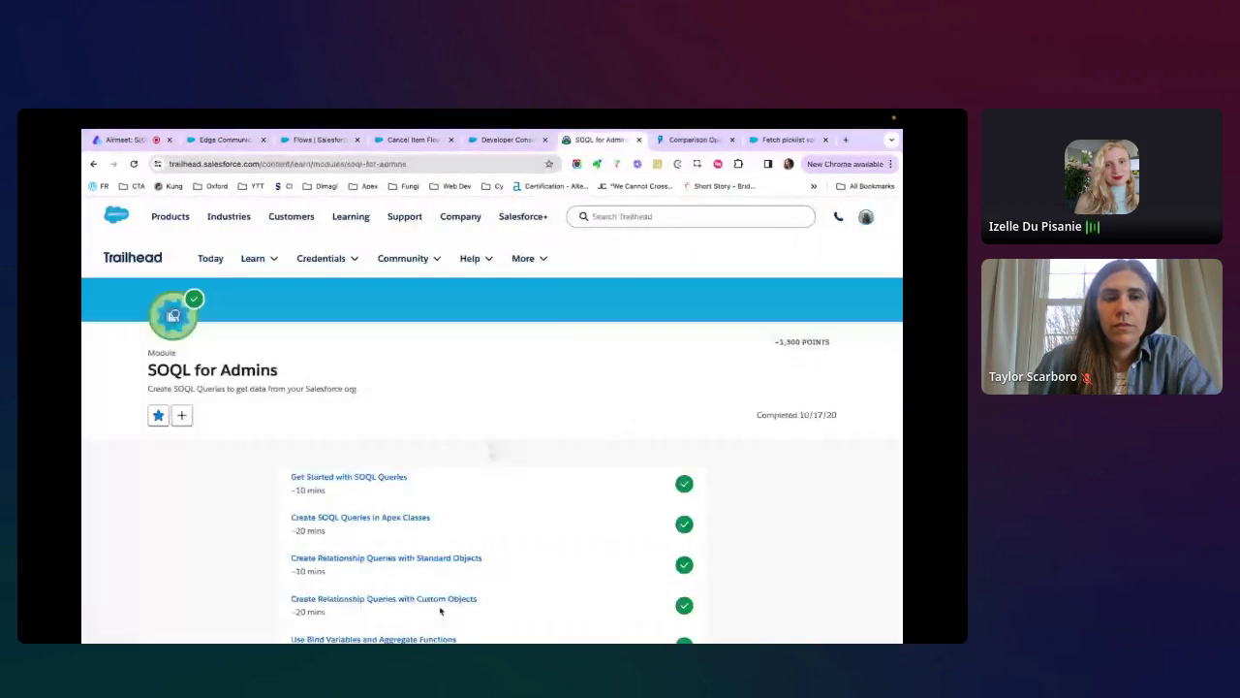
pyautogui.scroll(-1, 420, 569)
pyautogui.click(420, 564)
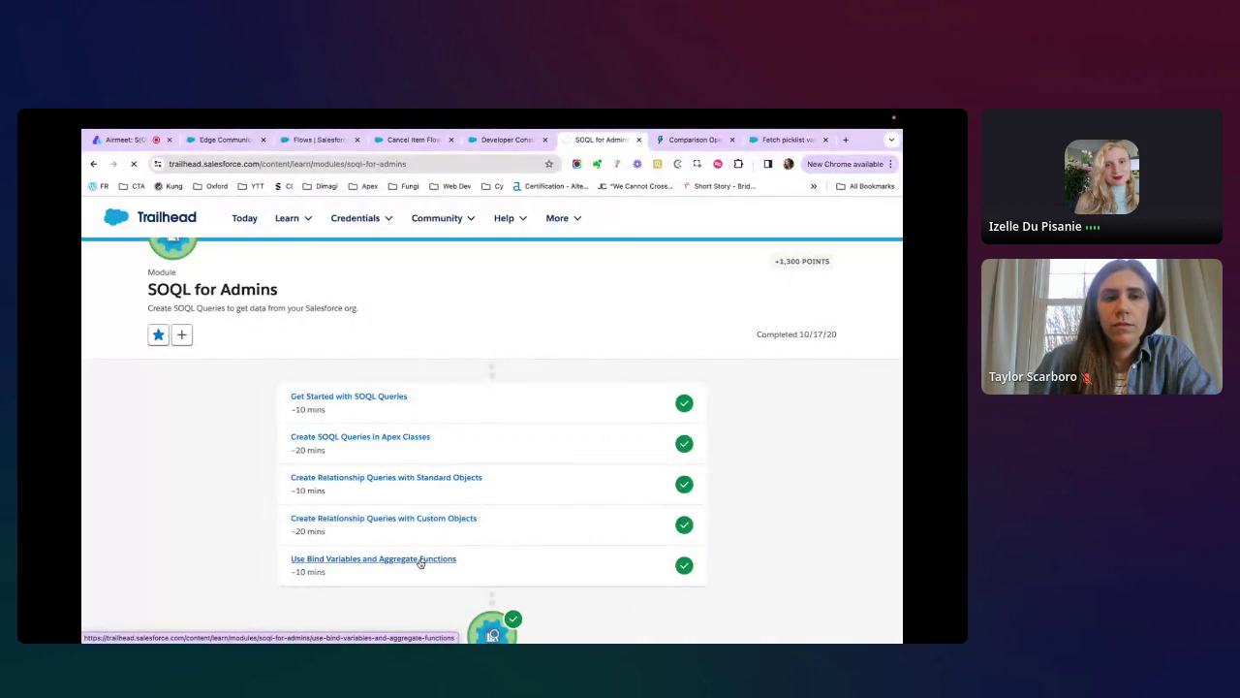
pyautogui.scroll(-2, 571, 581)
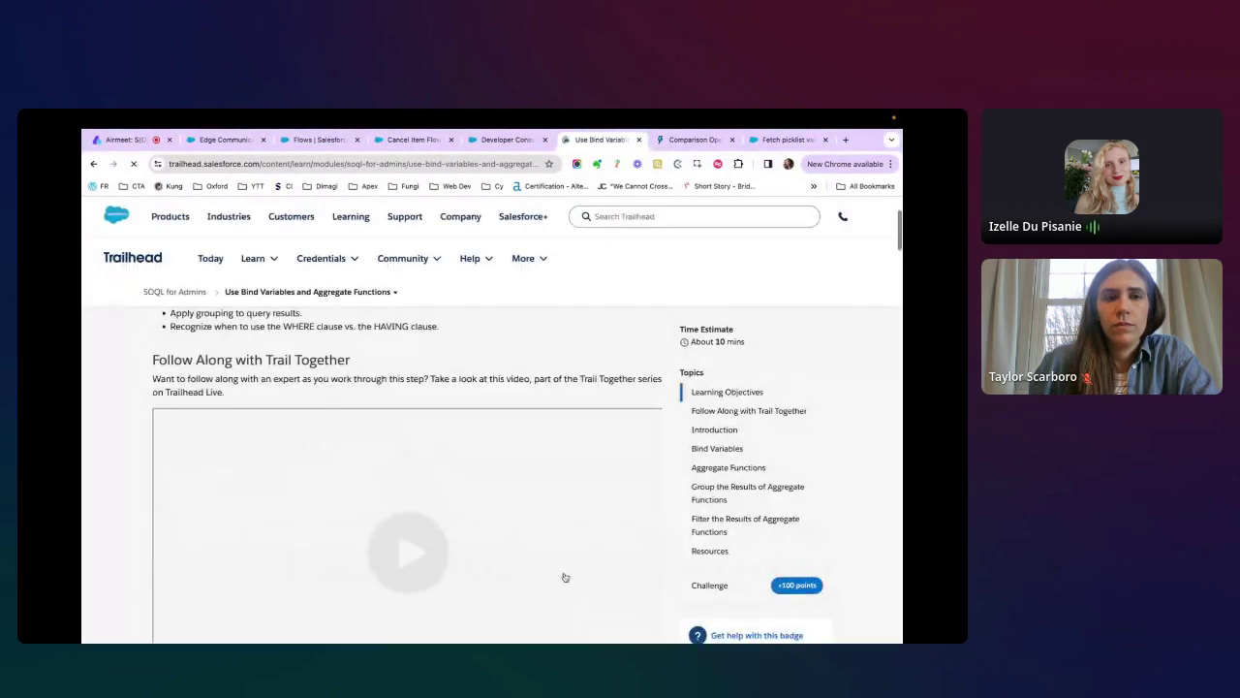
pyautogui.scroll(-15, 565, 578)
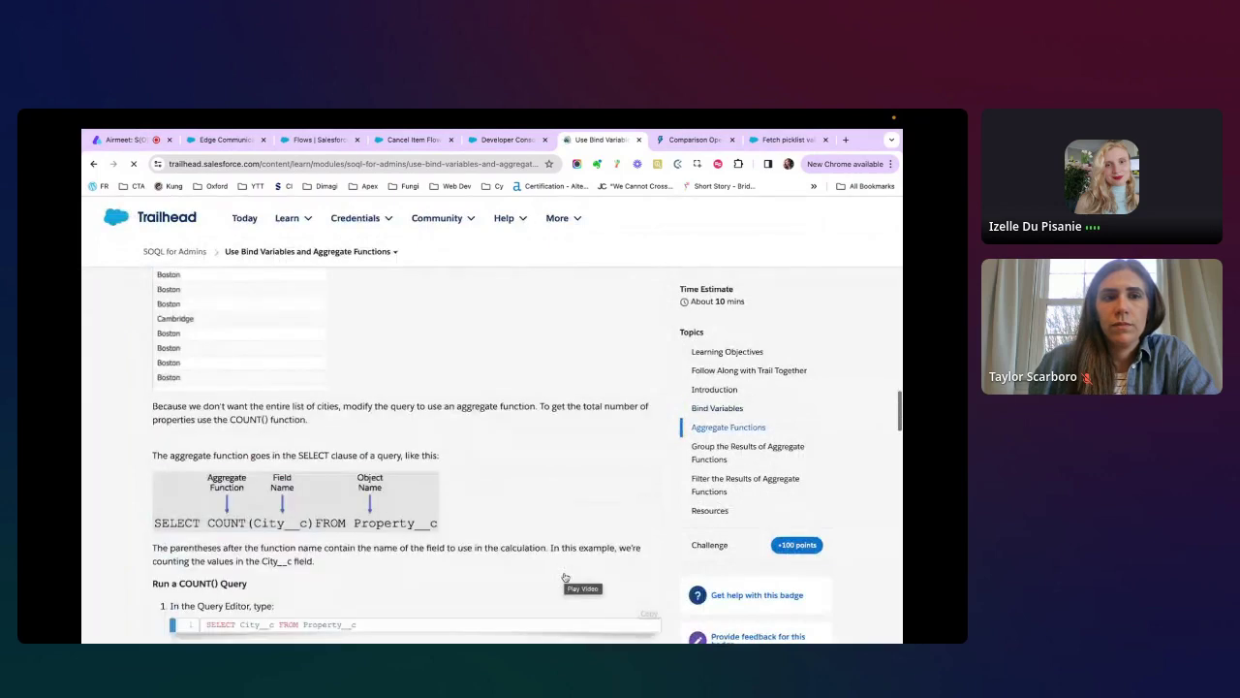
pyautogui.scroll(-10, 564, 578)
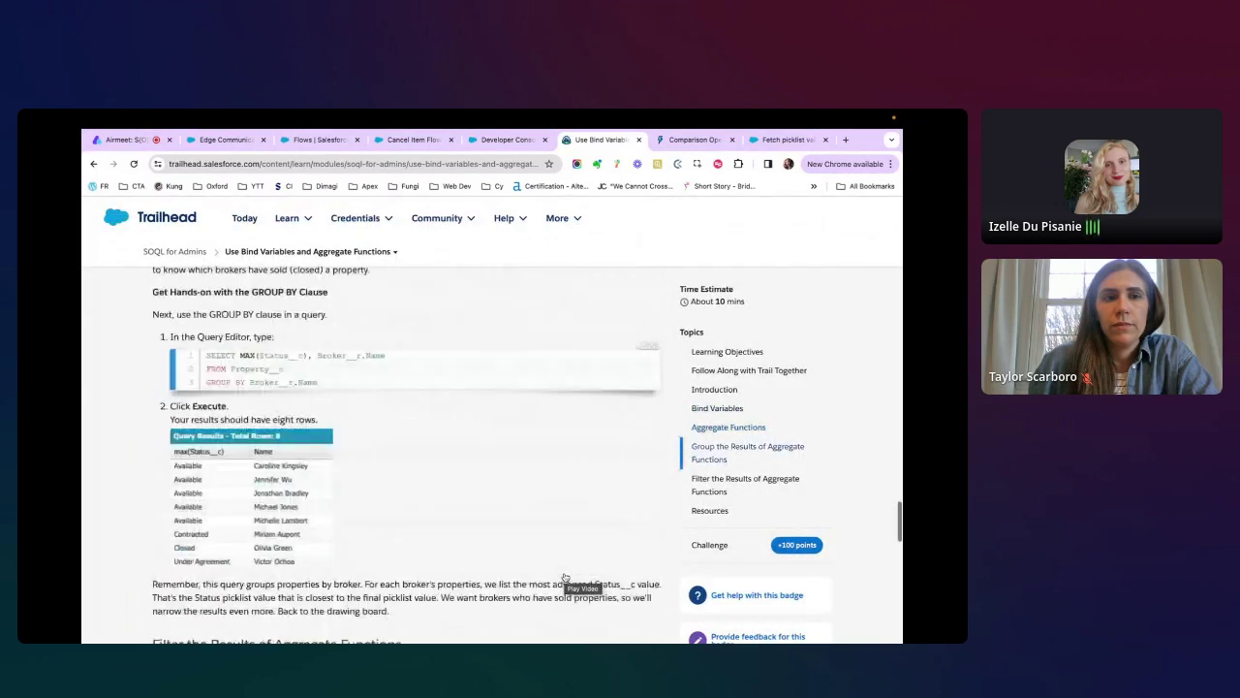
pyautogui.scroll(-8, 565, 578)
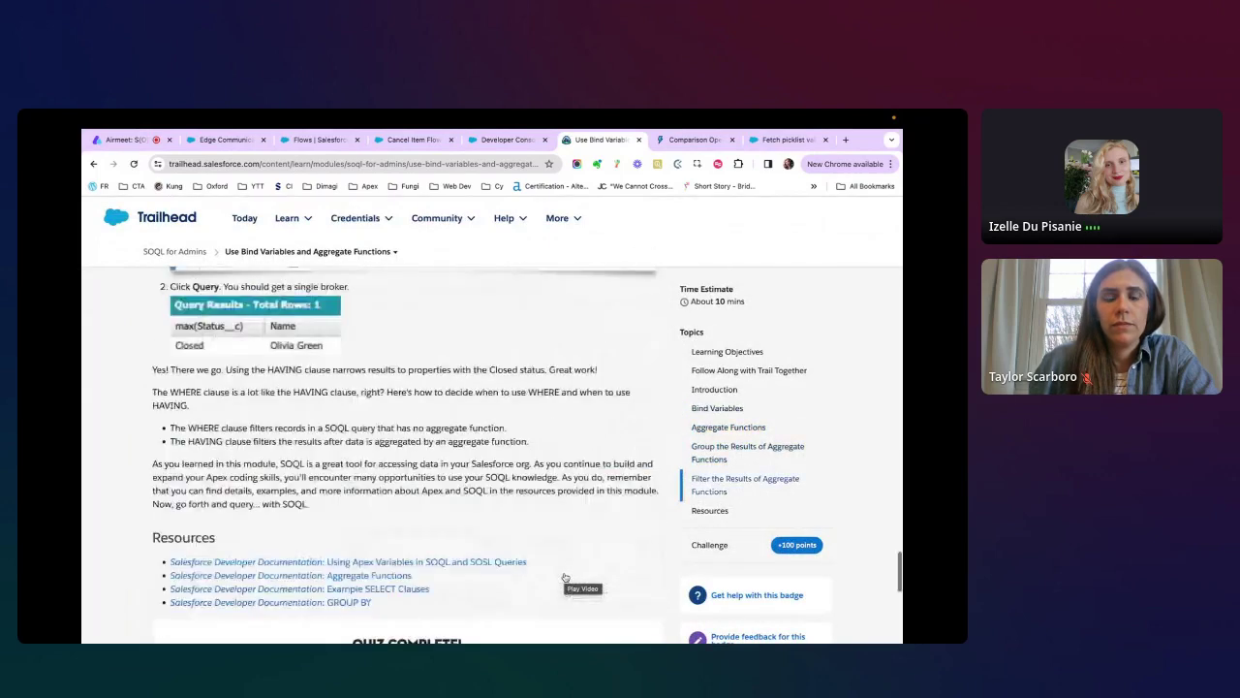
pyautogui.scroll(-2, 564, 577)
pyautogui.scroll(3, 565, 577)
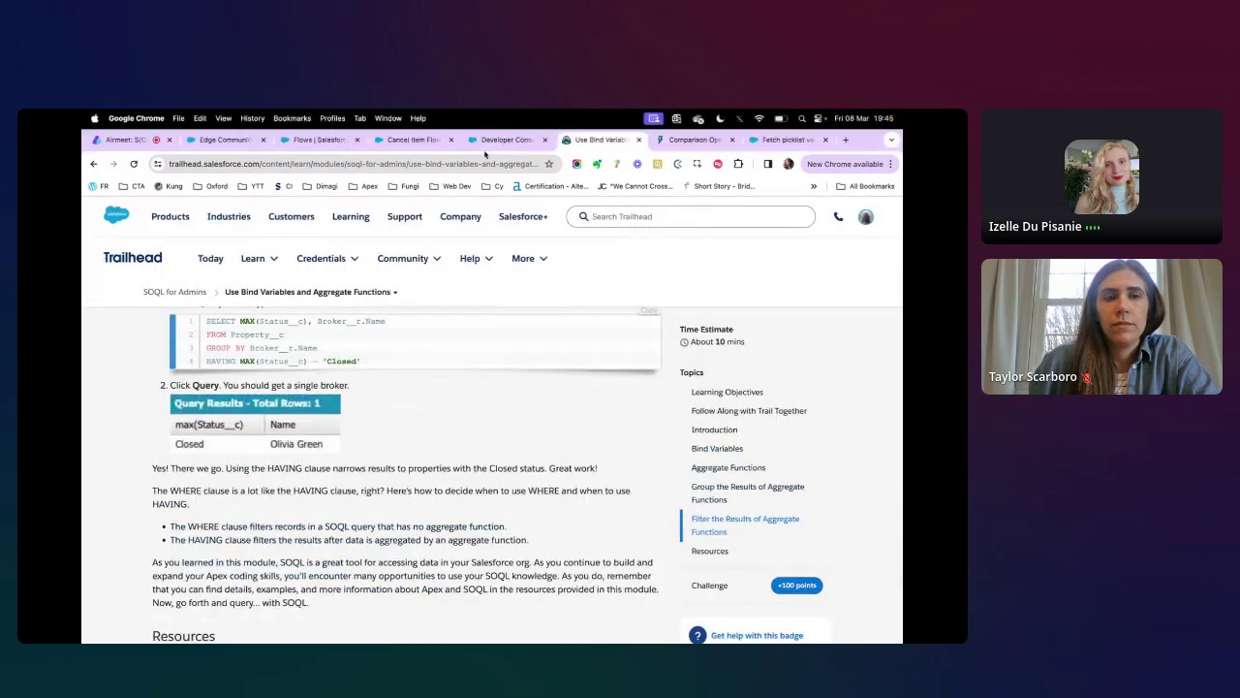
# Return to the Developer Console, replace DESC with NULLS LAST in the ORDER BY clause and execute the query.
pyautogui.click(494, 140)
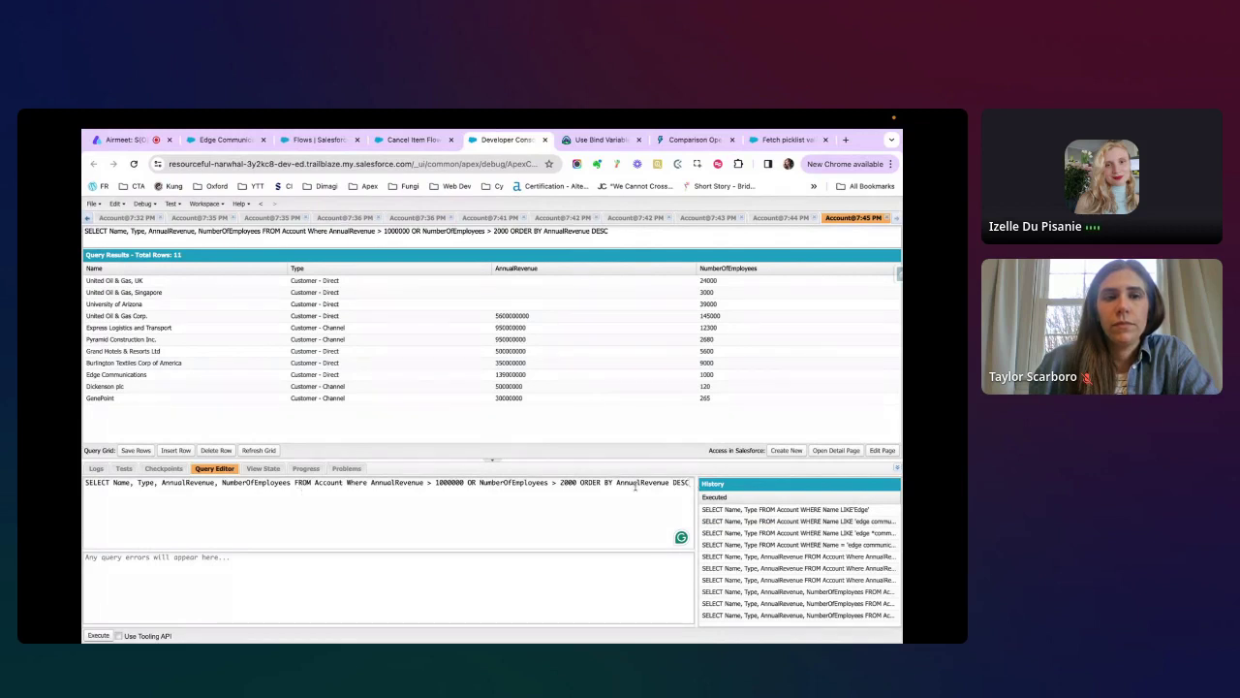
pyautogui.click(690, 482)
pyautogui.press('BackSpace')
pyautogui.press('BackSpace')
pyautogui.press('BackSpace')
pyautogui.press('BackSpace')
pyautogui.write('NULLS ')
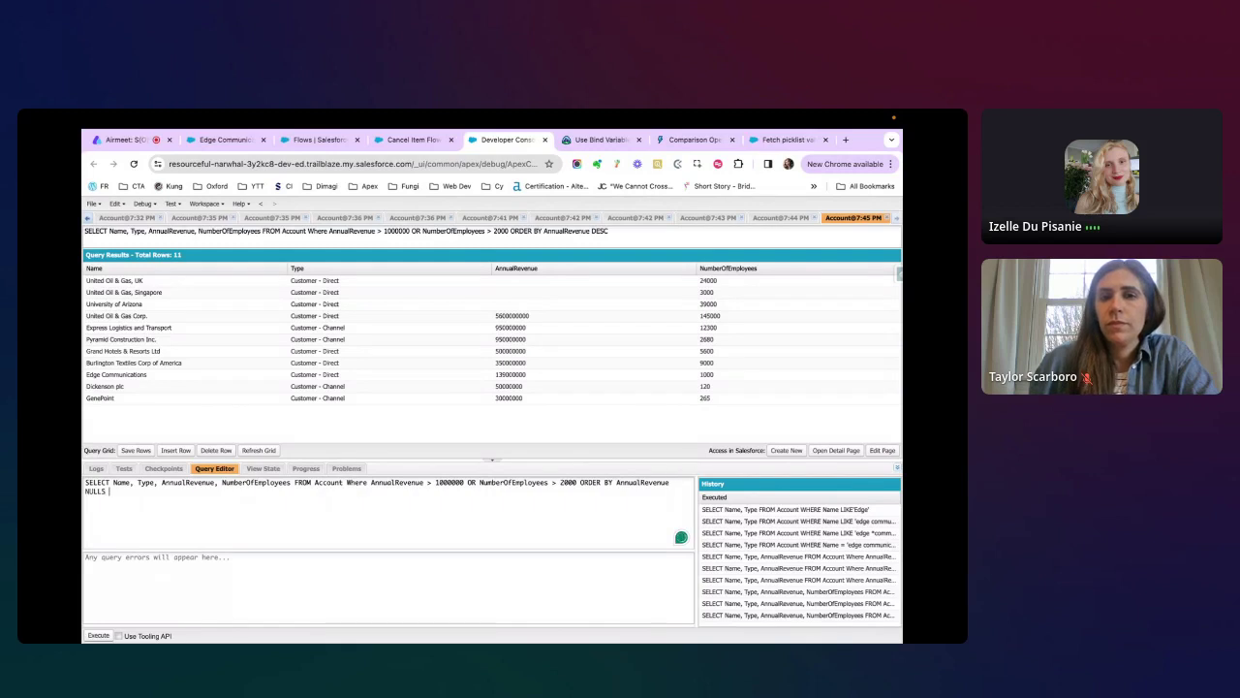
pyautogui.write('LAST')
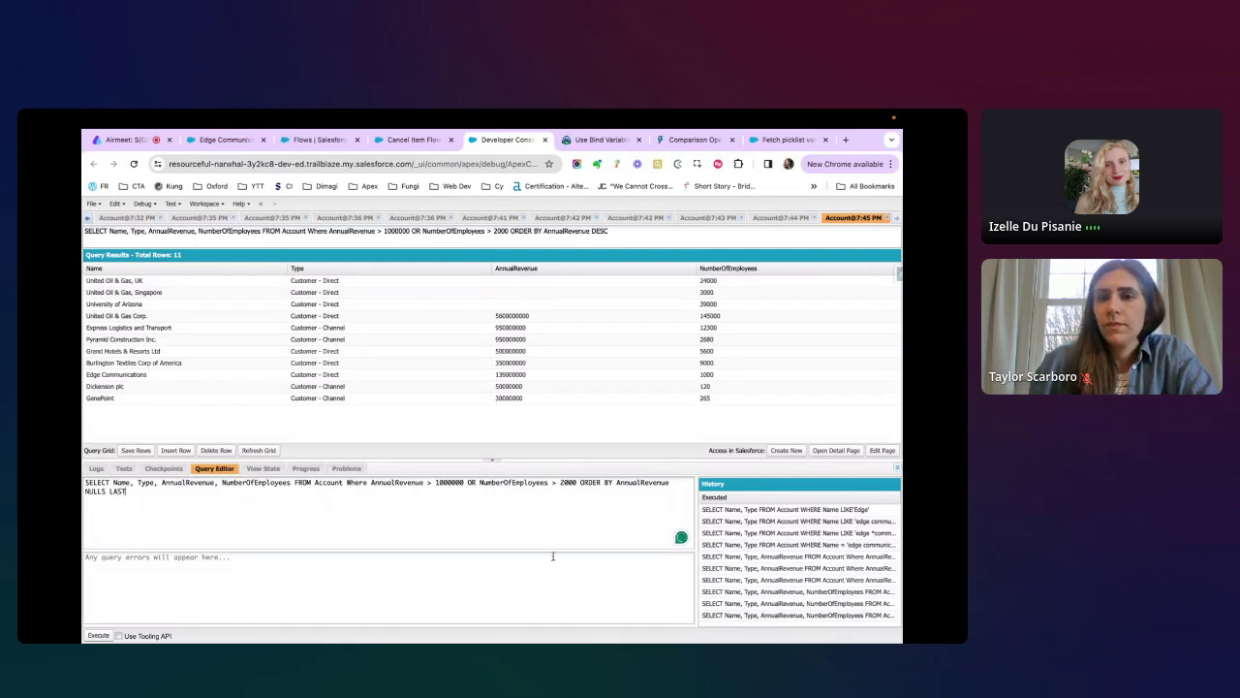
pyautogui.moveTo(552, 639)
pyautogui.click(90, 635)
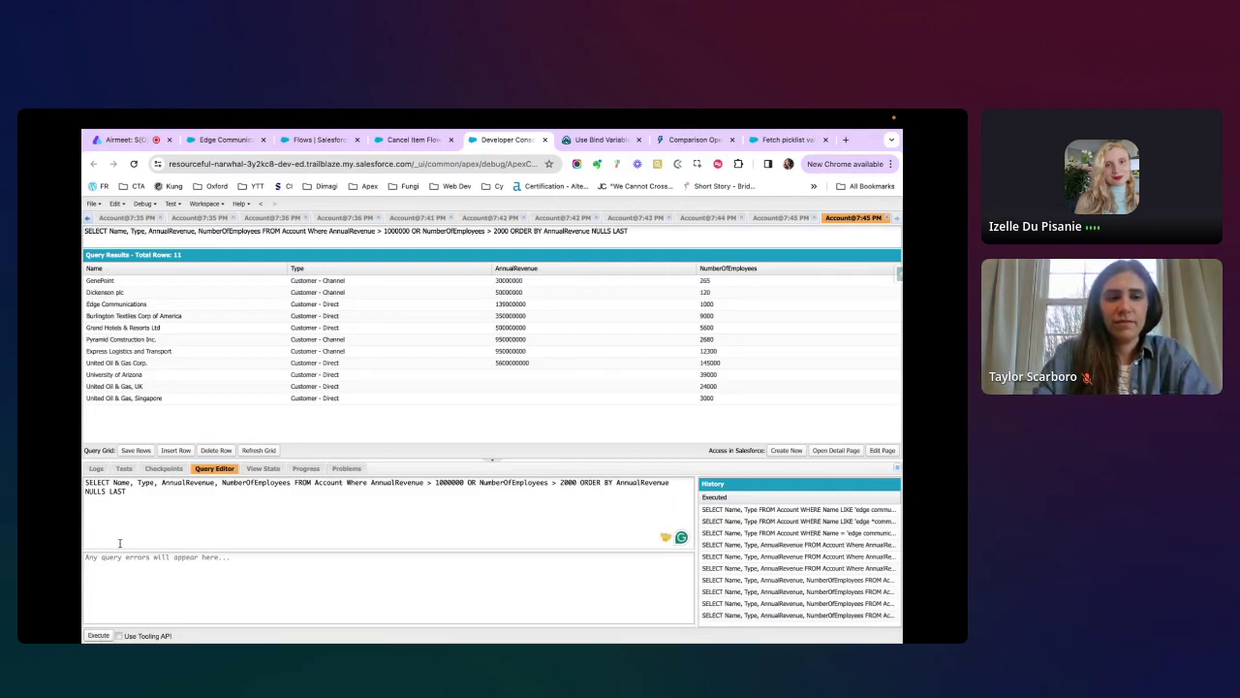
# Insert DESC between AnnualRevenue and NULLS LAST in the ORDER BY clause and execute the query.
pyautogui.press('Up')
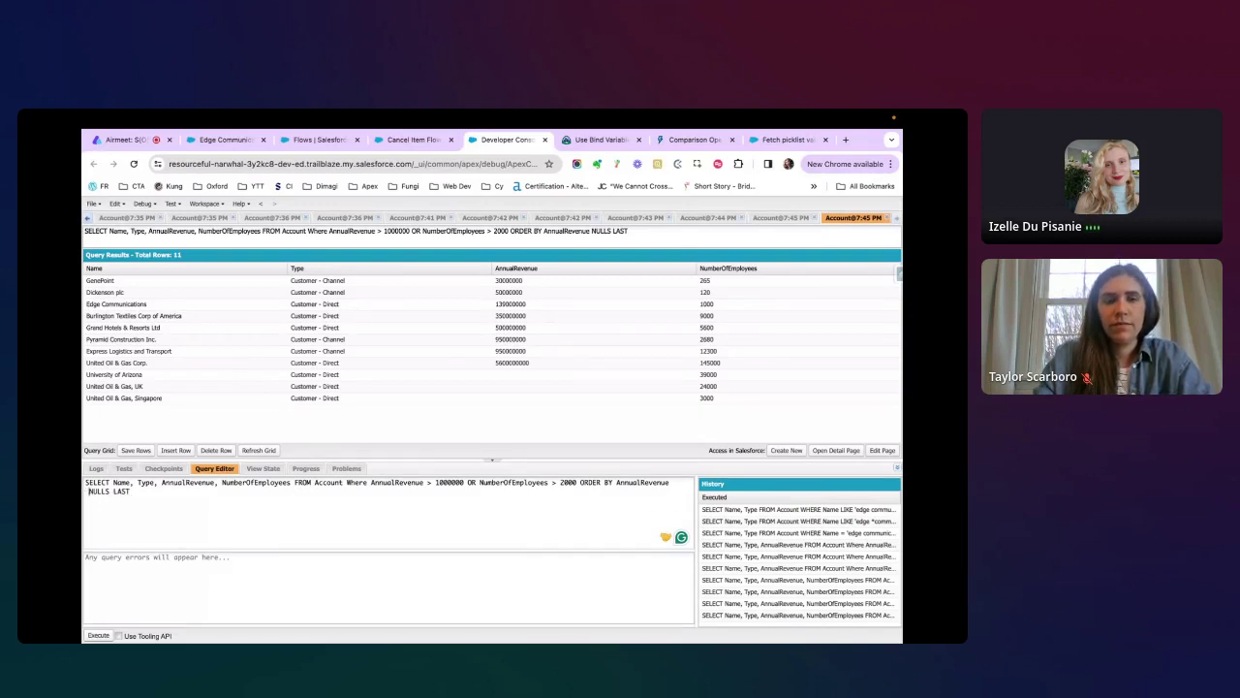
pyautogui.write('DESC')
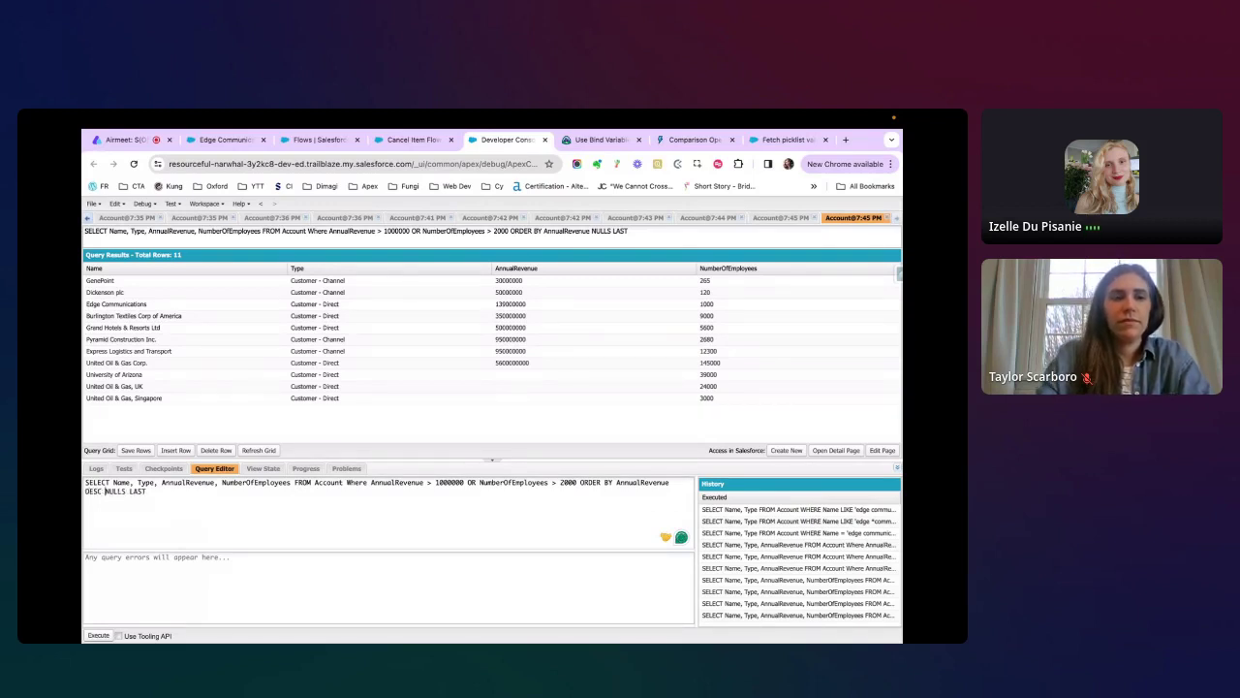
pyautogui.click(97, 635)
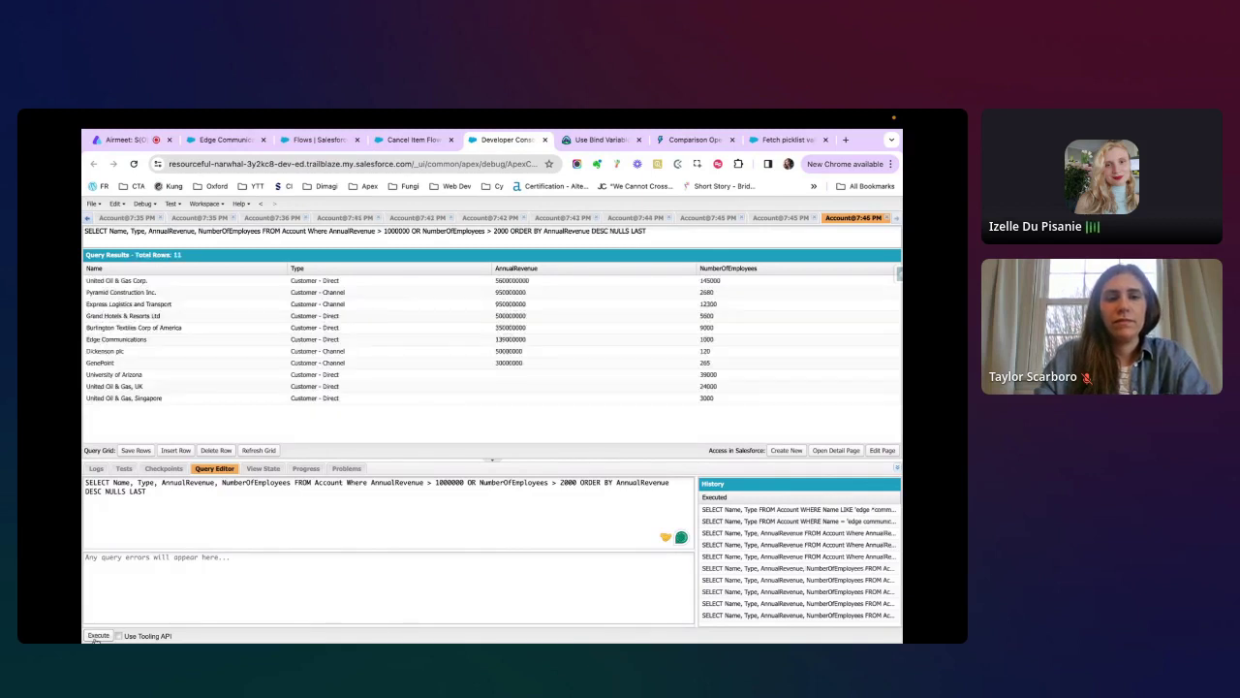
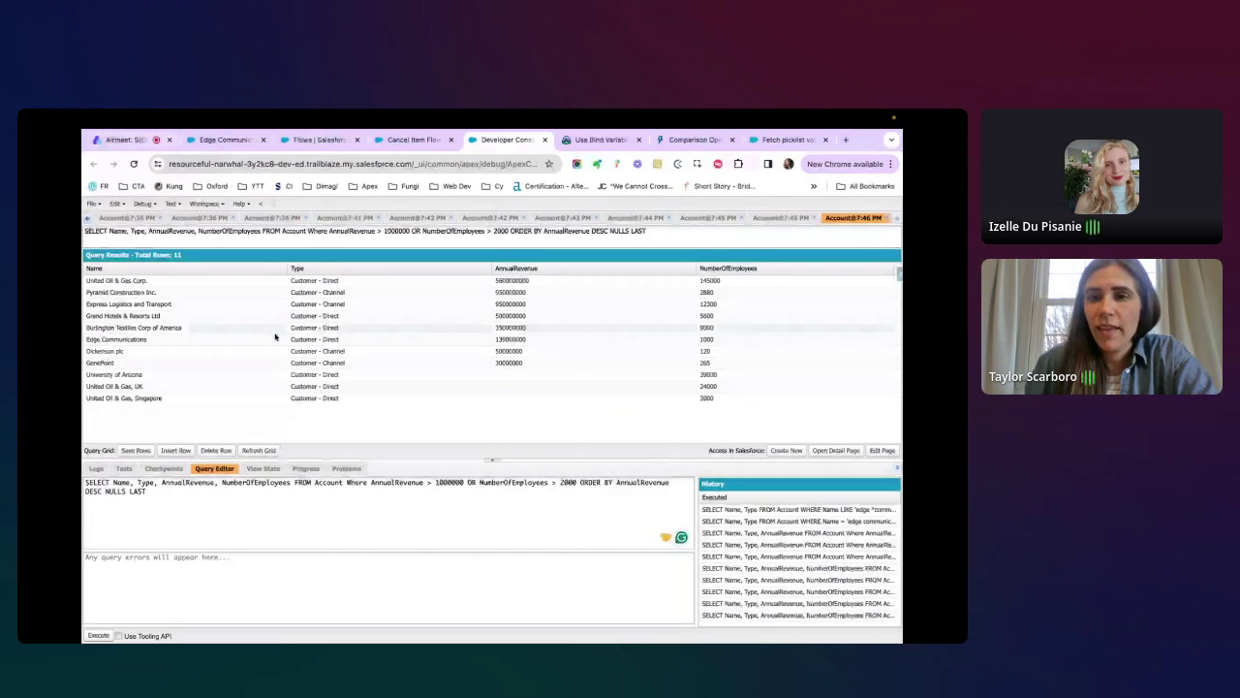
pyautogui.press('super+1')
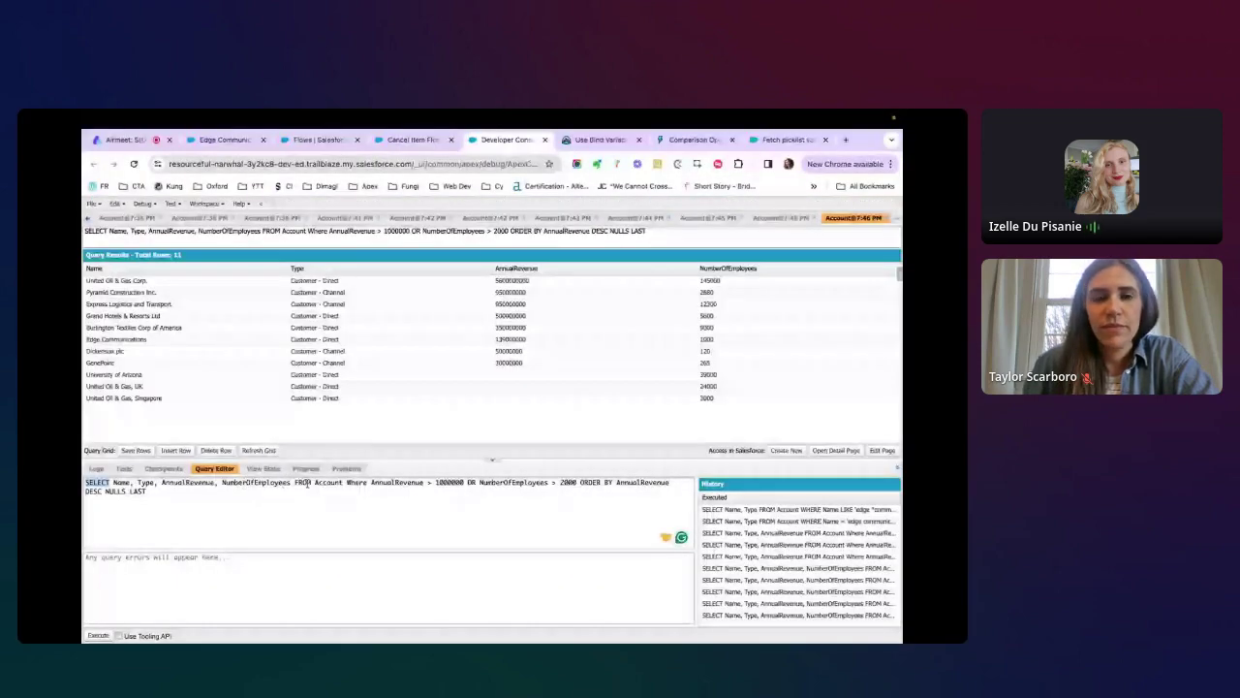
pyautogui.doubleClick(303, 482)
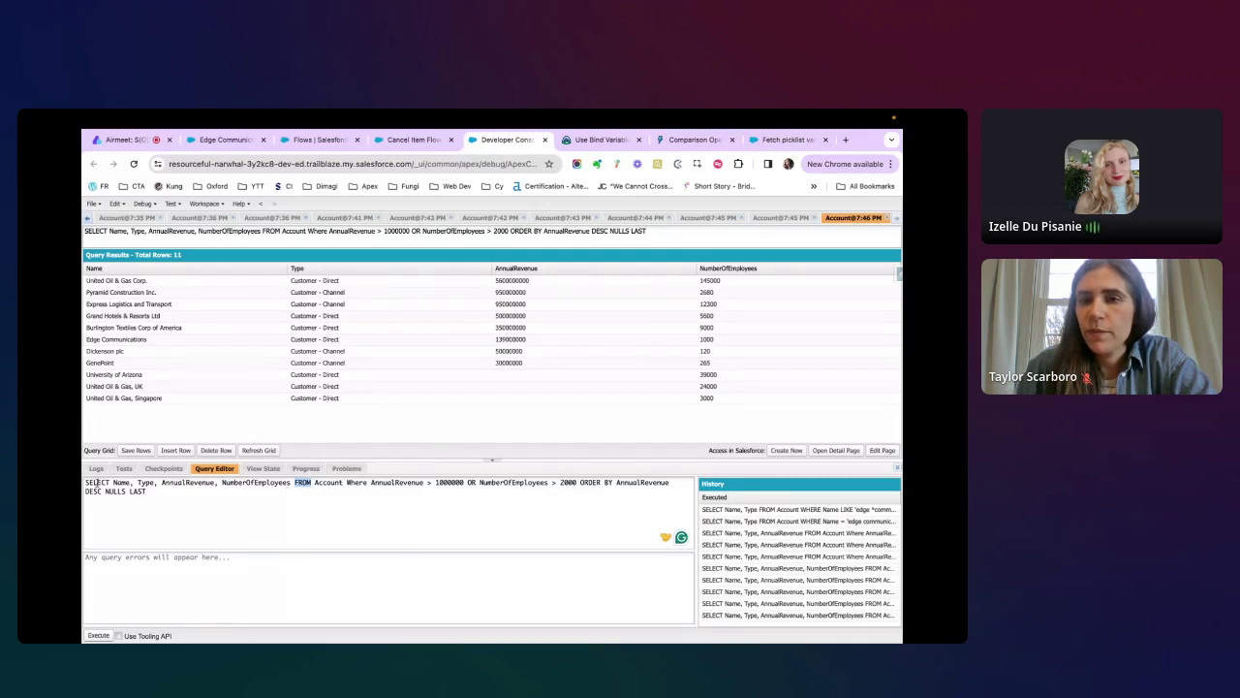
pyautogui.click(290, 483)
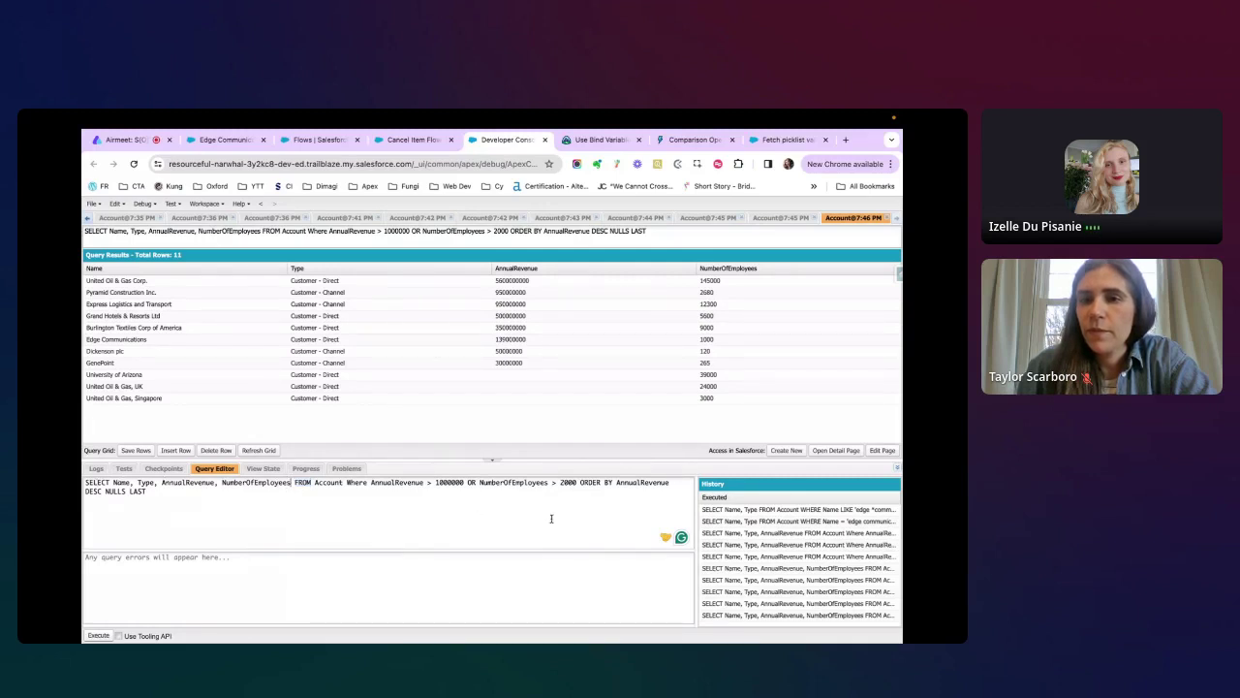
pyautogui.click(352, 483)
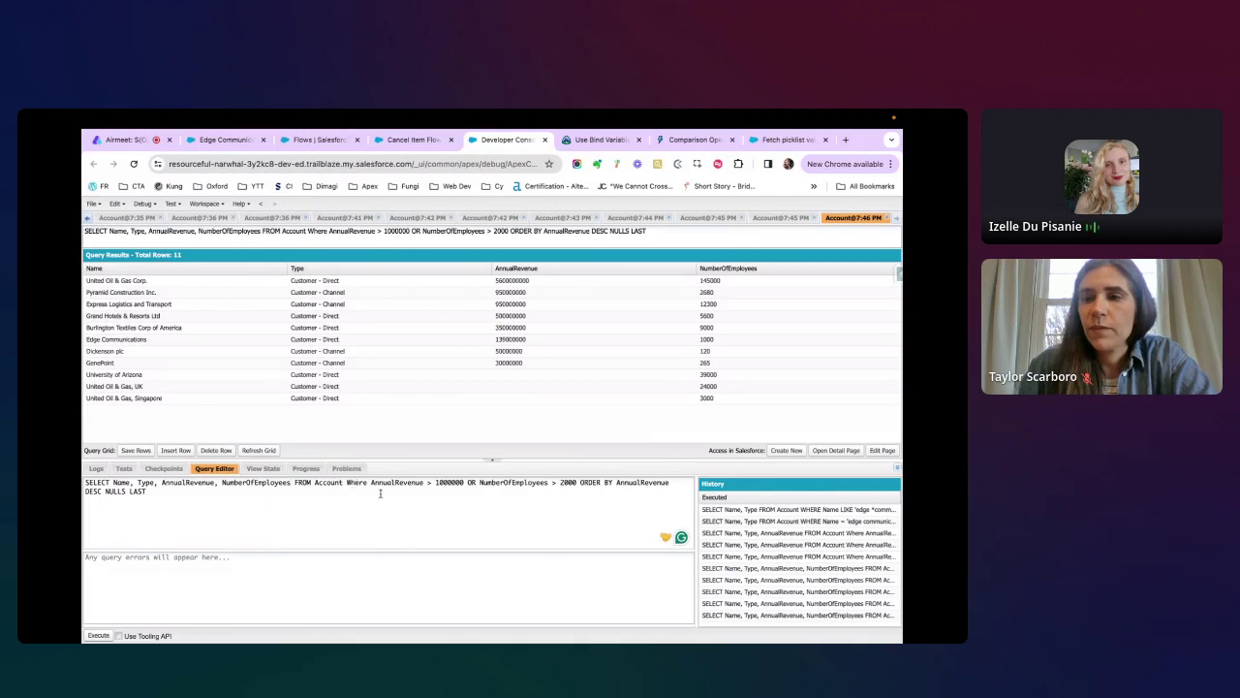
pyautogui.doubleClick(472, 483)
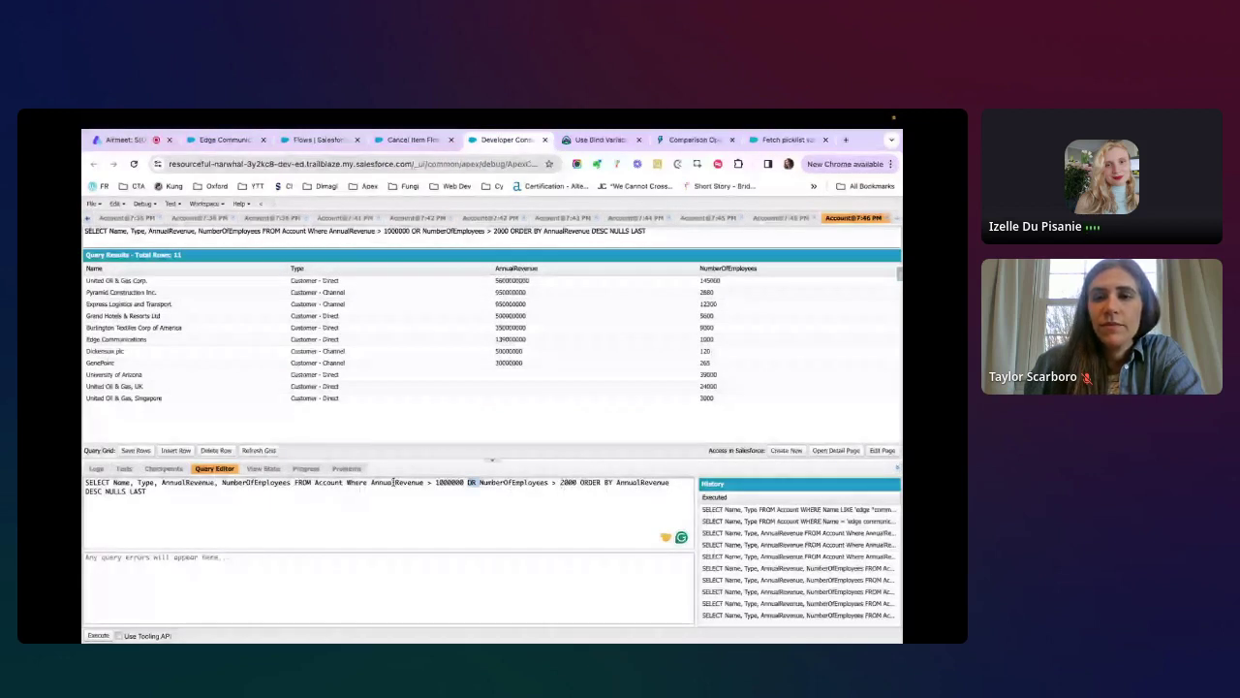
# Highlight the Where keyword and the ORDER BY clause in the Account query, and check the audience questions in the Airmeet session.
pyautogui.doubleClick(357, 483)
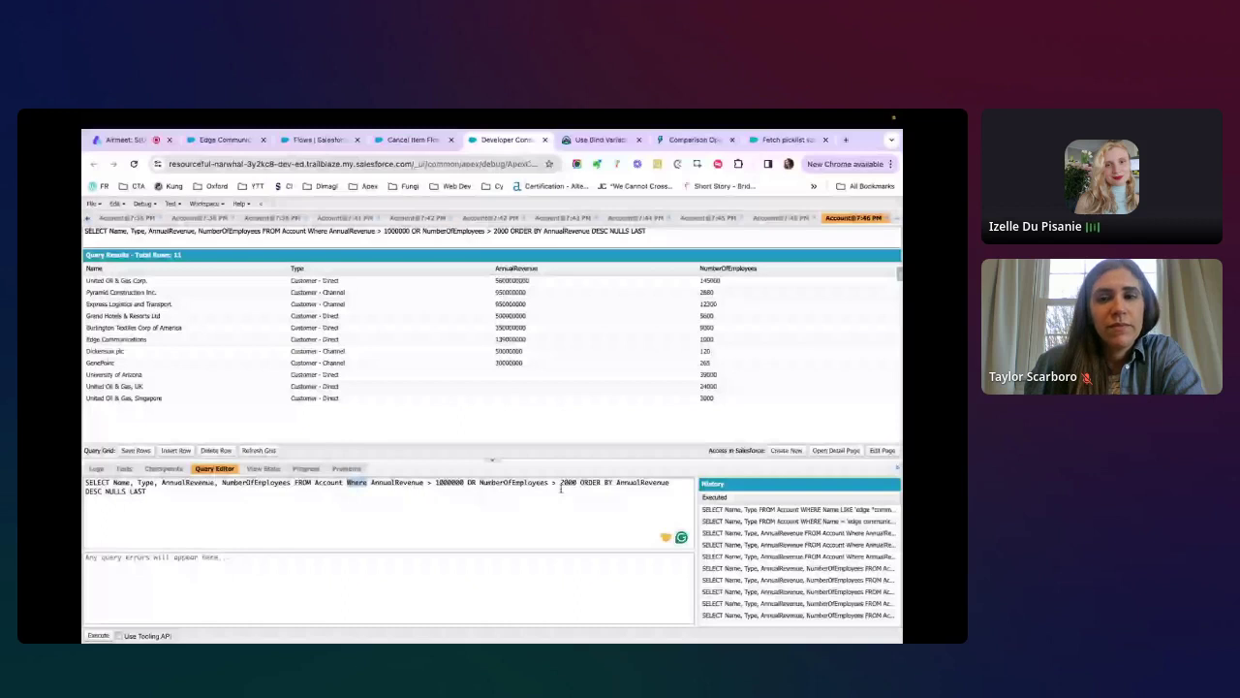
pyautogui.moveTo(581, 482); pyautogui.dragTo(651, 488)
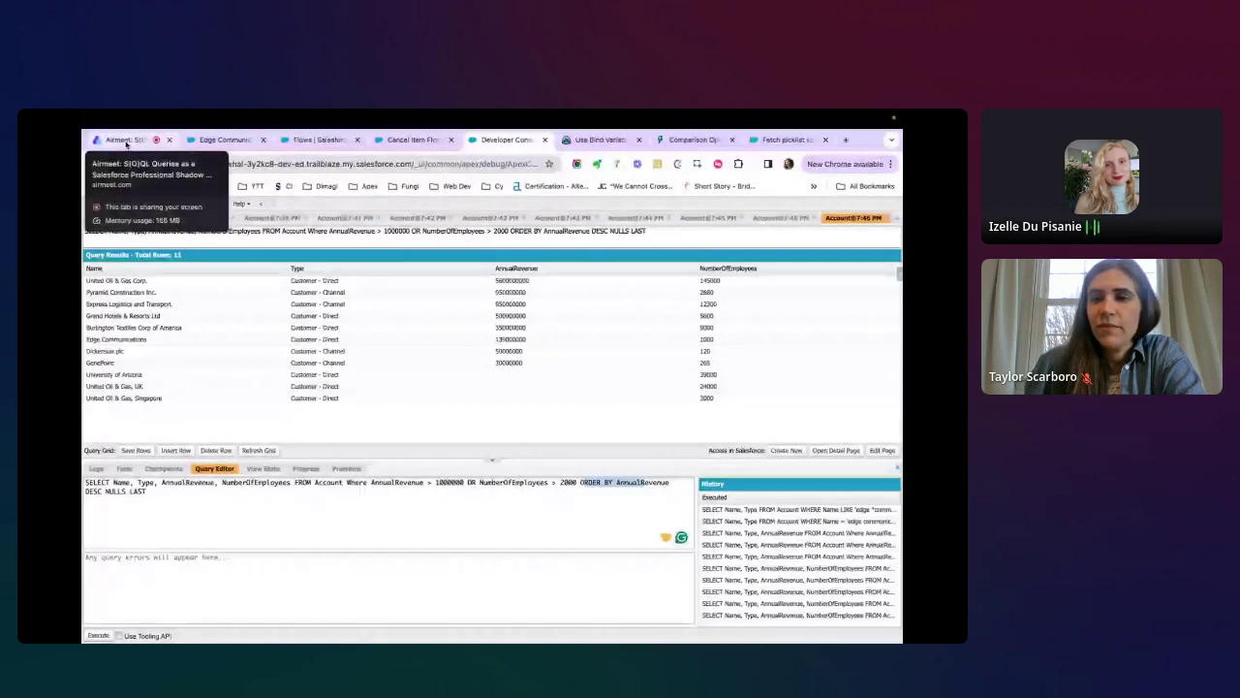
pyautogui.click(125, 143)
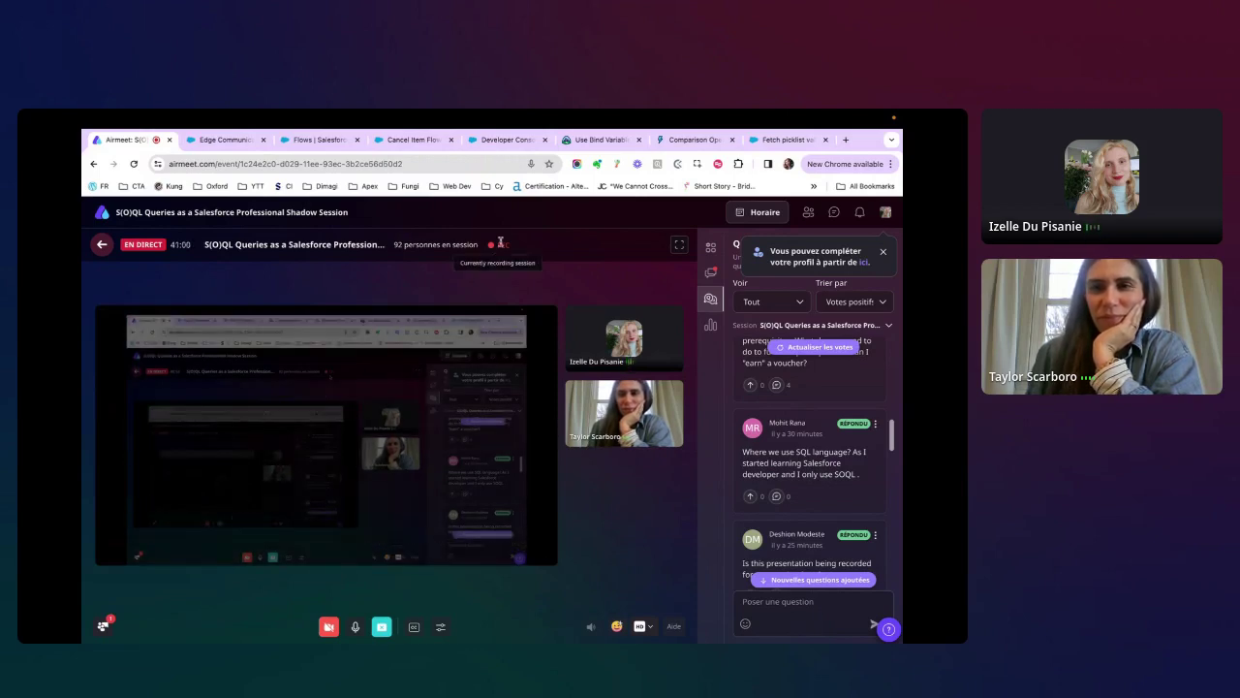
pyautogui.click(473, 141)
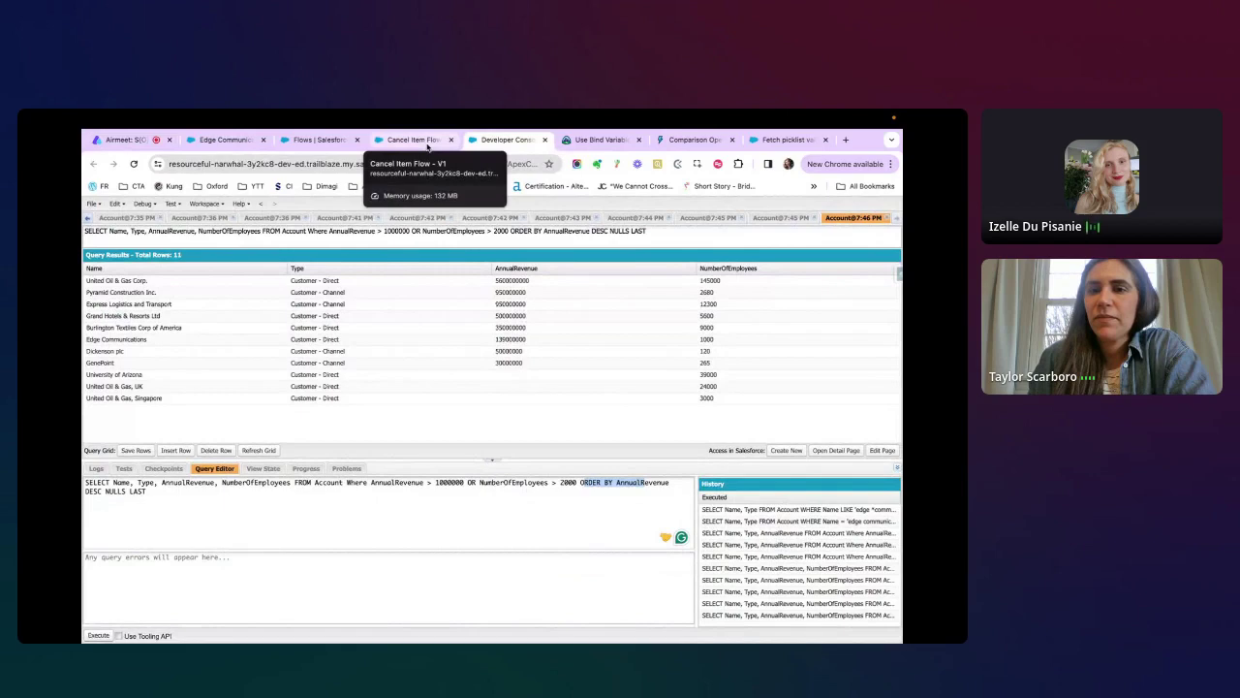
pyautogui.click(445, 487)
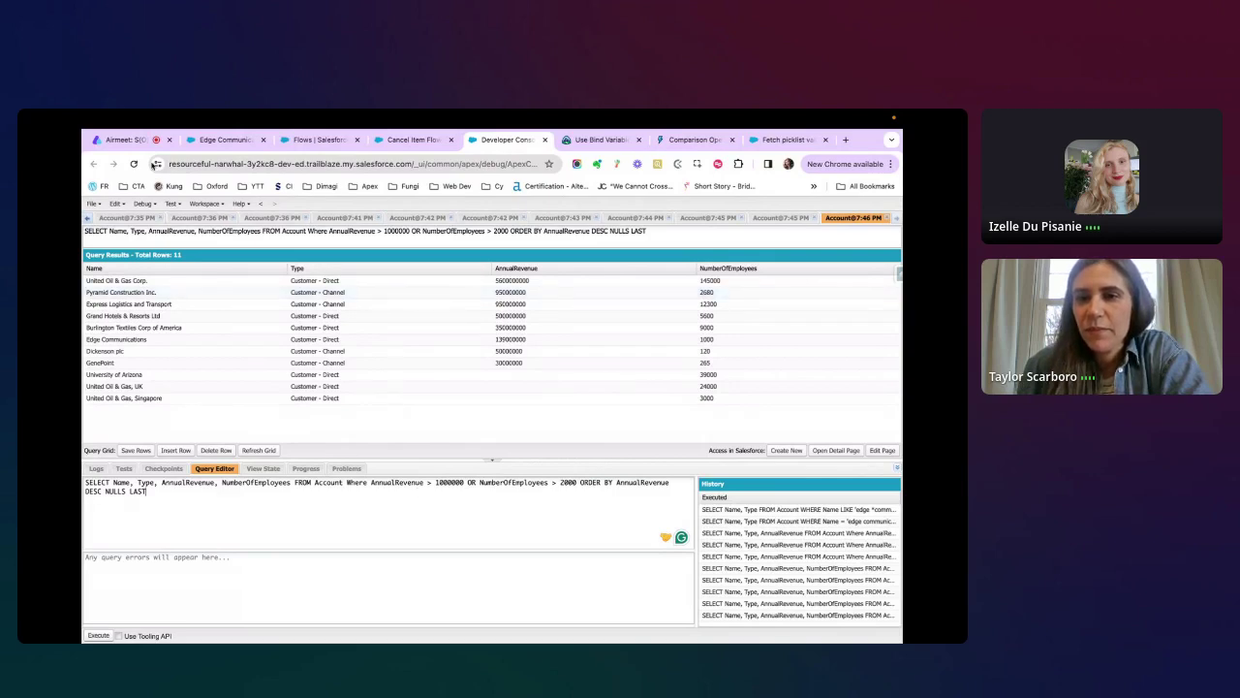
pyautogui.click(124, 140)
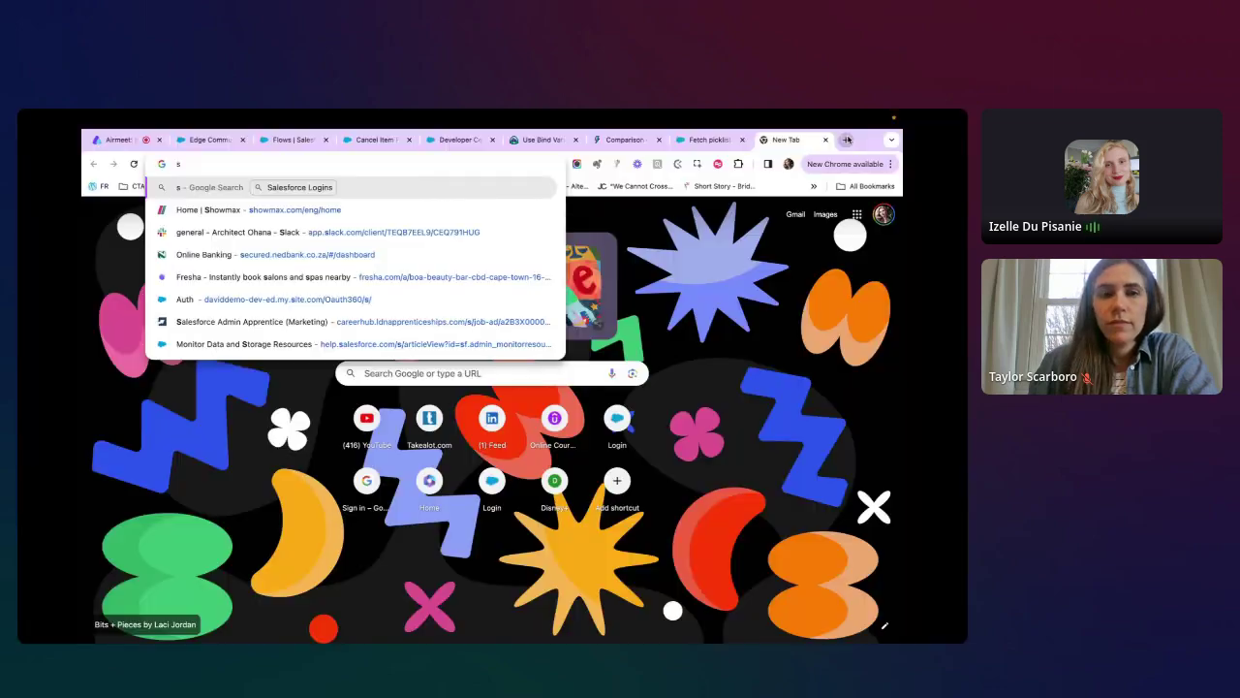
# Search Google for "soql limits" in the new tab.
pyautogui.write('owl q')
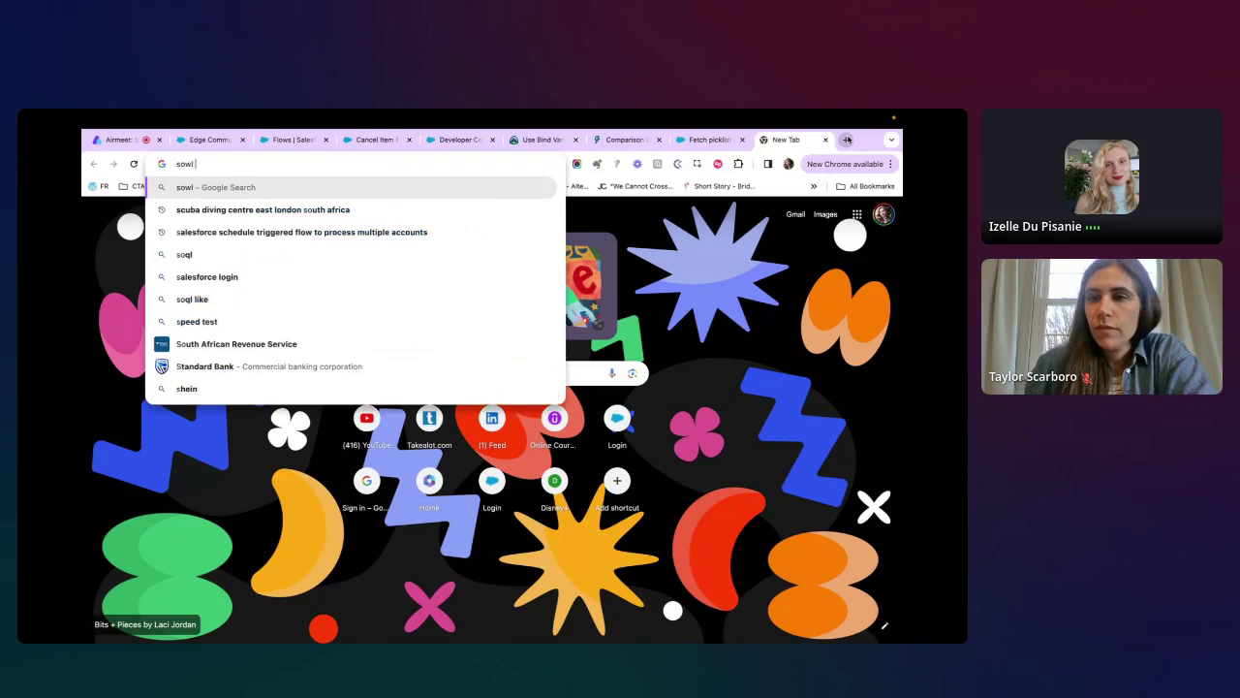
pyautogui.press('BackSpace')
pyautogui.press('BackSpace')
pyautogui.press('BackSpace')
pyautogui.press('BackSpace')
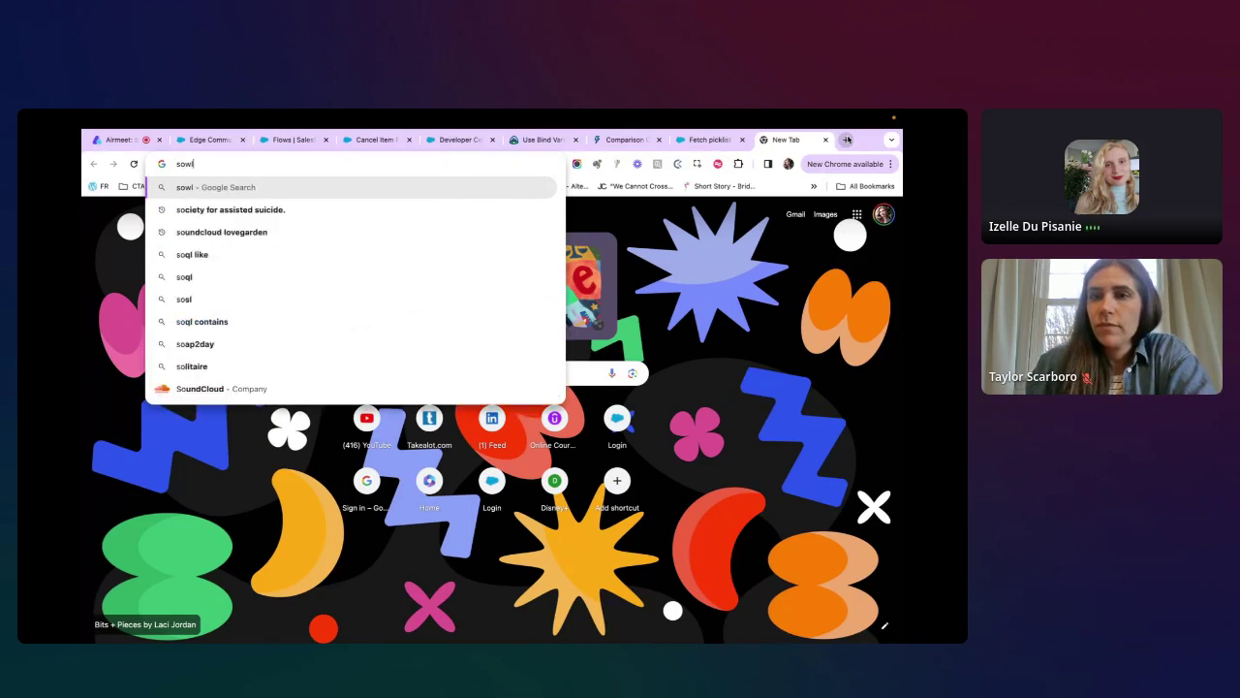
pyautogui.write('ql limi')
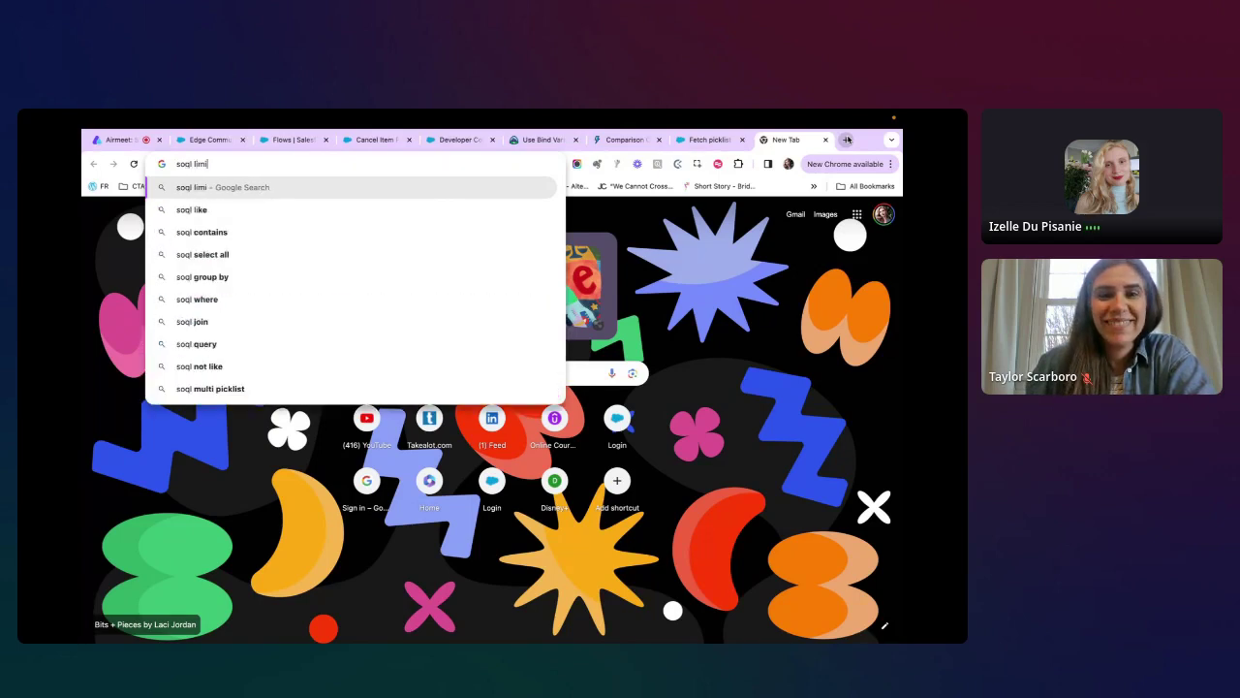
pyautogui.write('ts')
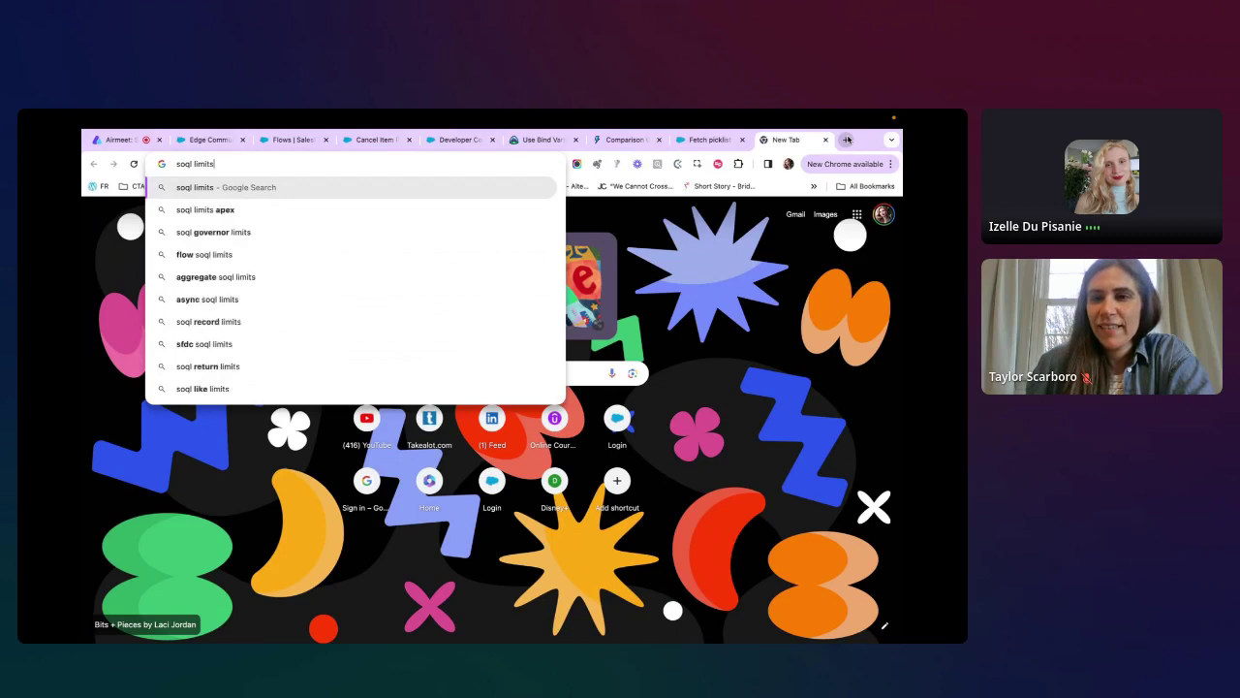
pyautogui.press('Return')
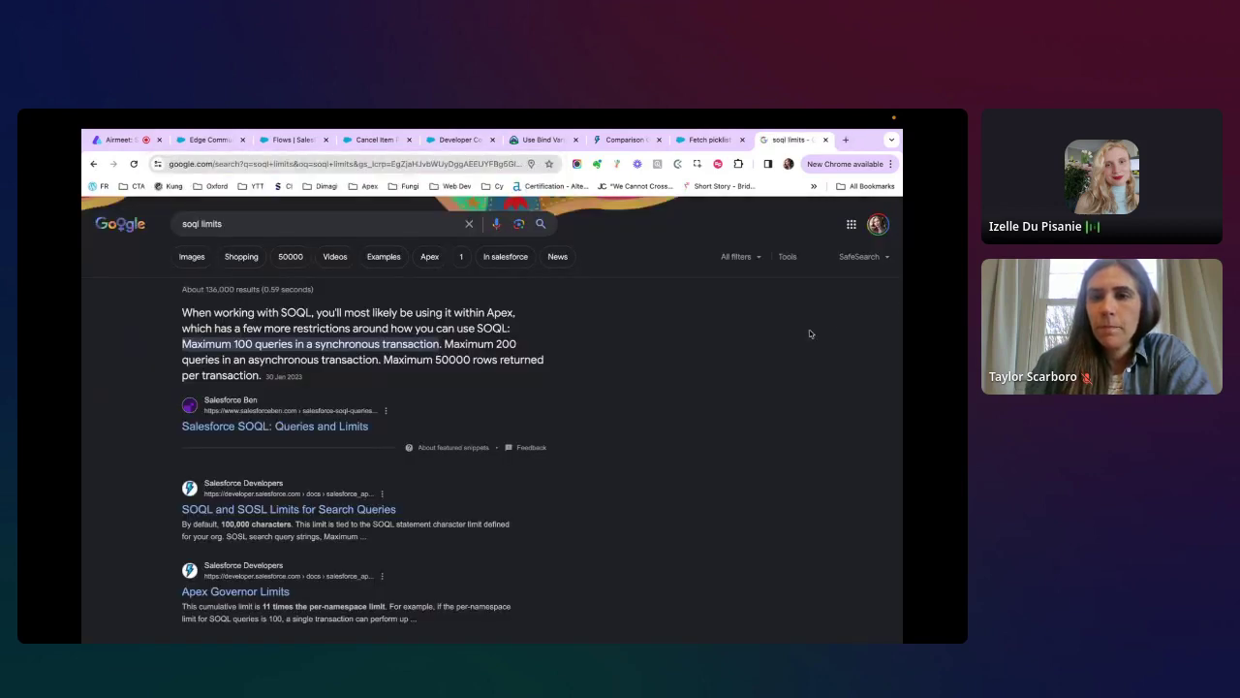
# Open the Salesforce Ben article "Salesforce SOQL: Queries and Limits", dismiss its ad banner and skim down to the Limits and Limitations section.
pyautogui.click(455, 452)
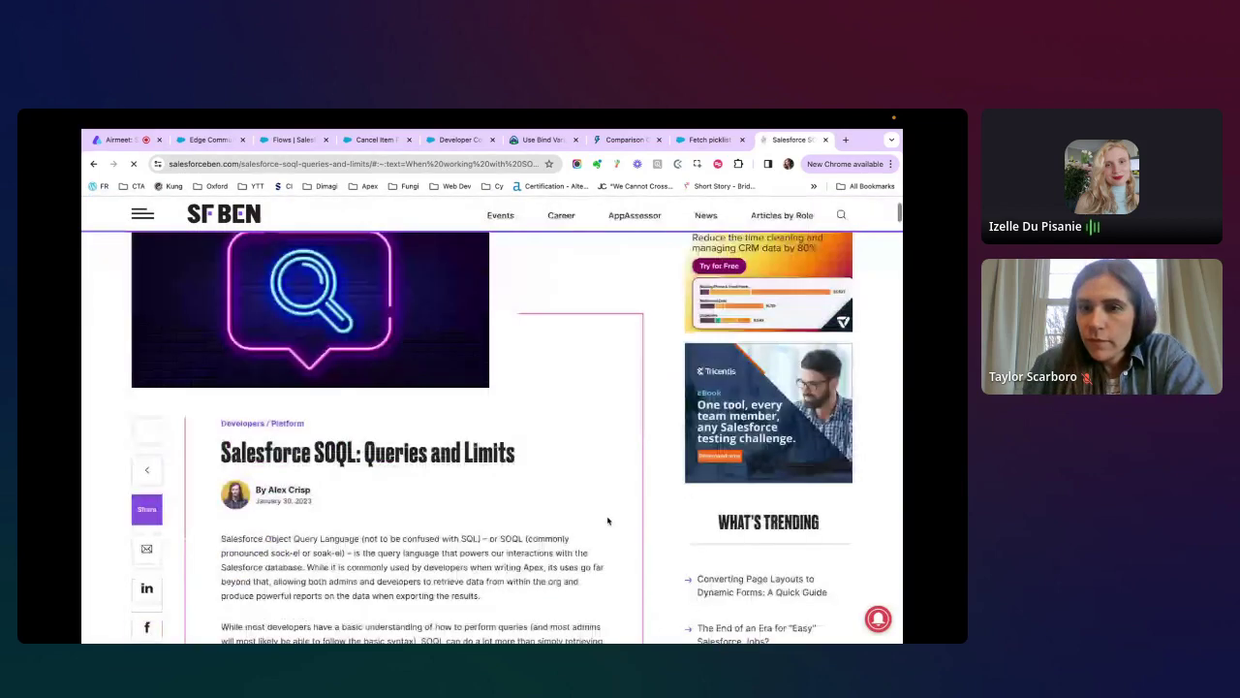
pyautogui.scroll(-6, 609, 522)
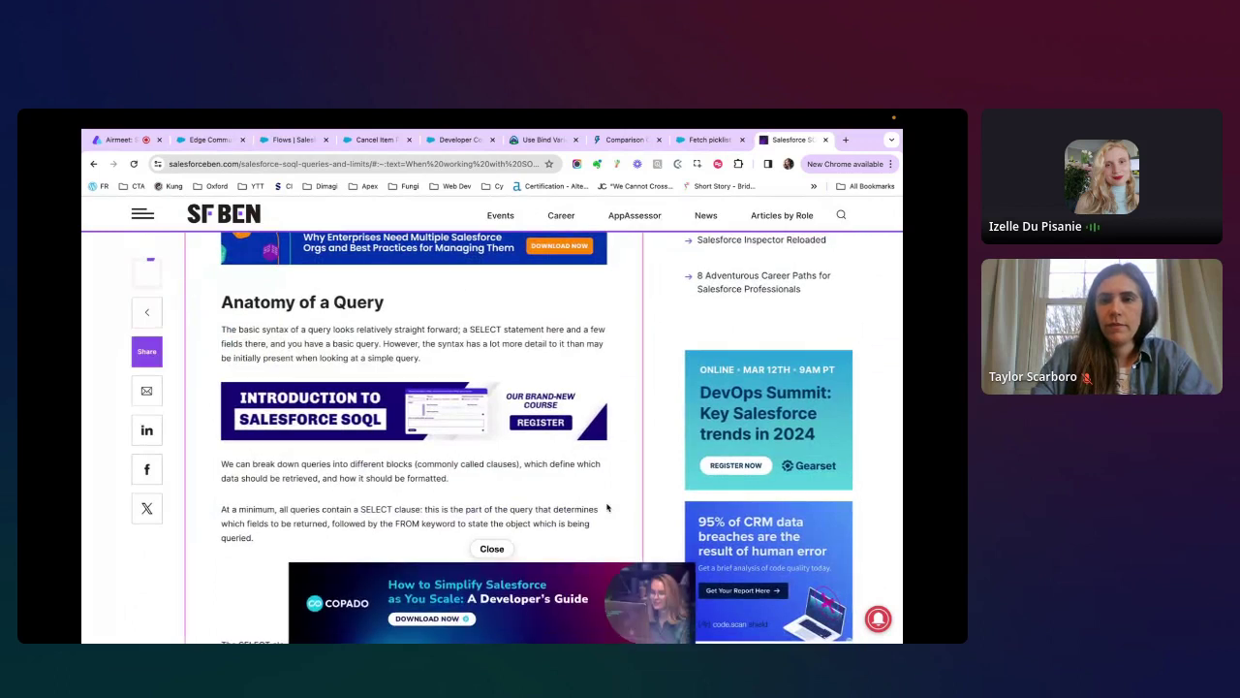
pyautogui.click(484, 545)
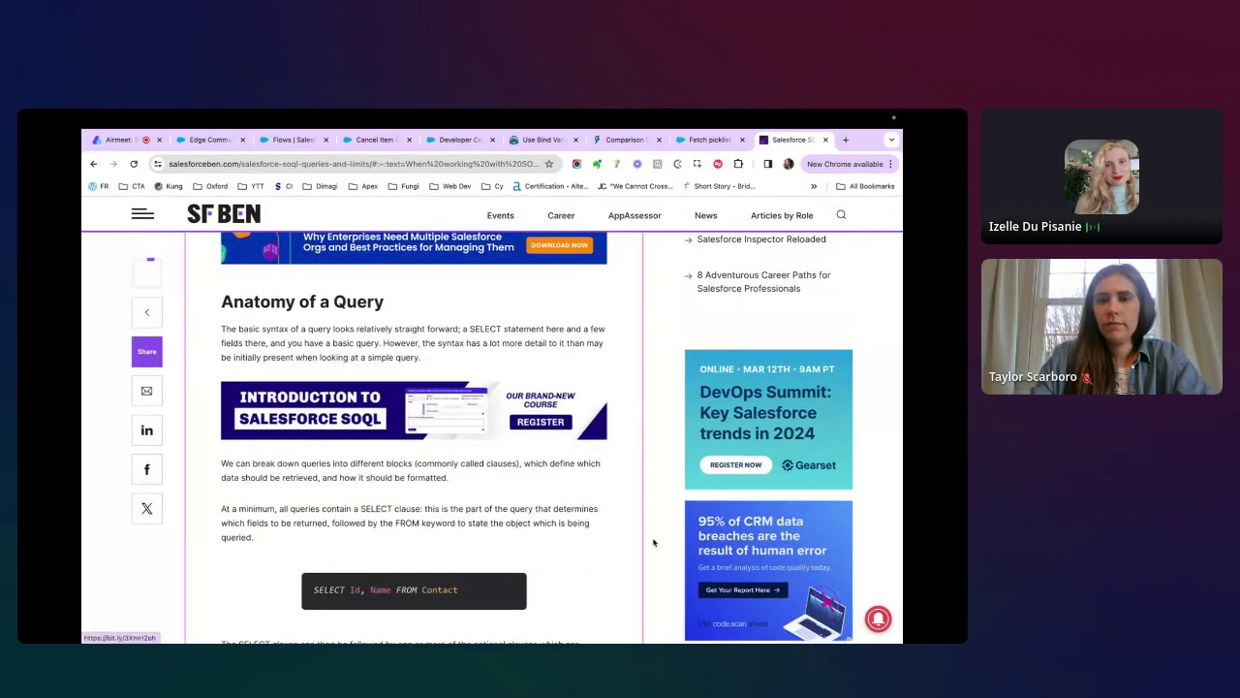
pyautogui.scroll(-1, 654, 543)
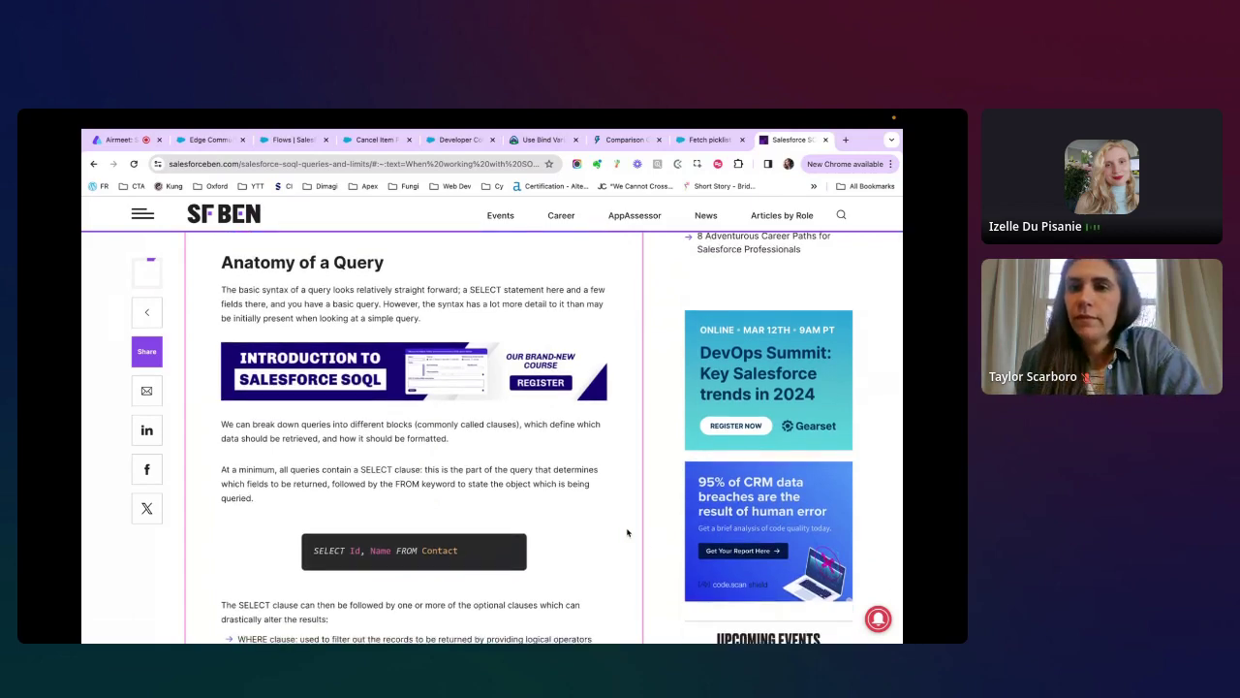
pyautogui.scroll(-3, 627, 531)
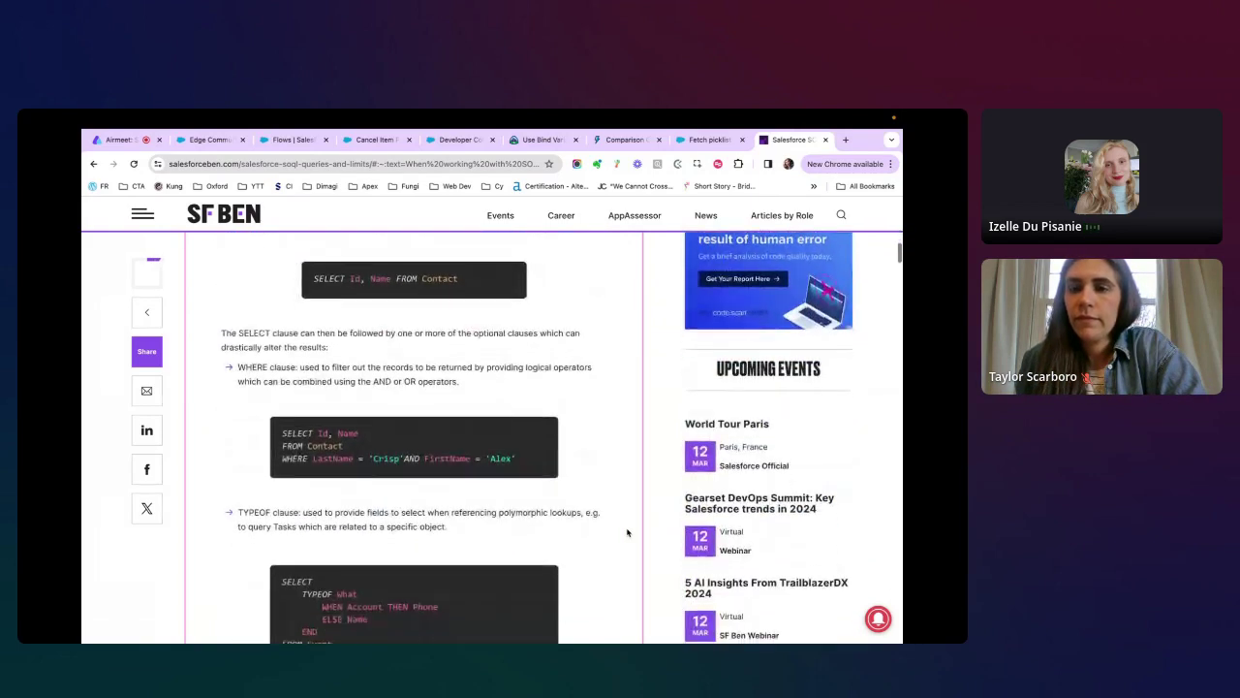
pyautogui.scroll(-3, 627, 532)
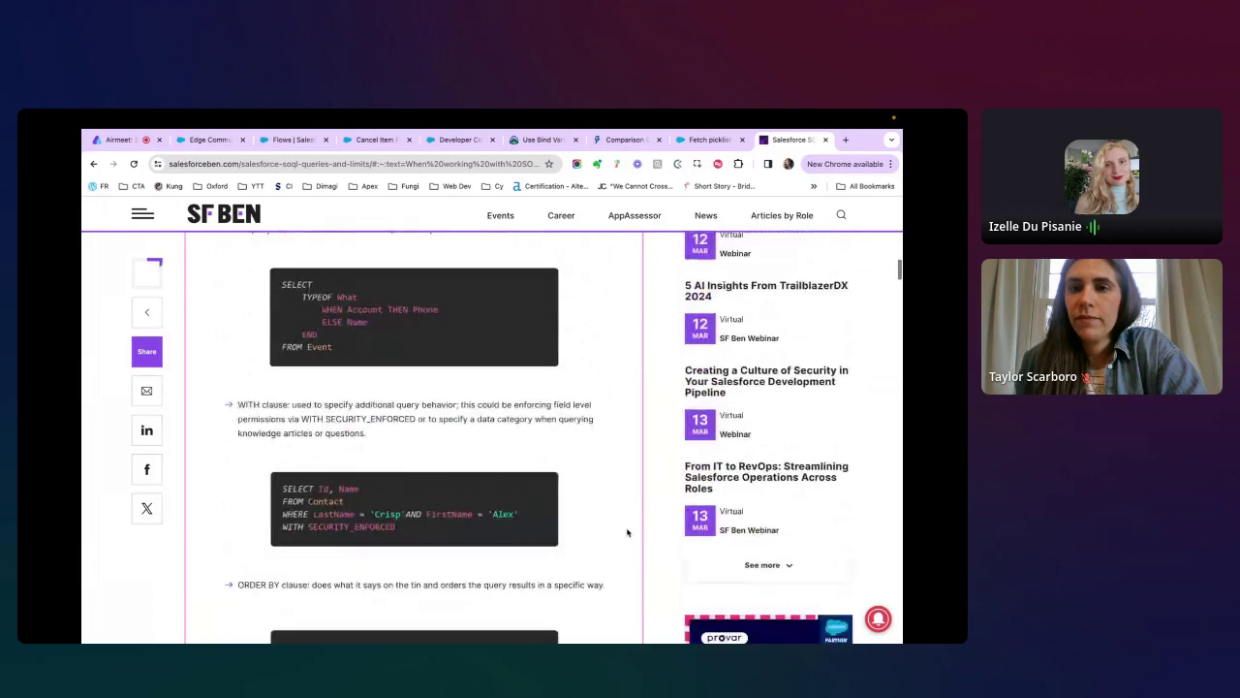
pyautogui.scroll(-5, 627, 532)
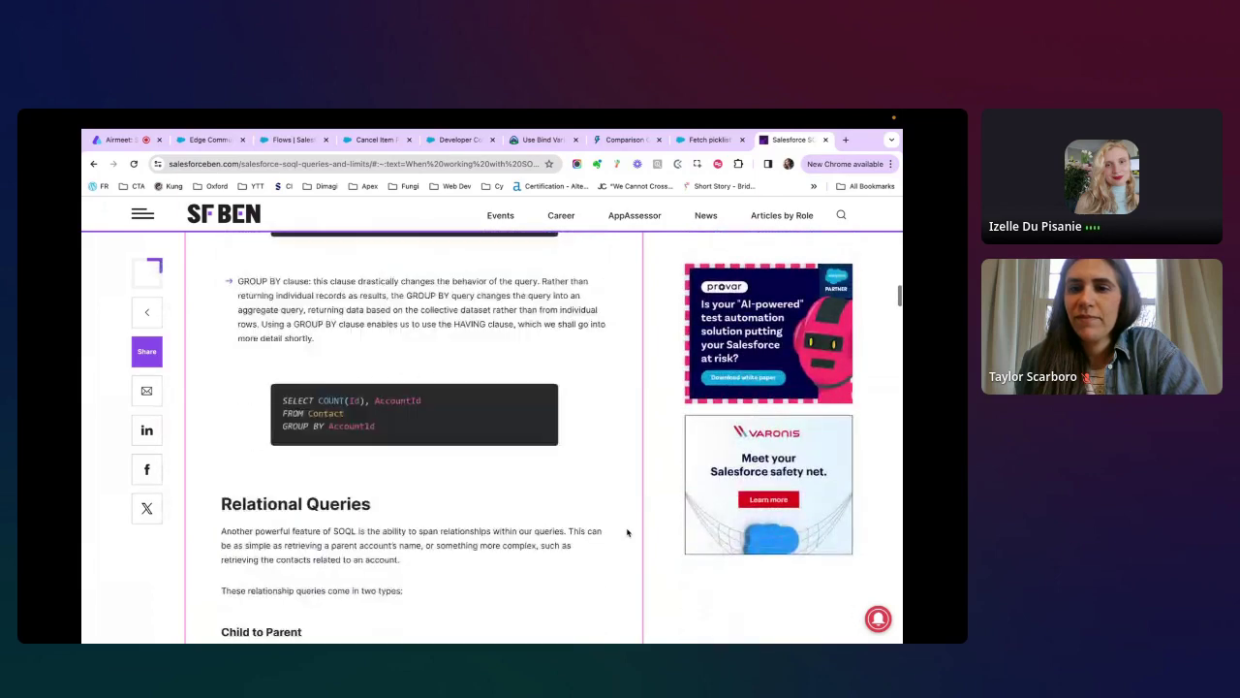
pyautogui.scroll(-10, 627, 532)
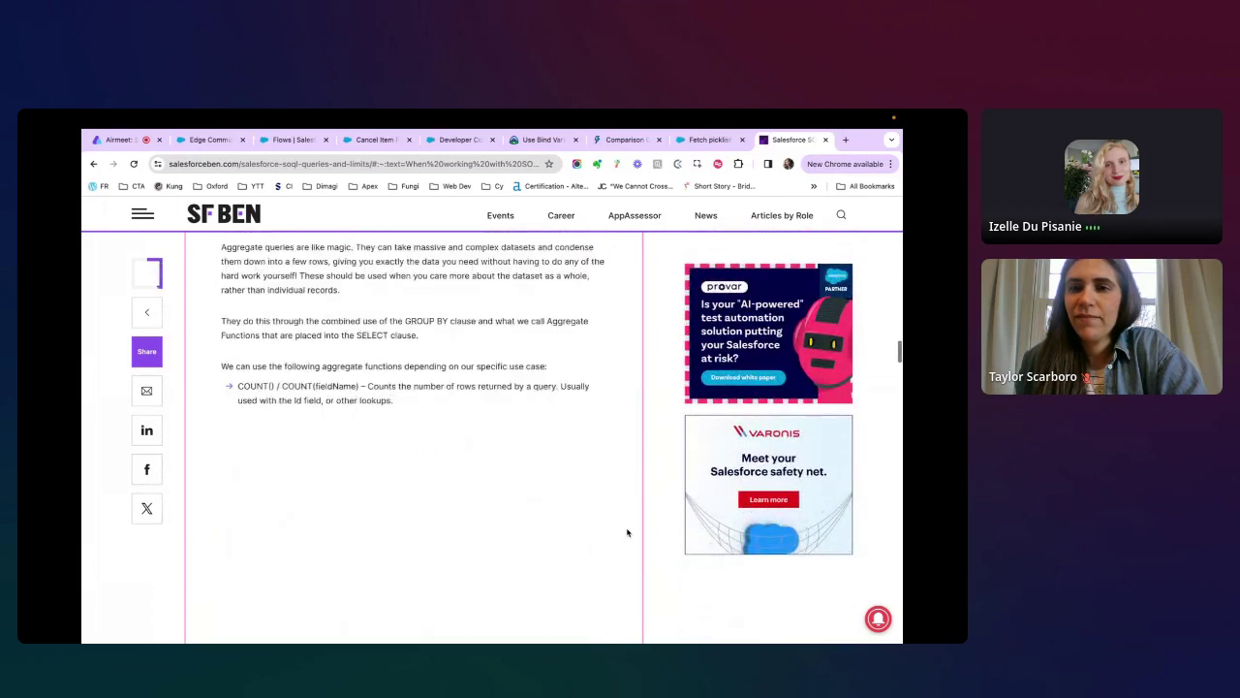
pyautogui.scroll(-1, 627, 532)
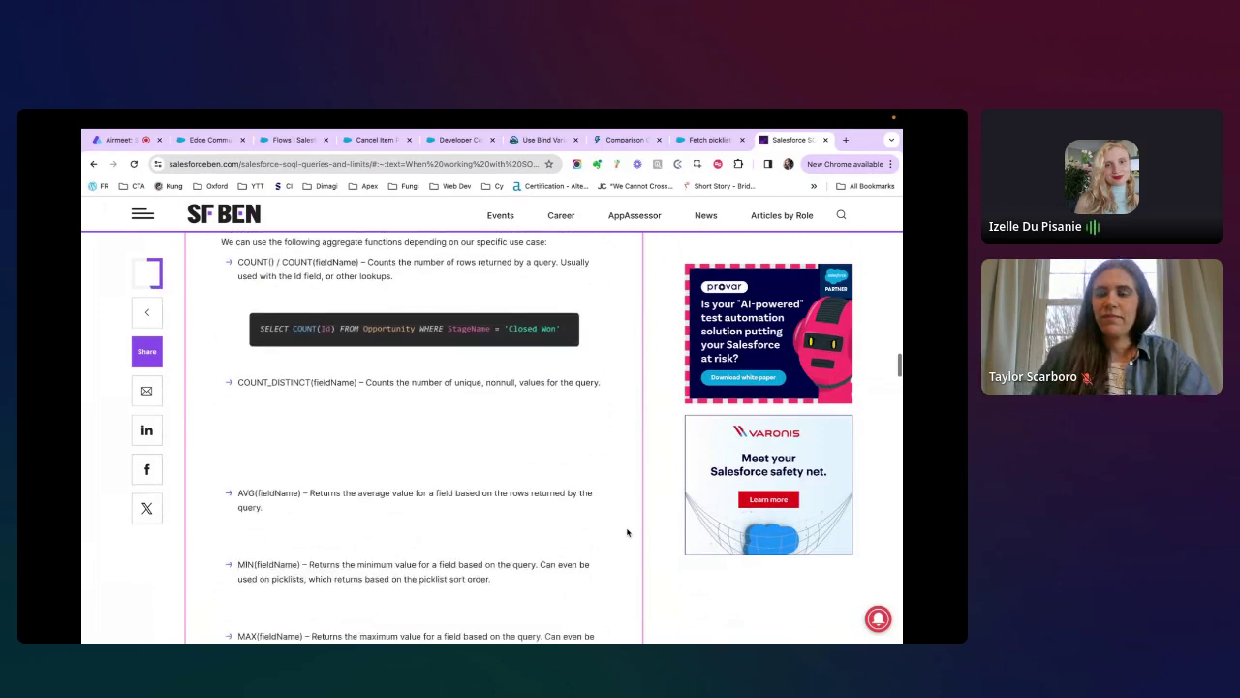
pyautogui.scroll(-5, 627, 532)
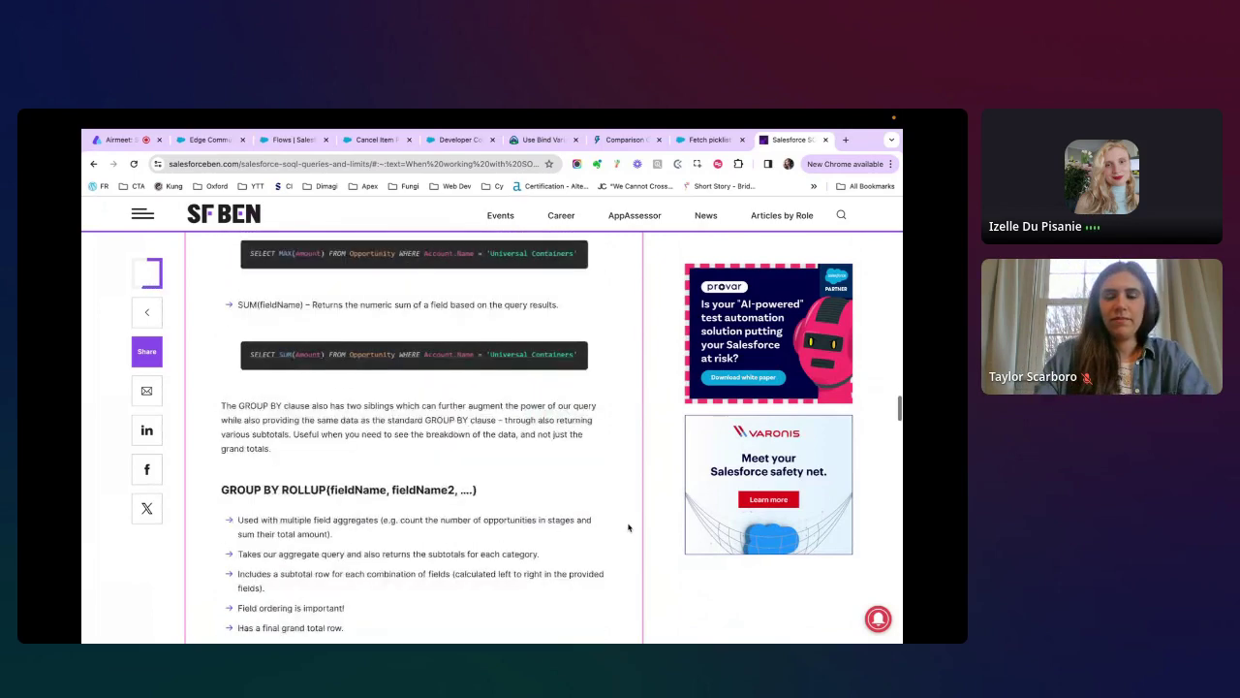
pyautogui.scroll(-4, 627, 527)
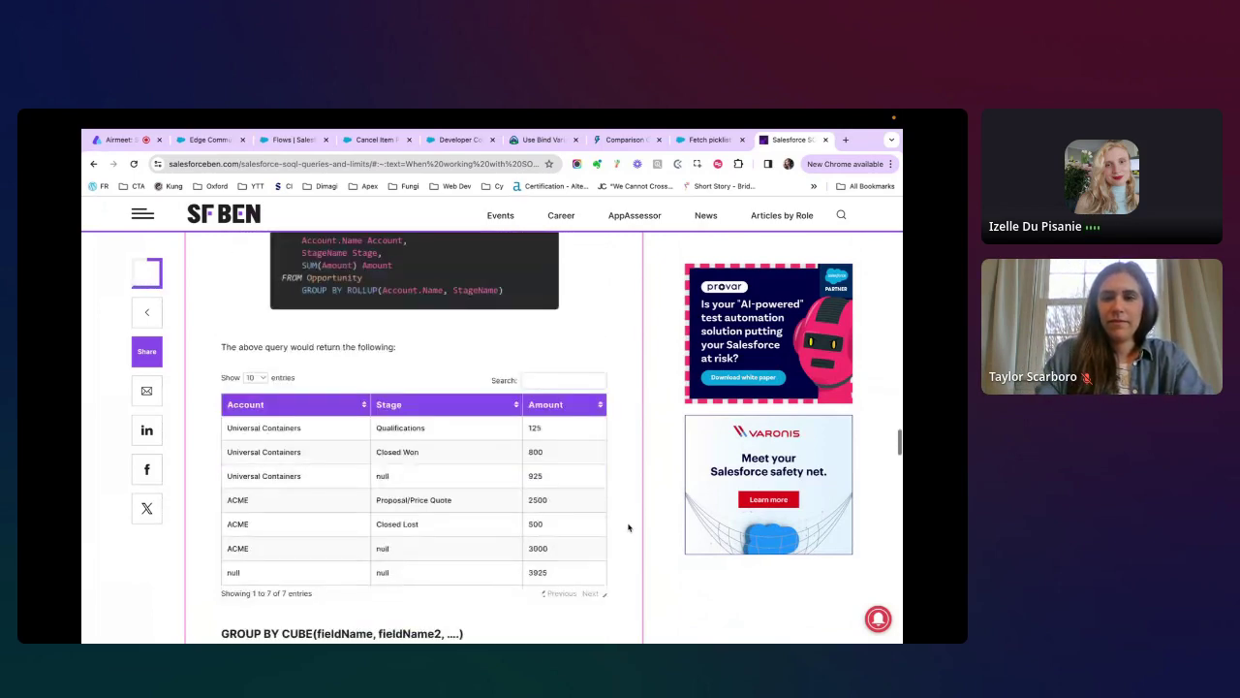
pyautogui.scroll(-7, 628, 527)
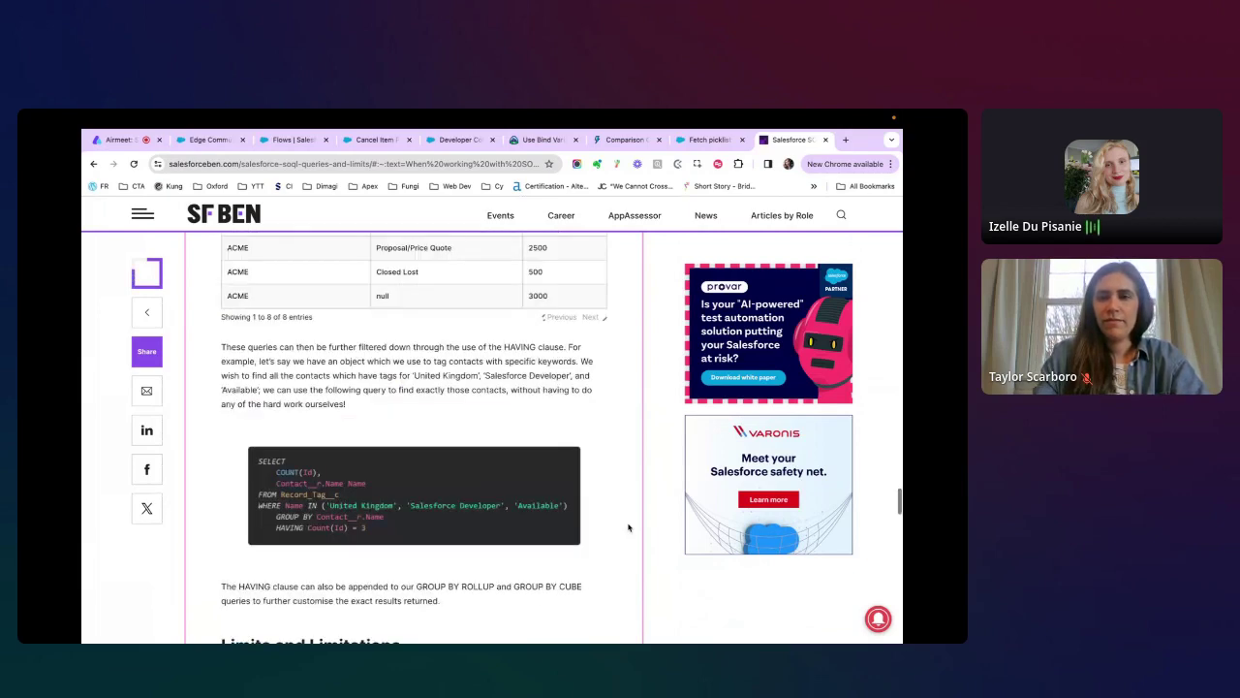
pyautogui.scroll(-5, 627, 527)
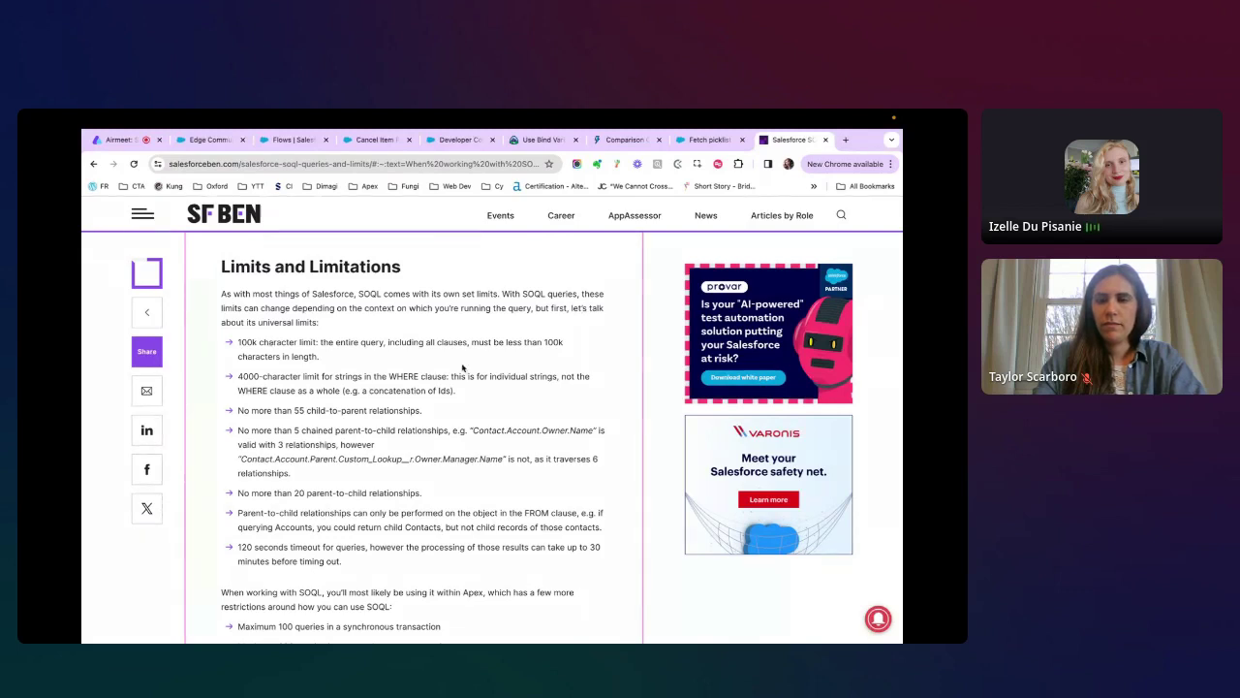
# Revisit the Developer Console query and the Fetch picklist values page, and return to the article's list of SOQL limits.
pyautogui.click(454, 141)
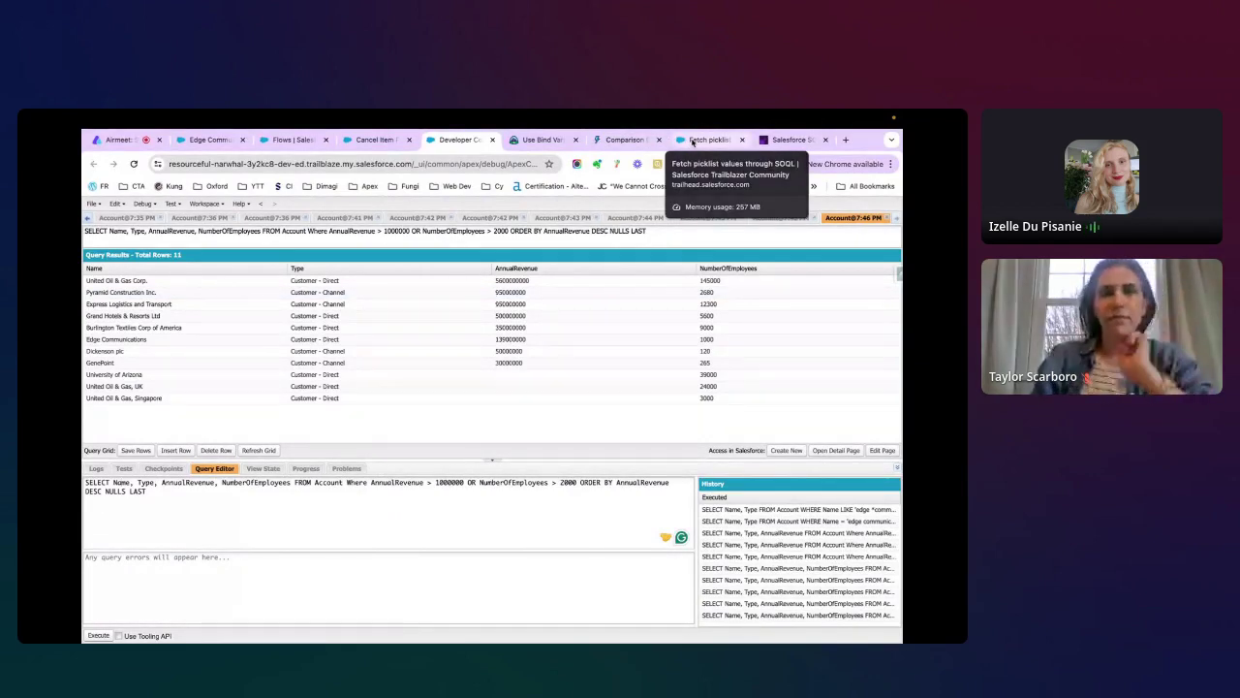
pyautogui.click(692, 142)
pyautogui.click(790, 141)
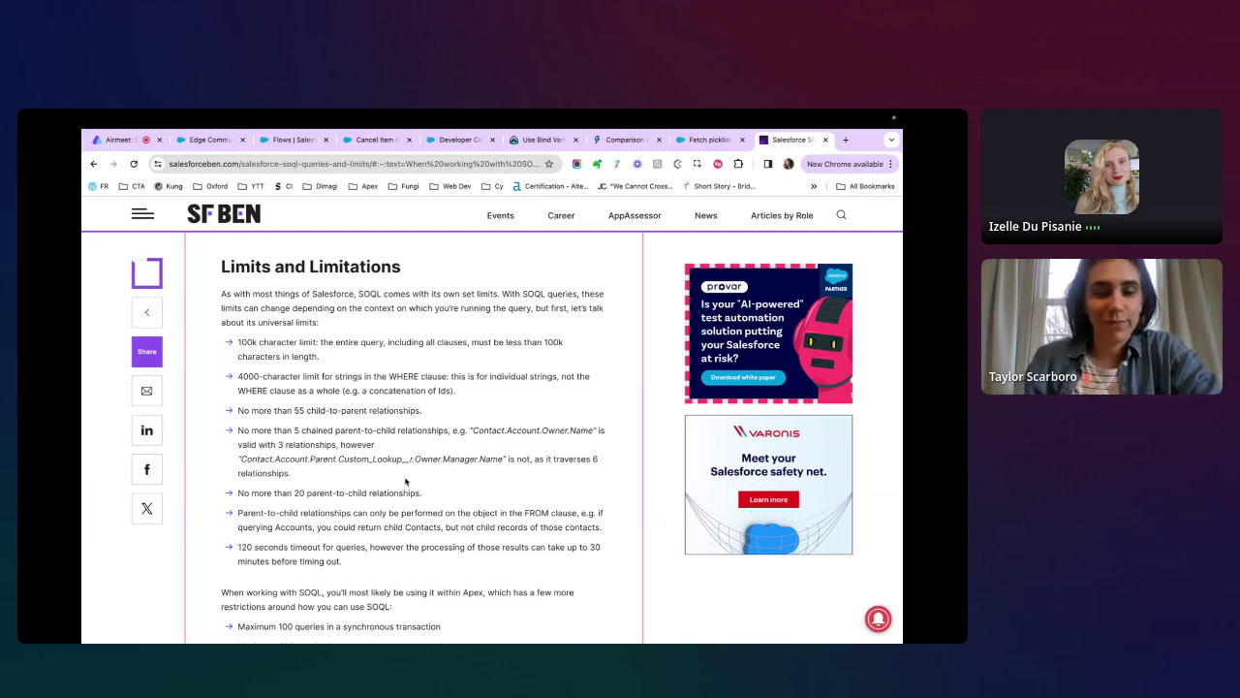
pyautogui.scroll(-1, 363, 410)
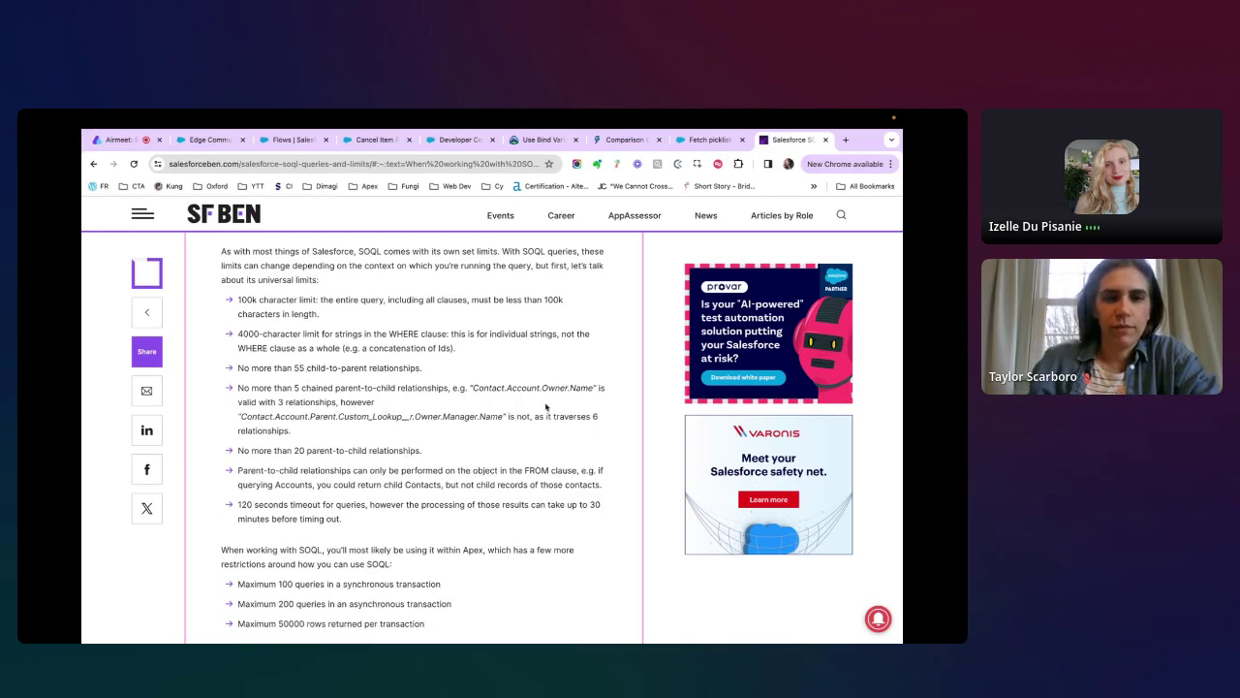
# Find the article's Child to Parent section, enlarge its Contact example query to examine the dot notation, and close the enlarged image.
pyautogui.scroll(-10, 546, 407)
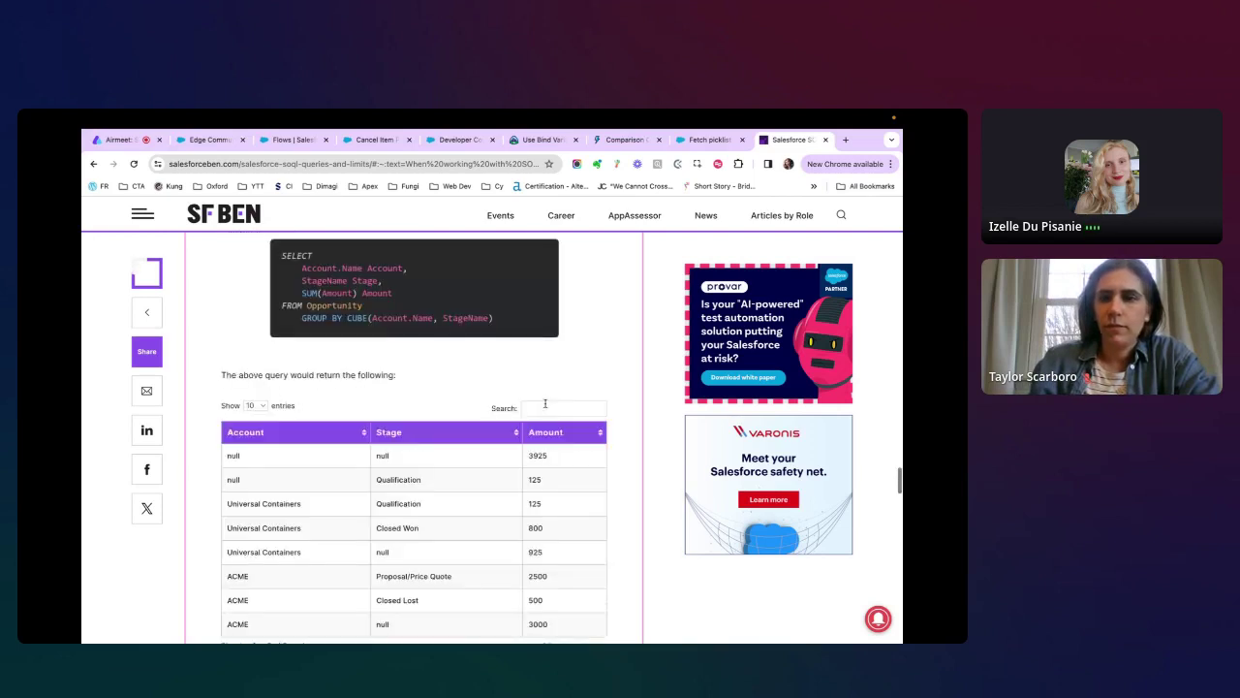
pyautogui.scroll(10, 545, 407)
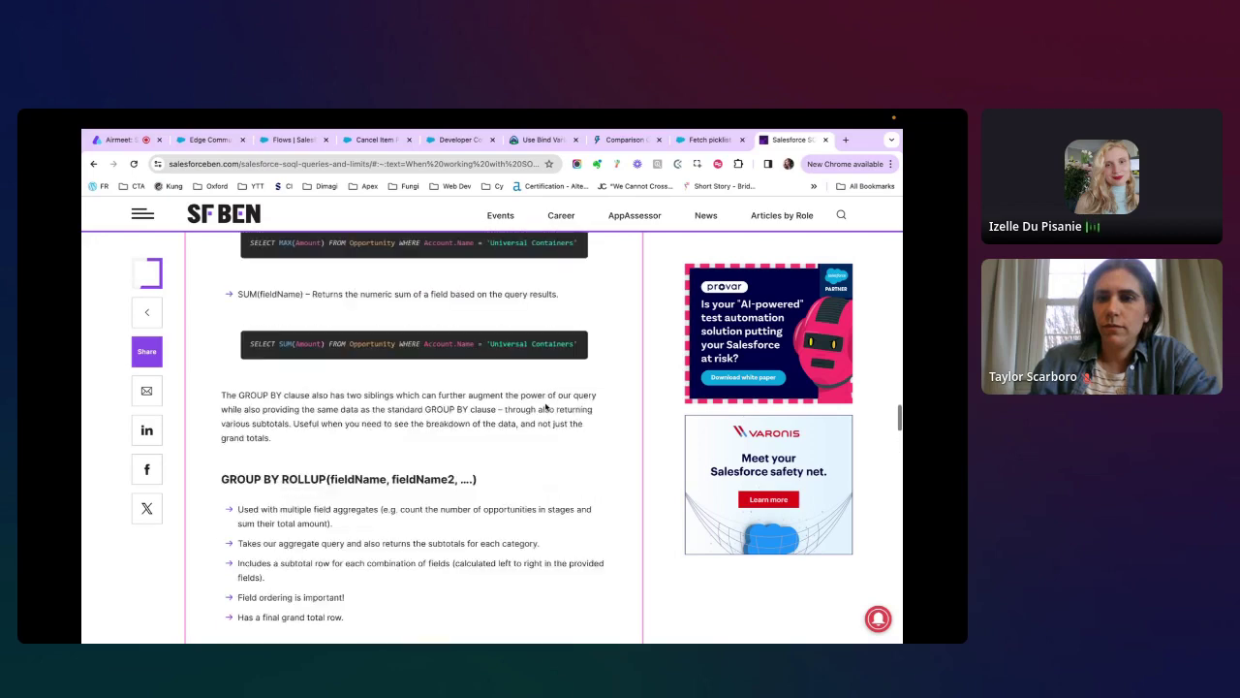
pyautogui.scroll(5, 545, 407)
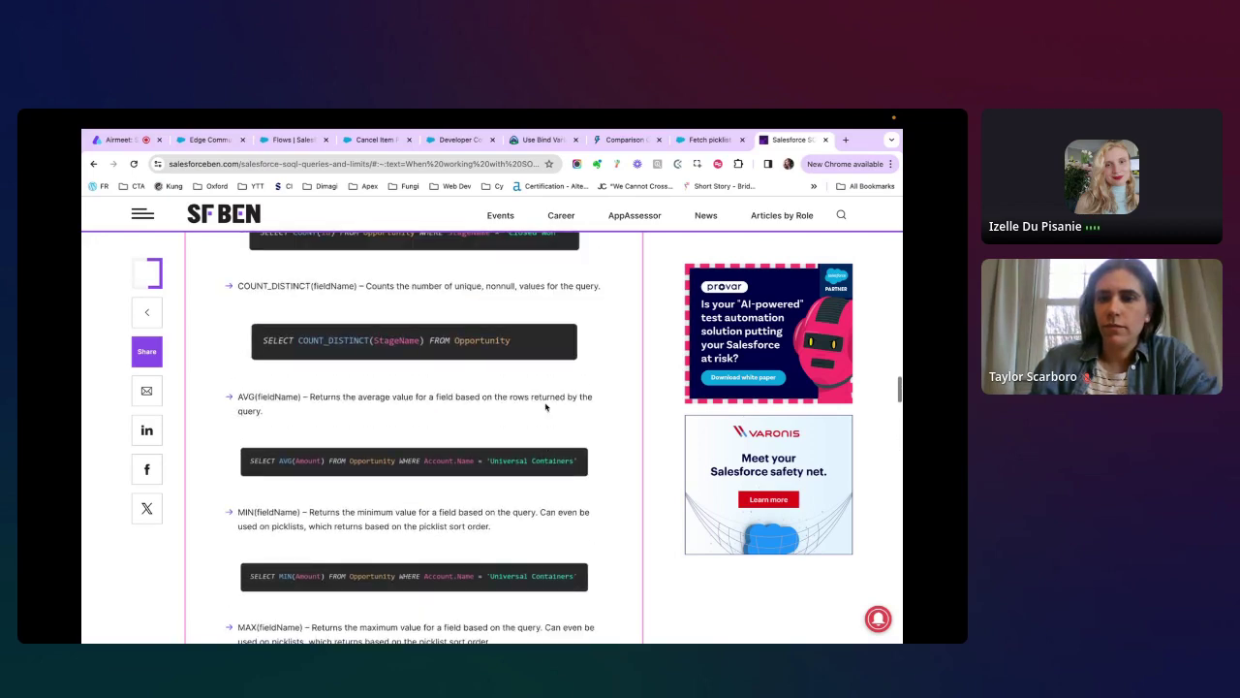
pyautogui.scroll(7, 546, 406)
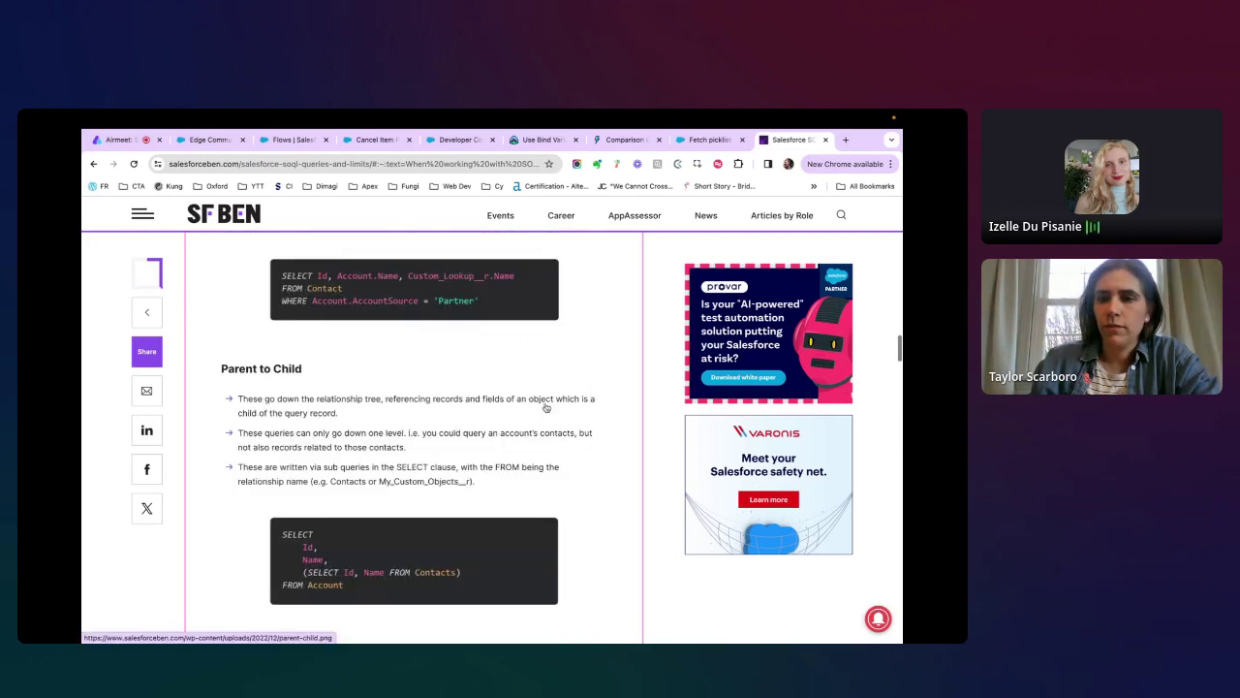
pyautogui.scroll(5, 546, 407)
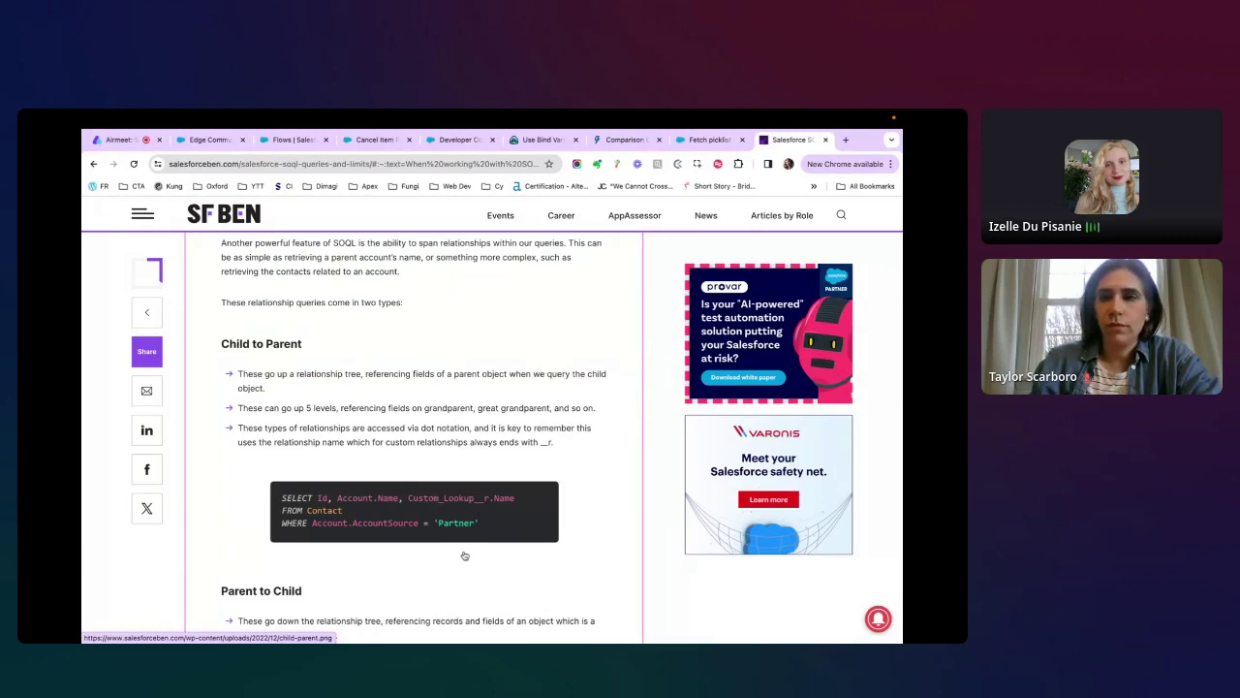
pyautogui.click(333, 517)
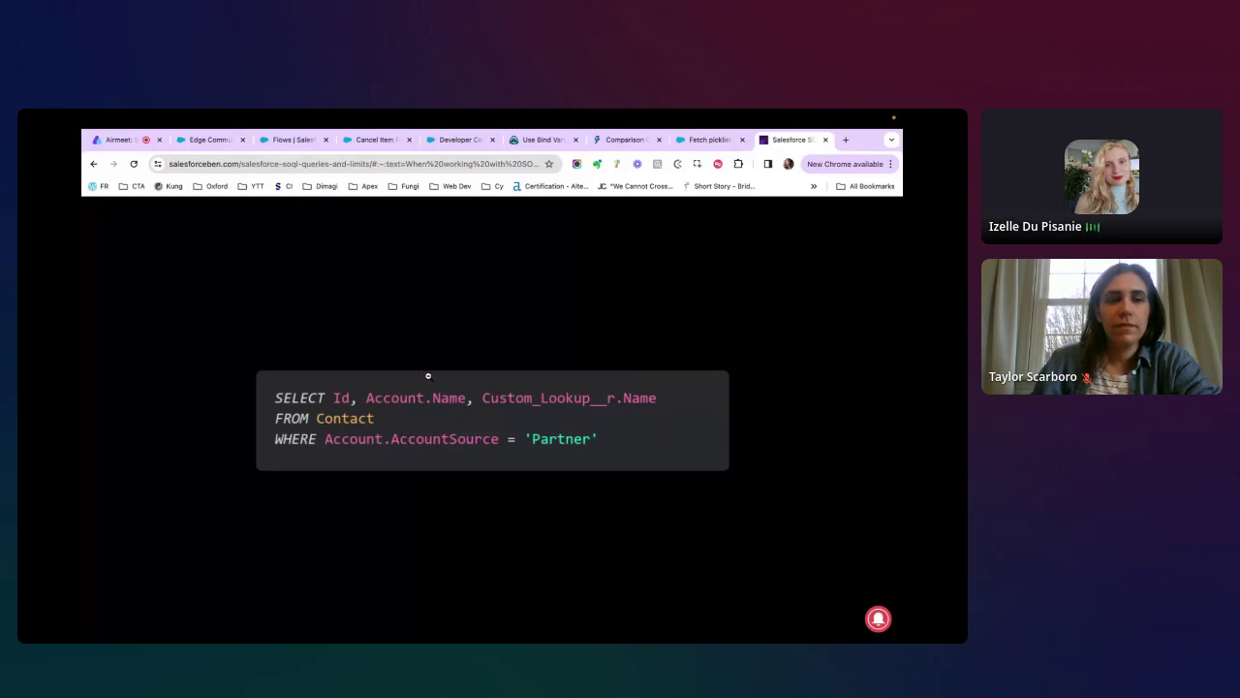
pyautogui.click(624, 479)
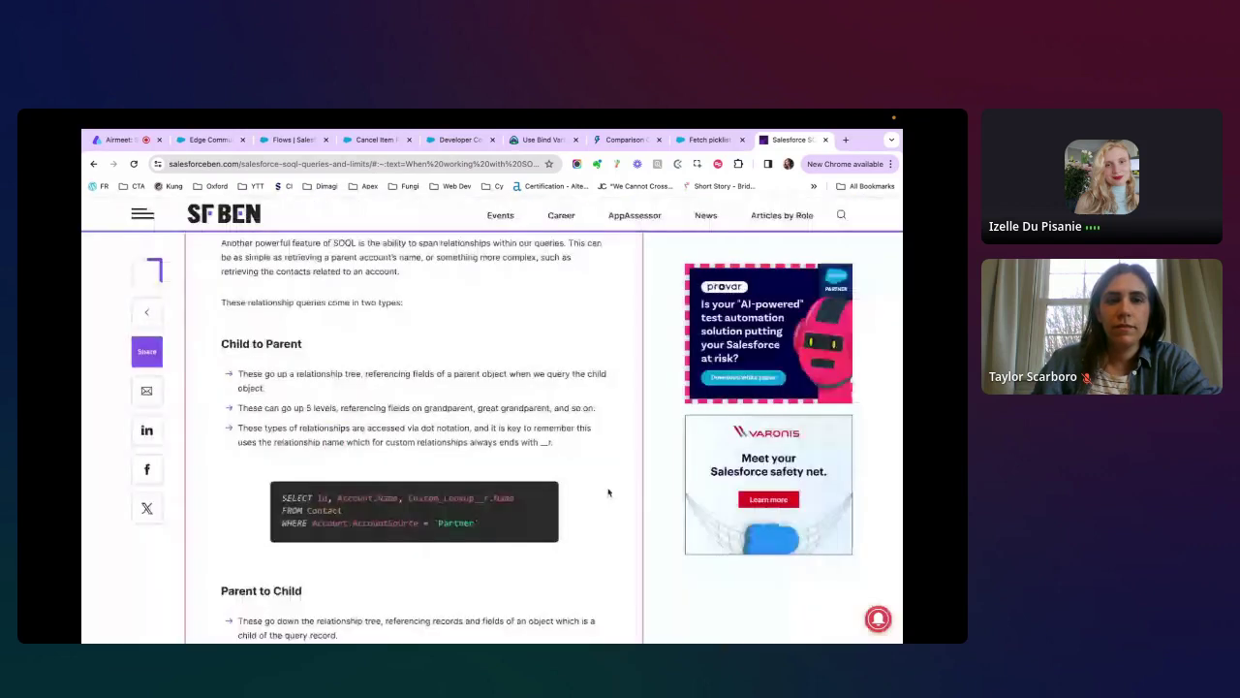
# Go down to the article's SOQL limits, highlight the 120 seconds query timeout, examine the Apex restrictions, and clear the highlight.
pyautogui.scroll(-10, 567, 518)
pyautogui.scroll(-5, 567, 520)
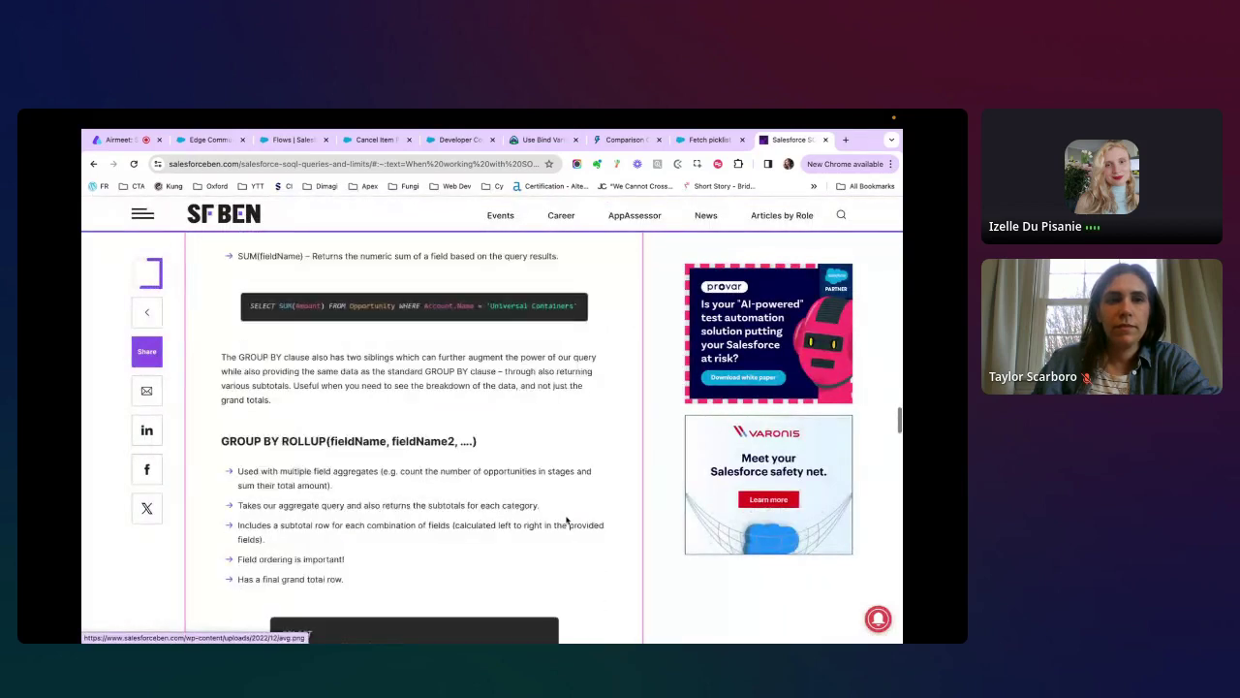
pyautogui.scroll(-15, 567, 520)
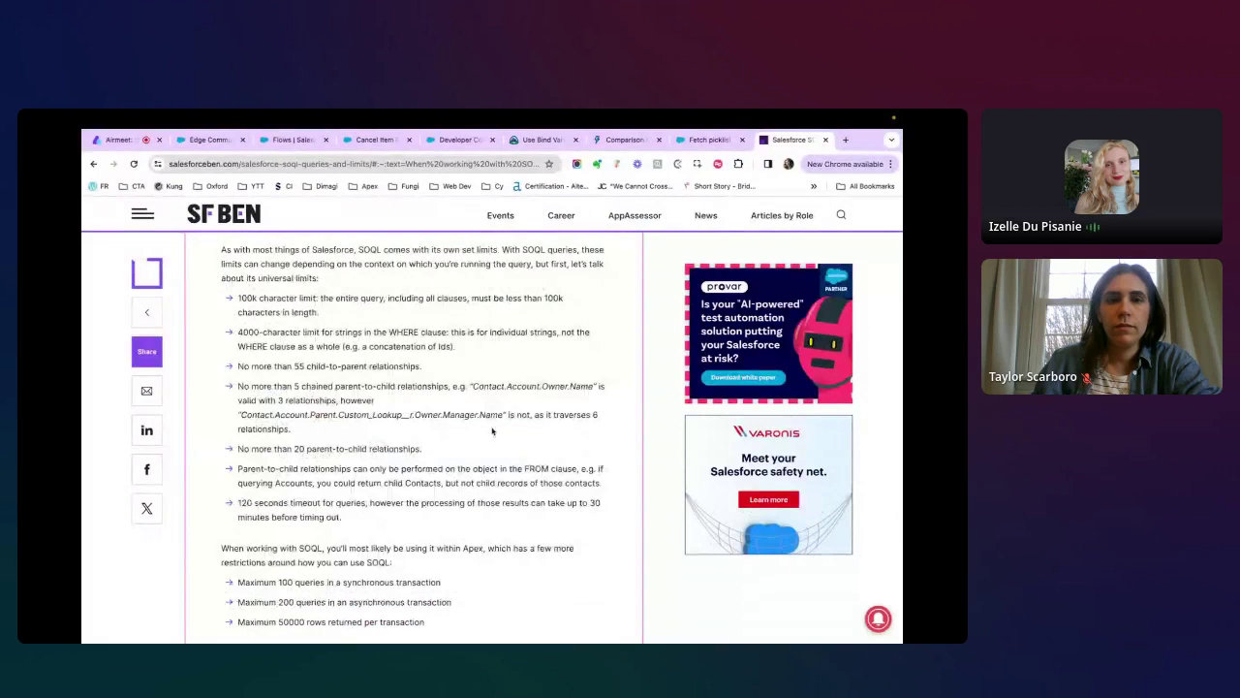
pyautogui.scroll(-1, 485, 470)
pyautogui.scroll(-1, 486, 470)
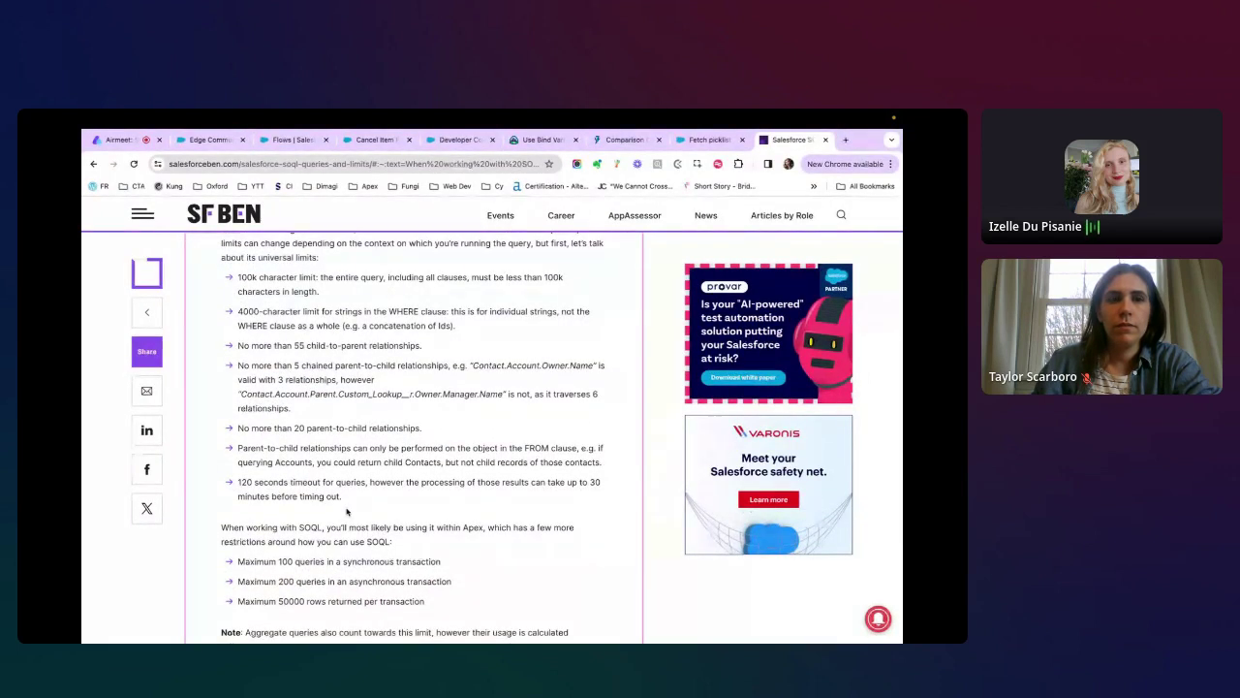
pyautogui.moveTo(237, 482); pyautogui.dragTo(367, 481)
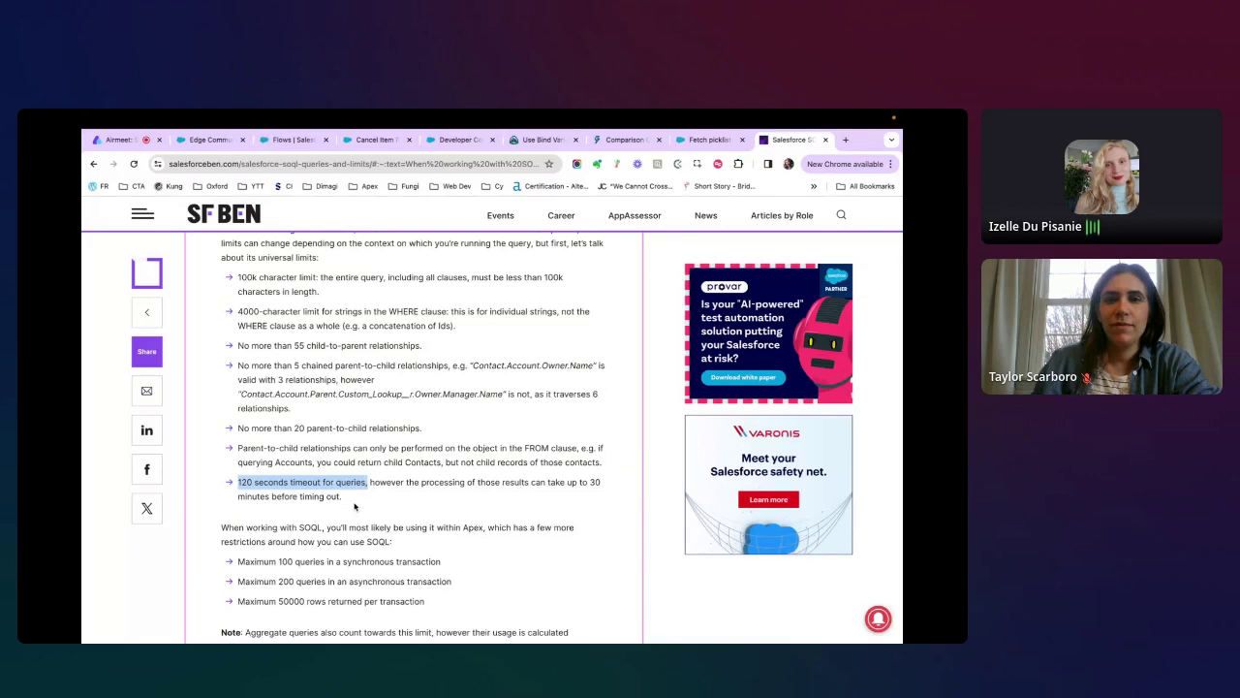
pyautogui.scroll(-3, 354, 506)
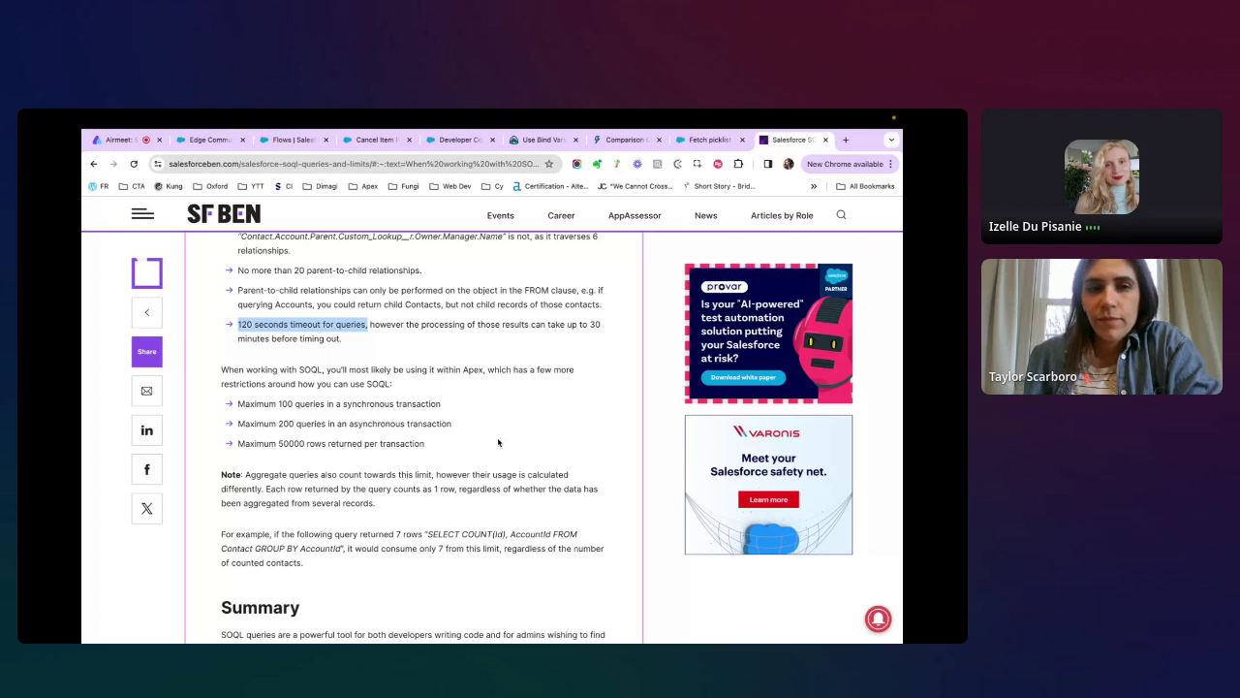
pyautogui.click(279, 448)
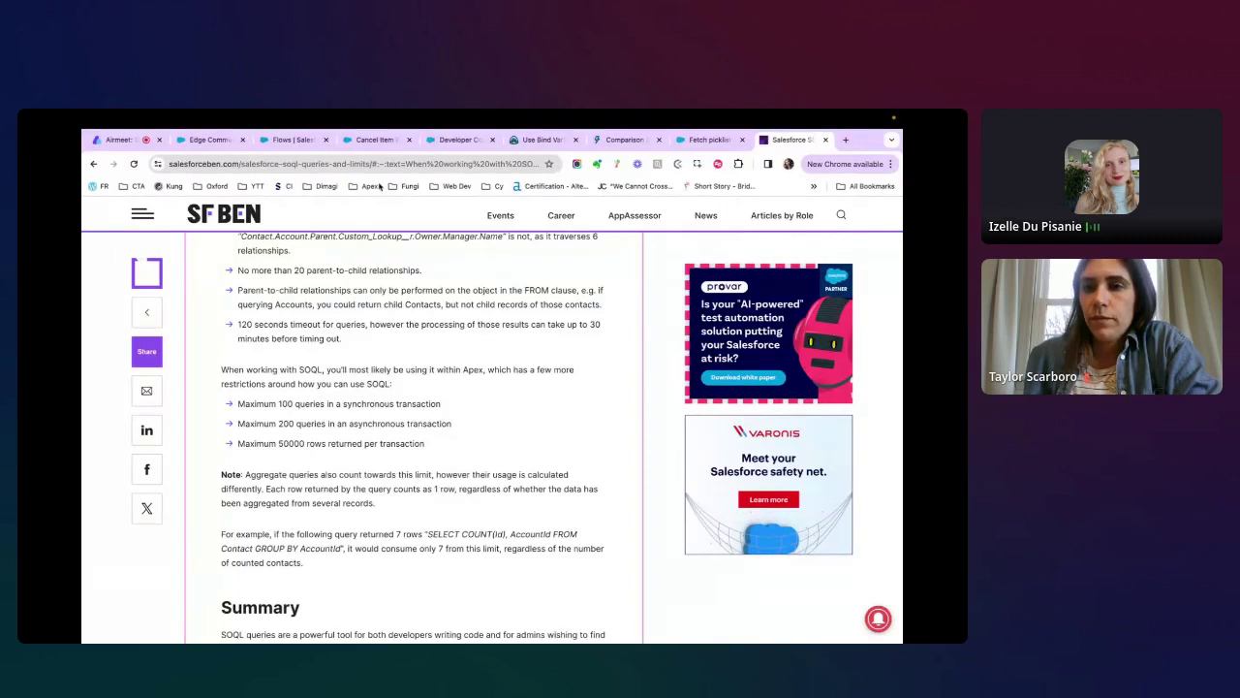
# Switch to the Cancel Item Flow in Flow Builder and close the Get Order Summary Object settings to view the whole flow.
pyautogui.click(292, 140)
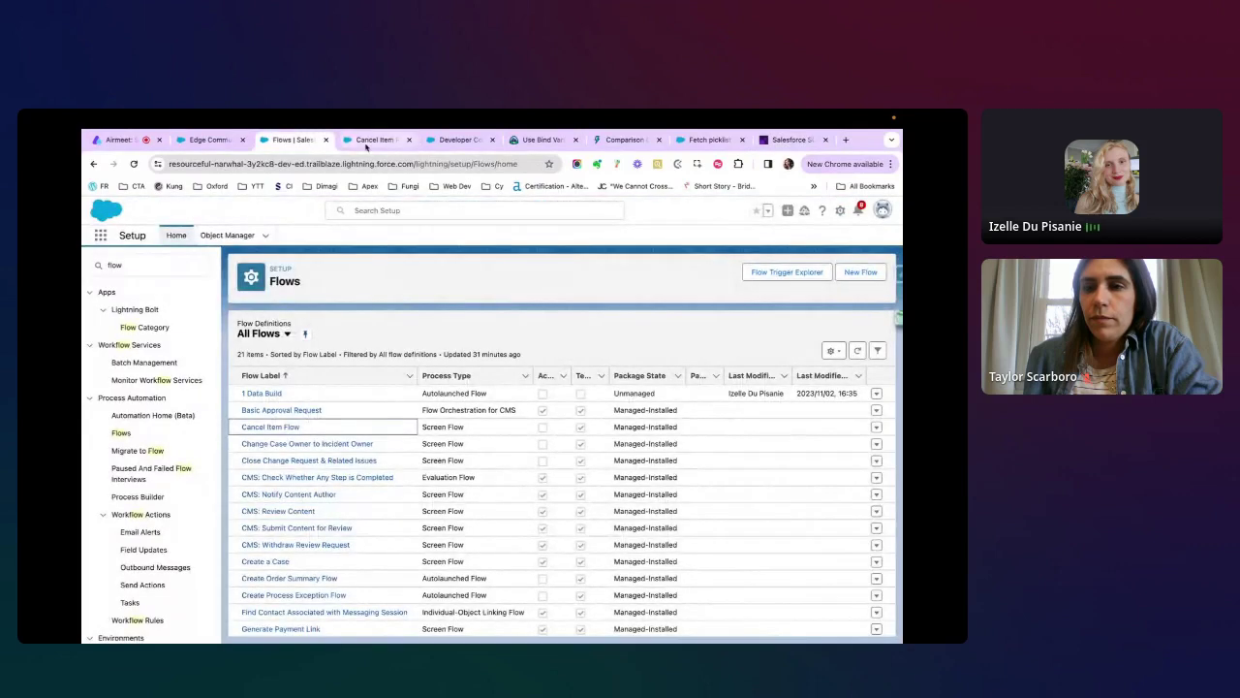
pyautogui.click(373, 139)
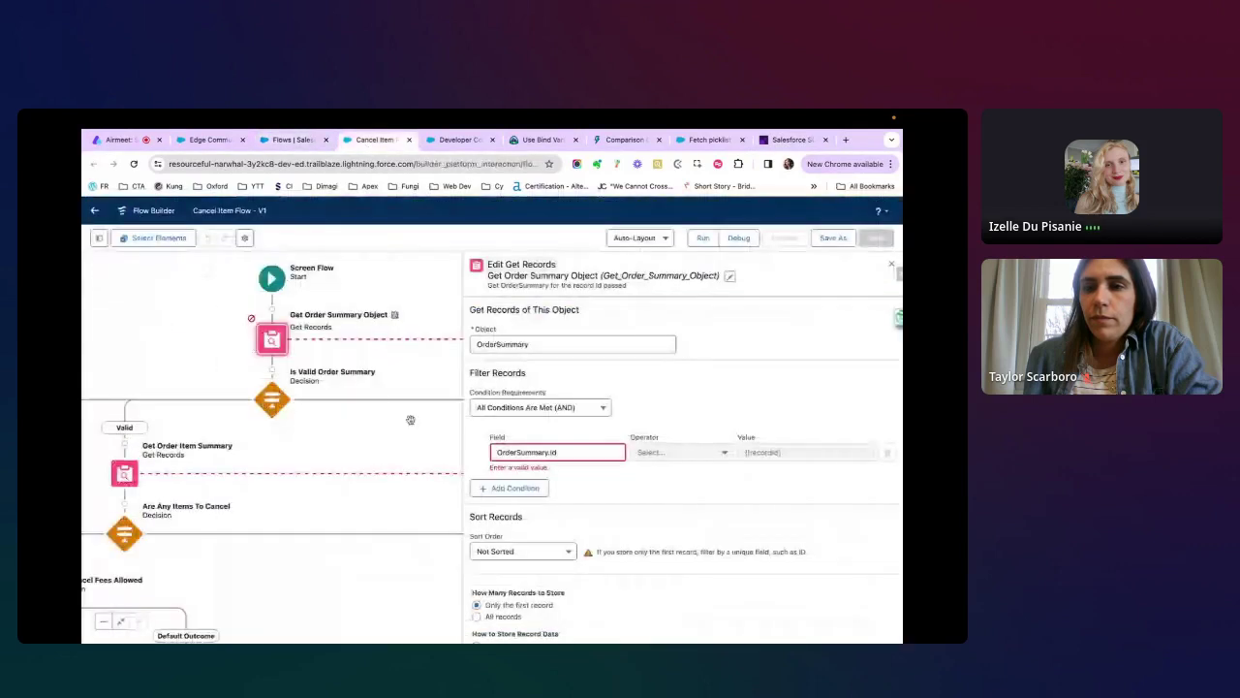
pyautogui.click(892, 263)
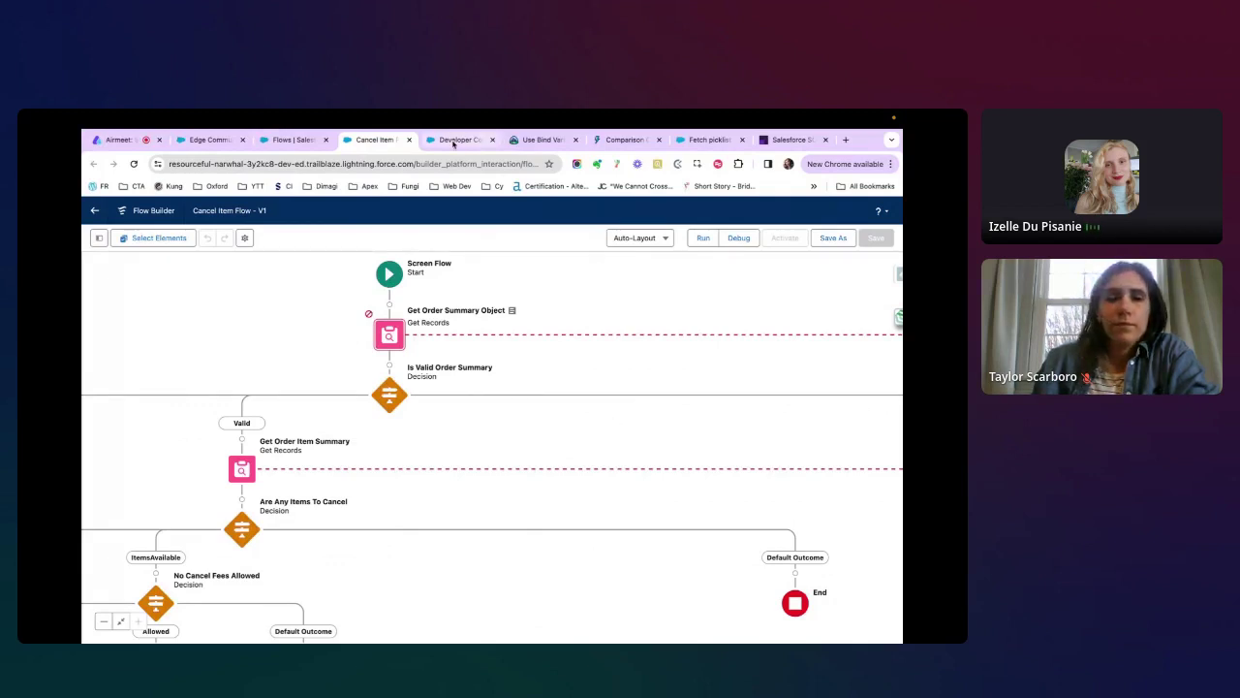
# Skim the Salesforce Ben article's Apex limits and Summary, check the Account query in the Developer Console, and return to the article.
pyautogui.click(792, 141)
pyautogui.scroll(-5, 494, 466)
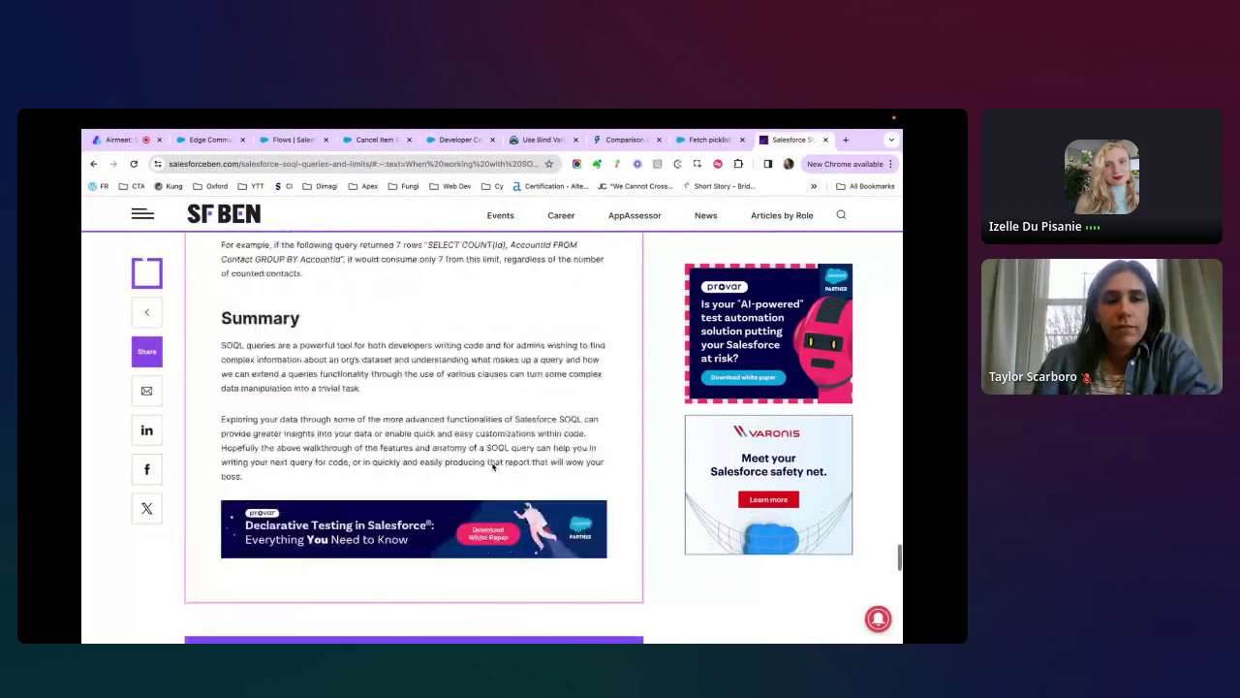
pyautogui.scroll(3, 493, 466)
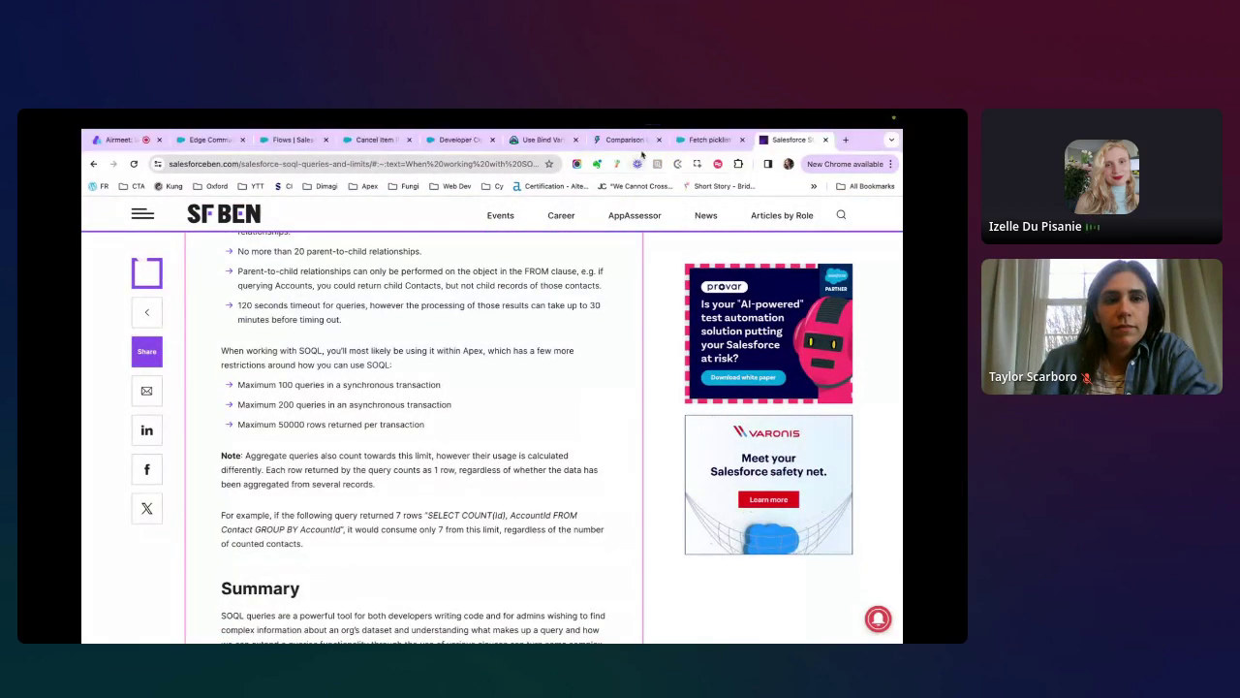
pyautogui.click(448, 140)
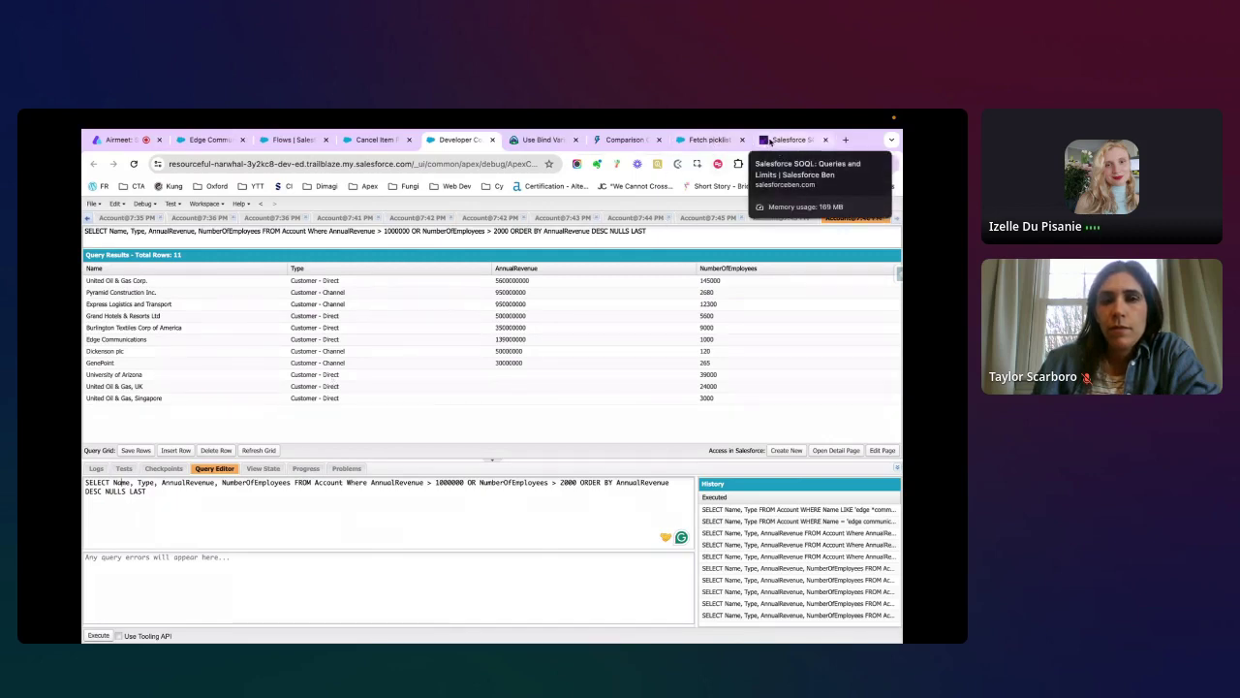
pyautogui.click(770, 141)
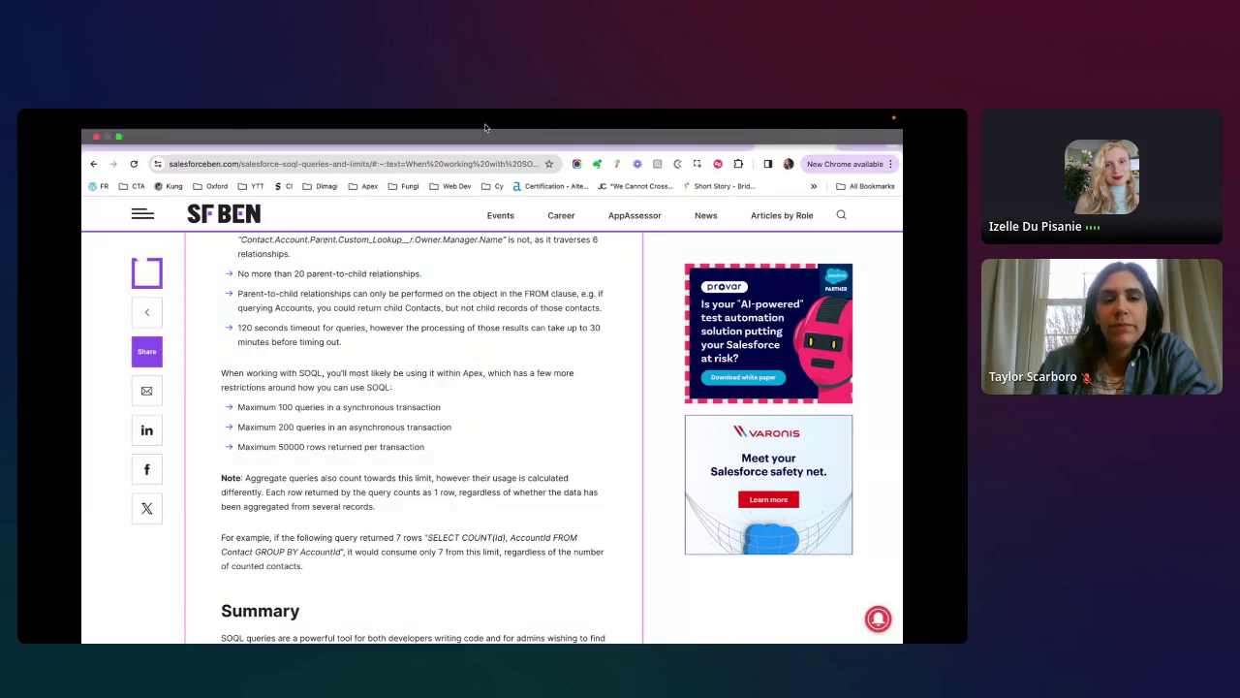
# Switch to the Airmeet session, mute the microphone and turn it back on.
pyautogui.moveTo(596, 113)
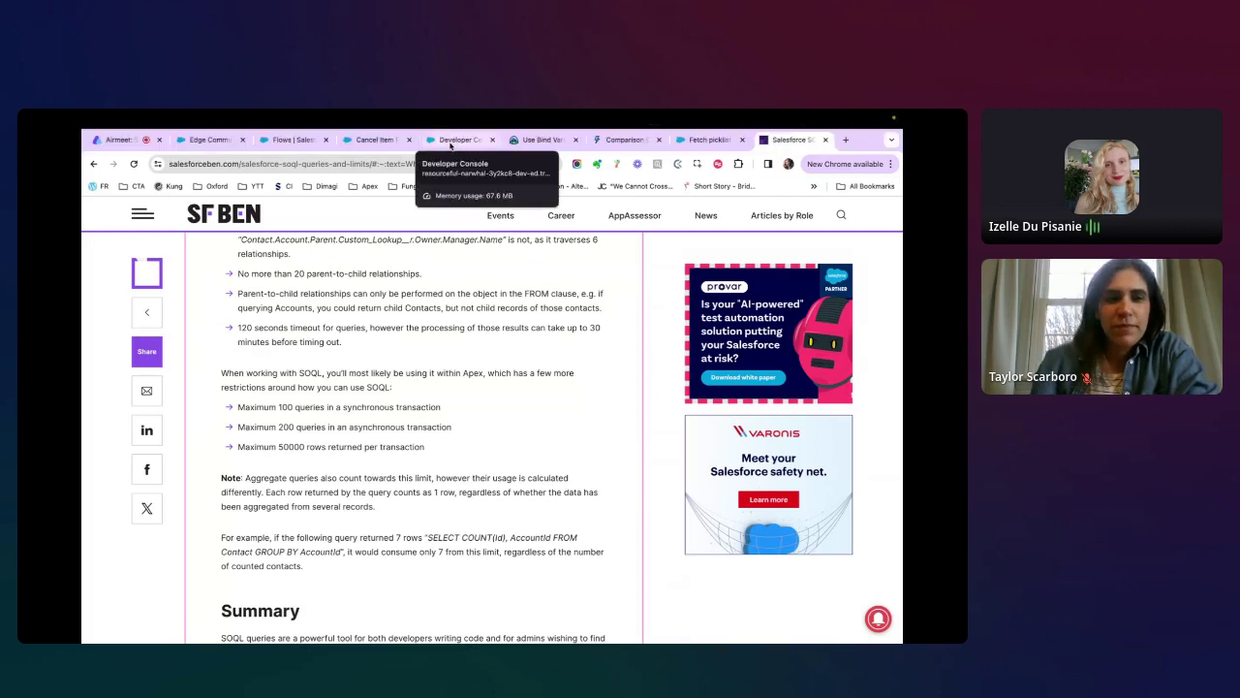
pyautogui.click(136, 140)
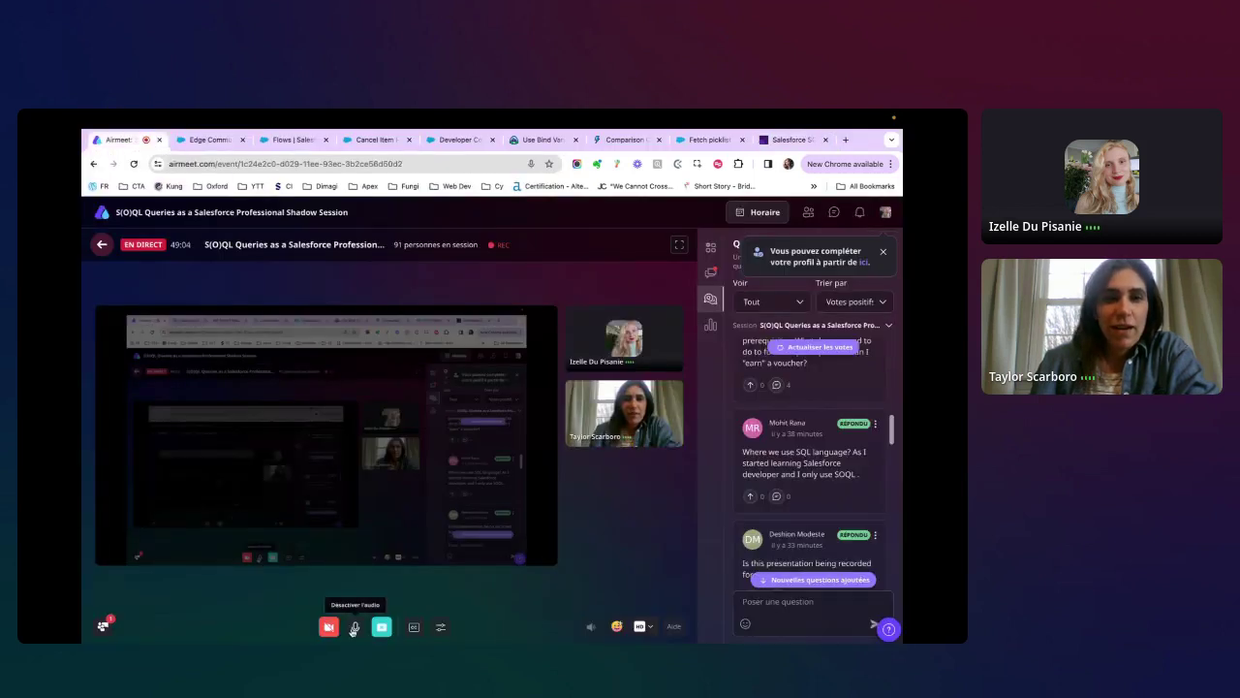
pyautogui.click(353, 630)
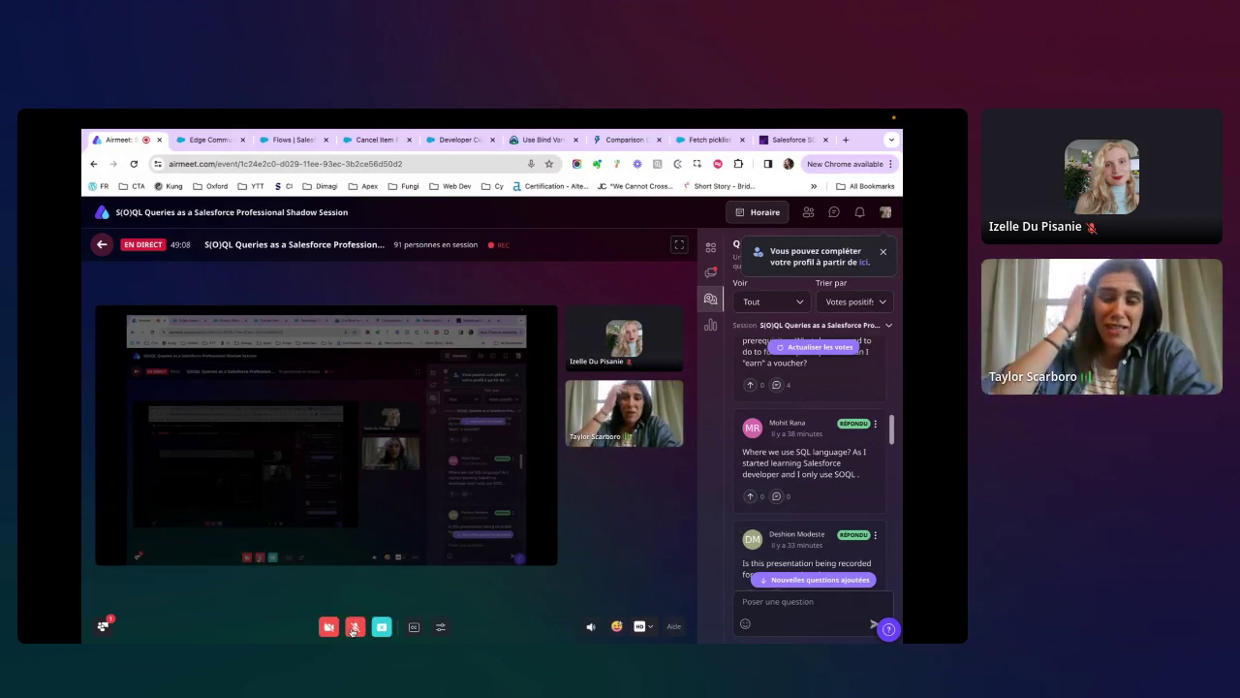
pyautogui.click(354, 629)
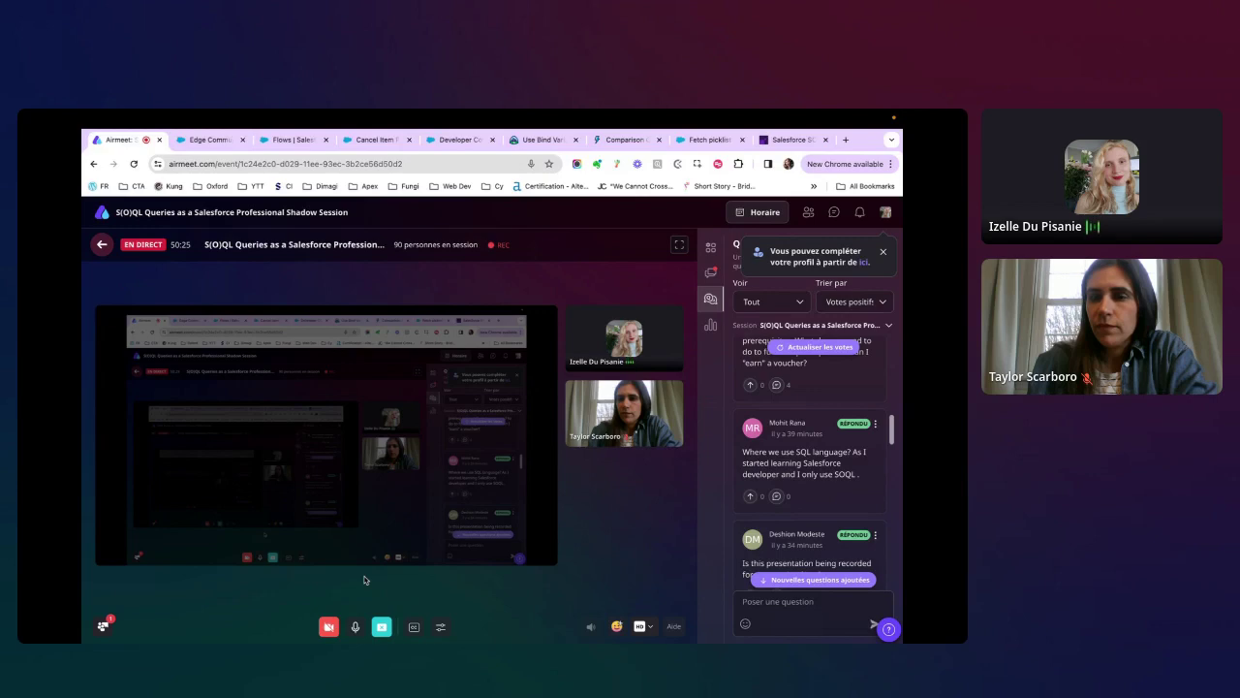
# Go back to the Developer Console query results and open the AnnualRevenue cell of United Oil & Gas Corp. for editing.
pyautogui.click(455, 140)
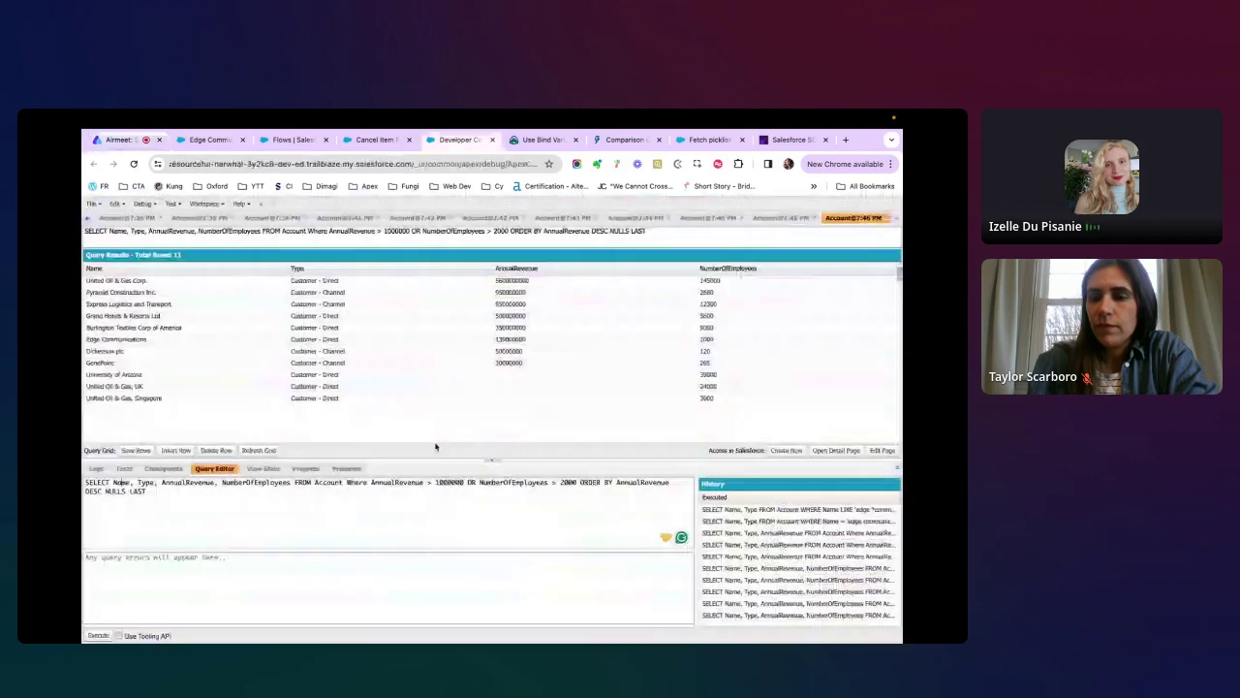
pyautogui.doubleClick(516, 284)
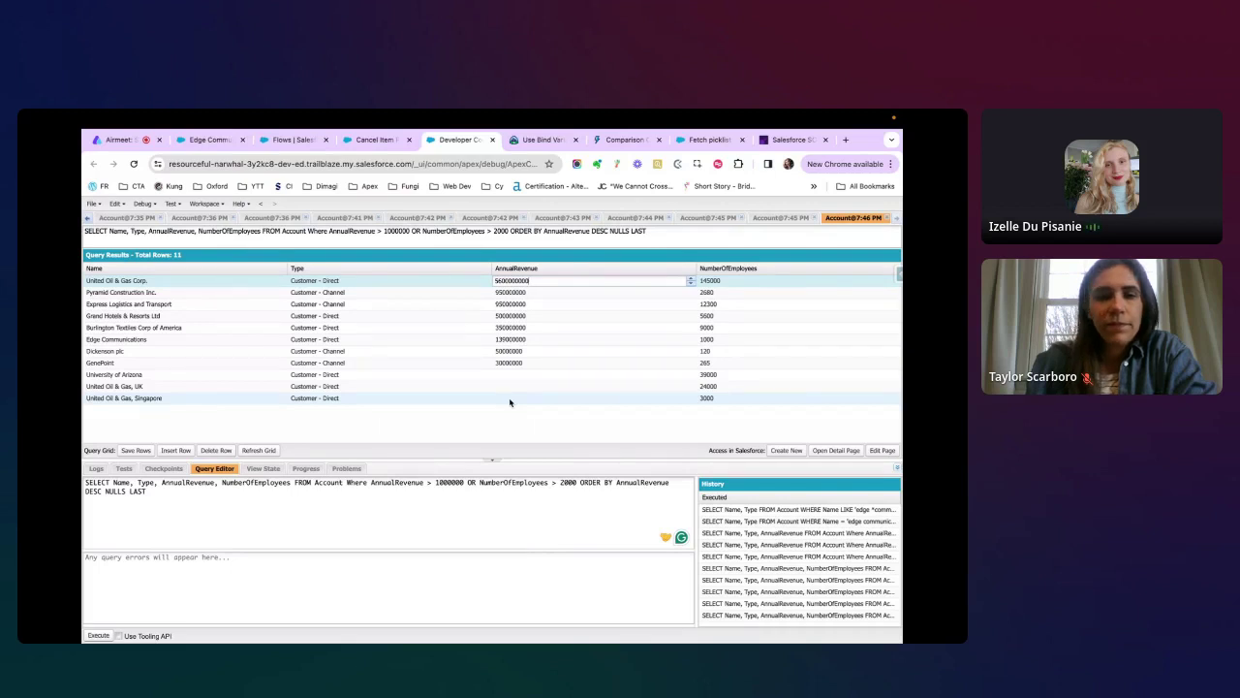
# Return to the Airmeet session and mute the microphone.
pyautogui.click(121, 139)
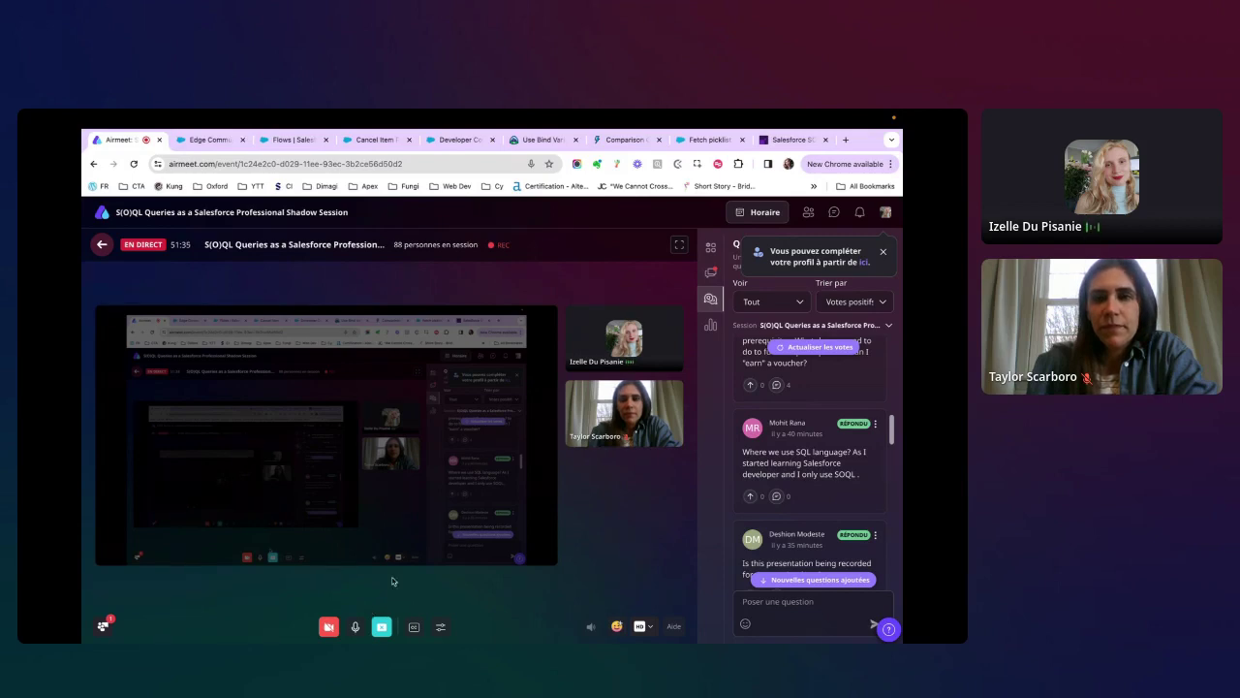
pyautogui.moveTo(513, 113)
pyautogui.moveTo(621, 414)
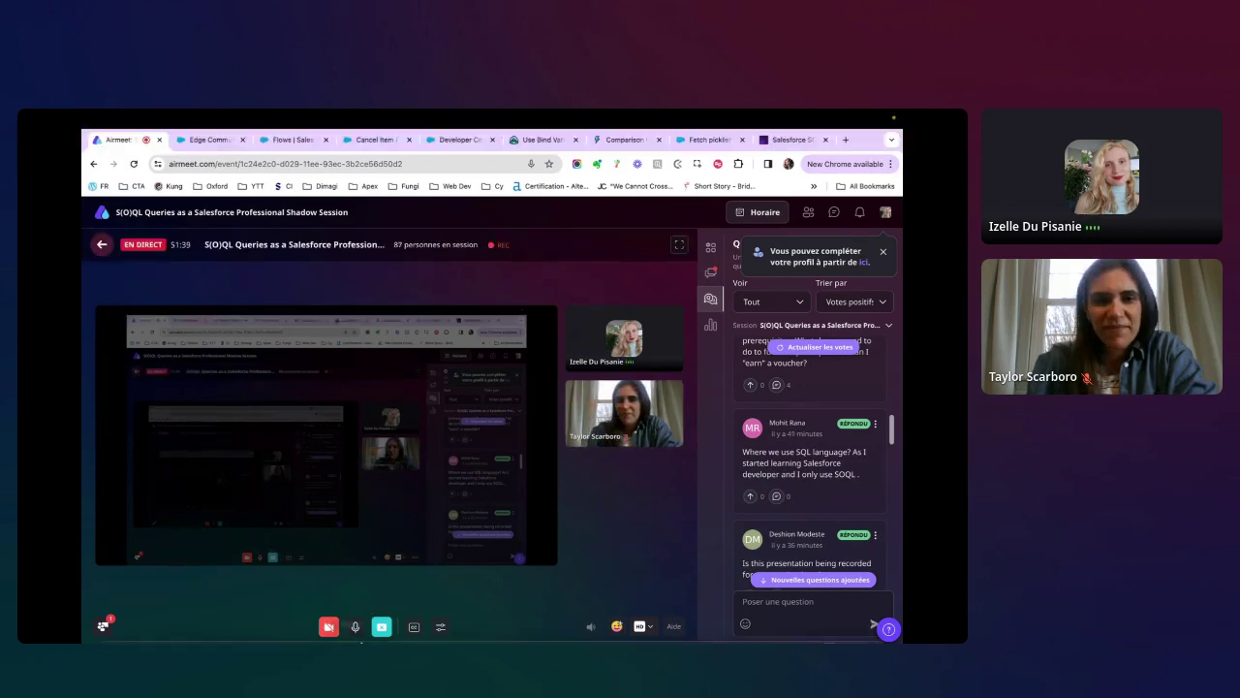
pyautogui.click(354, 627)
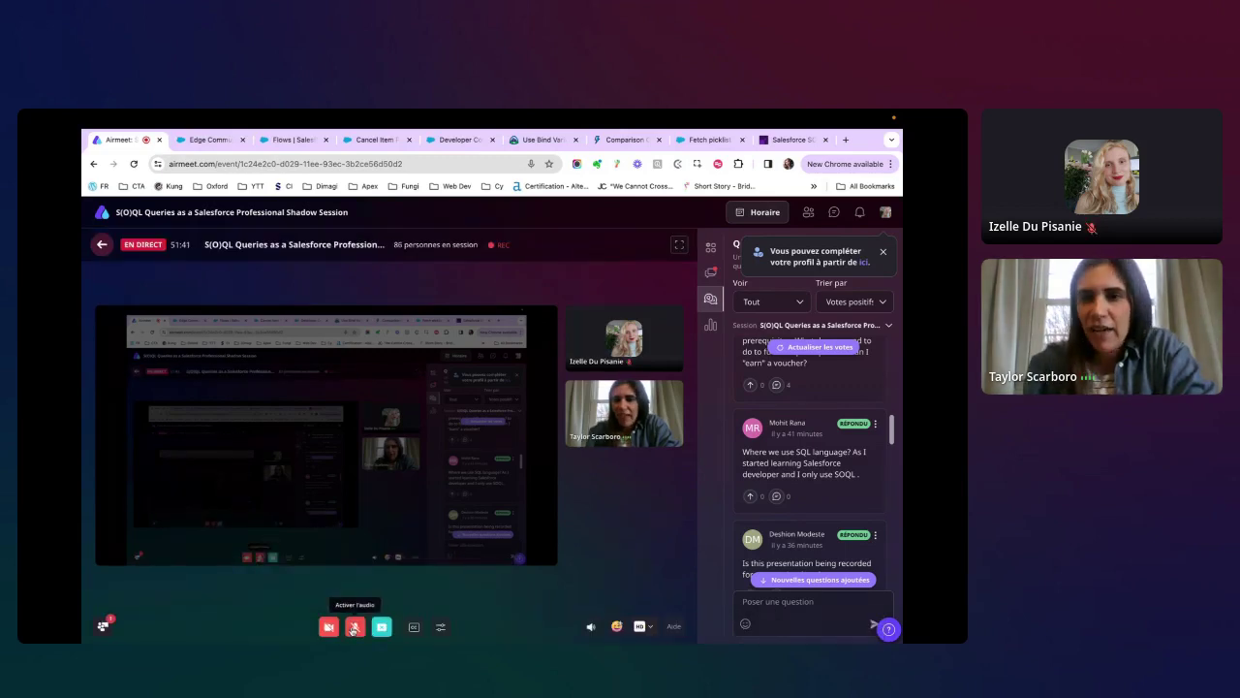